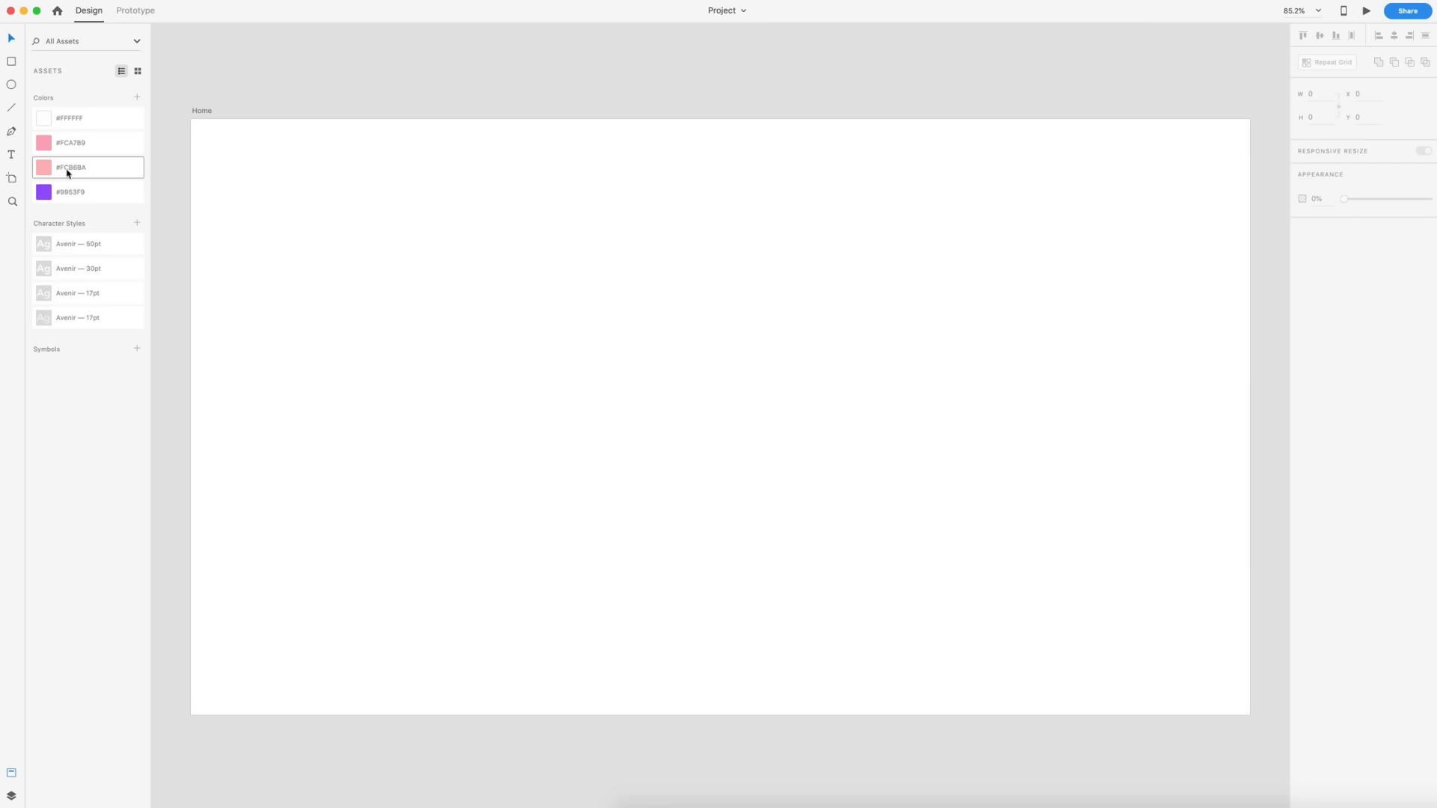
- Select the Home artboard and turn on its layout grid
click(202, 113)
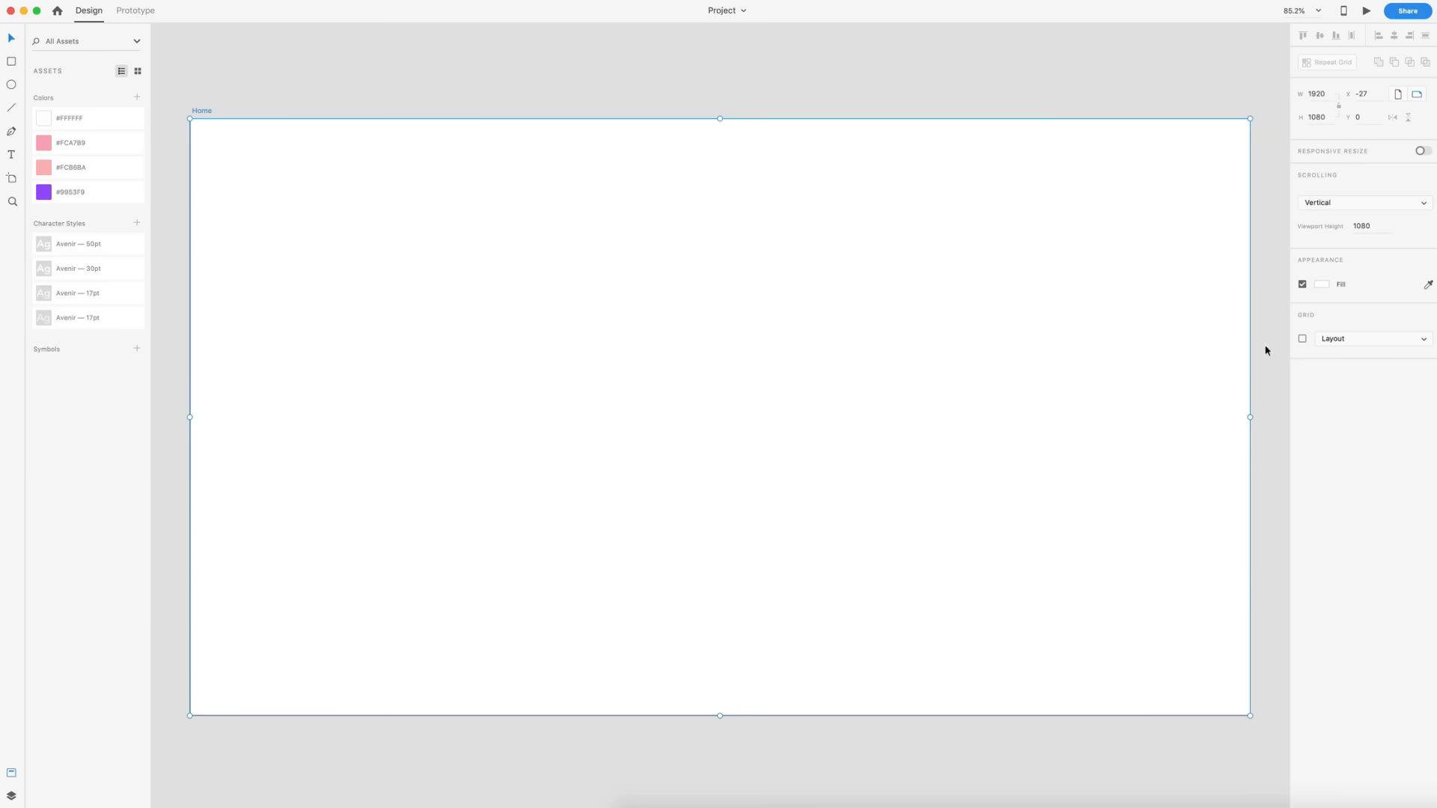
click(1302, 339)
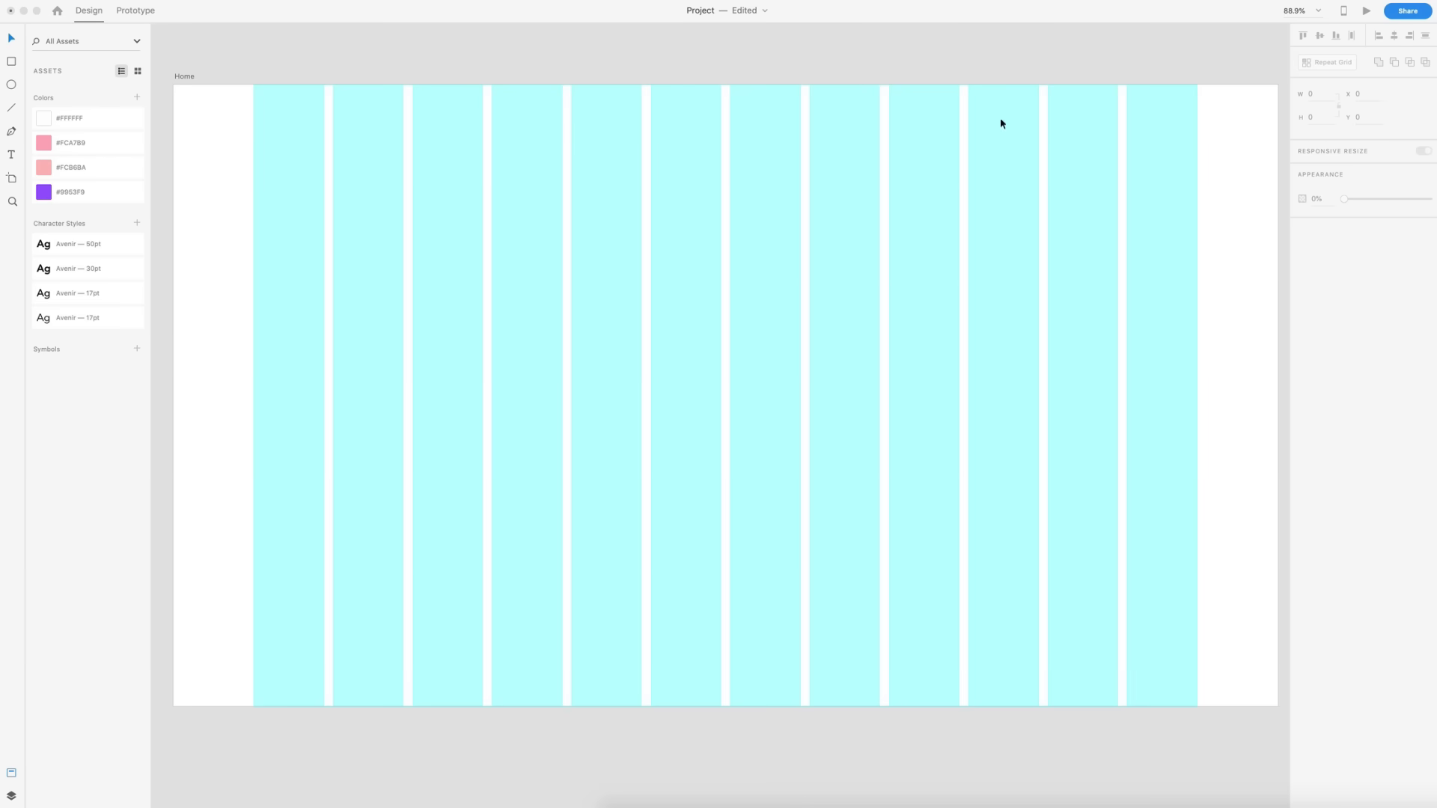
- Add a "Dimension" text near the top left of the artboard and apply the Avenir 30pt character style
key(t)
click(357, 128)
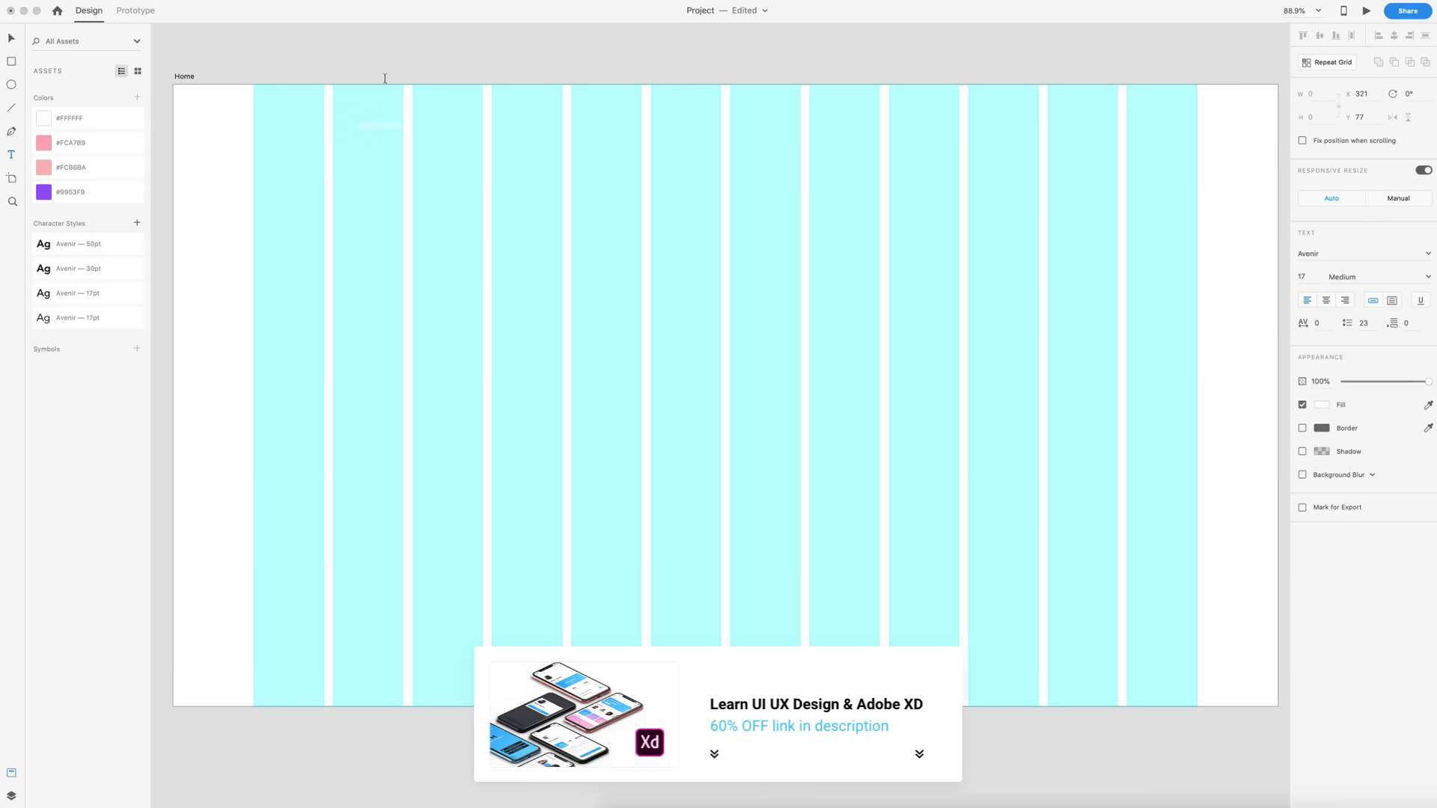
click(9, 39)
click(42, 274)
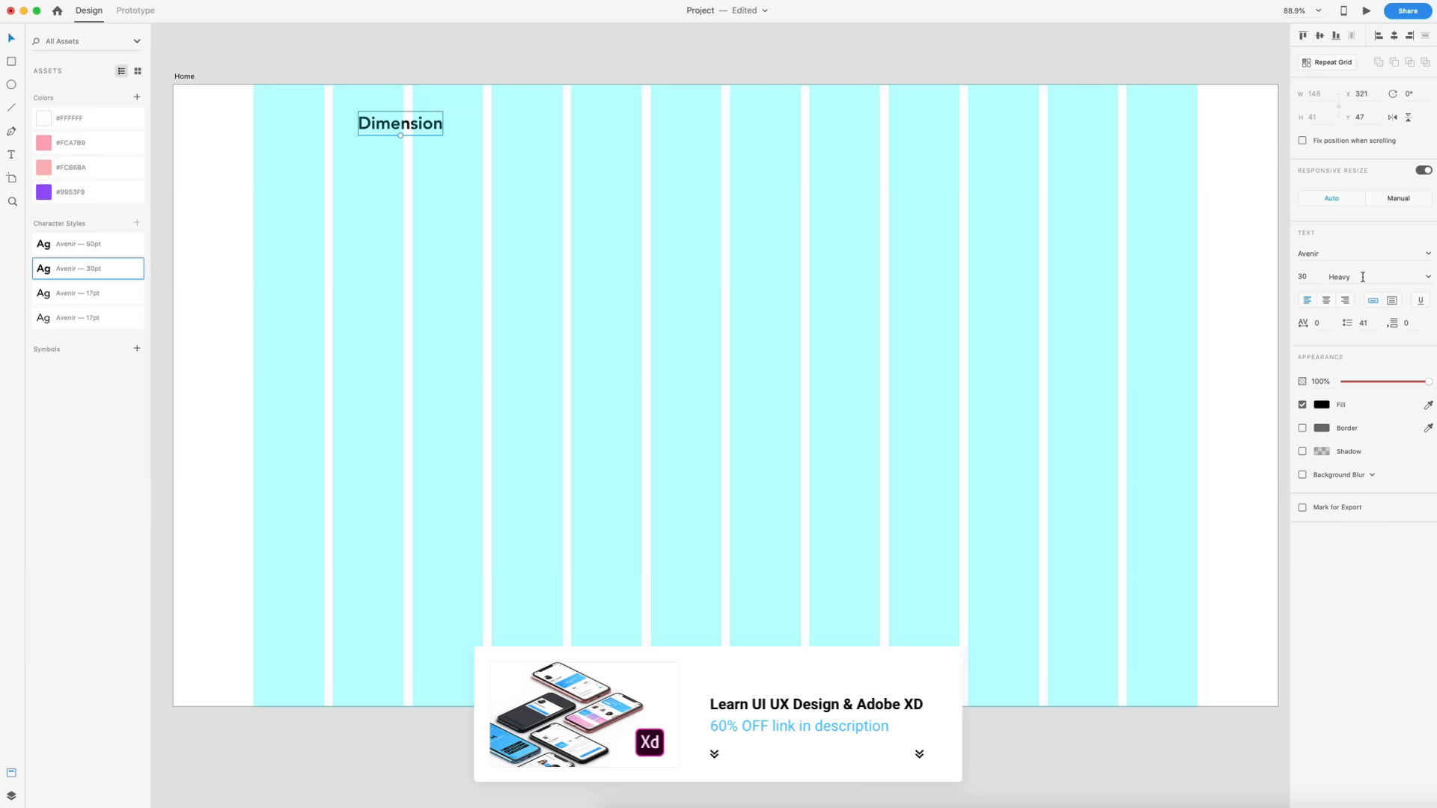
- Move the Dimension text to the start of the second grid column, at y 50
drag(382, 123, 310, 137)
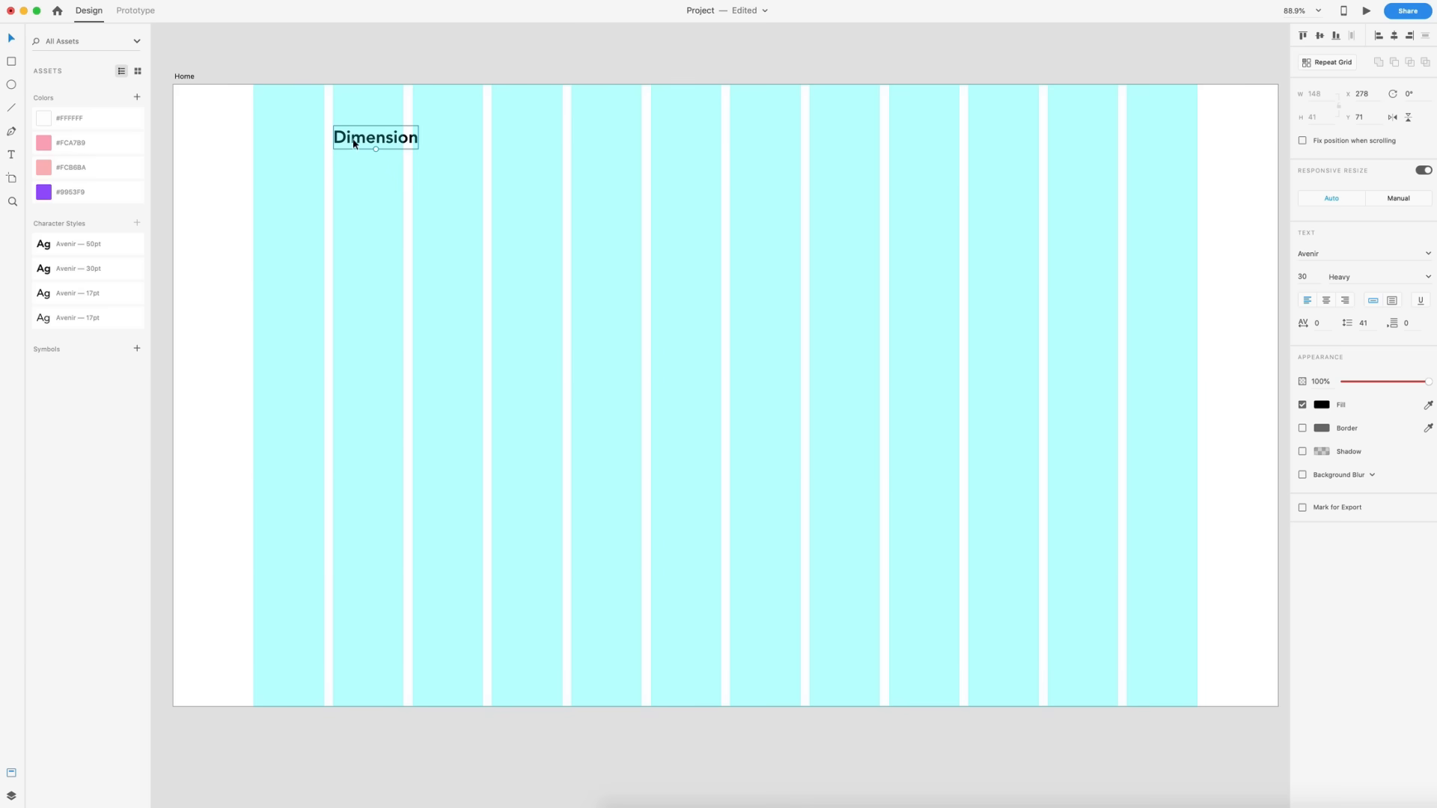
drag(354, 142, 355, 134)
key(alt)
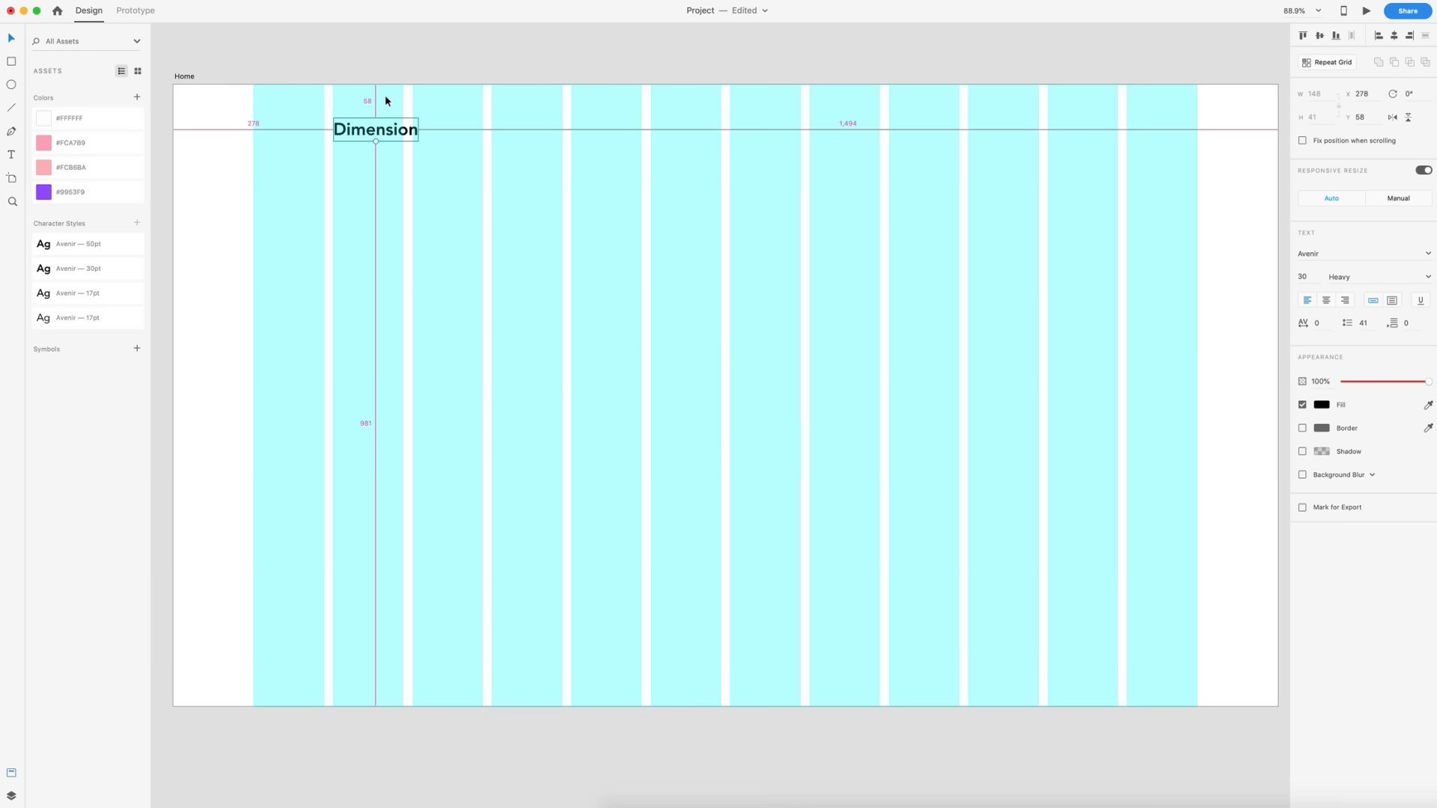
key(Up)
key(Up)
key(Up)
key(Up)
key(Up)
key(Up)
key(Up)
key(Up)
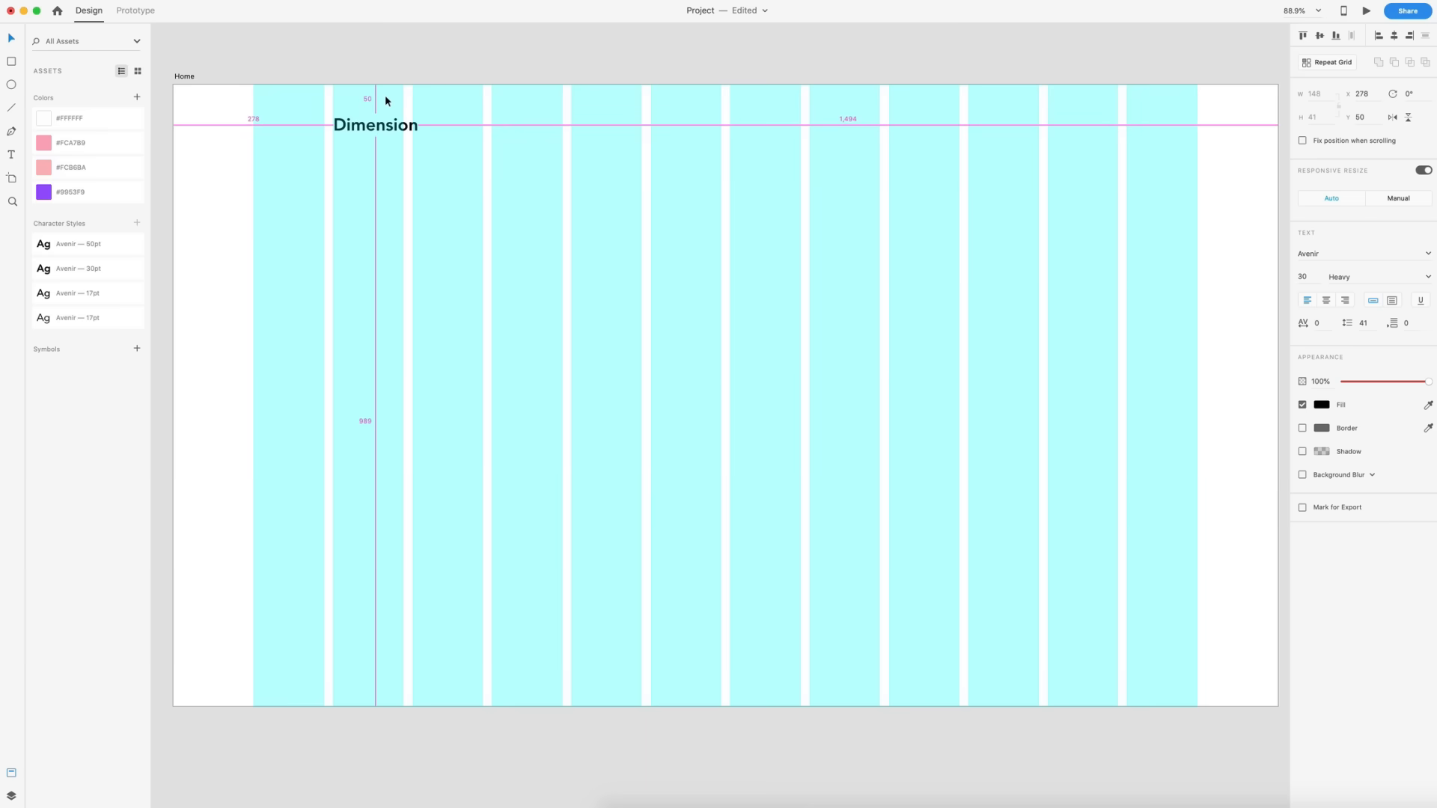
click(479, 185)
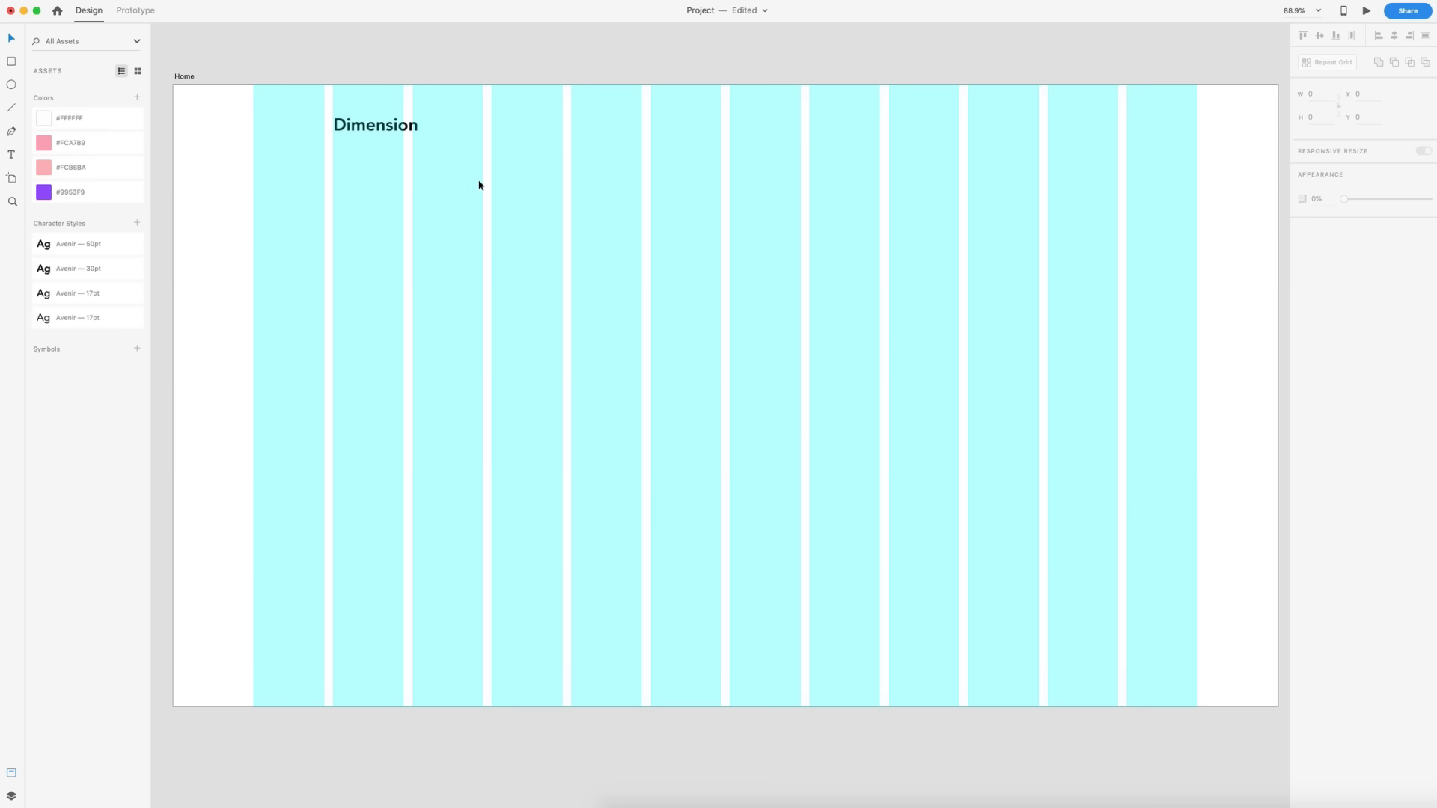
- Add a "Log in" text near the top right and apply the Avenir 17pt Medium character style
click(1012, 131)
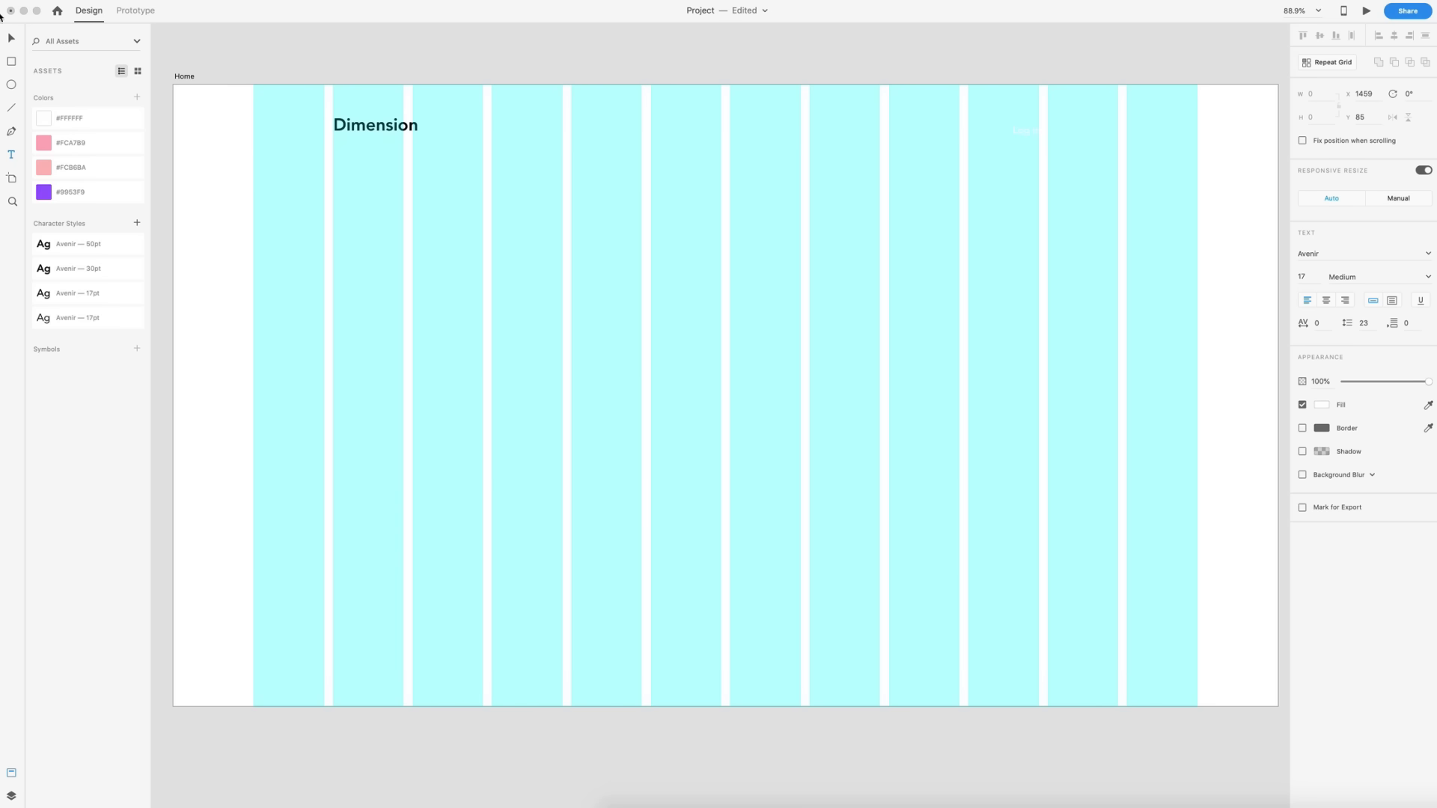
text(Log in)
key(Escape)
click(61, 296)
click(61, 319)
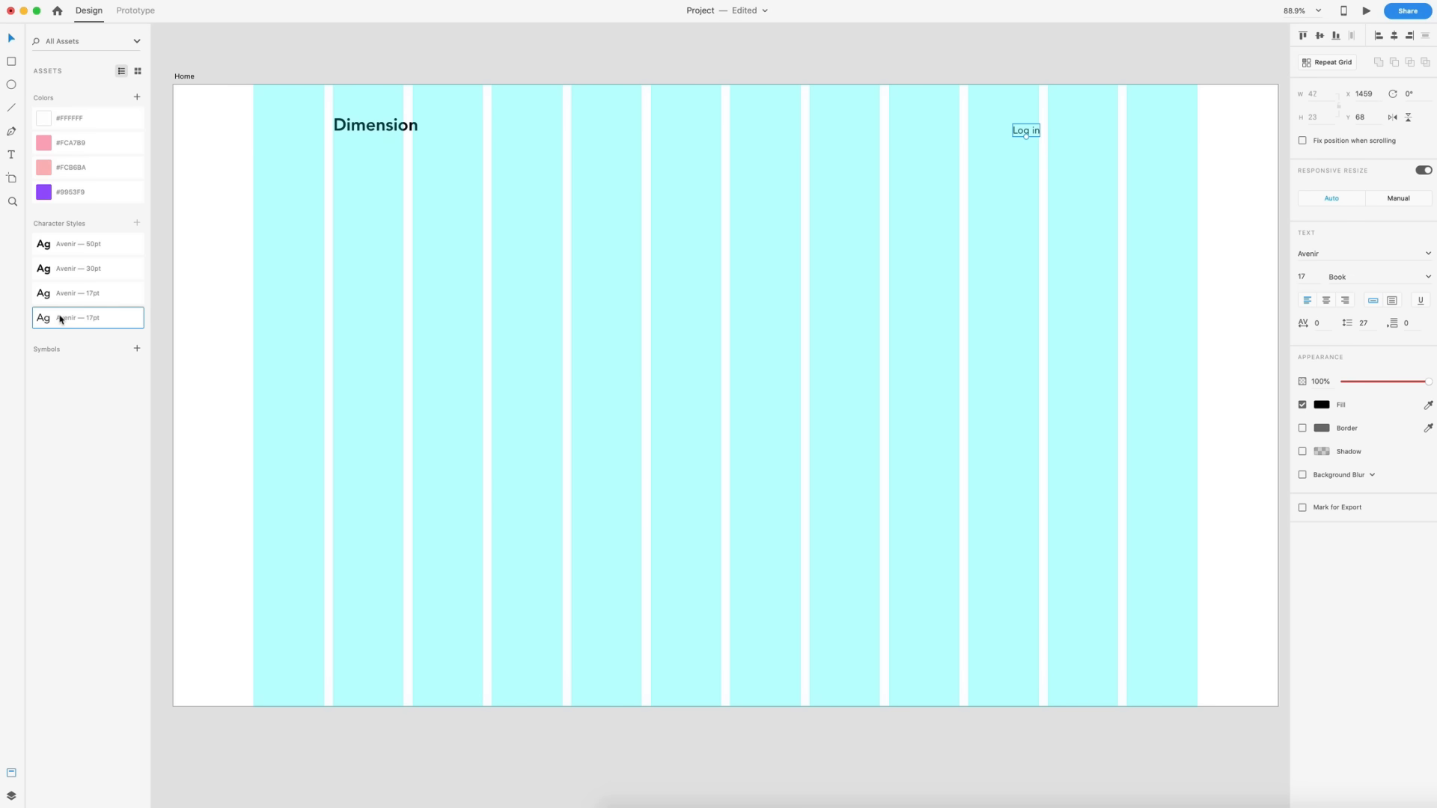
click(47, 299)
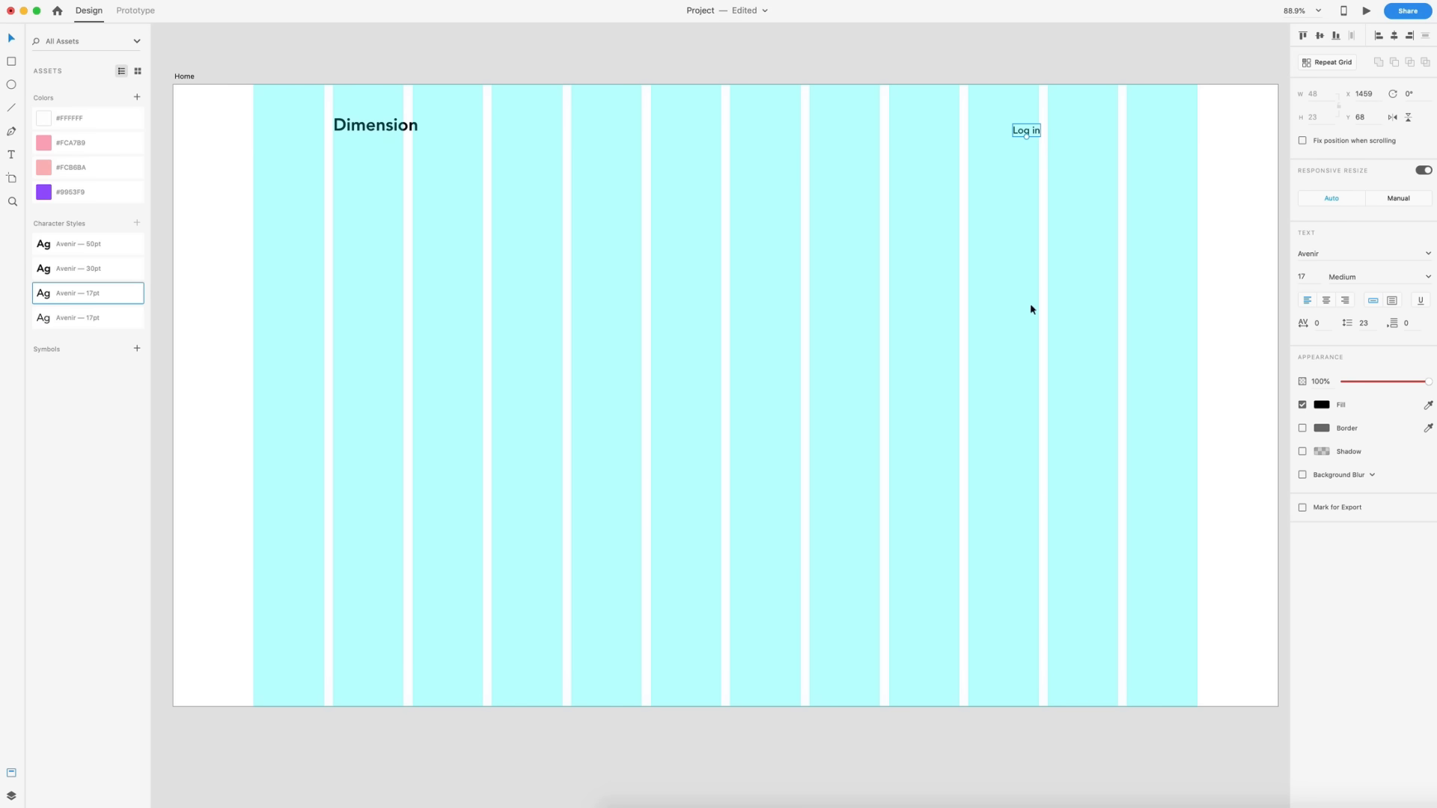
- Right-align the Log in text and move it to the right edge of the last grid column
click(1347, 303)
drag(1017, 133, 1092, 129)
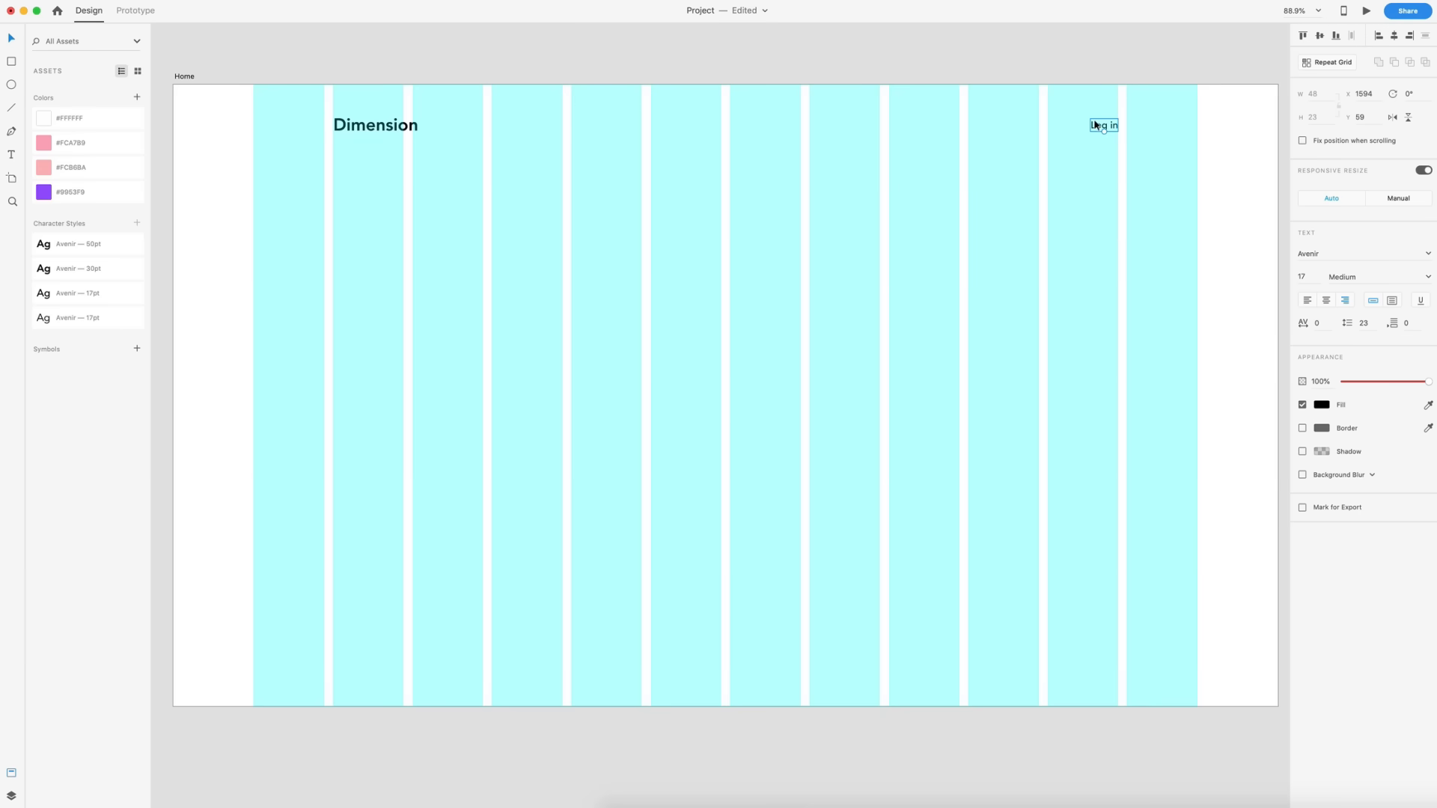
click(1103, 106)
- Duplicate the Log in text to its left and change the copy to "Contact"
scroll(1103, 107, up, 10)
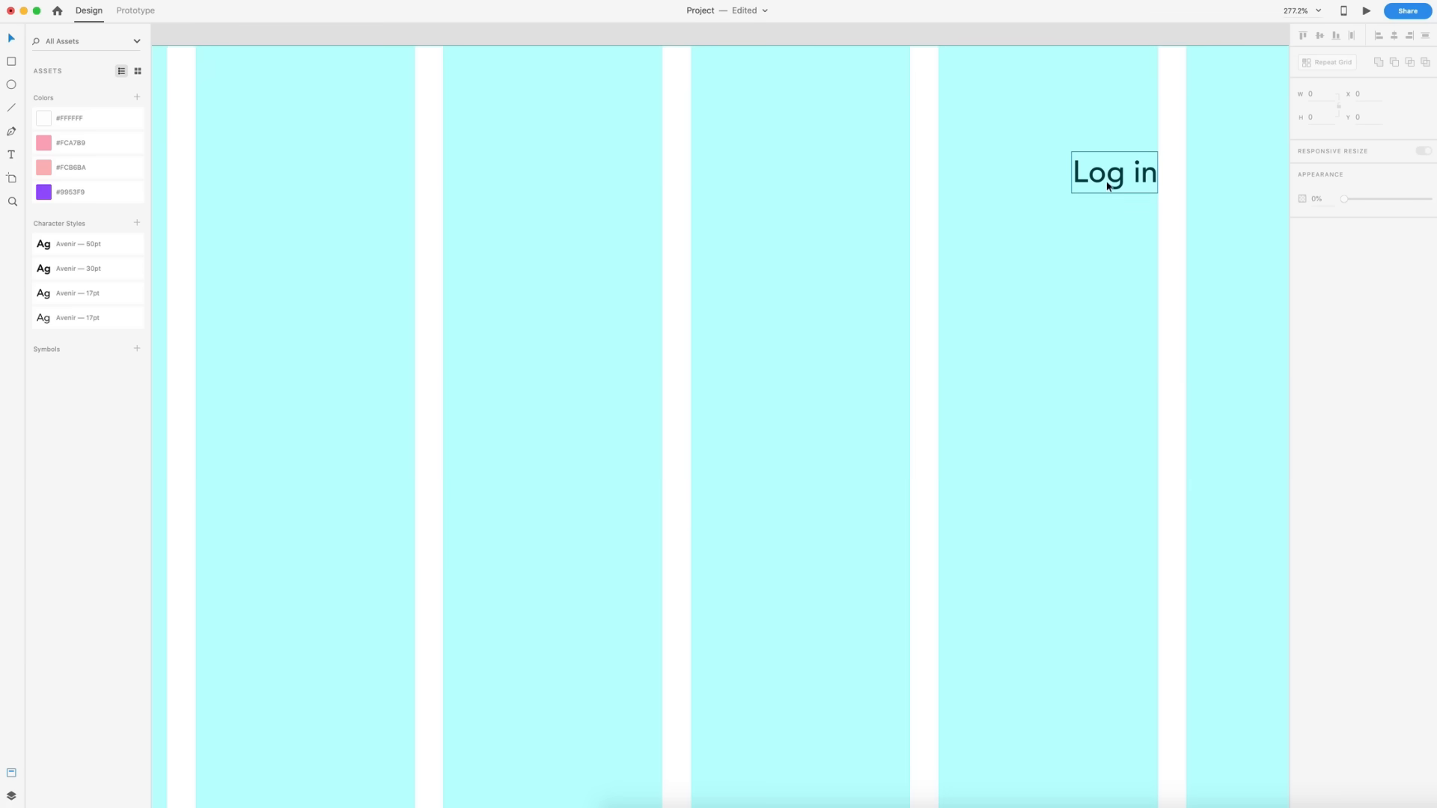
drag(1122, 183, 970, 181)
double_click(971, 180)
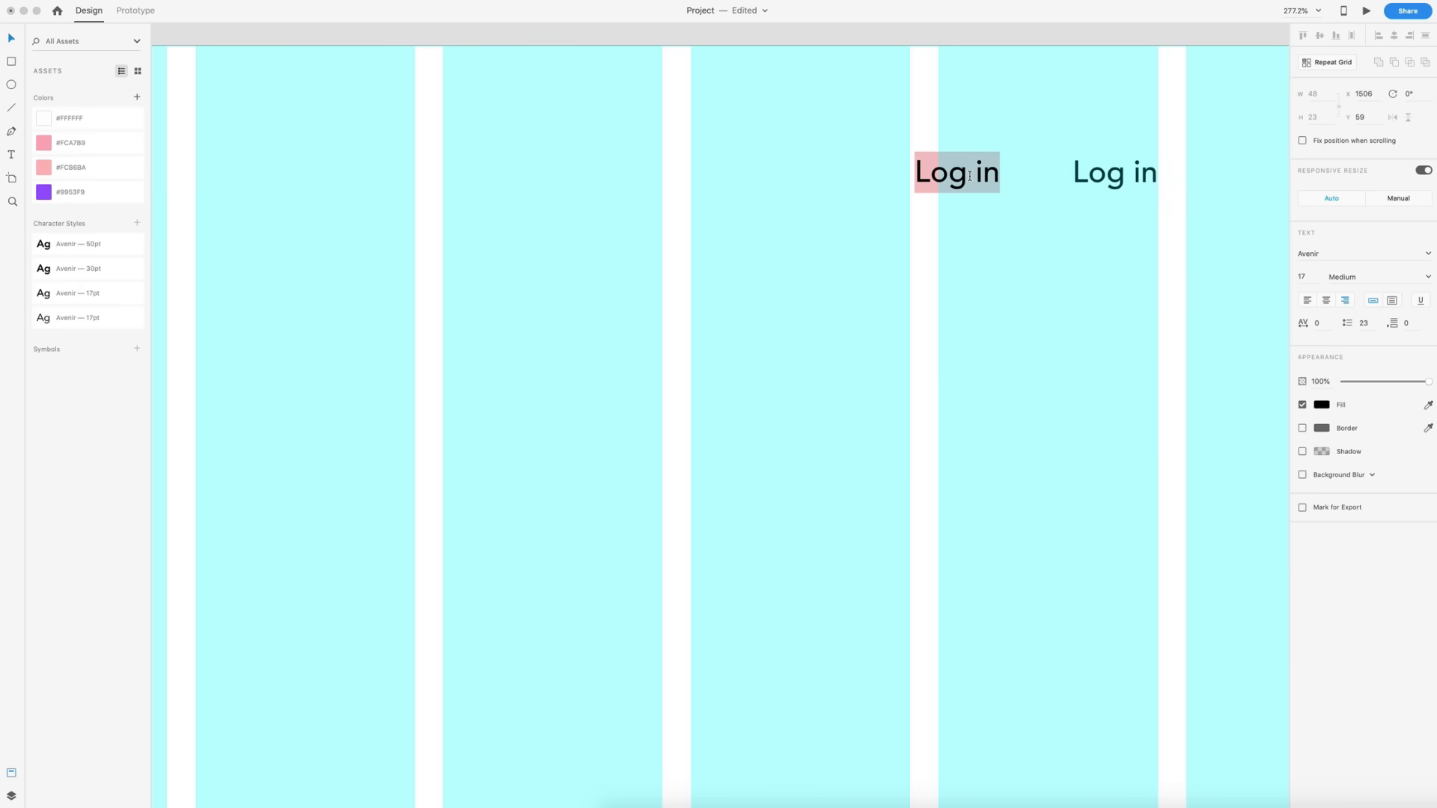
text(Contact)
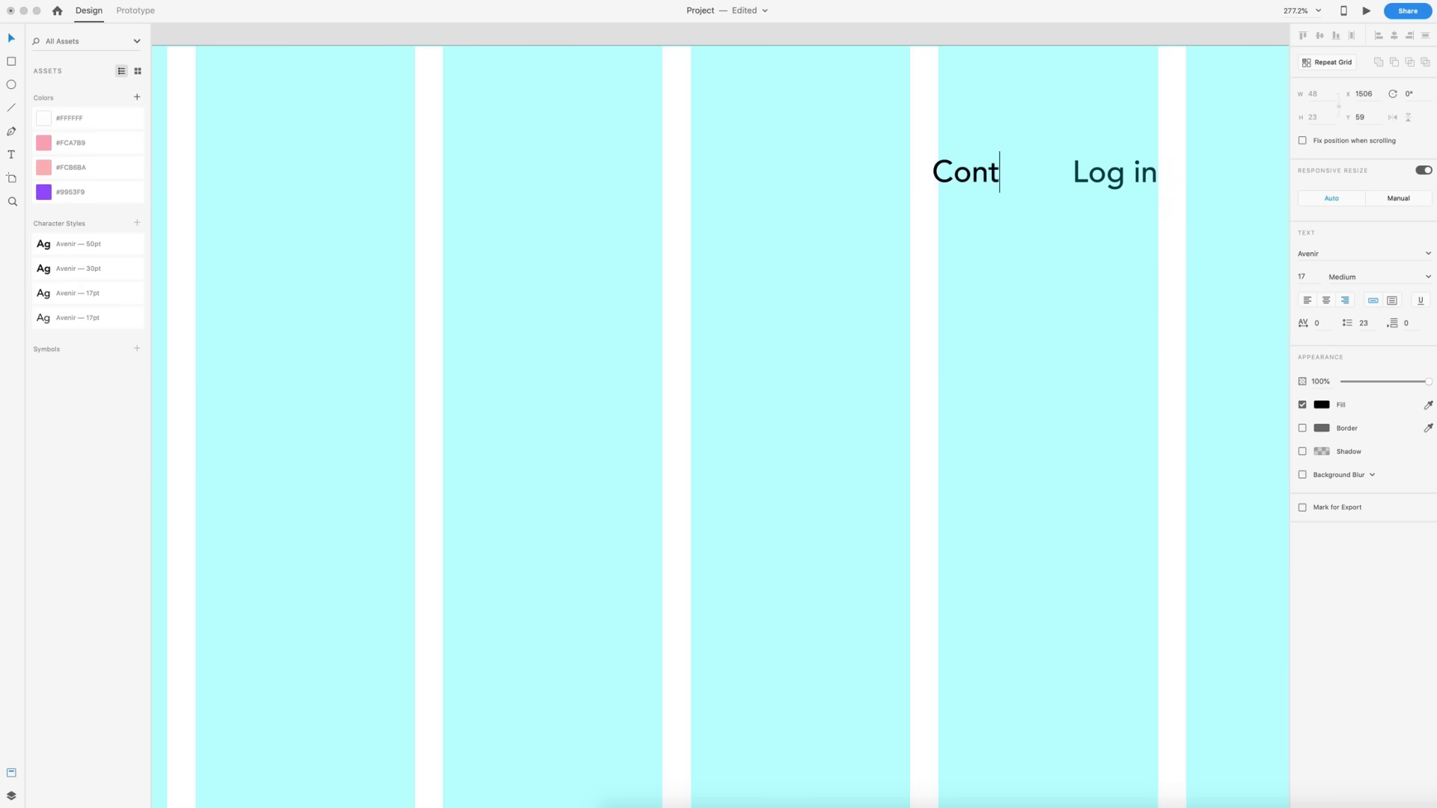
key(Escape)
- Duplicate the Contact text to its left and change the copy to "About"
drag(955, 176, 773, 174)
double_click(773, 176)
text(About)
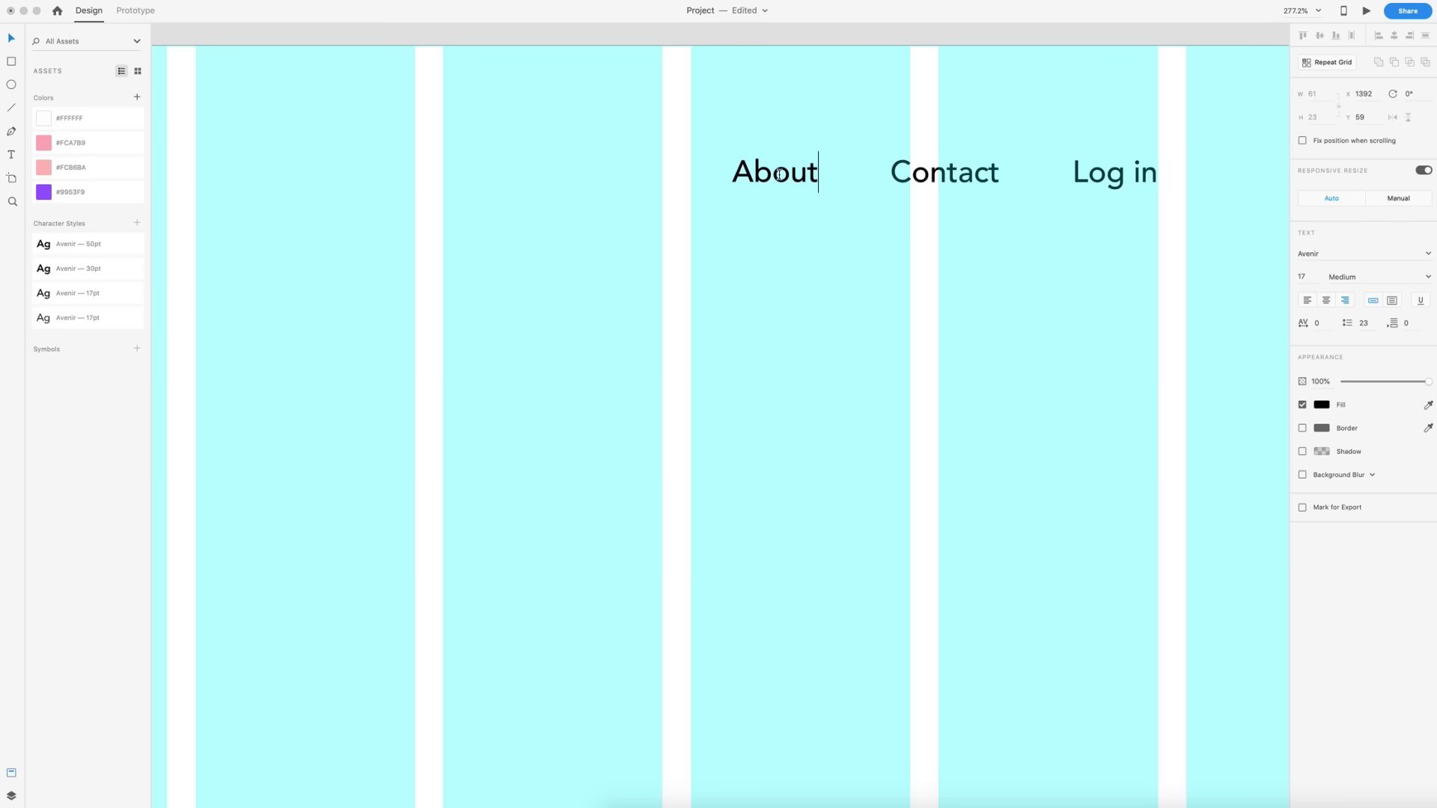
key(Escape)
- Duplicate the About text to its left and change the copy to "Explore"
drag(781, 176, 625, 175)
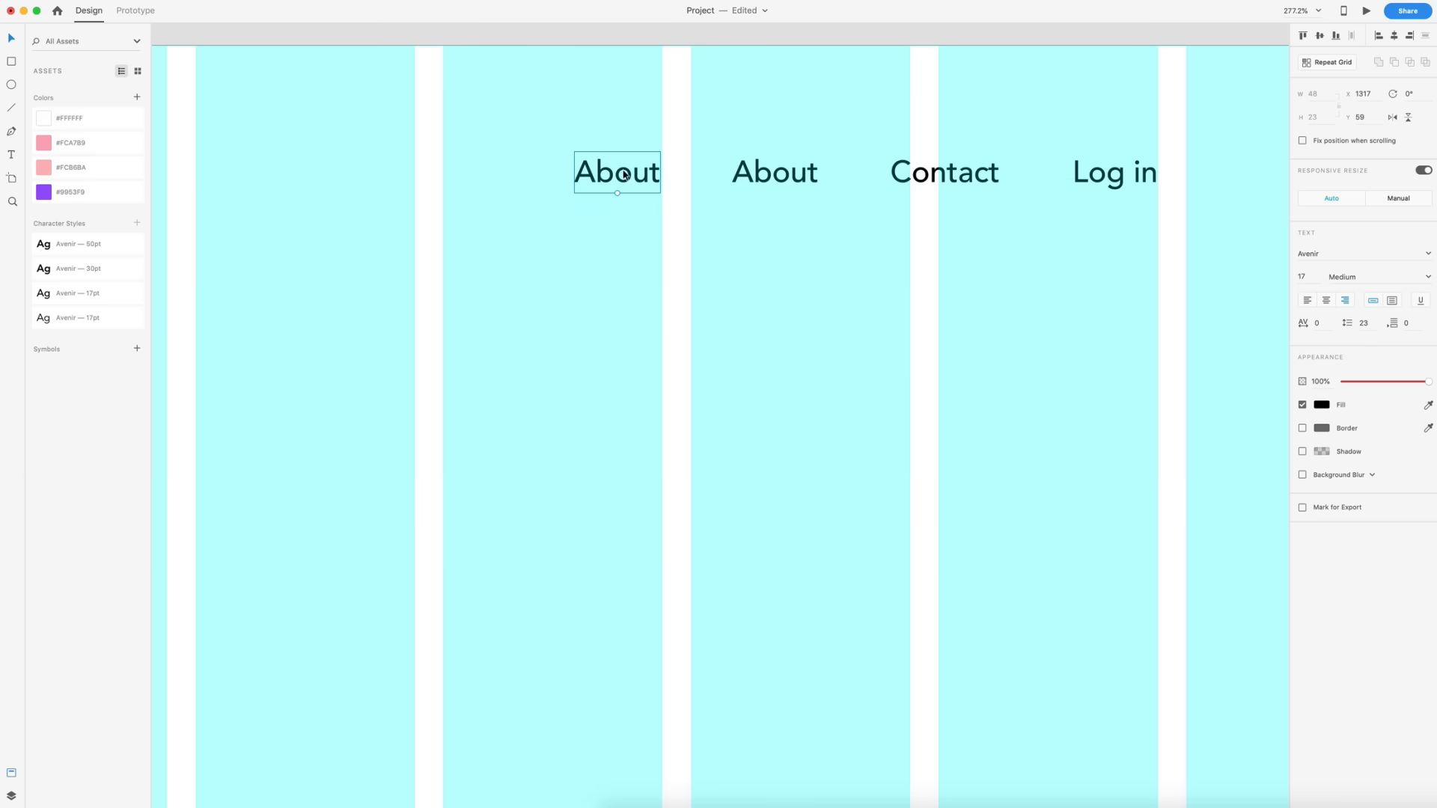
double_click(623, 171)
text(Explore)
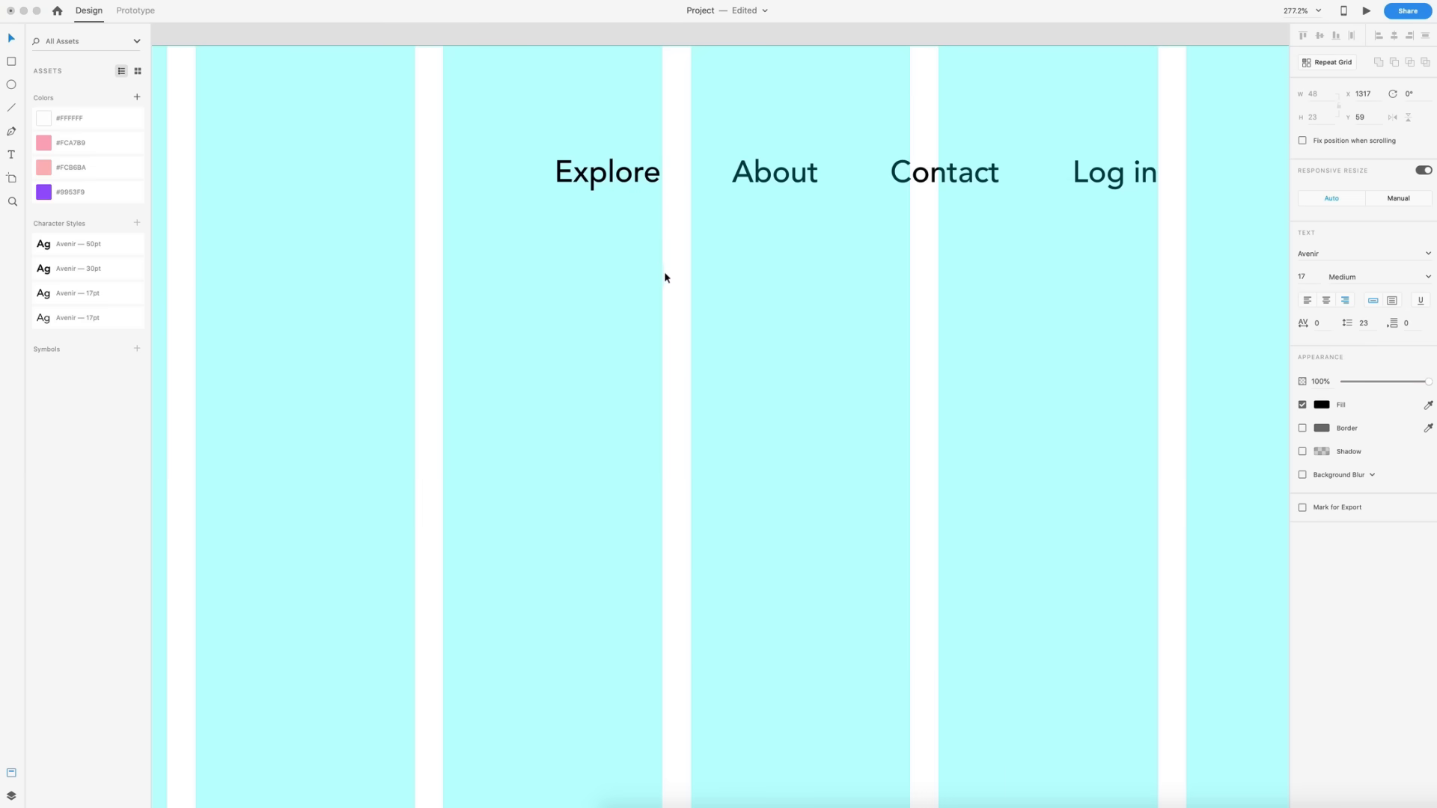
- Duplicate the Explore text to its left and change the copy to "How it Works"
drag(619, 178, 443, 174)
double_click(443, 174)
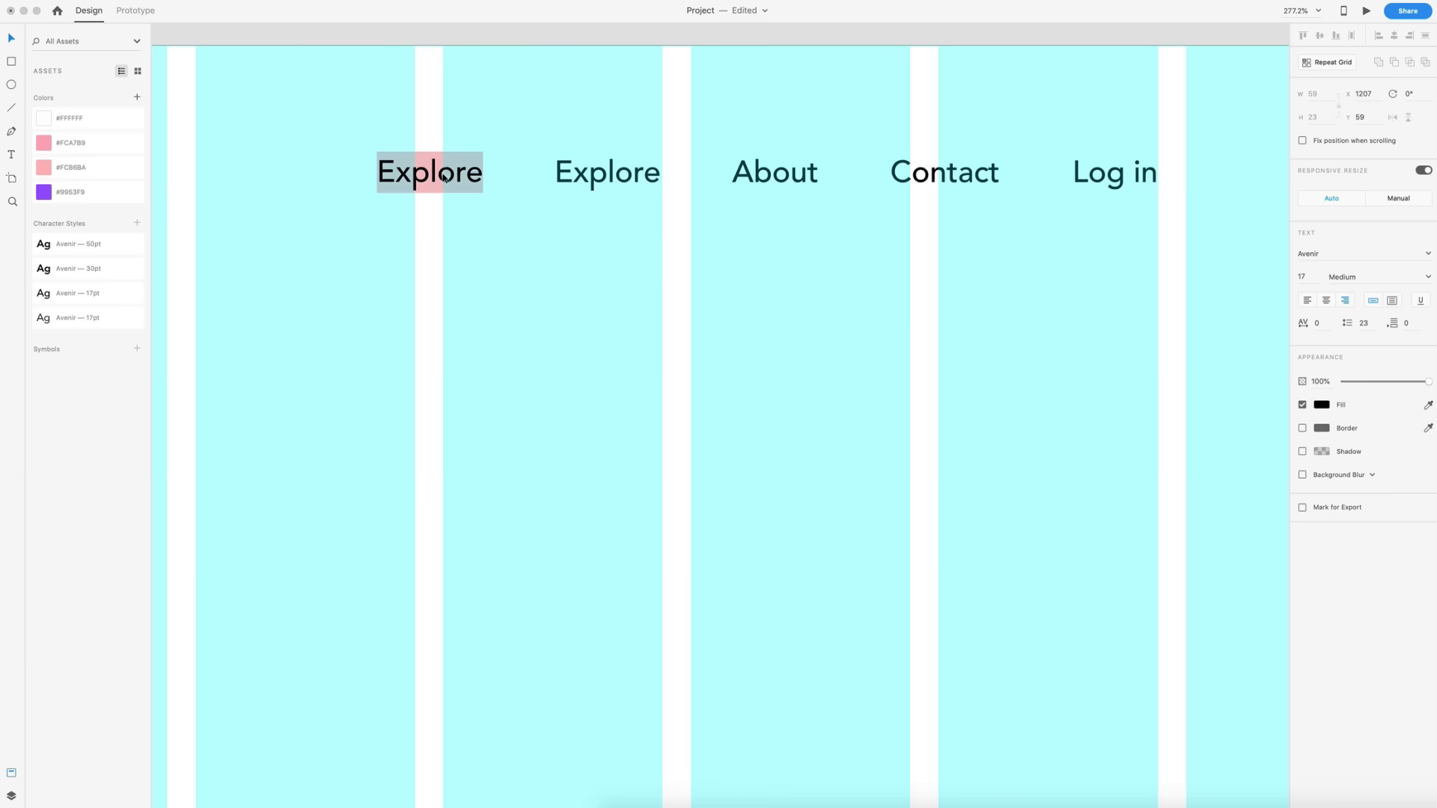
text(How it Works)
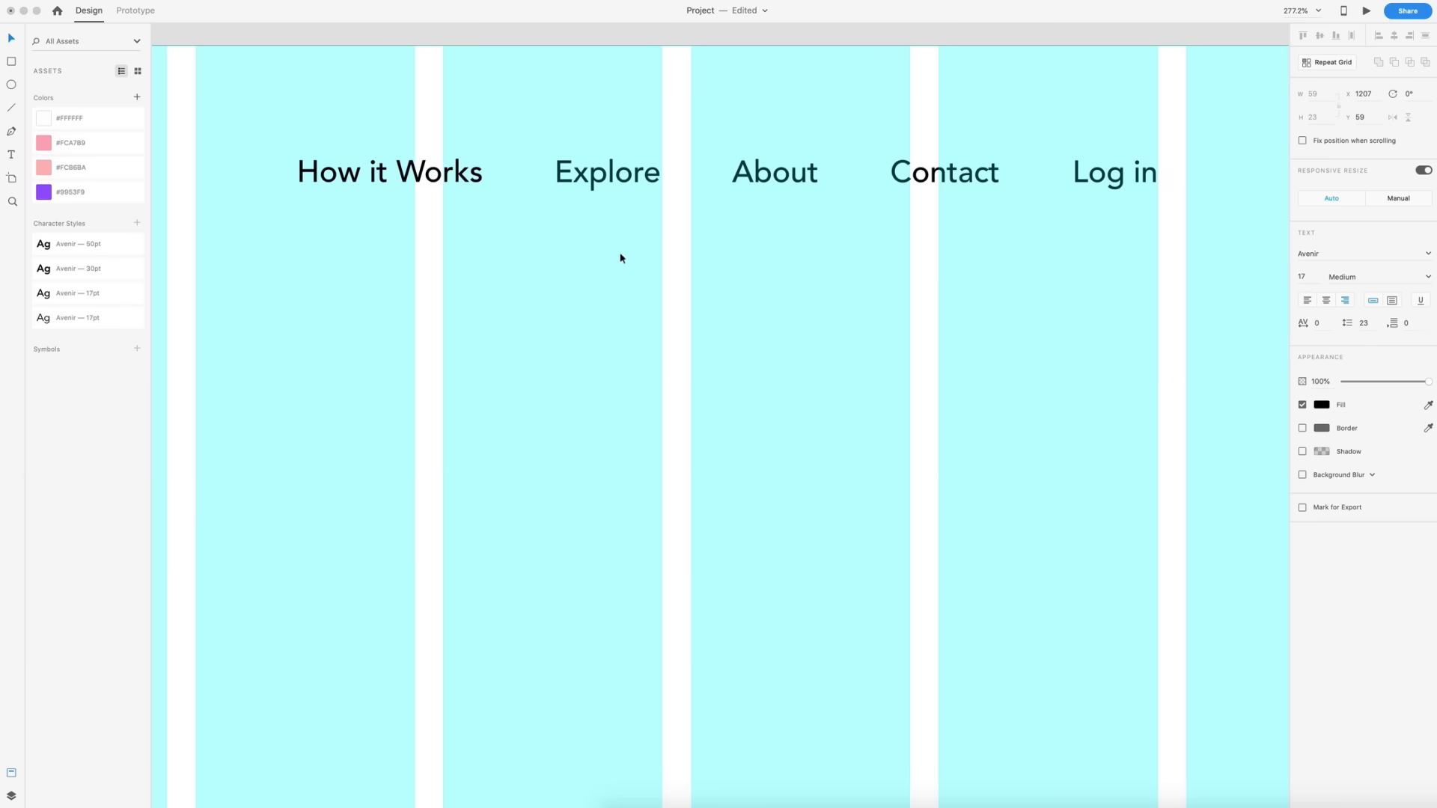
key(Escape)
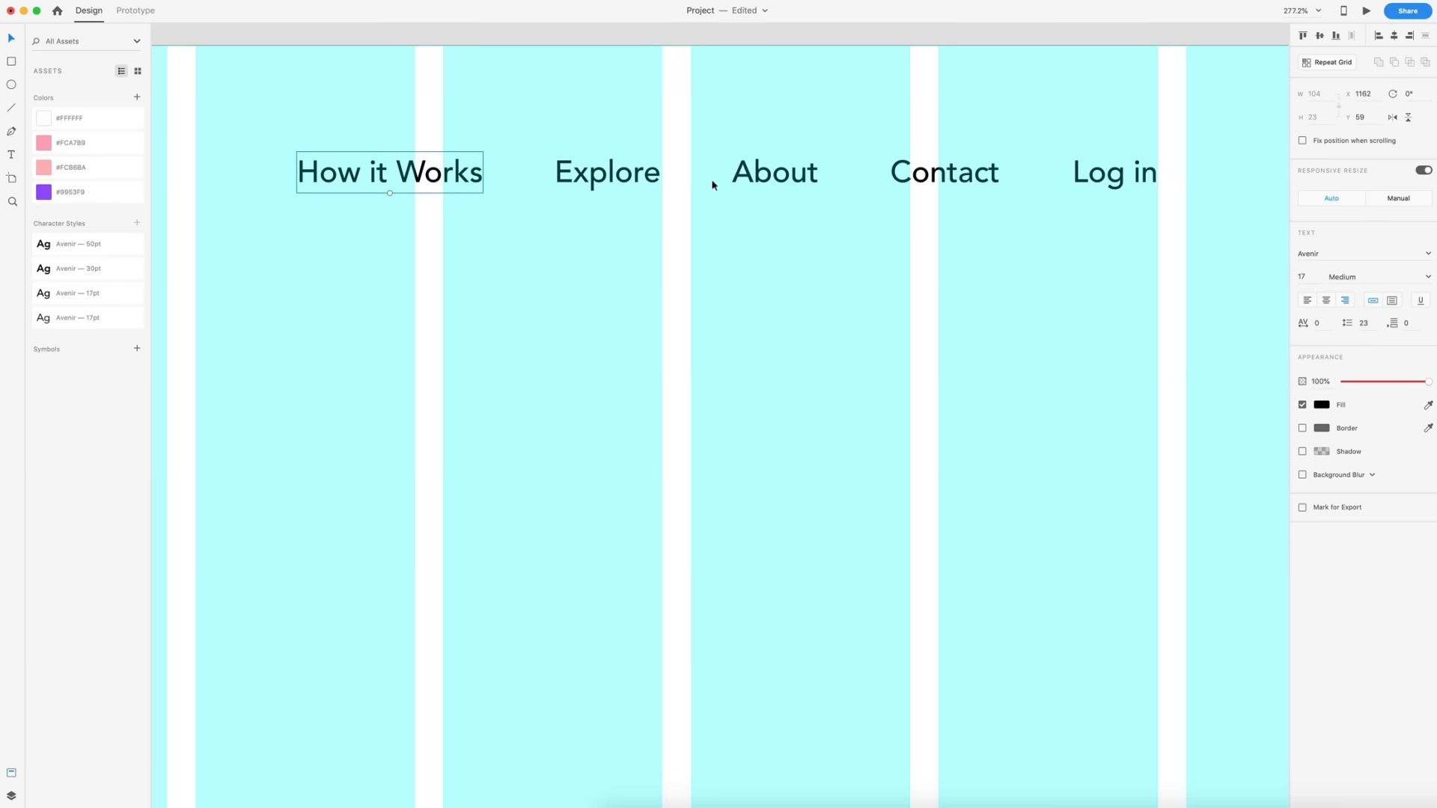
- Draw a square about 25 × 25 px and place it just left of the Dimension text as a logo mark
scroll(874, 293, down, 1)
scroll(873, 293, down, 8)
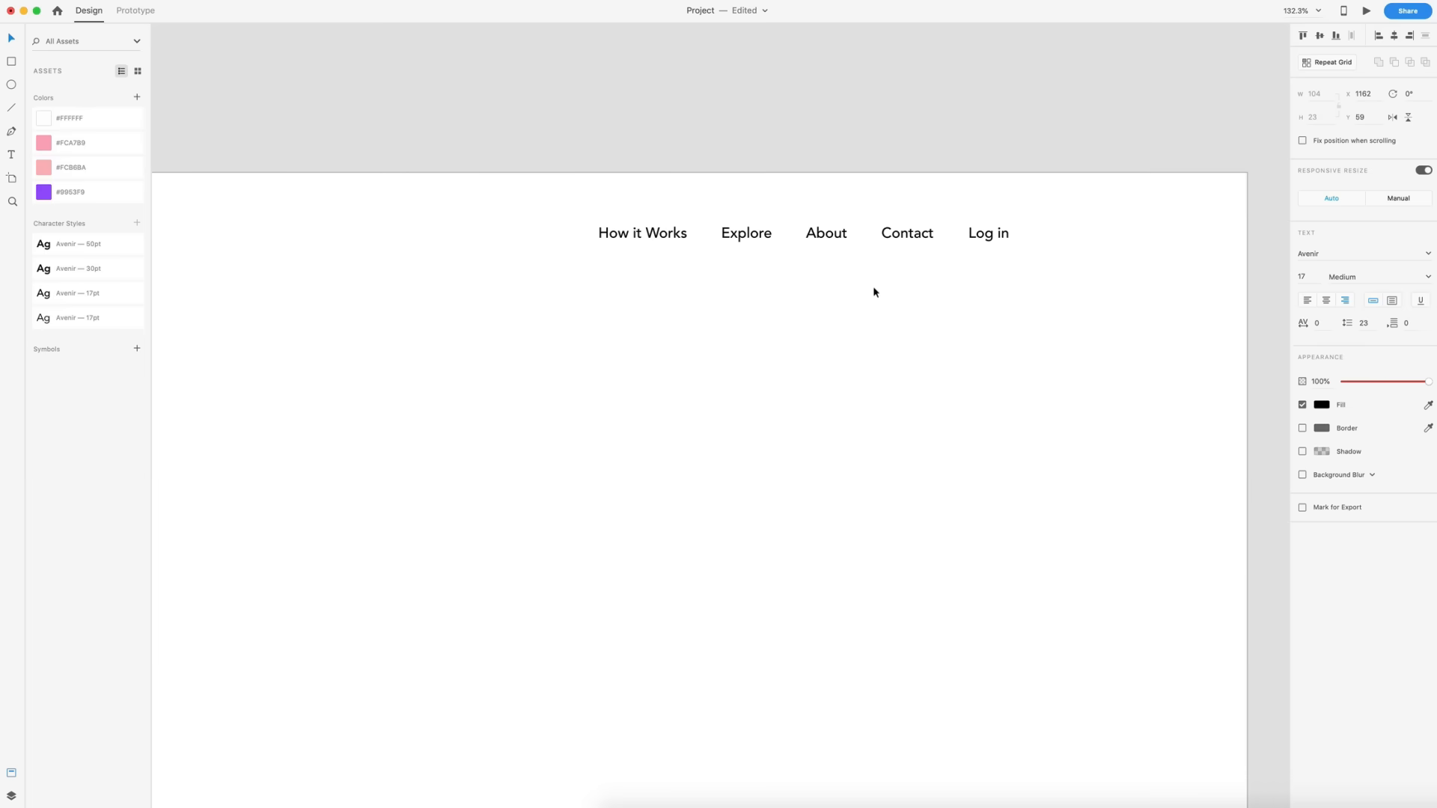
key(Escape)
scroll(873, 292, down, 3)
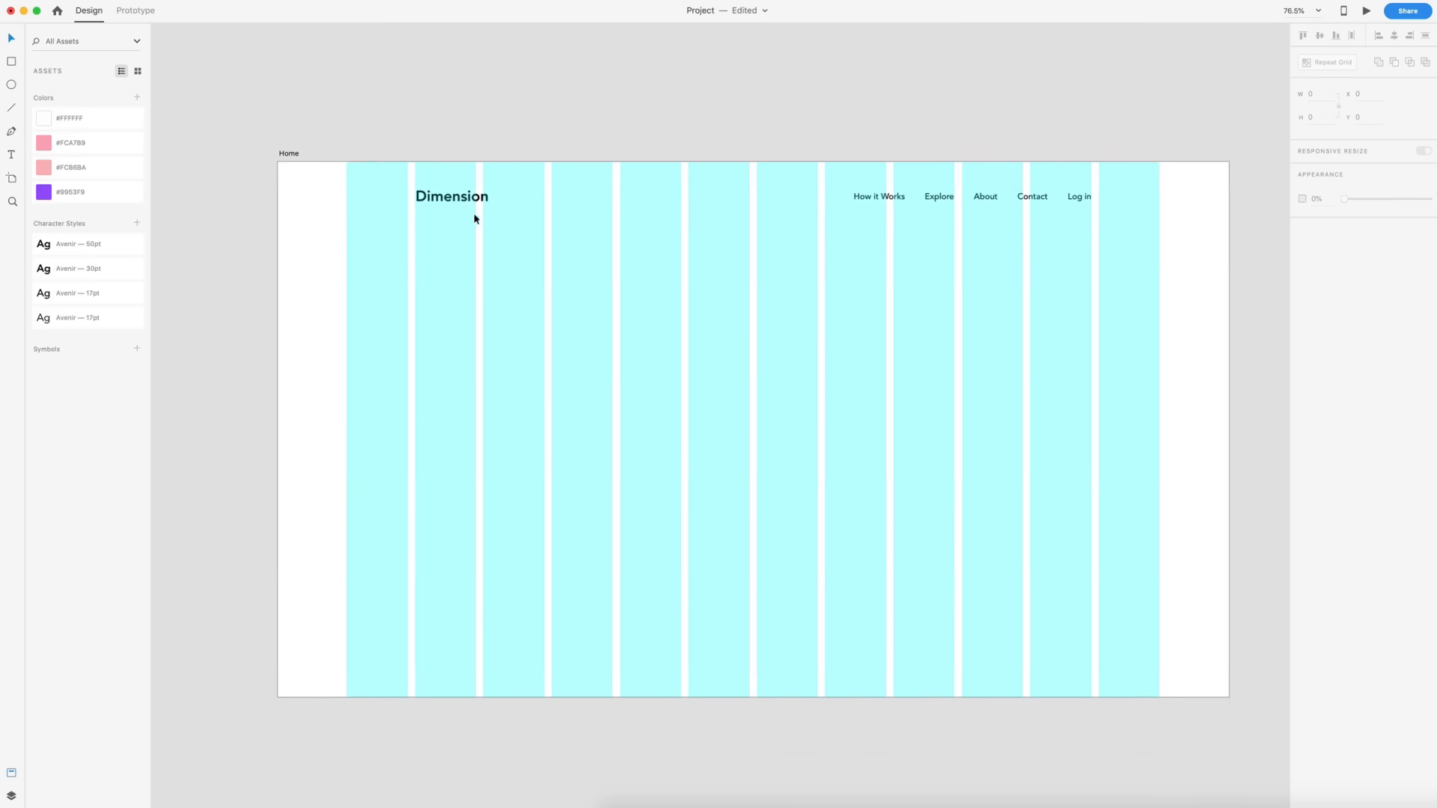
scroll(456, 209, up, 2)
scroll(464, 217, up, 8)
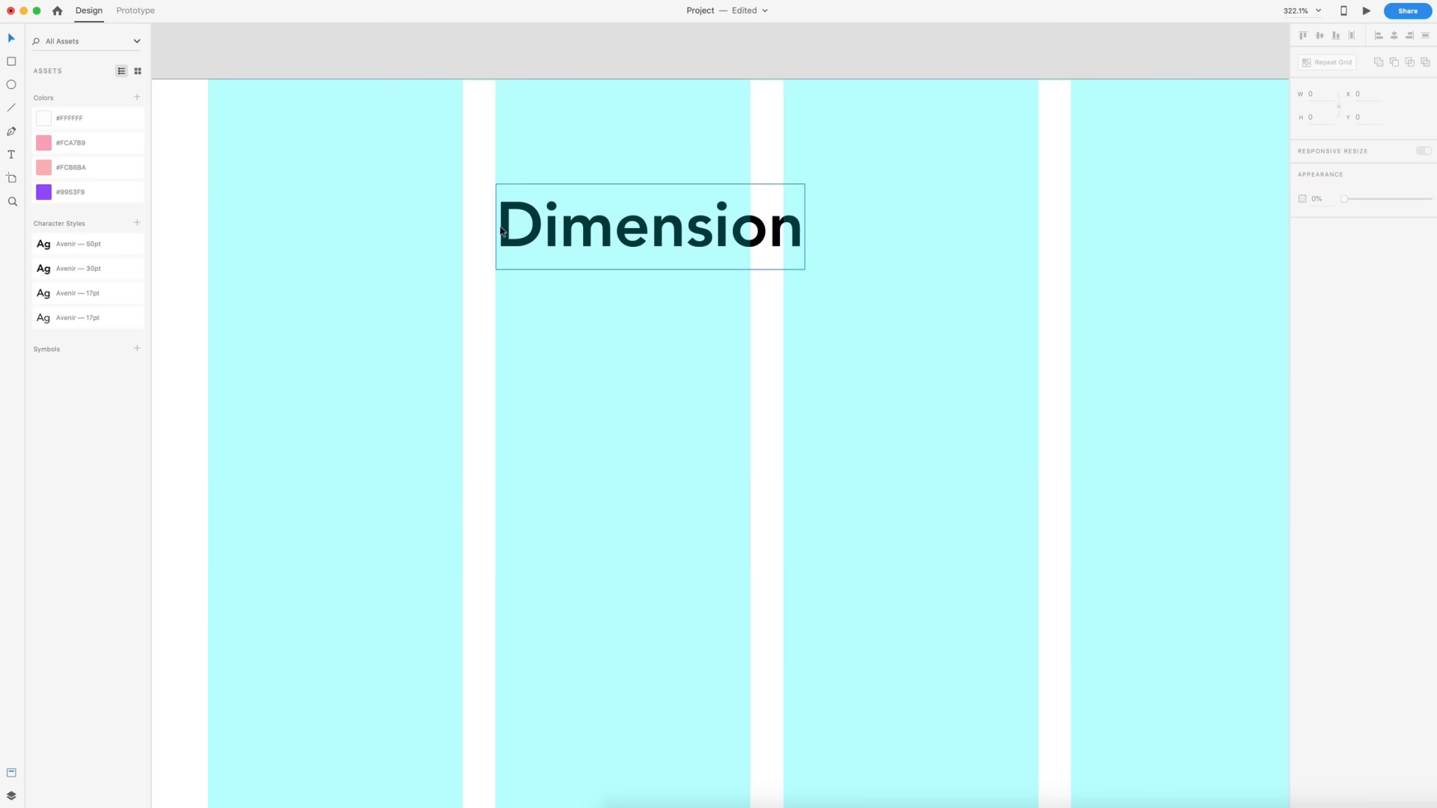
scroll(477, 220, left, 2)
click(11, 62)
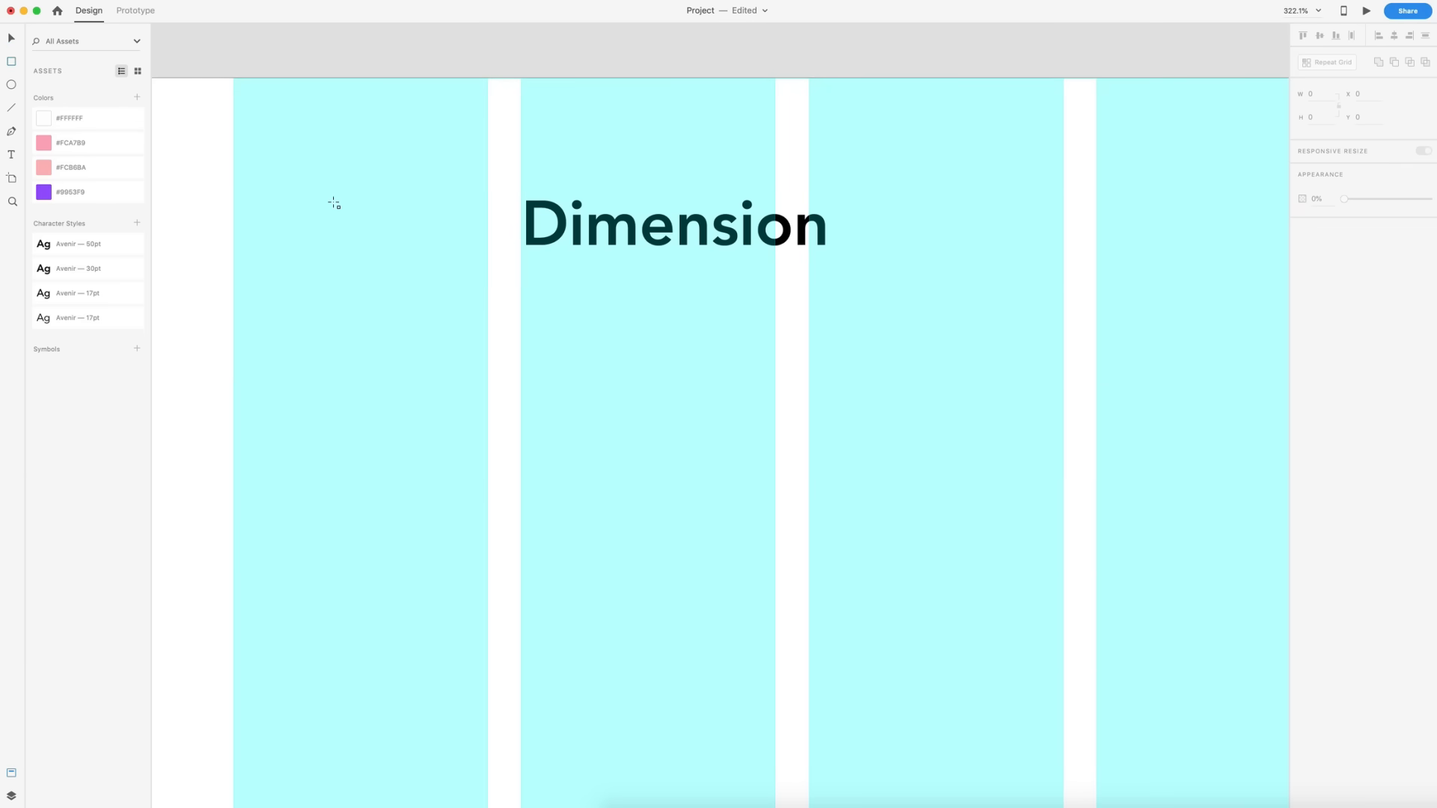
drag(407, 199, 458, 249)
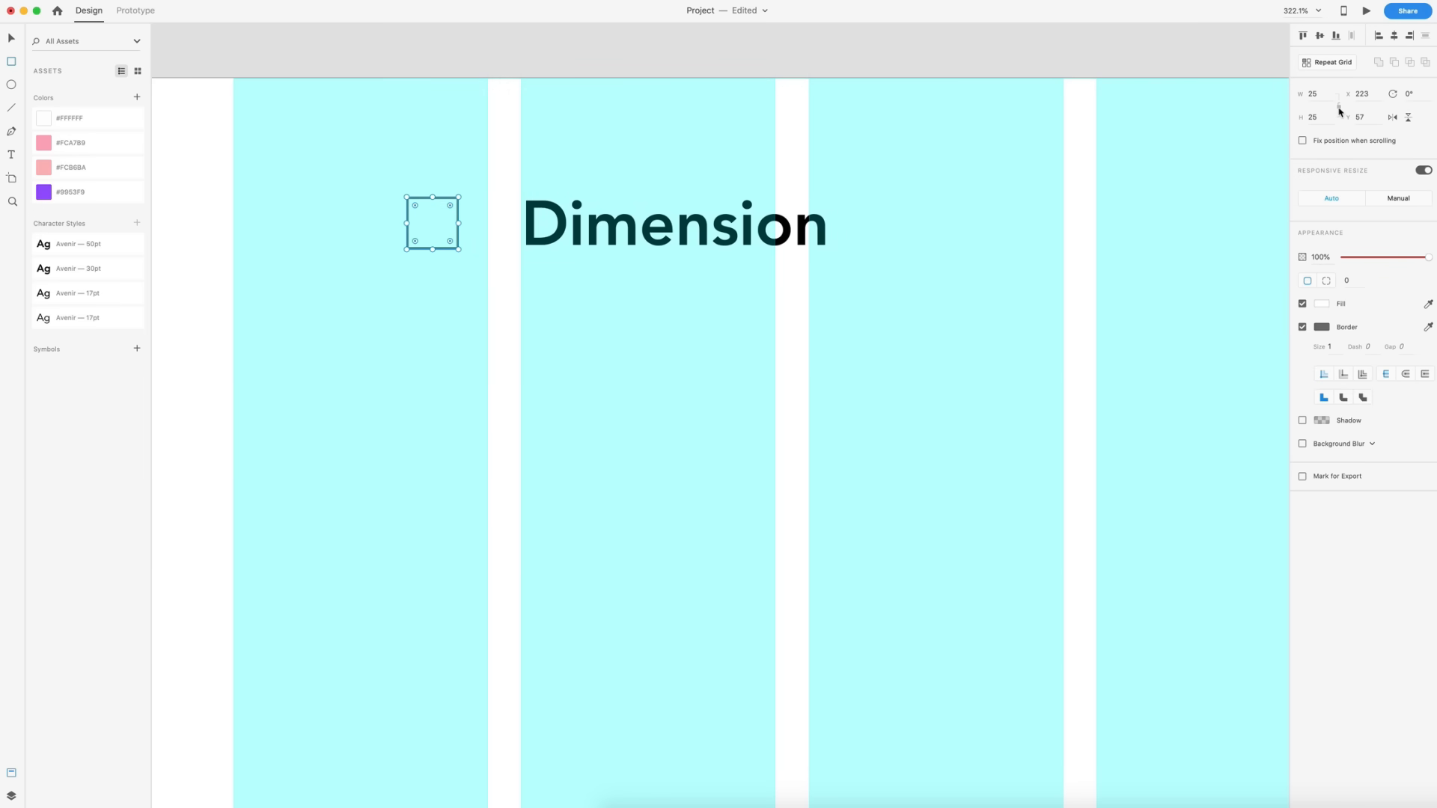
click(1314, 94)
text(2)
key(Return)
drag(432, 228, 483, 229)
click(977, 302)
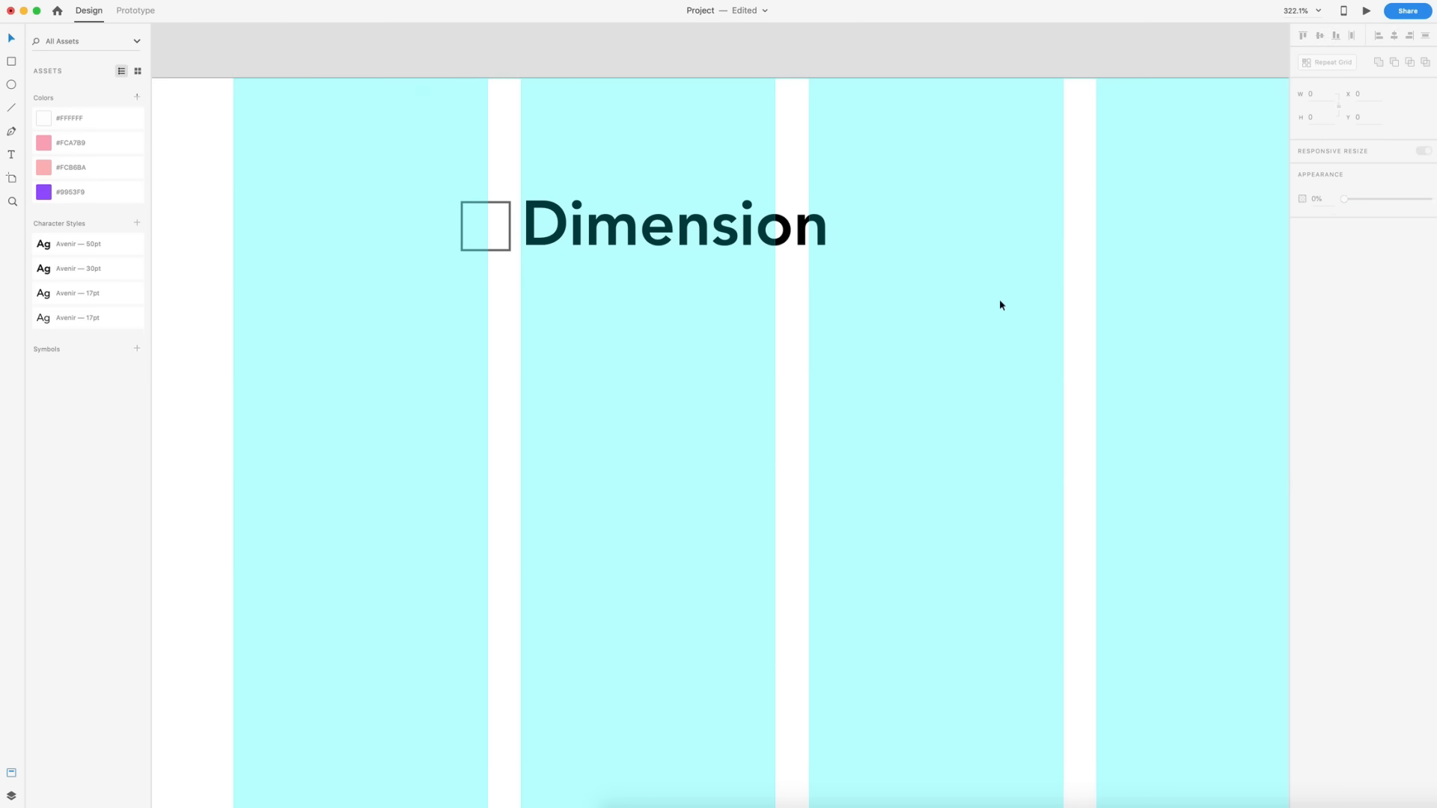
- Preview the header with the layout grid hidden
key(shift+super+apostrophe)
scroll(831, 292, down, 3)
scroll(1077, 362, down, 8)
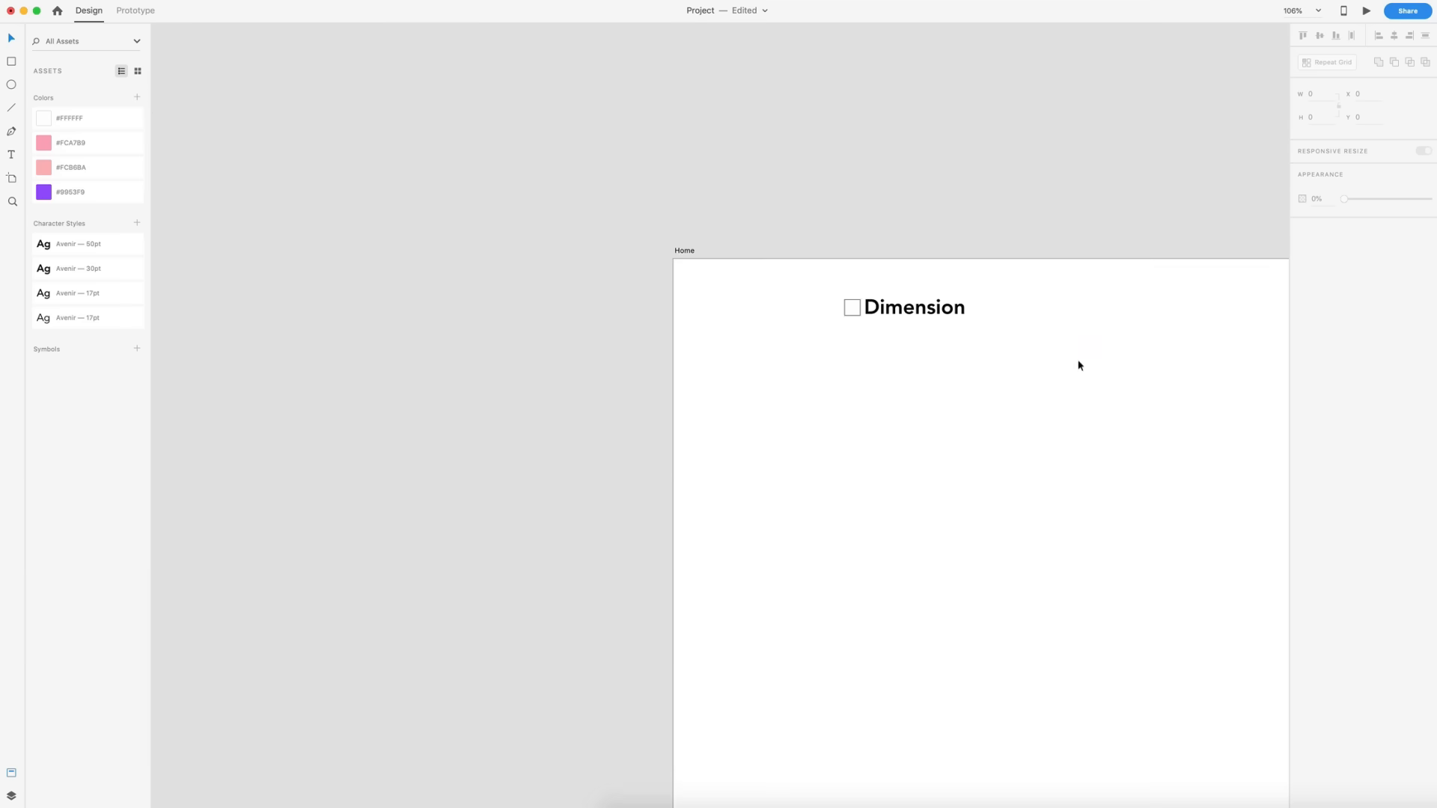
scroll(1073, 358, right, 6)
scroll(1072, 358, down, 2)
scroll(1072, 358, down, 1)
scroll(1070, 358, right, 2)
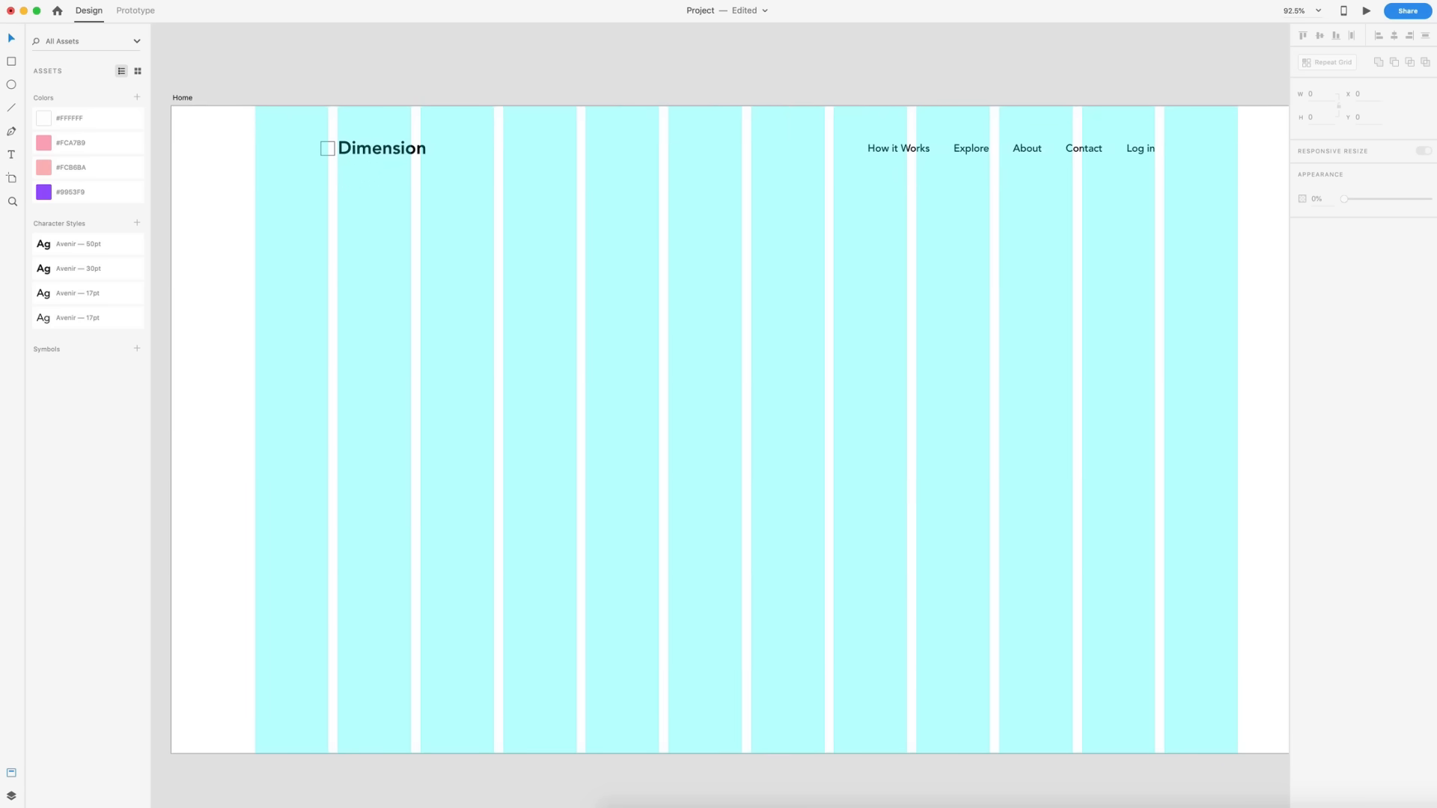
- Paste the copied headline "Putting the pieces together." as a new text box on the artboard
key(super+Tab)
key(super+Tab)
key(t)
click(356, 338)
key(super+v)
key(Escape)
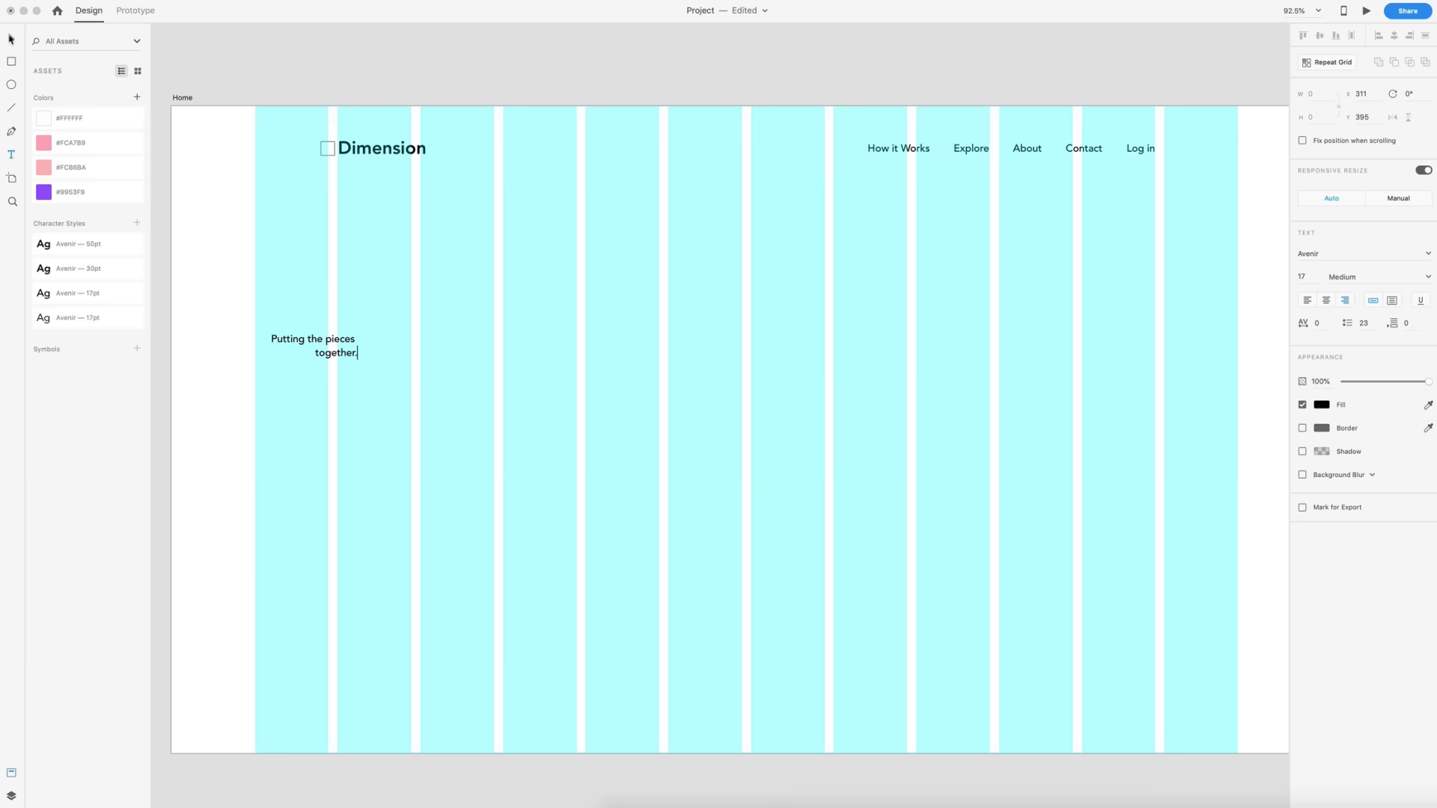
- Apply the Avenir 50pt character style to the headline and left-align it
click(41, 246)
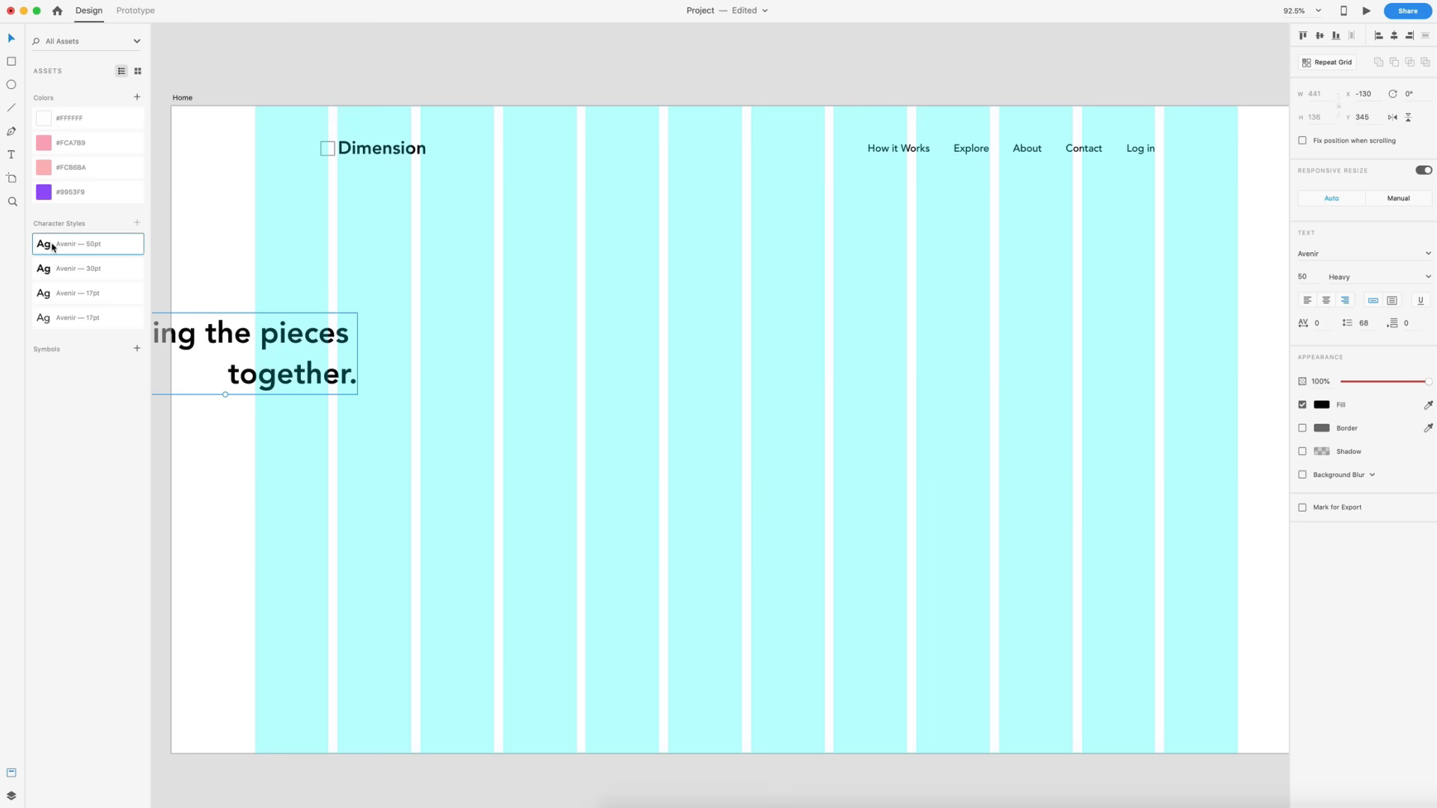
drag(216, 335, 506, 349)
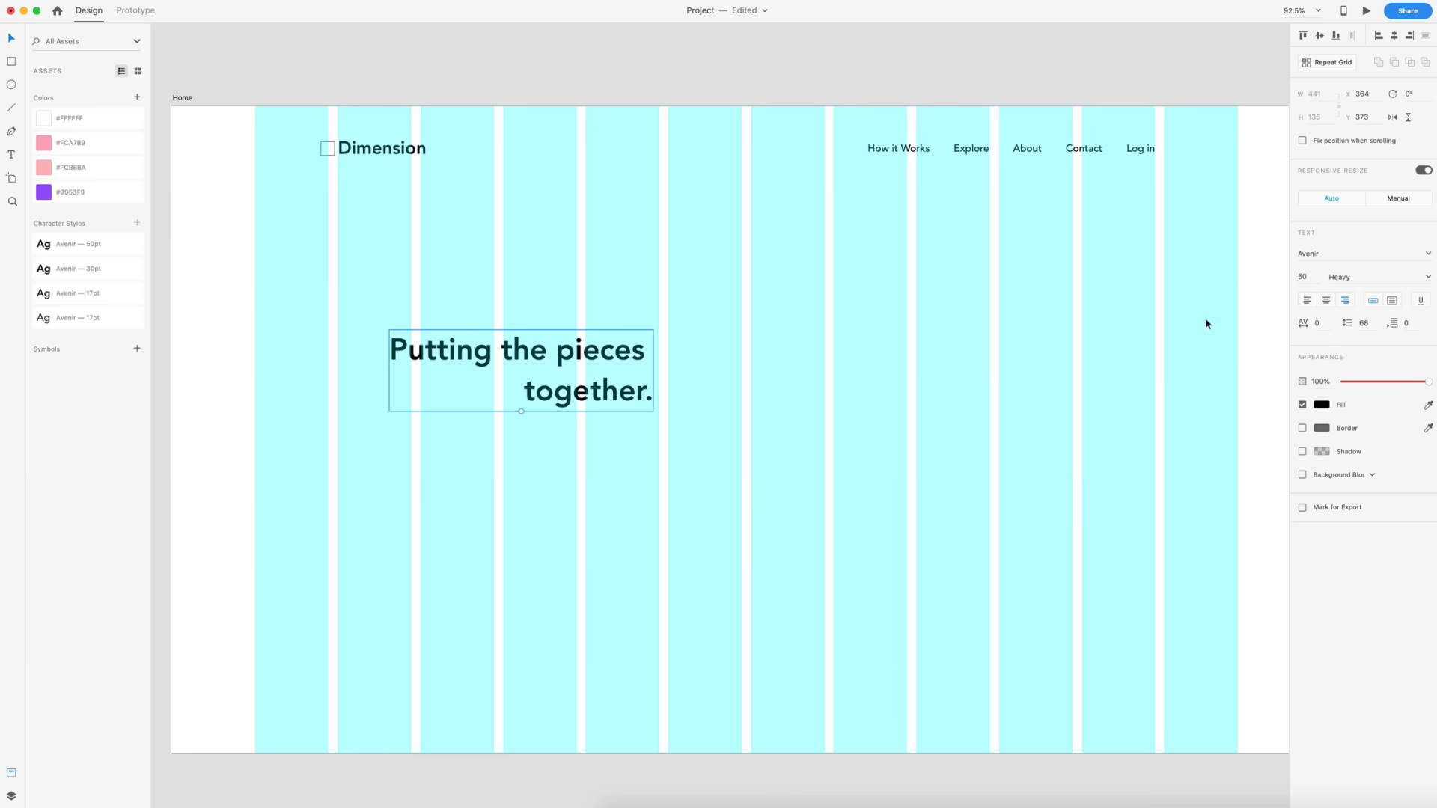
click(1306, 302)
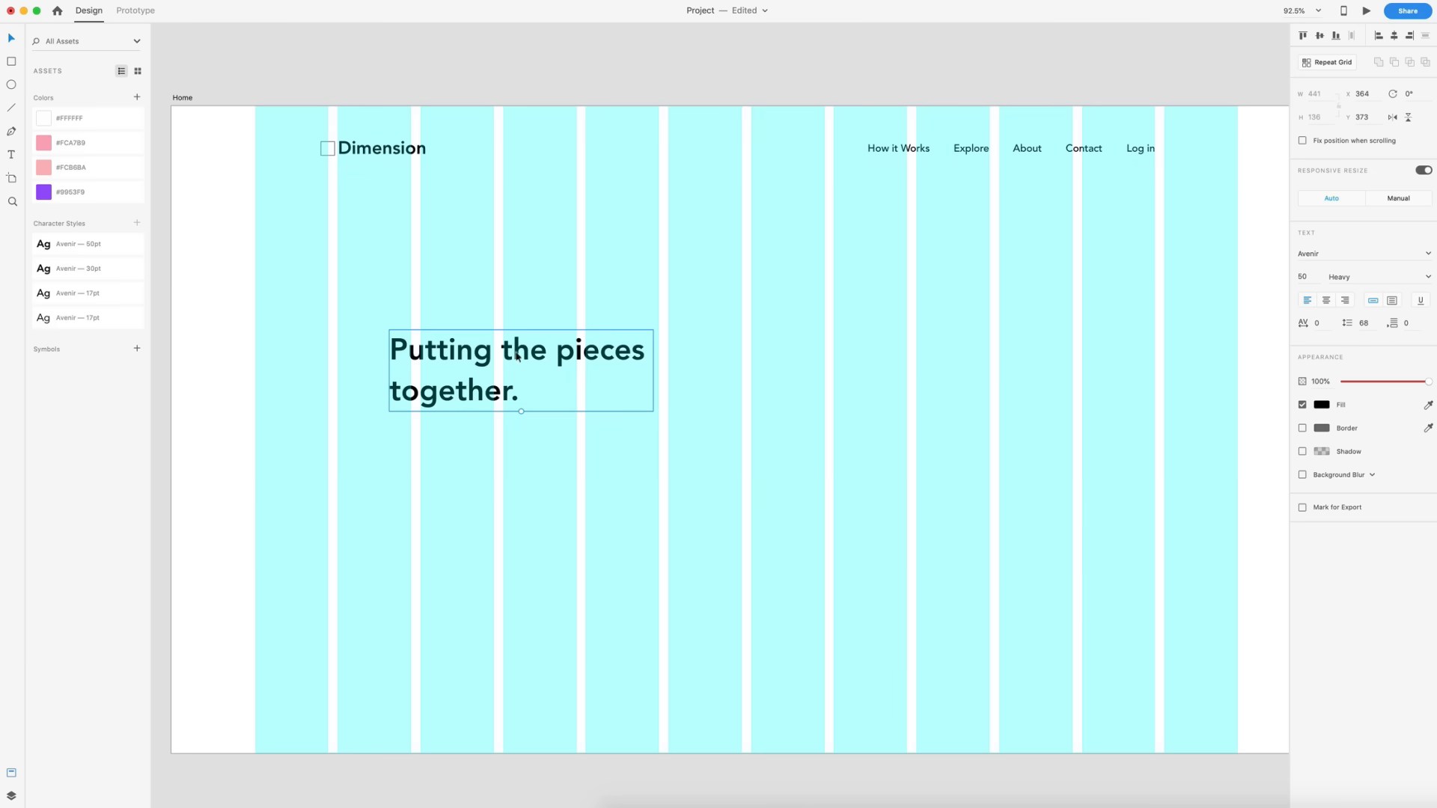
- Move the headline to x 278, y 329, aligned with the Dimension text
drag(481, 358, 428, 363)
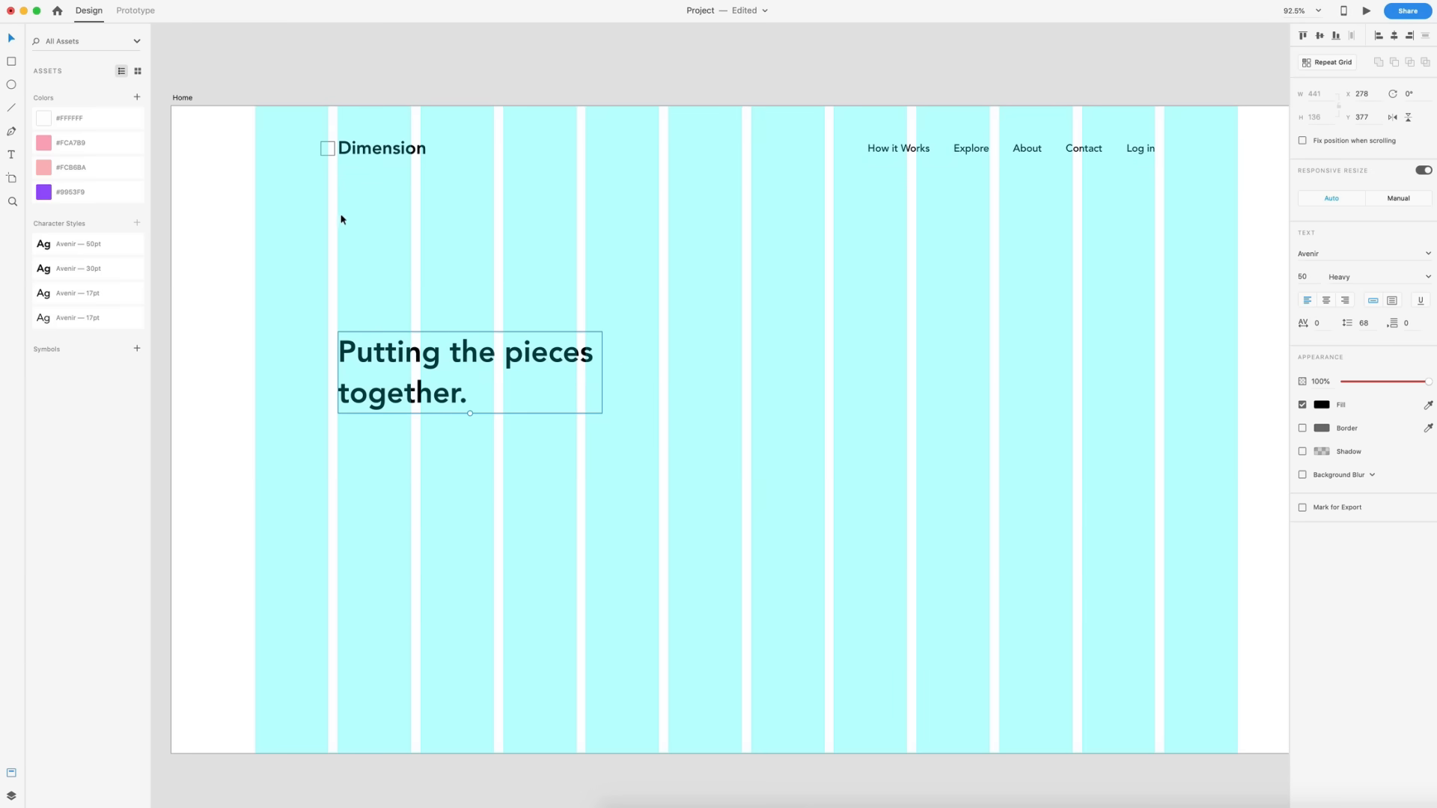
drag(339, 372, 346, 327)
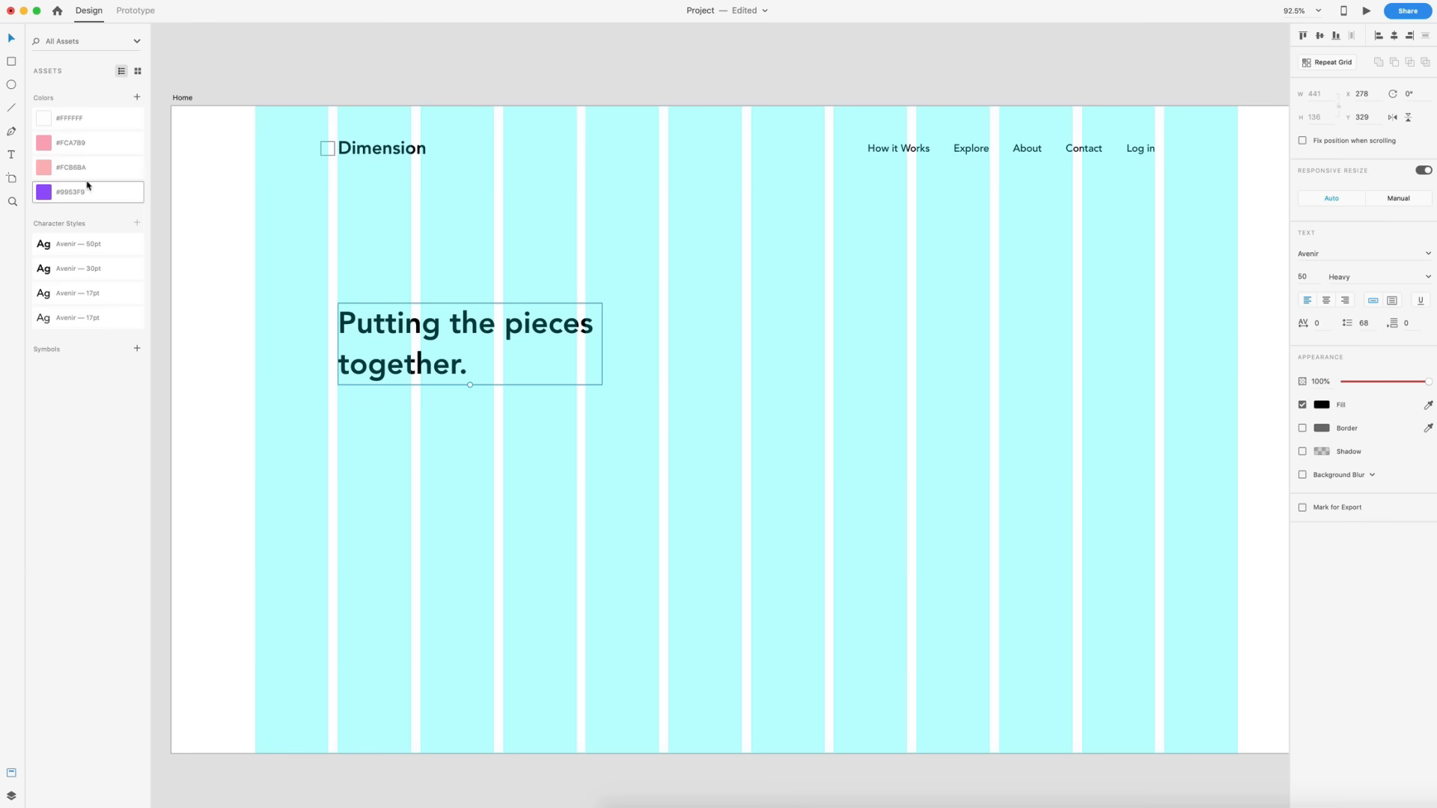
- Create a text area under the headline, paste the body paragraph into it and apply the Avenir 17pt character style
click(12, 155)
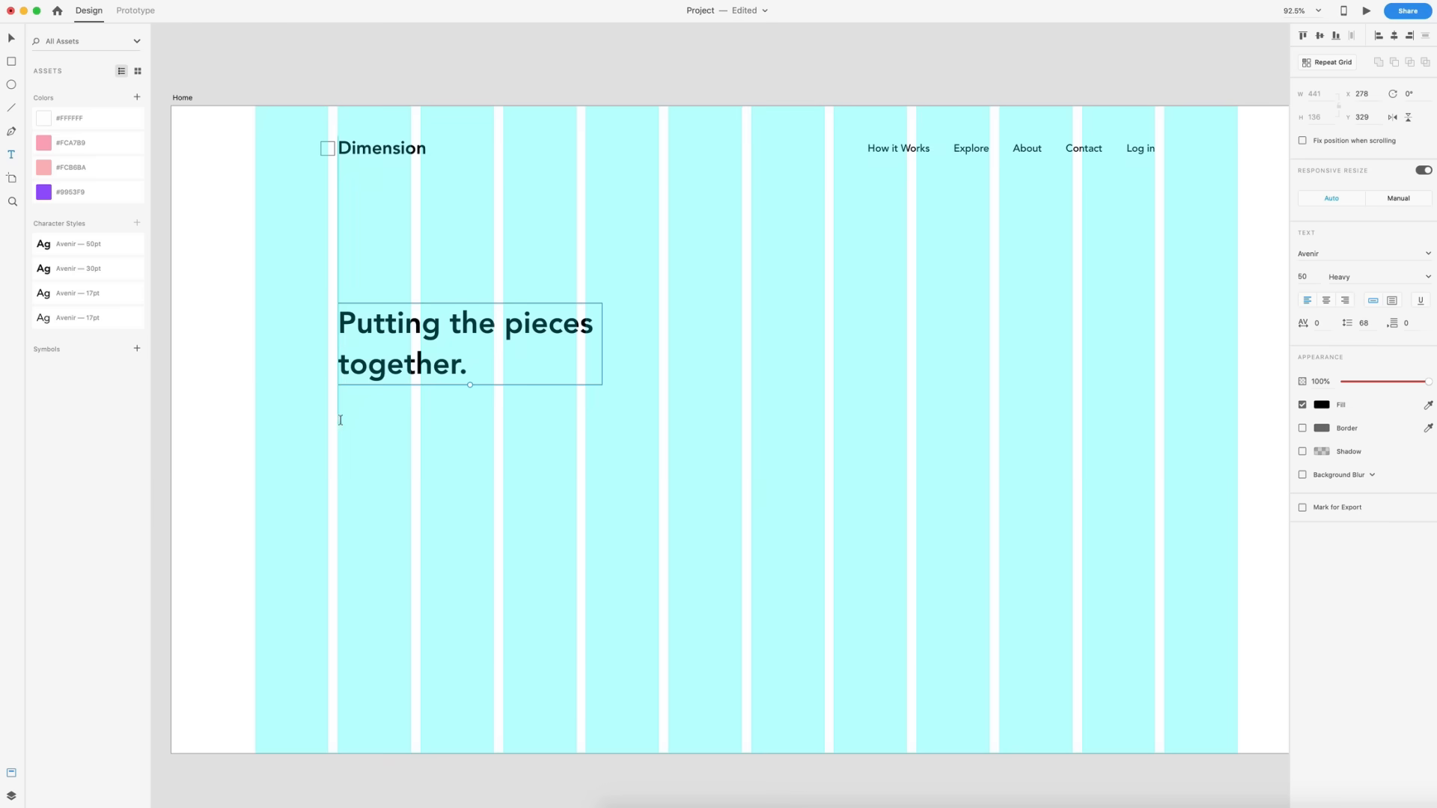
drag(338, 422, 576, 500)
text(adsfa)
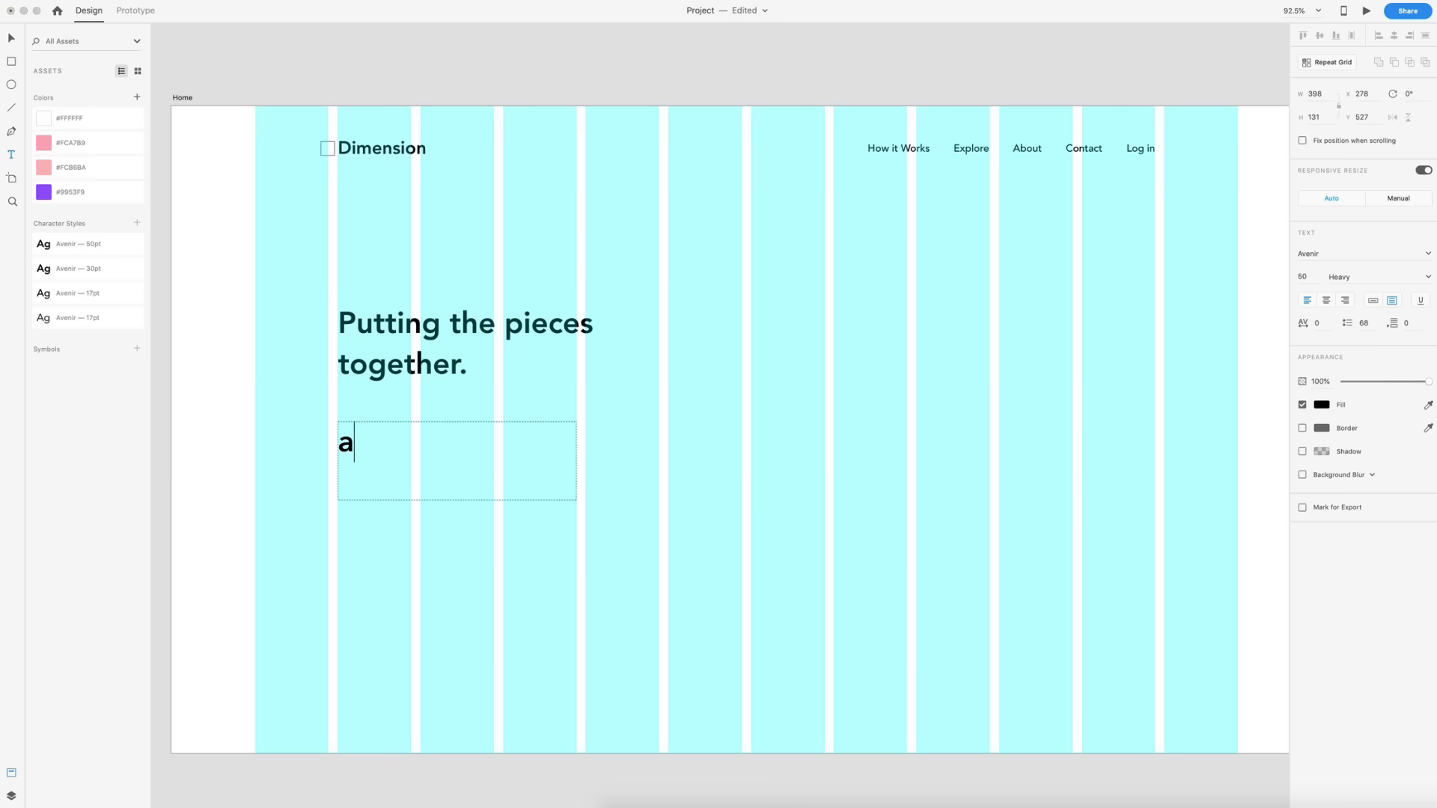
click(11, 41)
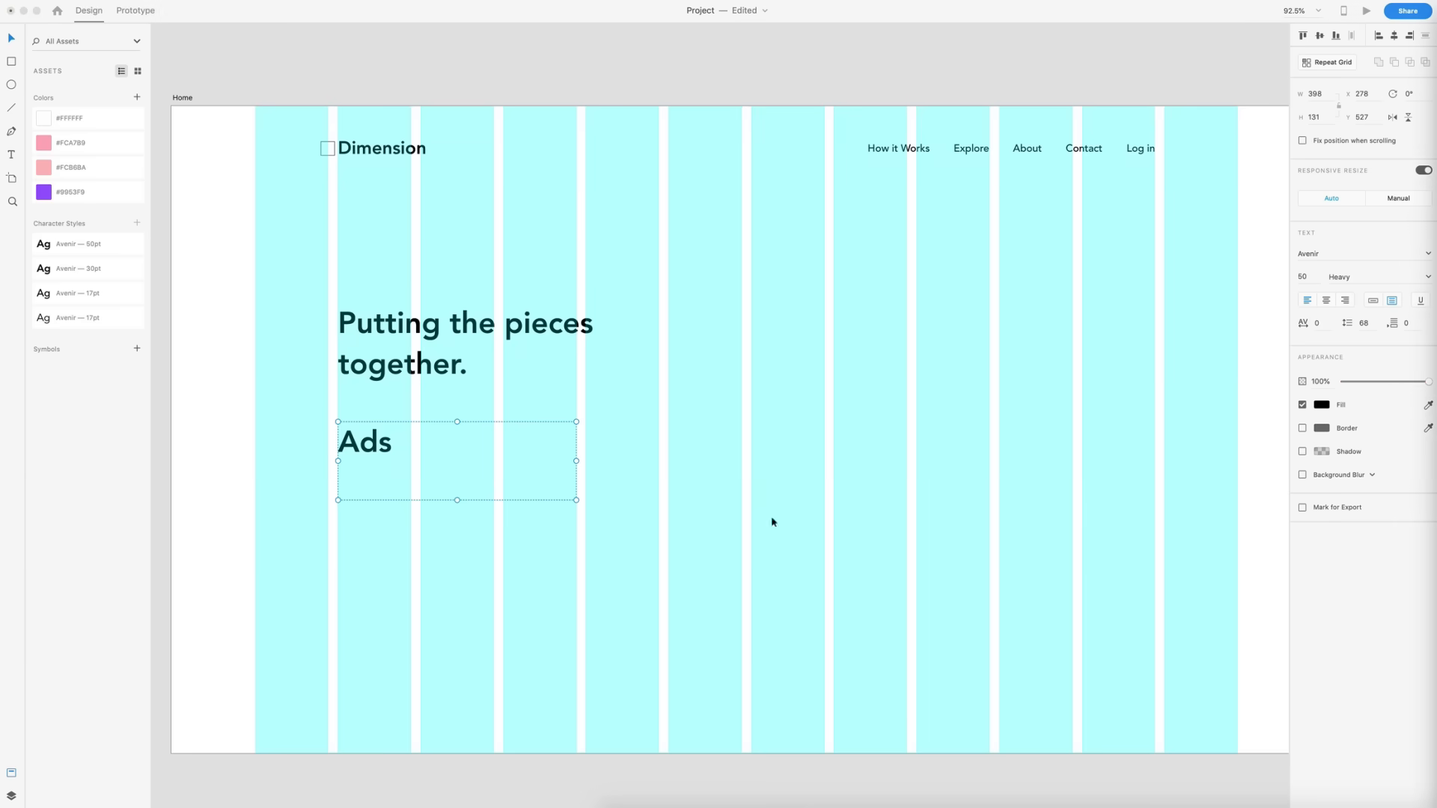
double_click(426, 442)
text(Aliquam in bibendum mauris. Sed vitae erat vel velit blandit pharetra vitae nec ante.)
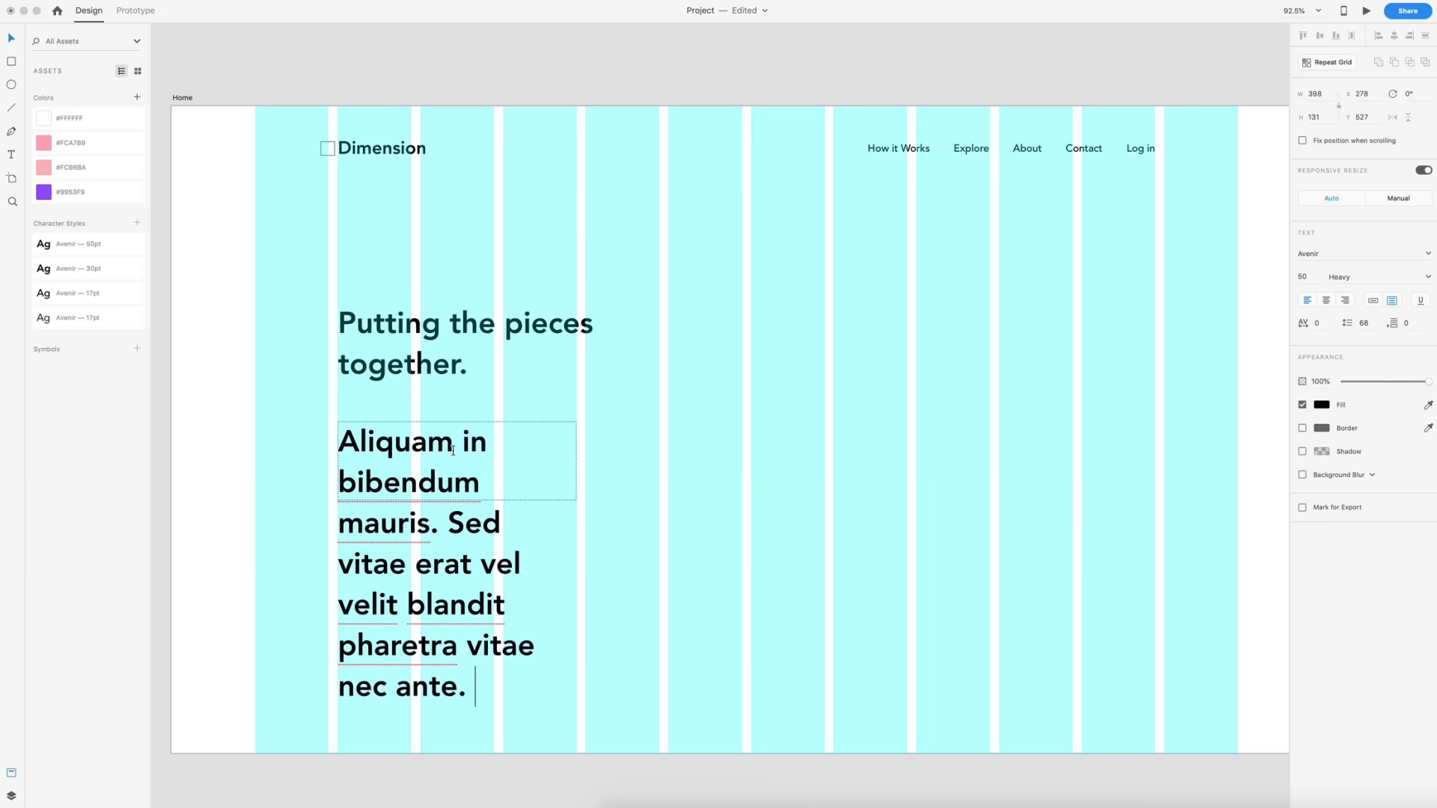
click(11, 39)
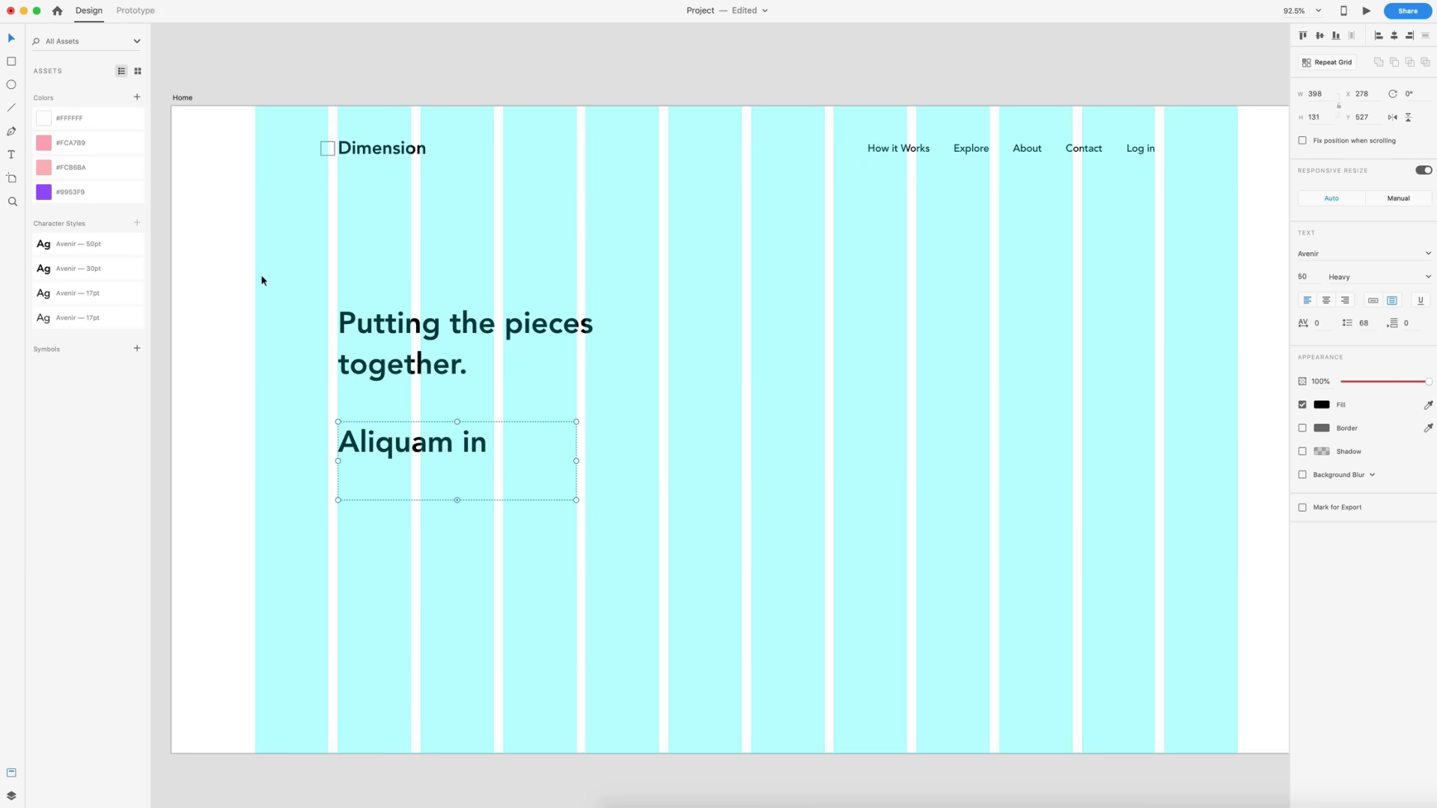
click(42, 321)
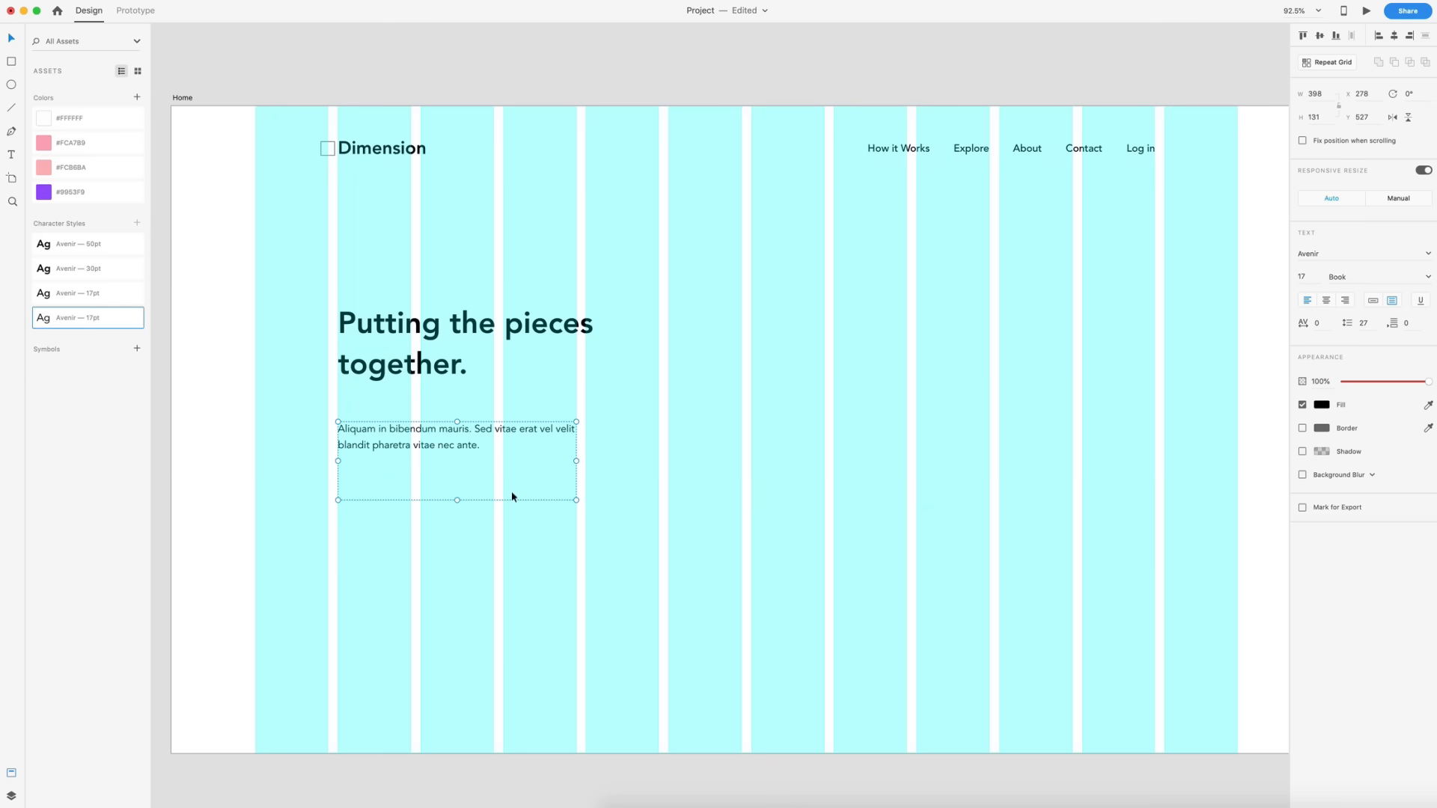
- Shrink the paragraph's text box to fit and move it up just beneath the headline
drag(457, 500, 454, 452)
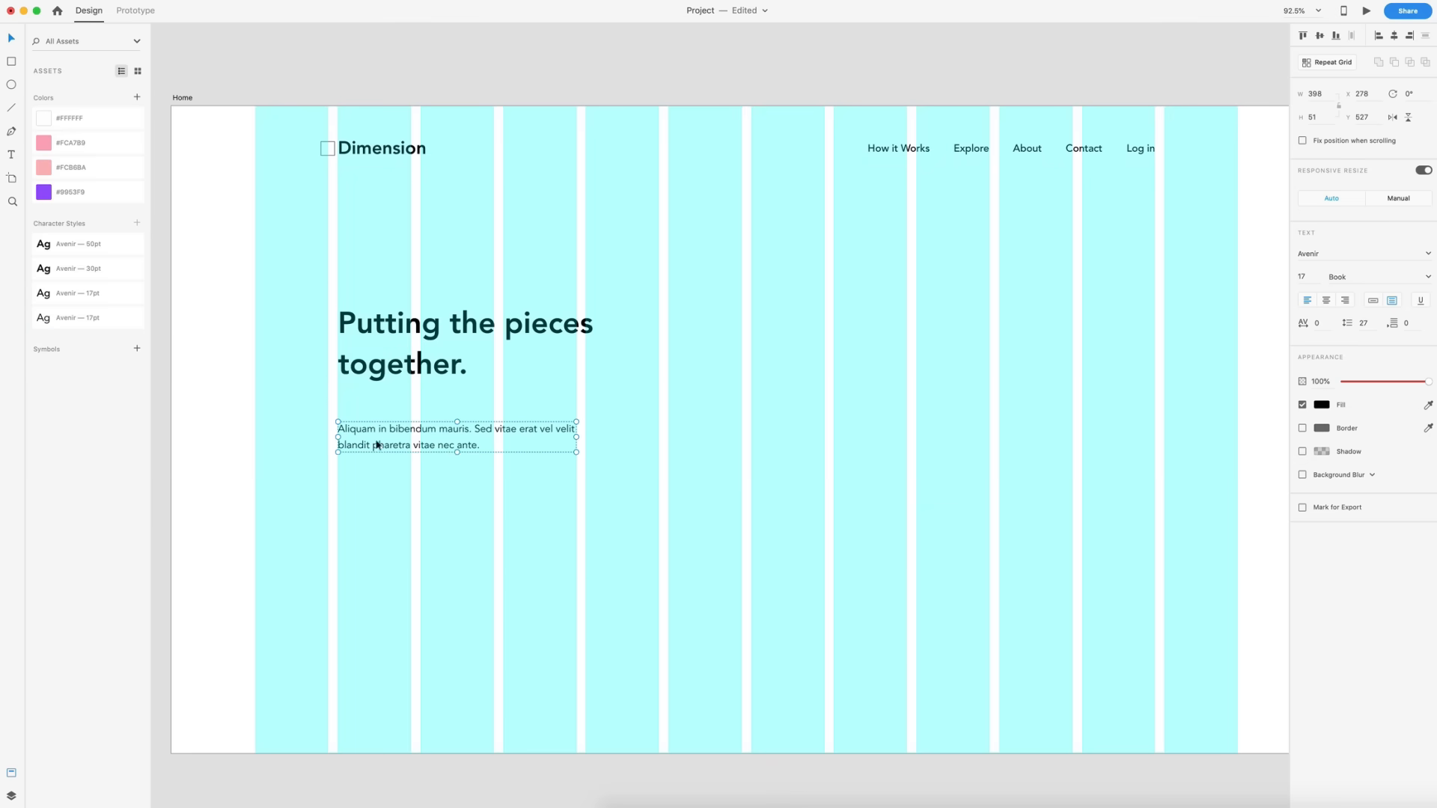
click(745, 492)
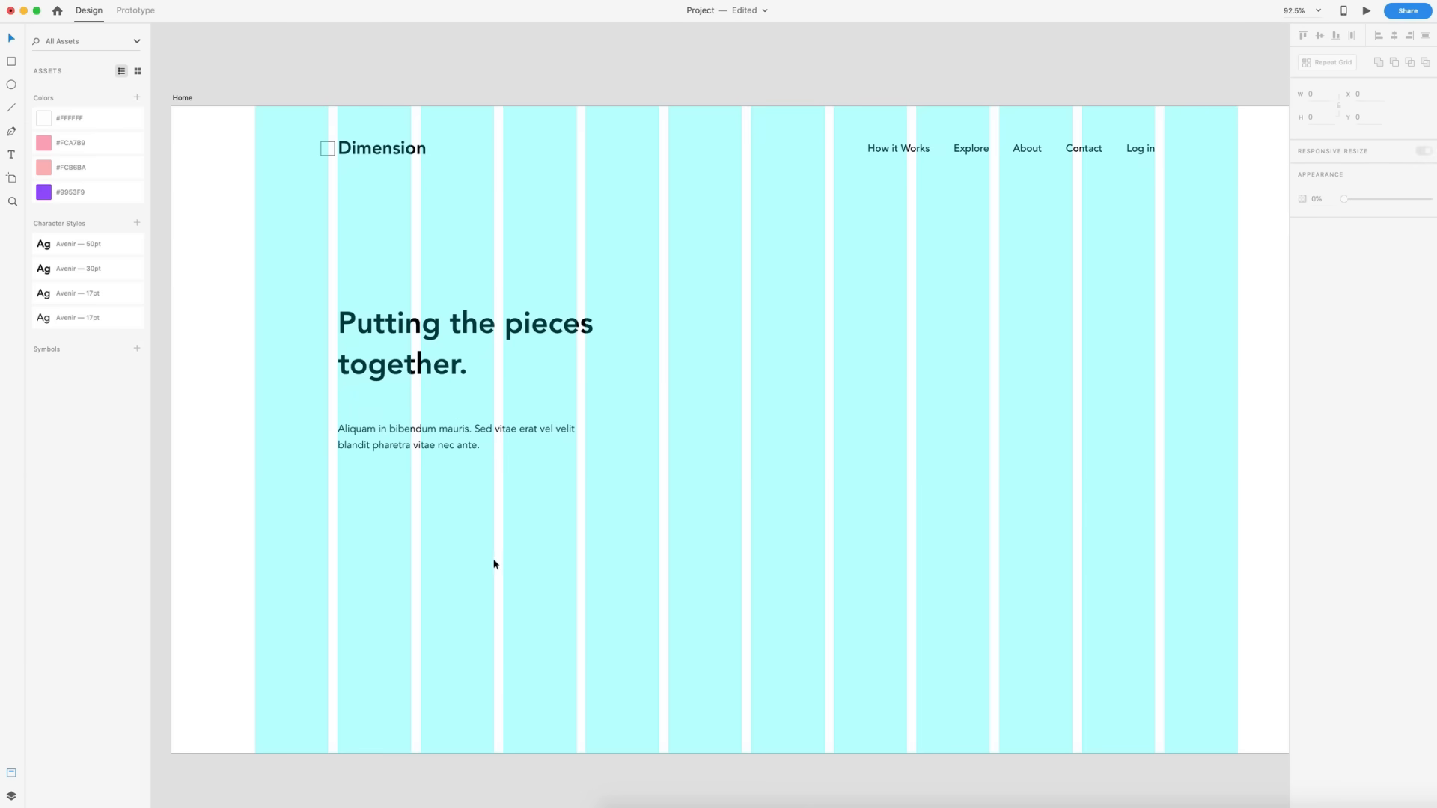
drag(401, 421, 398, 404)
click(853, 551)
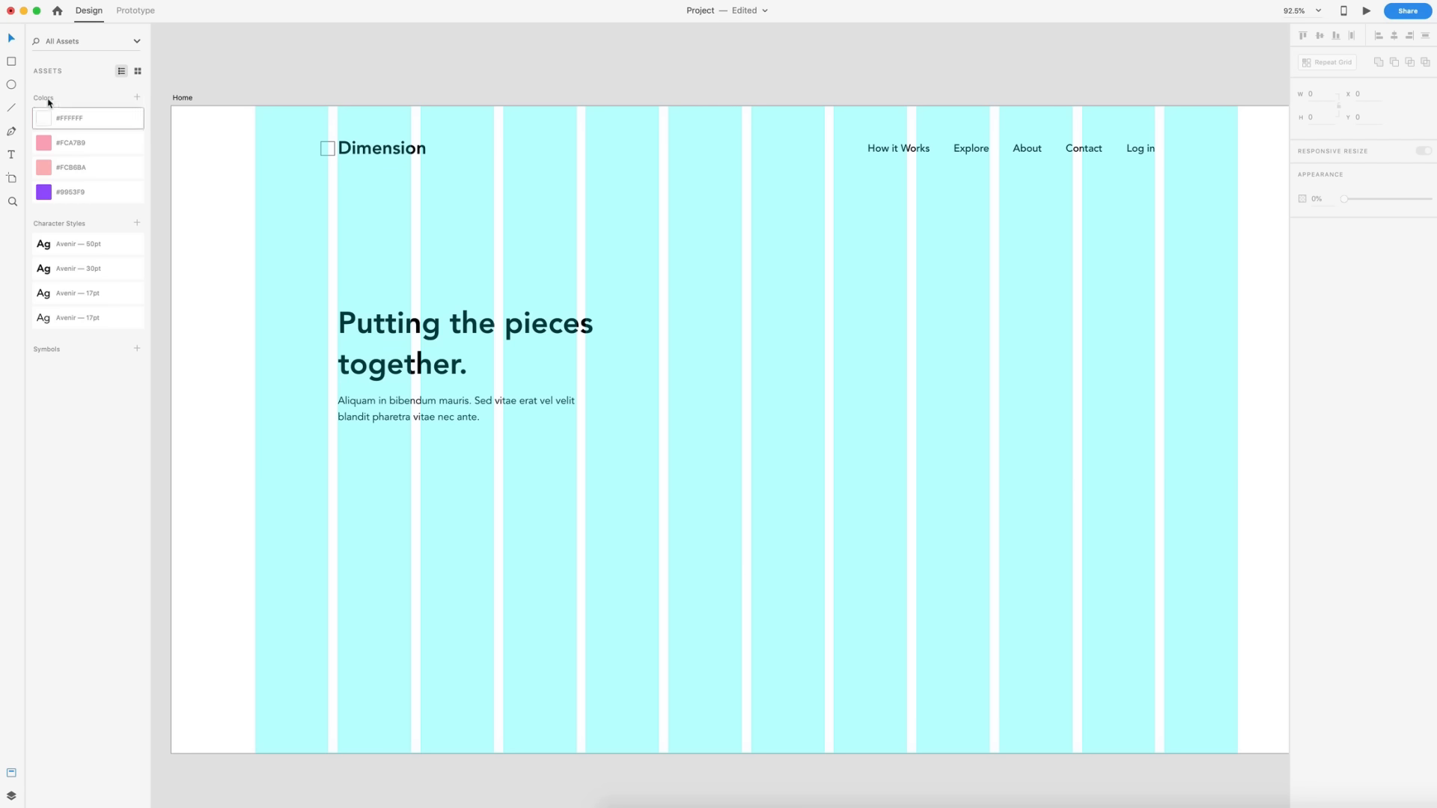
- Draw a 260 × 72 button rectangle below the paragraph and nudge it up 10 px to y 571
click(12, 62)
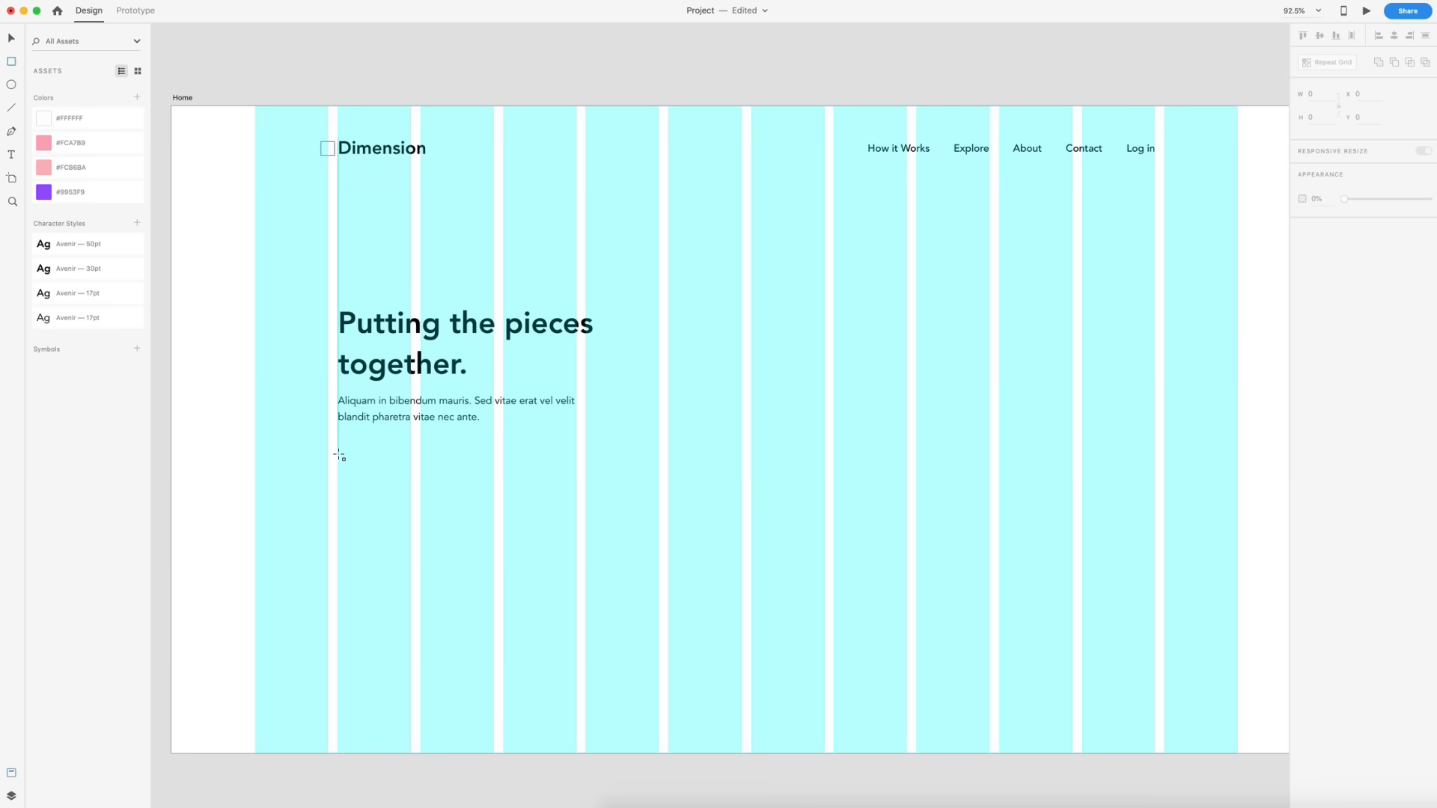
mouse_move(338, 454)
mouse_down()
mouse_move(420, 492)
mouse_move(493, 499)
mouse_up()
click(1322, 116)
text(72)
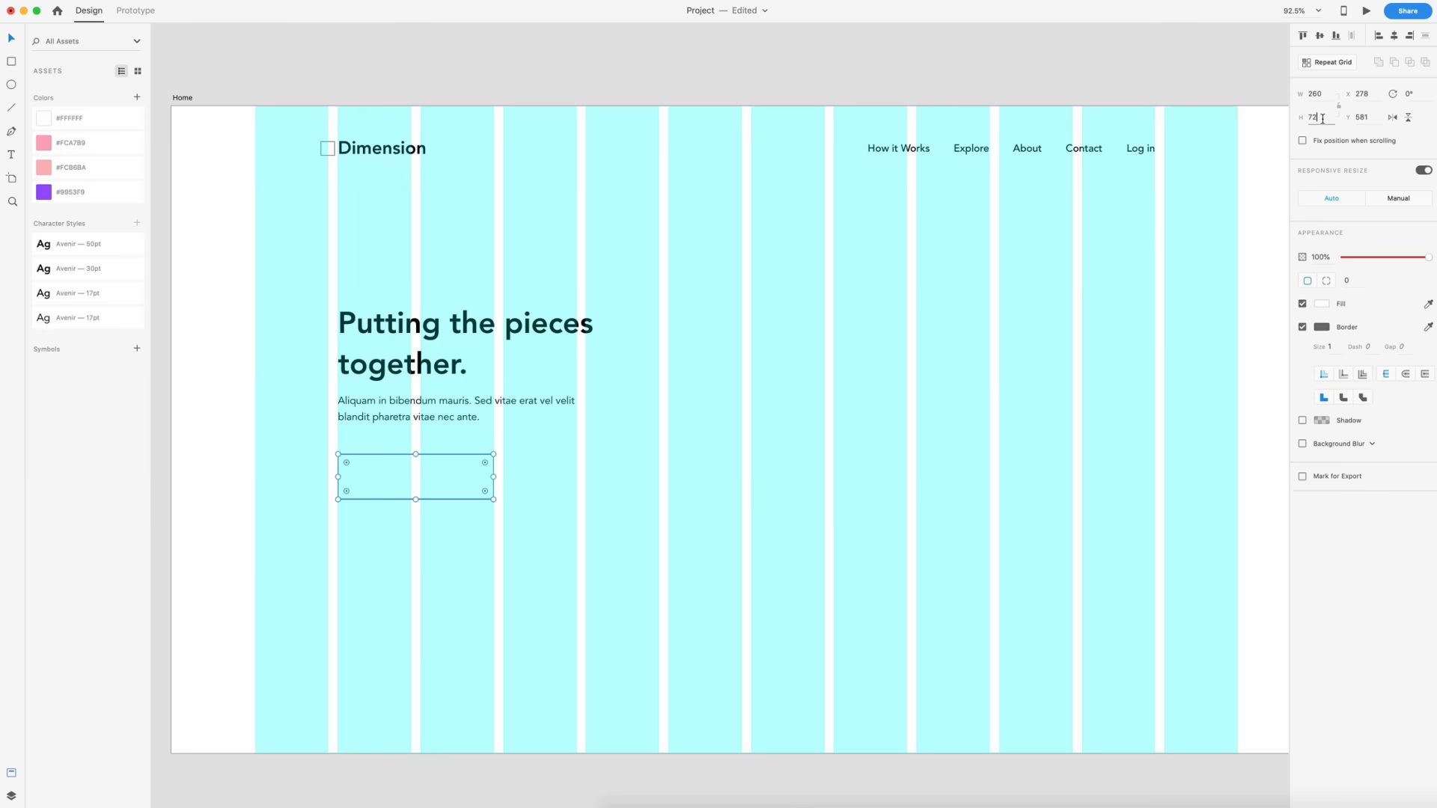
key(Return)
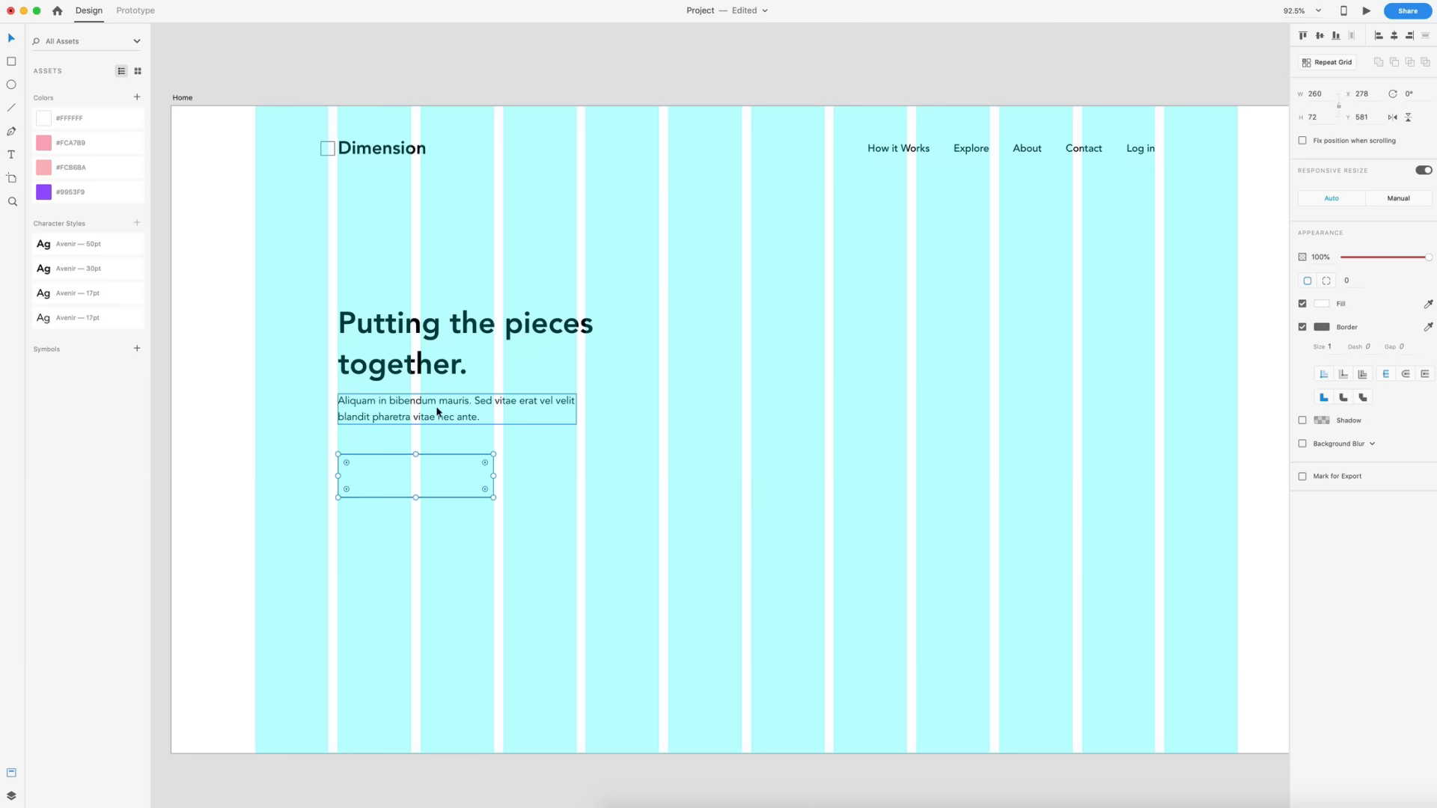
key(shift+Up)
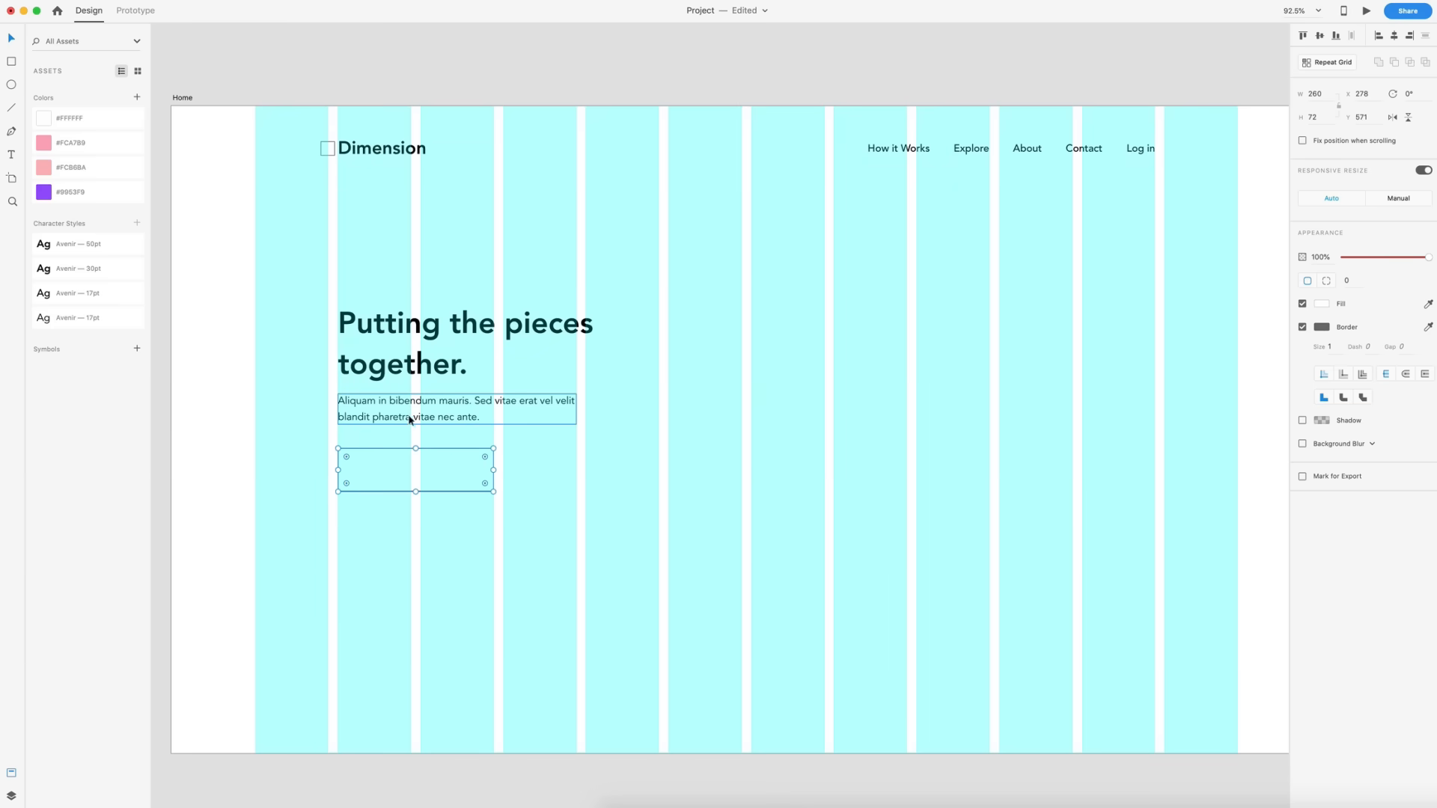
click(518, 526)
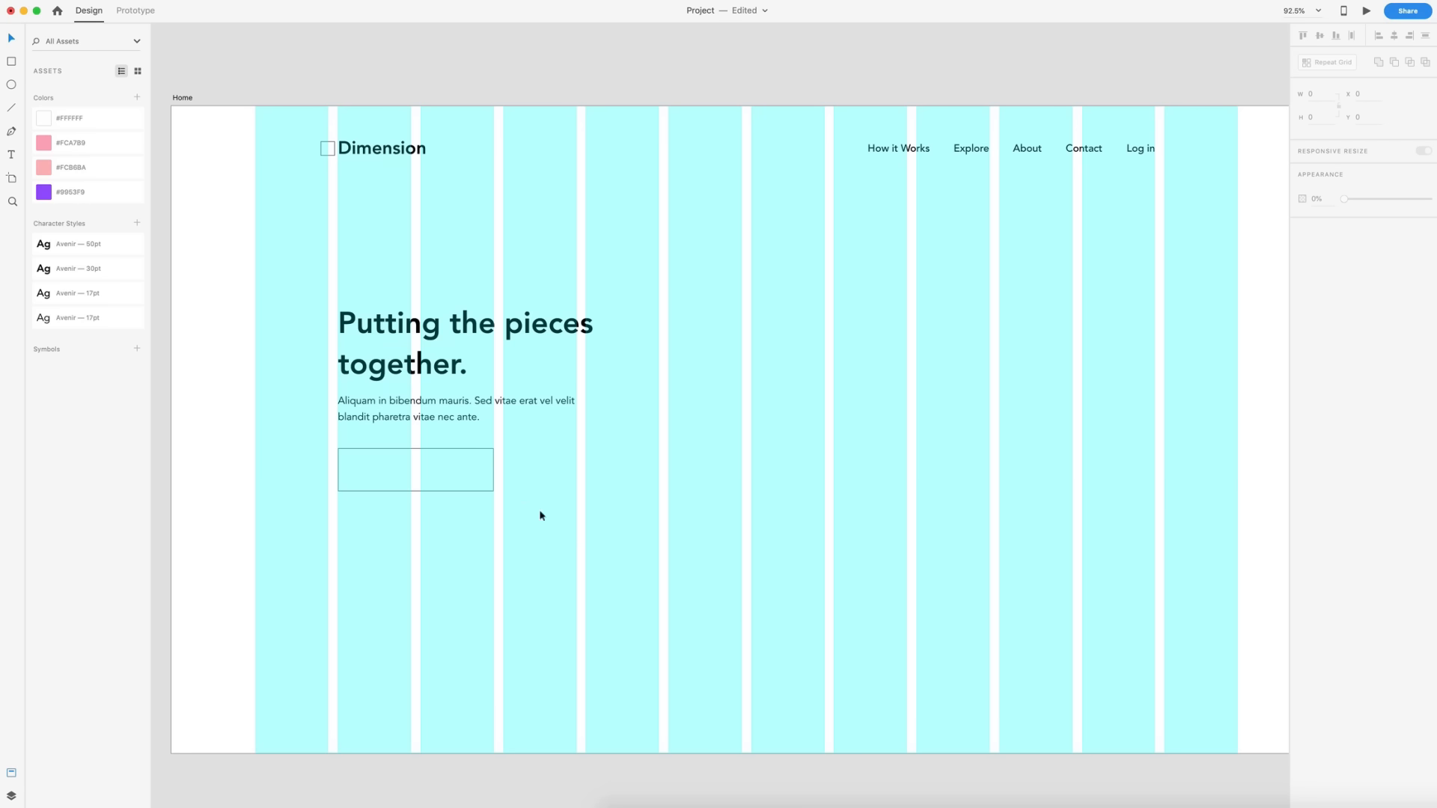
- Duplicate the logo square into the button as a 24 px icon placeholder at x 302, y 595 with 24 px padding
scroll(365, 508, up, 10)
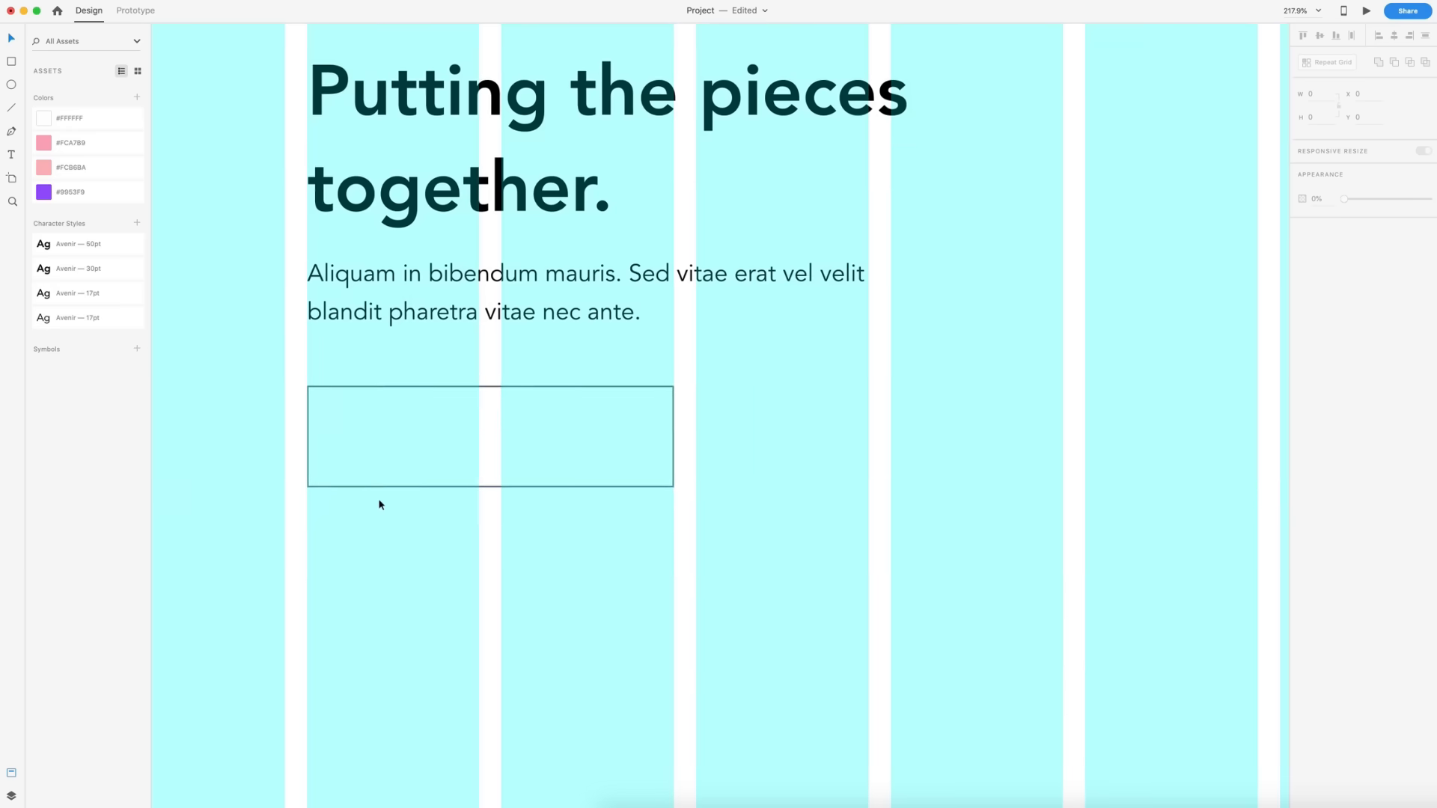
scroll(413, 492, down, 8)
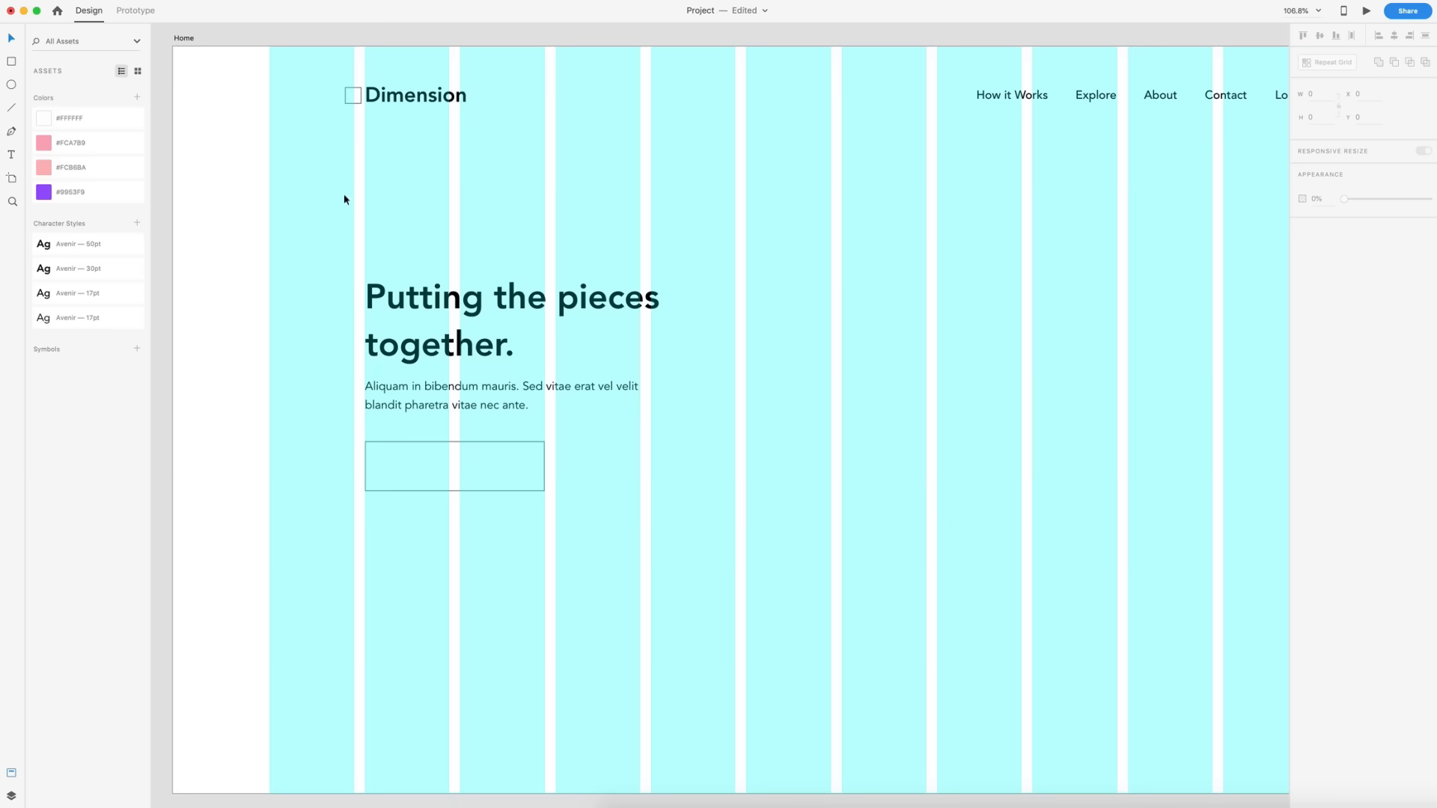
drag(354, 99, 404, 474)
scroll(427, 444, up, 10)
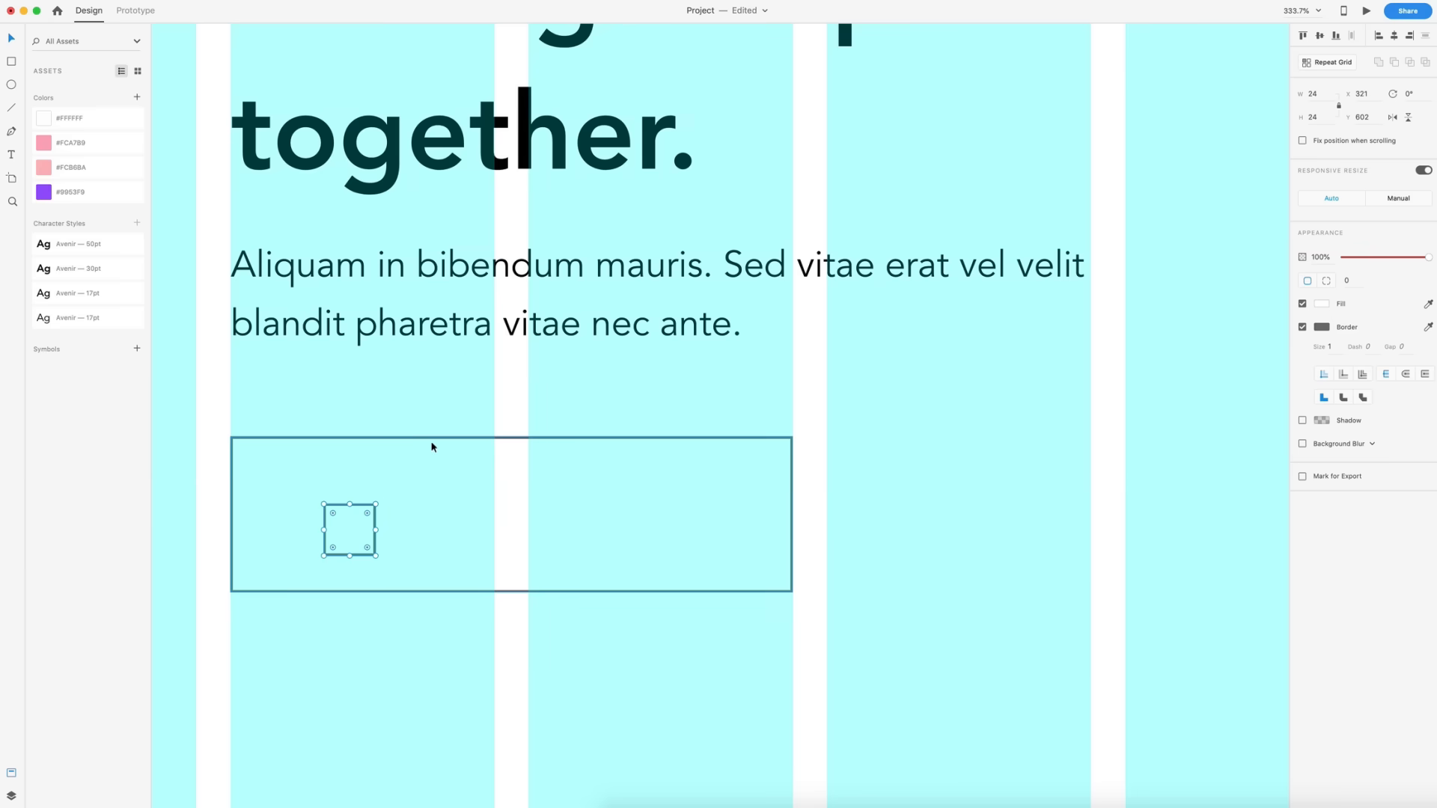
scroll(427, 447, down, 4)
scroll(427, 447, left, 3)
drag(377, 468, 345, 454)
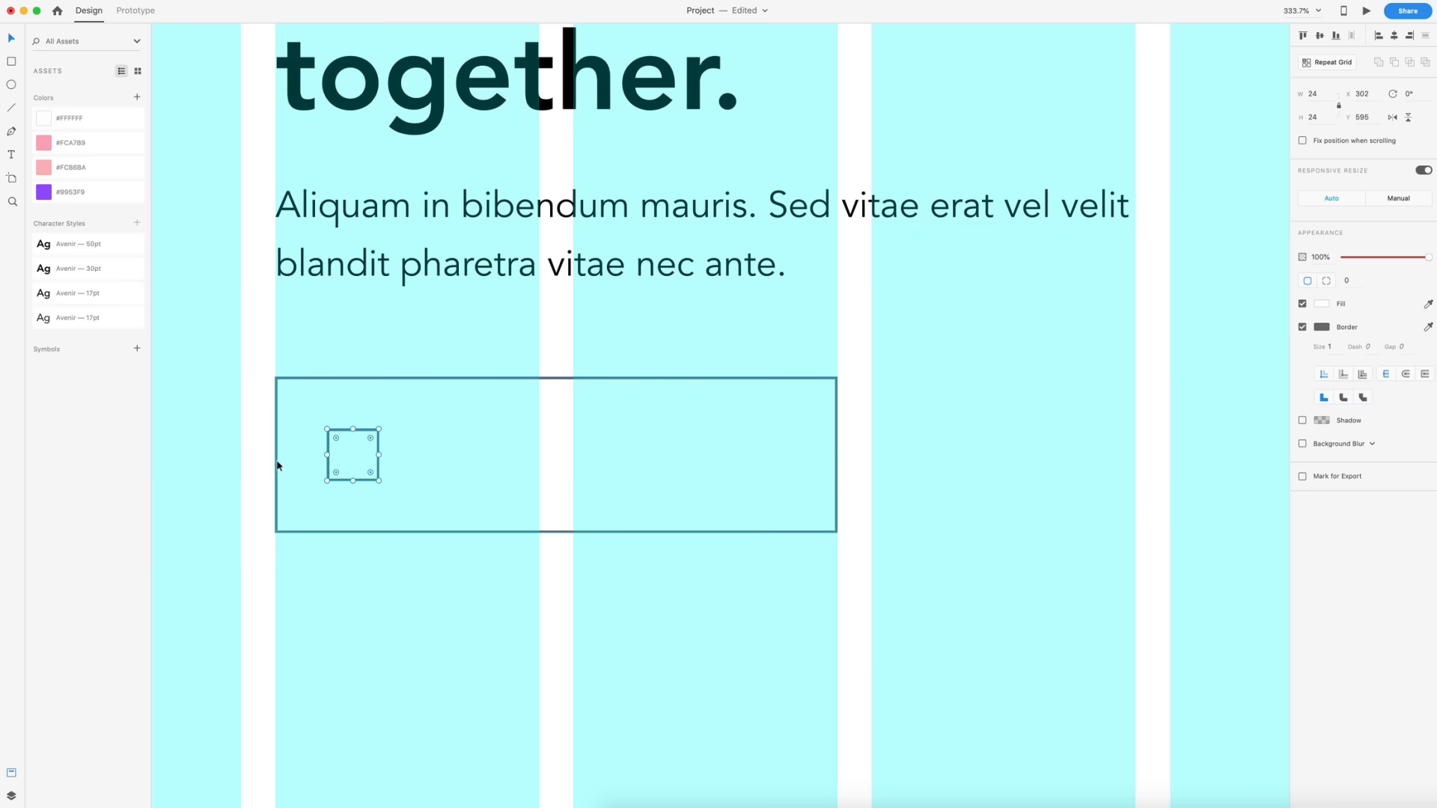
key(alt)
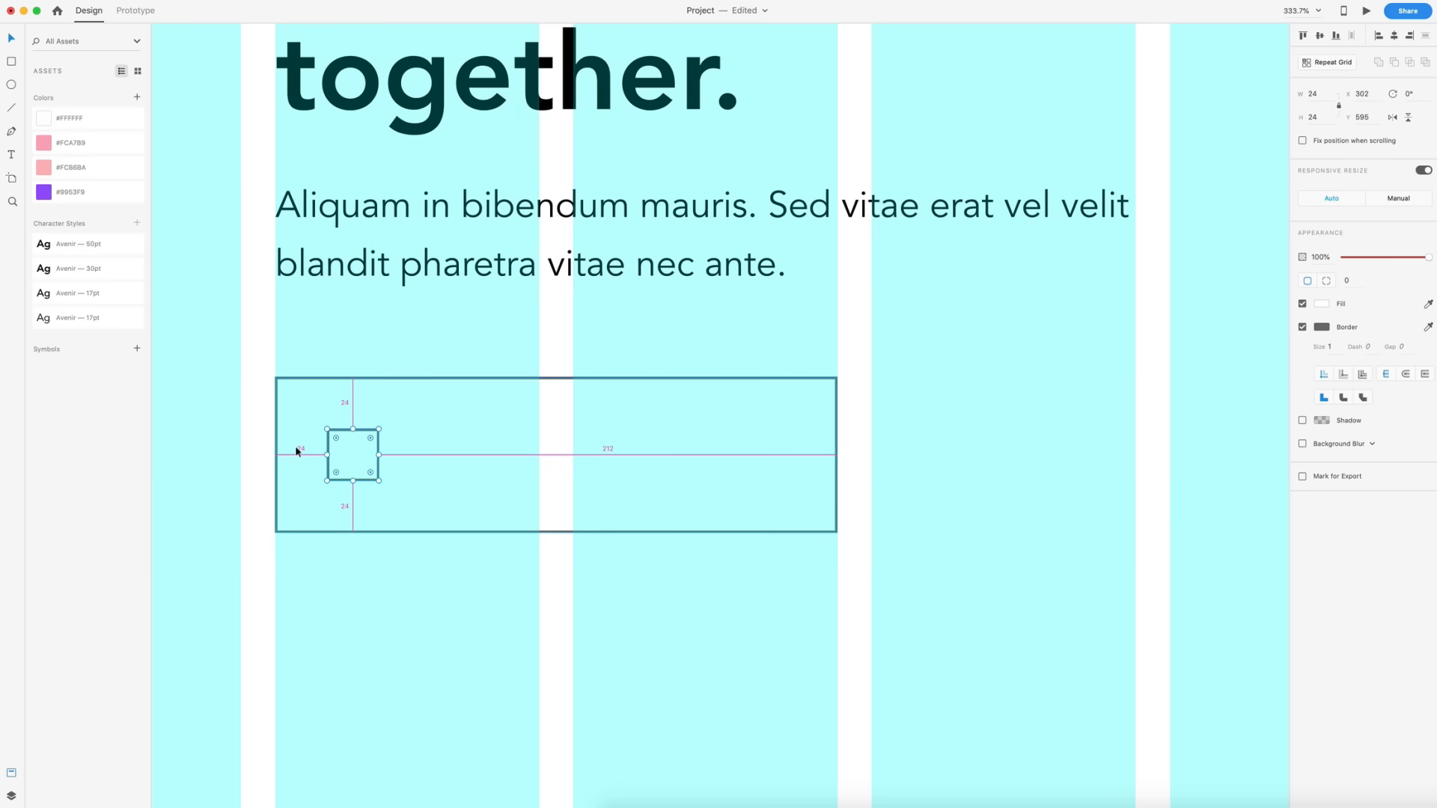
- Add a "Get Started" label in the button, apply the Avenir 17pt Medium style and place it beside the icon
key(t)
click(443, 457)
text(Get)
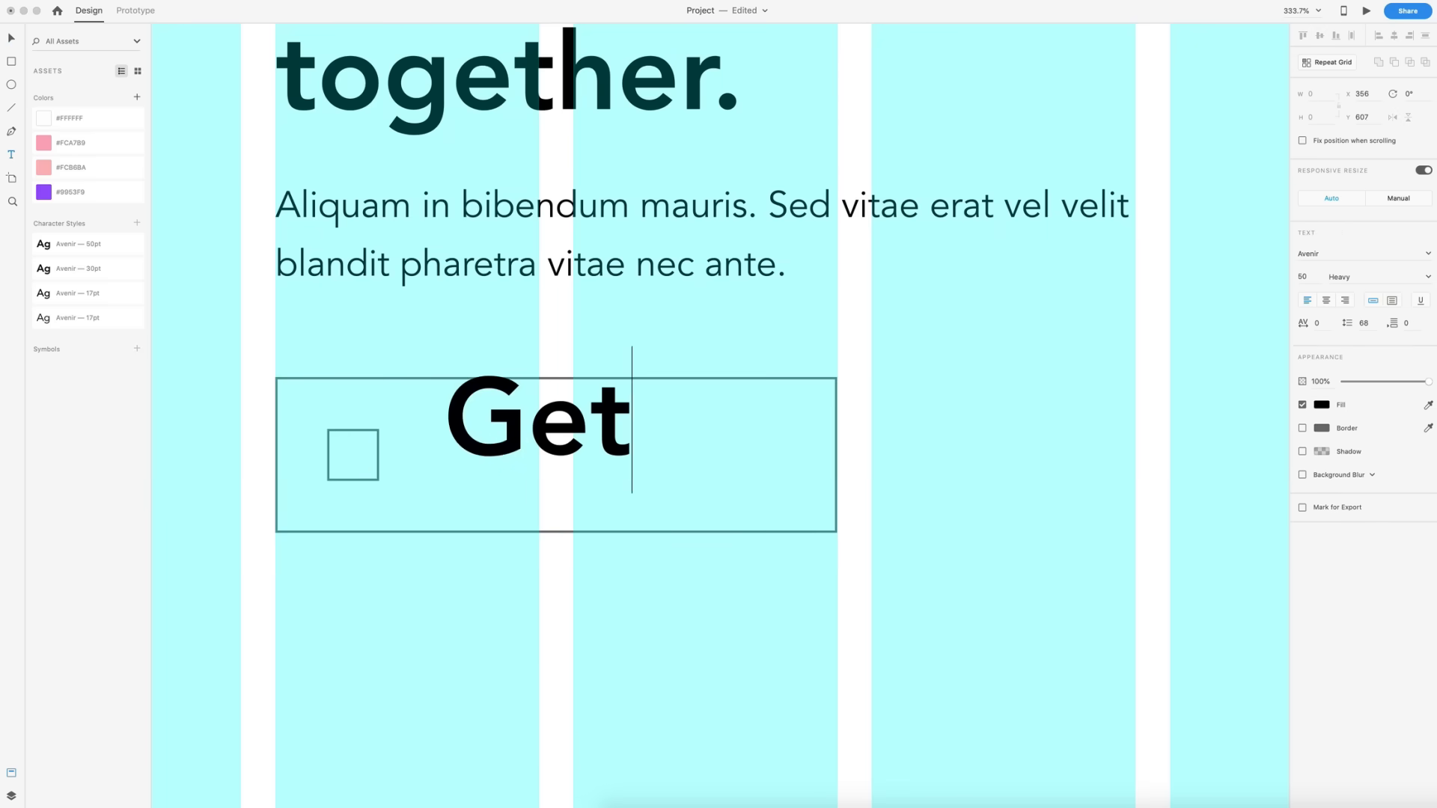
text( Started)
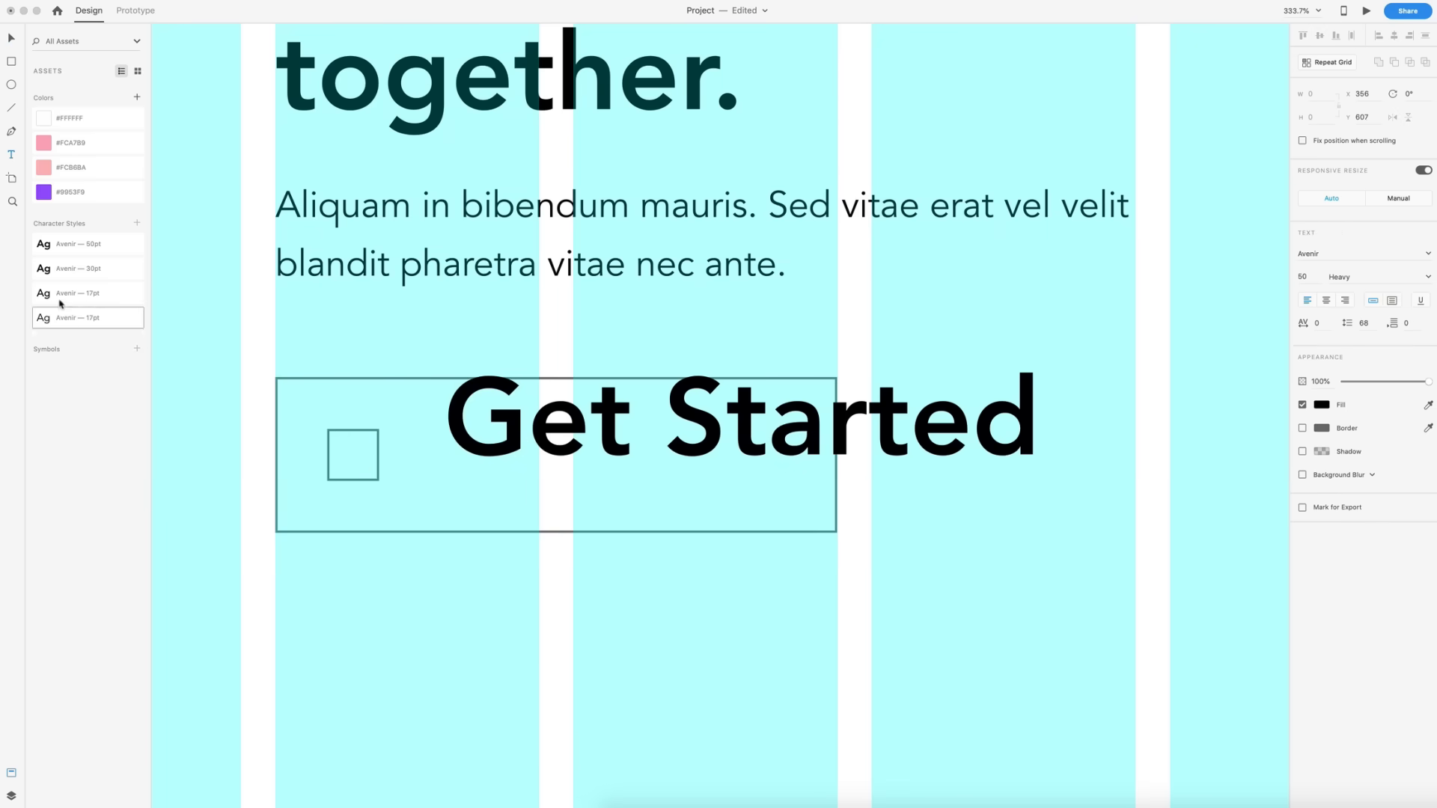
key(Escape)
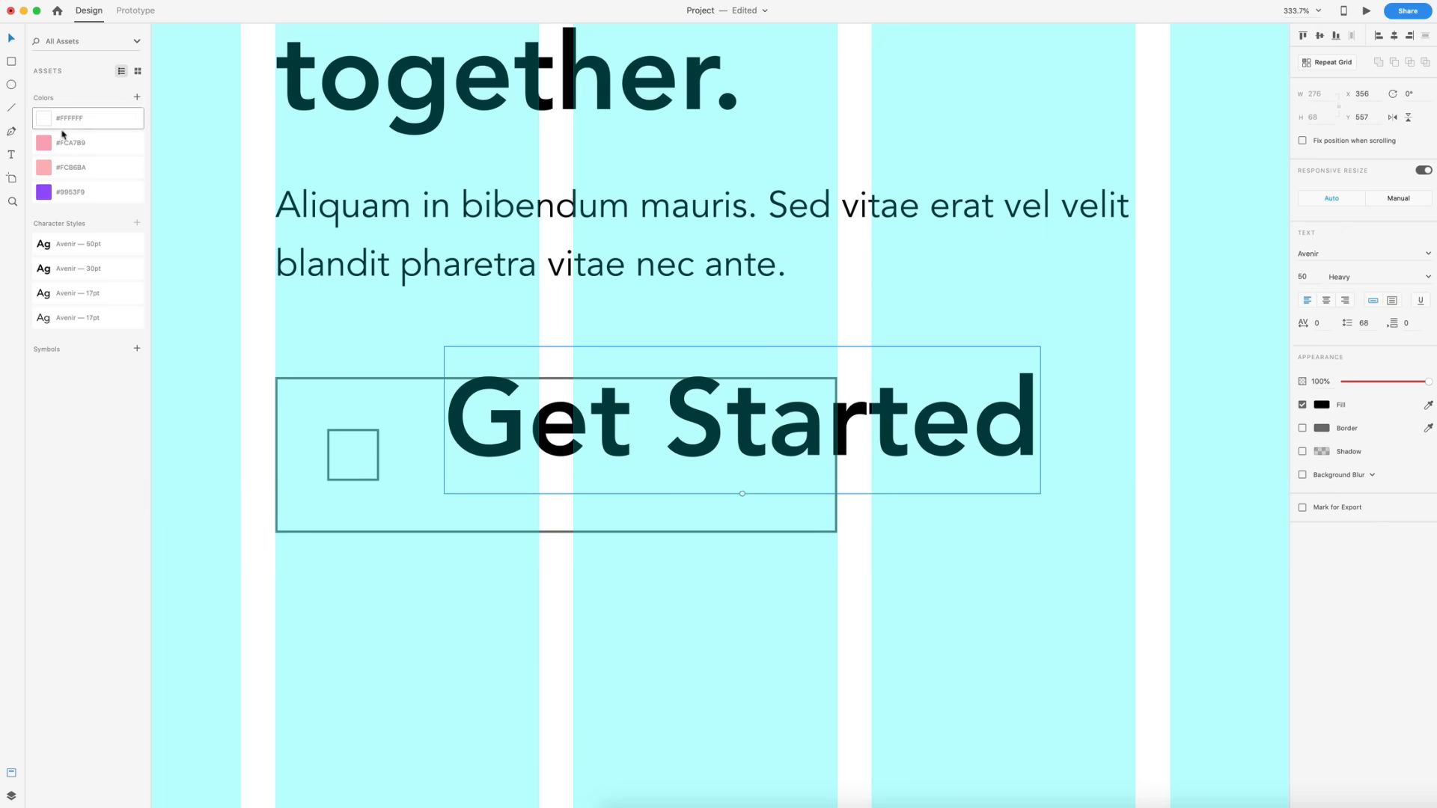
click(44, 297)
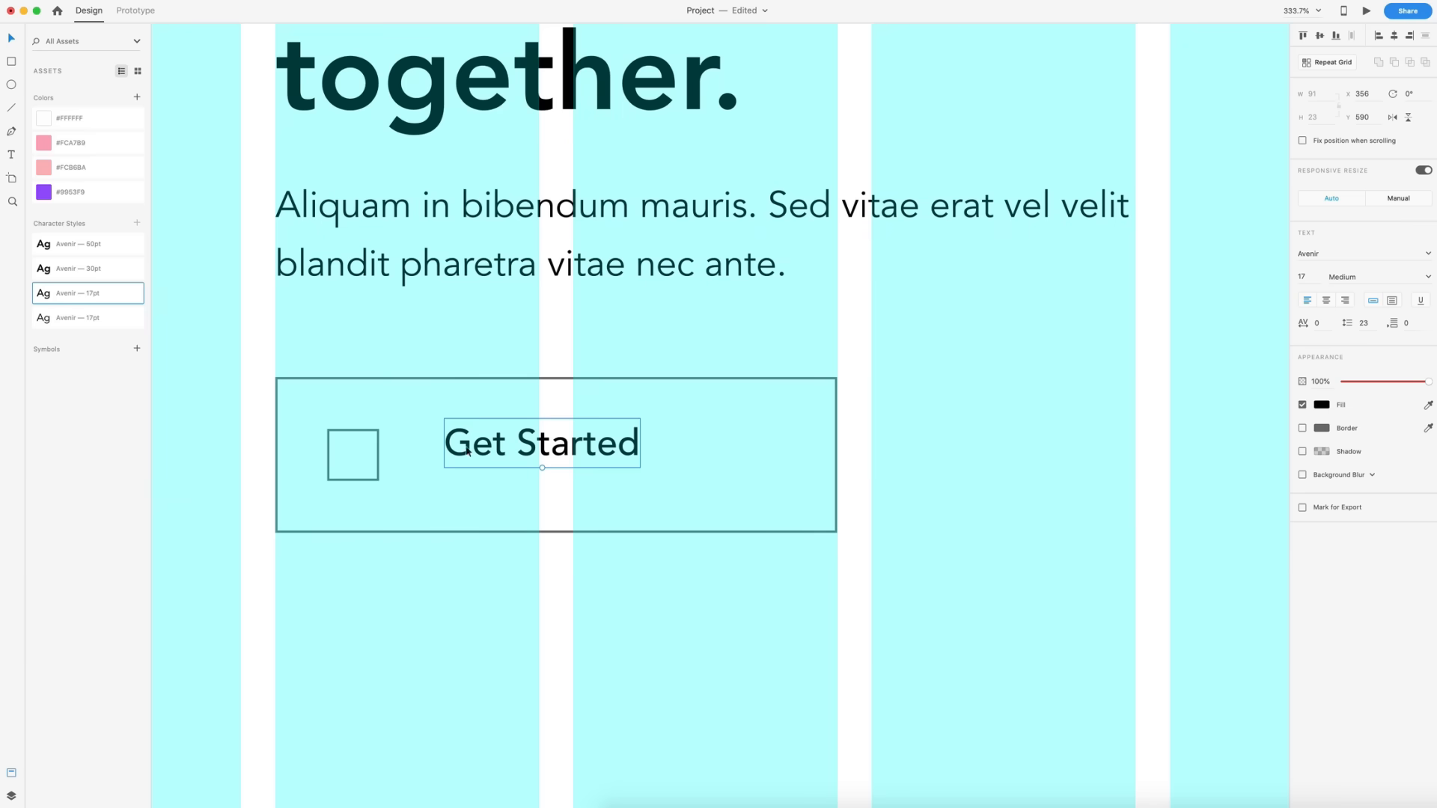
drag(468, 452, 452, 457)
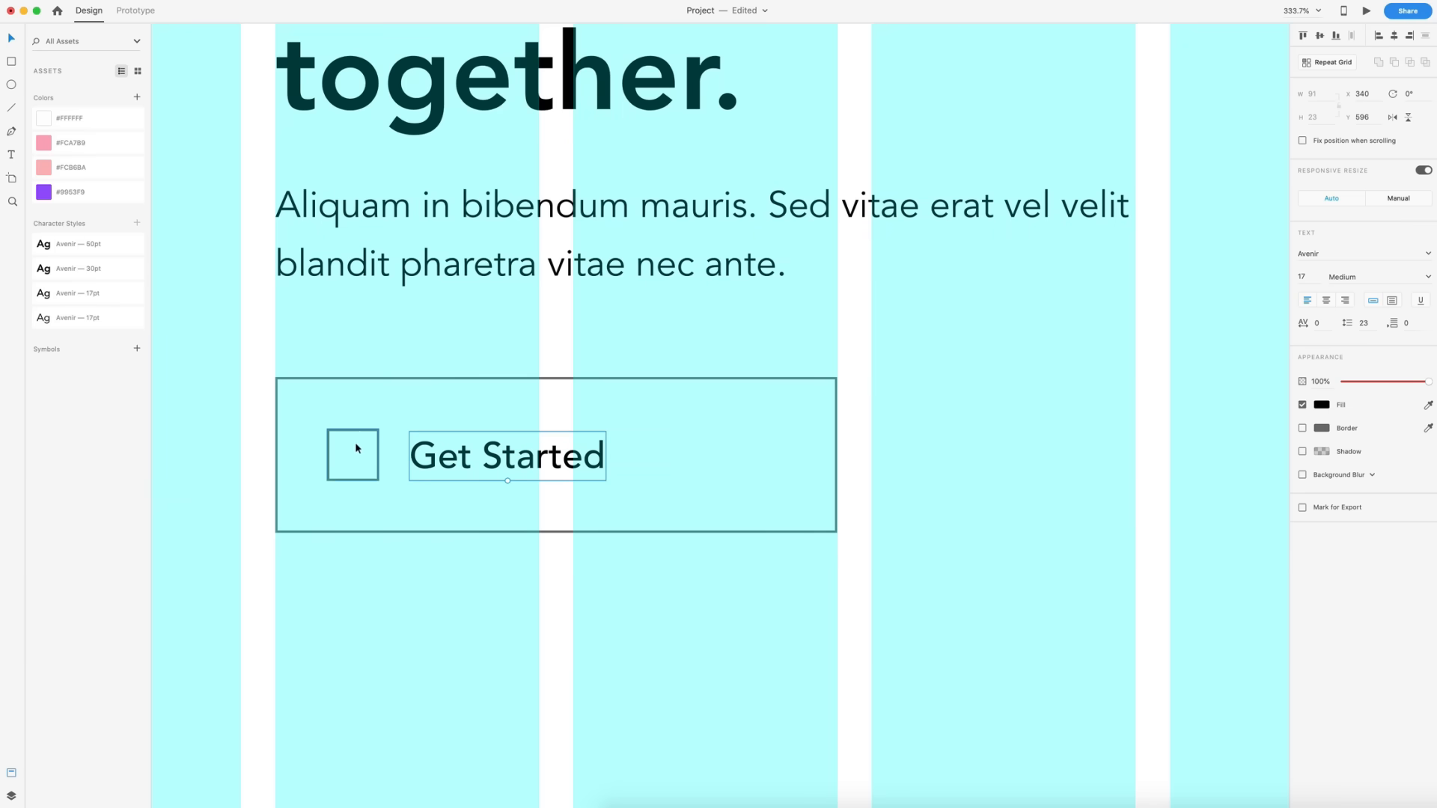
- Draw a 72 × 72 square at the button's right end and duplicate the icon placeholder into its centre
click(11, 62)
mouse_move(836, 380)
mouse_down()
mouse_move(689, 478)
mouse_move(565, 532)
mouse_up()
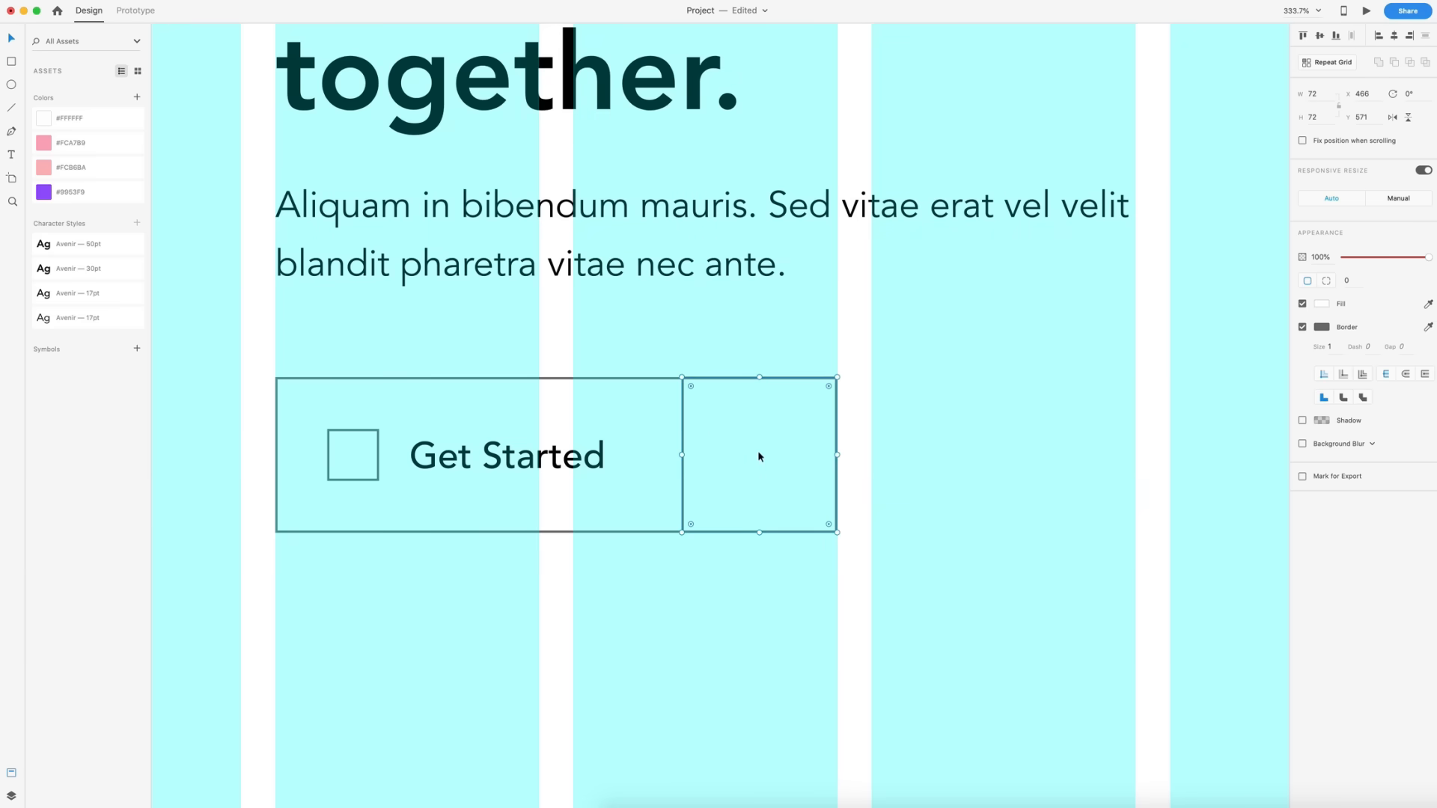
click(356, 452)
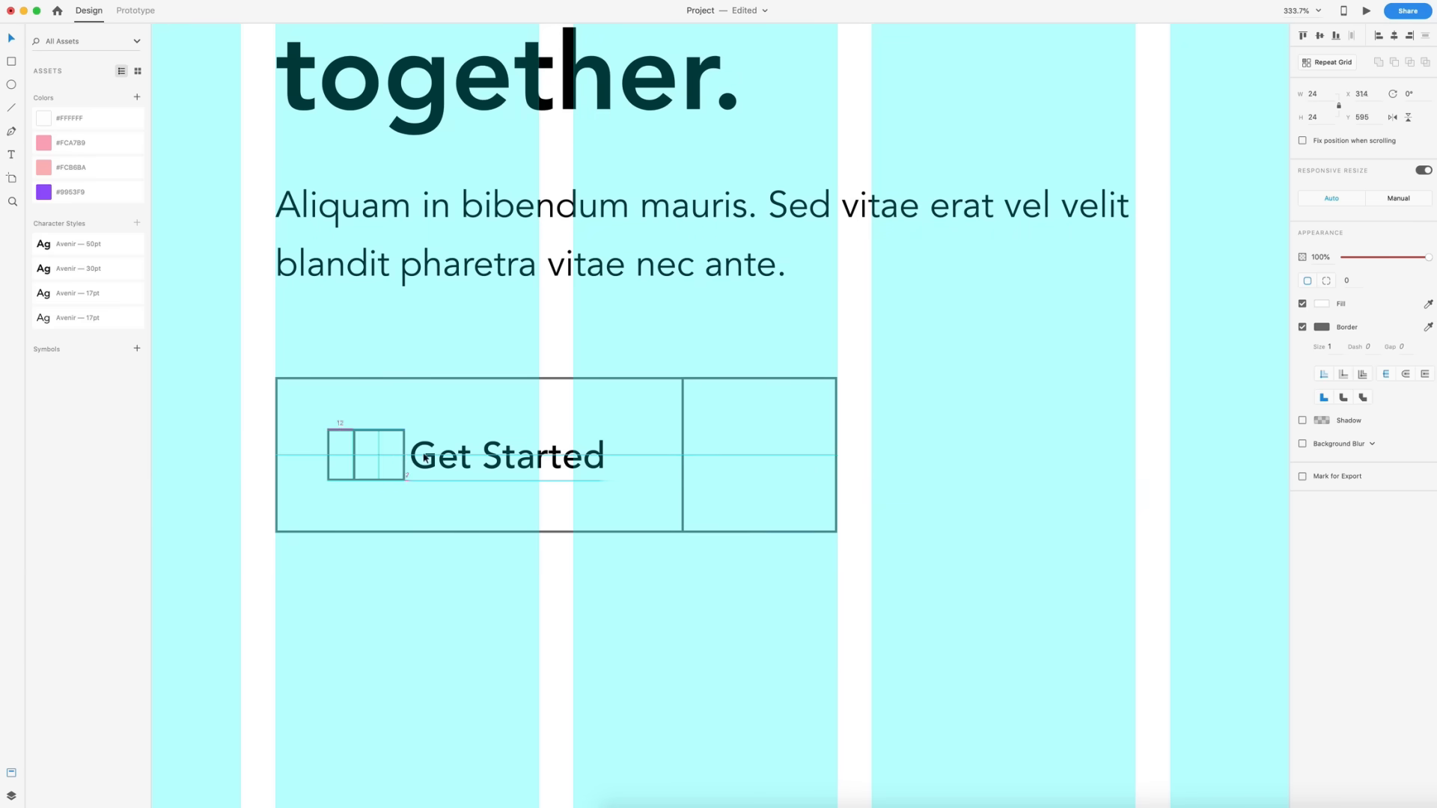
key(alt)
drag(758, 462, 763, 462)
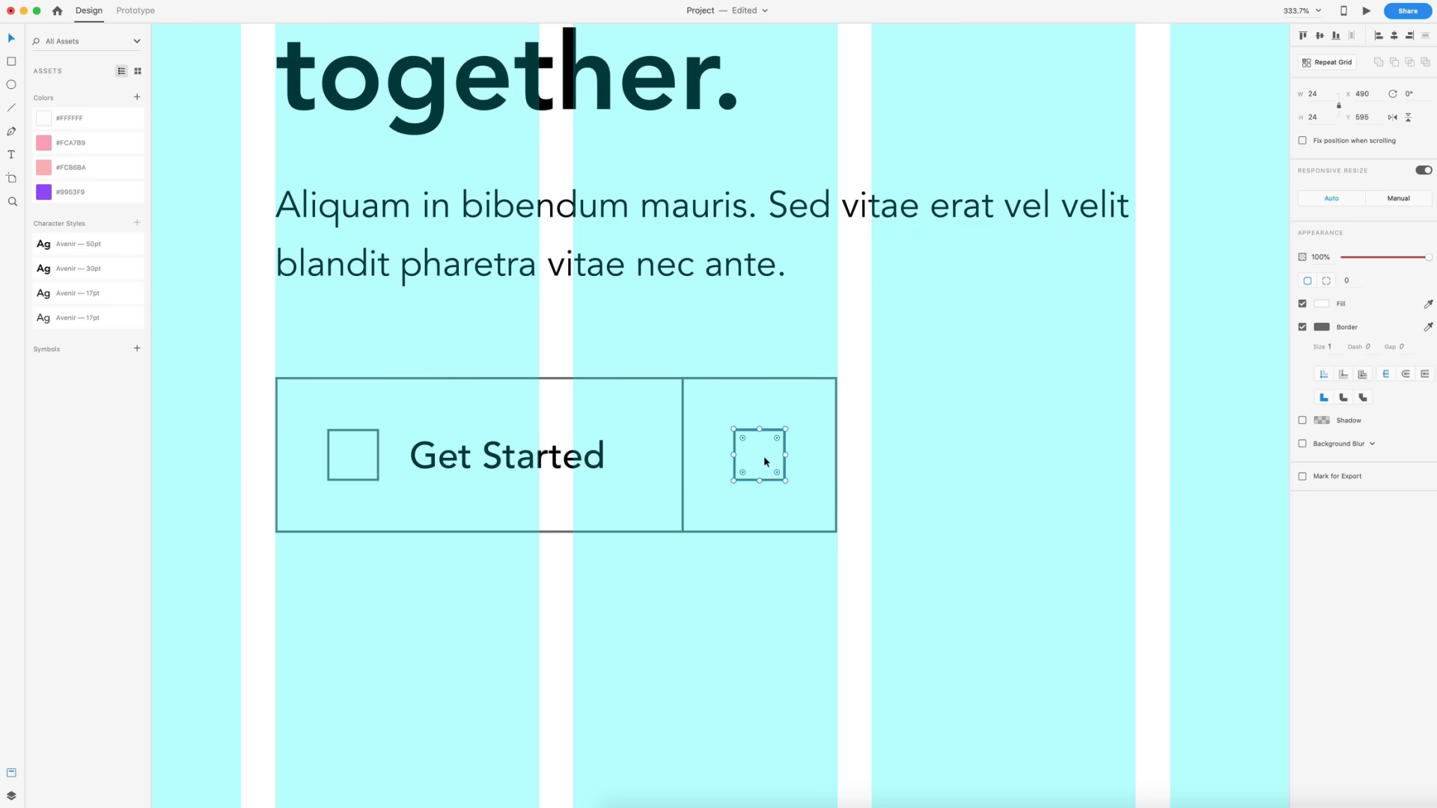
click(744, 581)
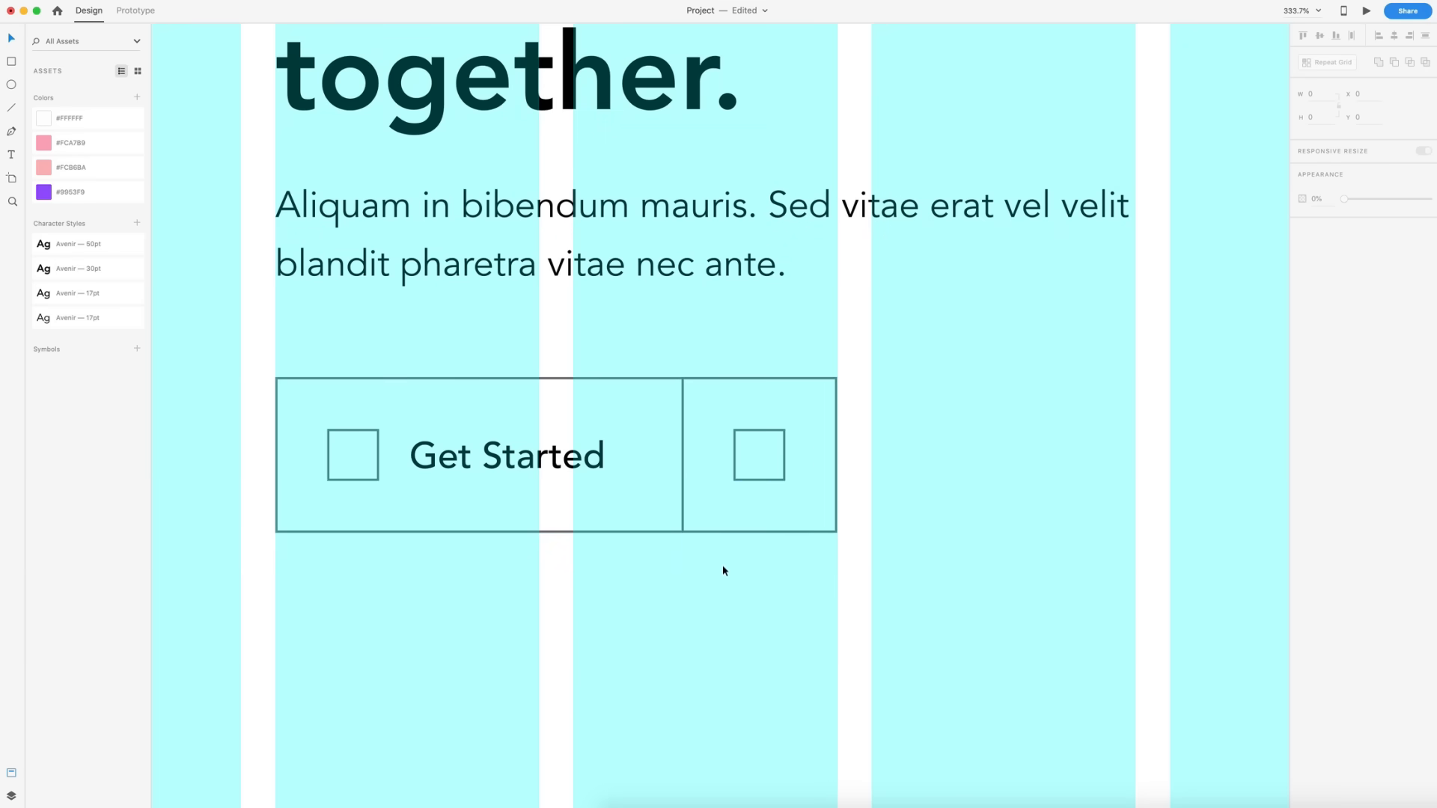
- Review the hero section with the layout grid off, then turn the grid back on
scroll(719, 562, down, 10)
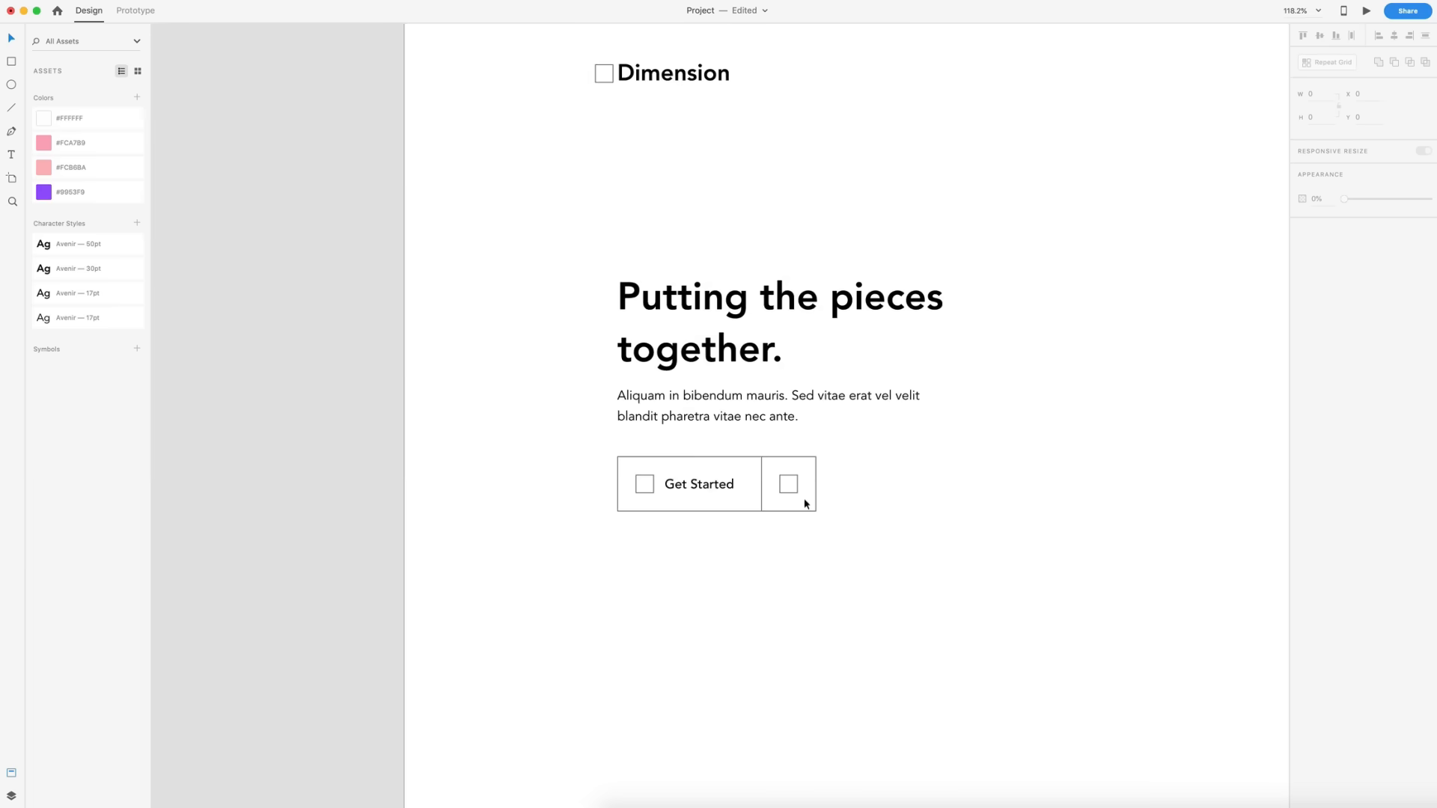
key(super+shift+apostrophe)
scroll(874, 479, up, 5)
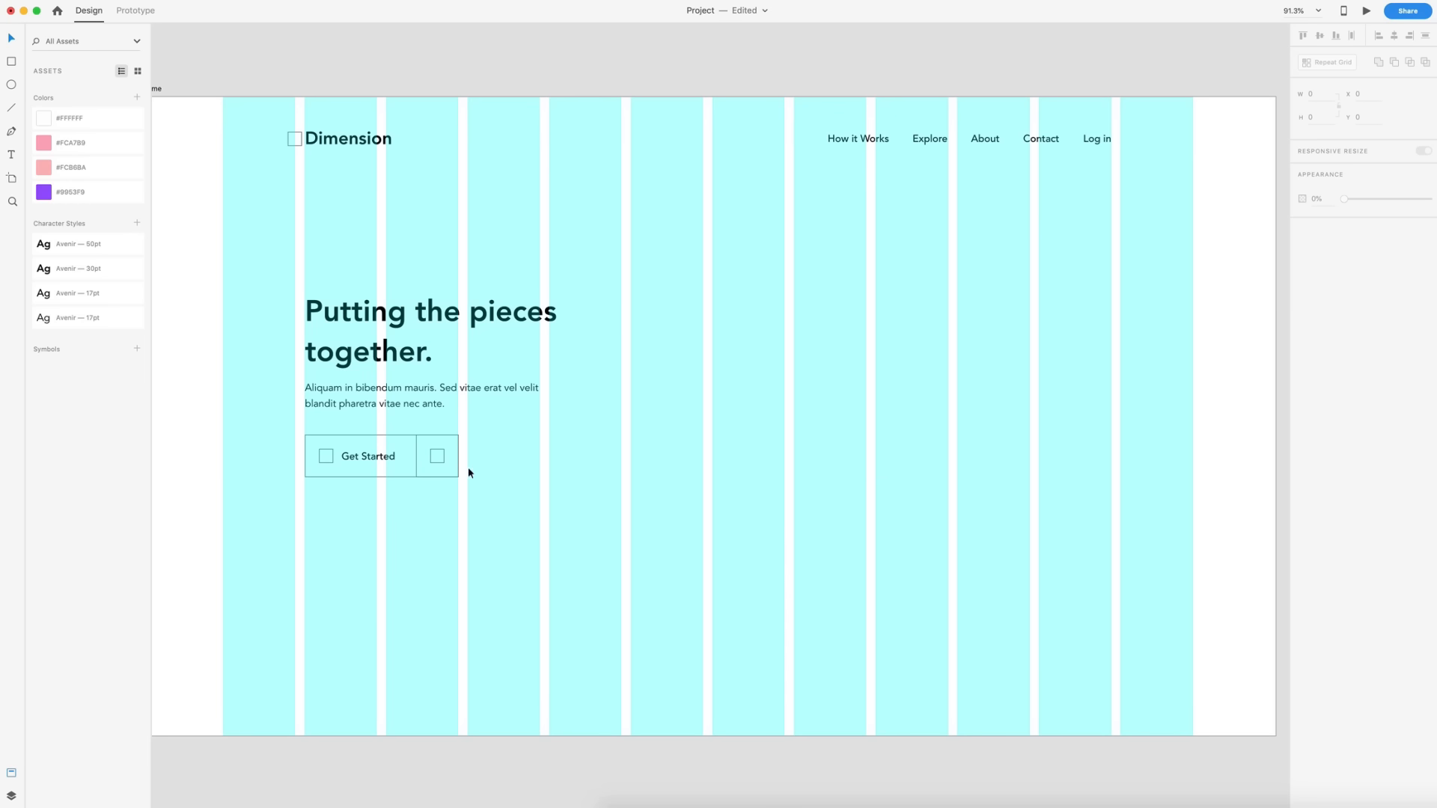
- Duplicate the placeholder square near the artboard's bottom centre and drag a mouse icon from Nucleo onto the artboard beside it
drag(434, 459, 706, 703)
click(808, 668)
key(super+Tab)
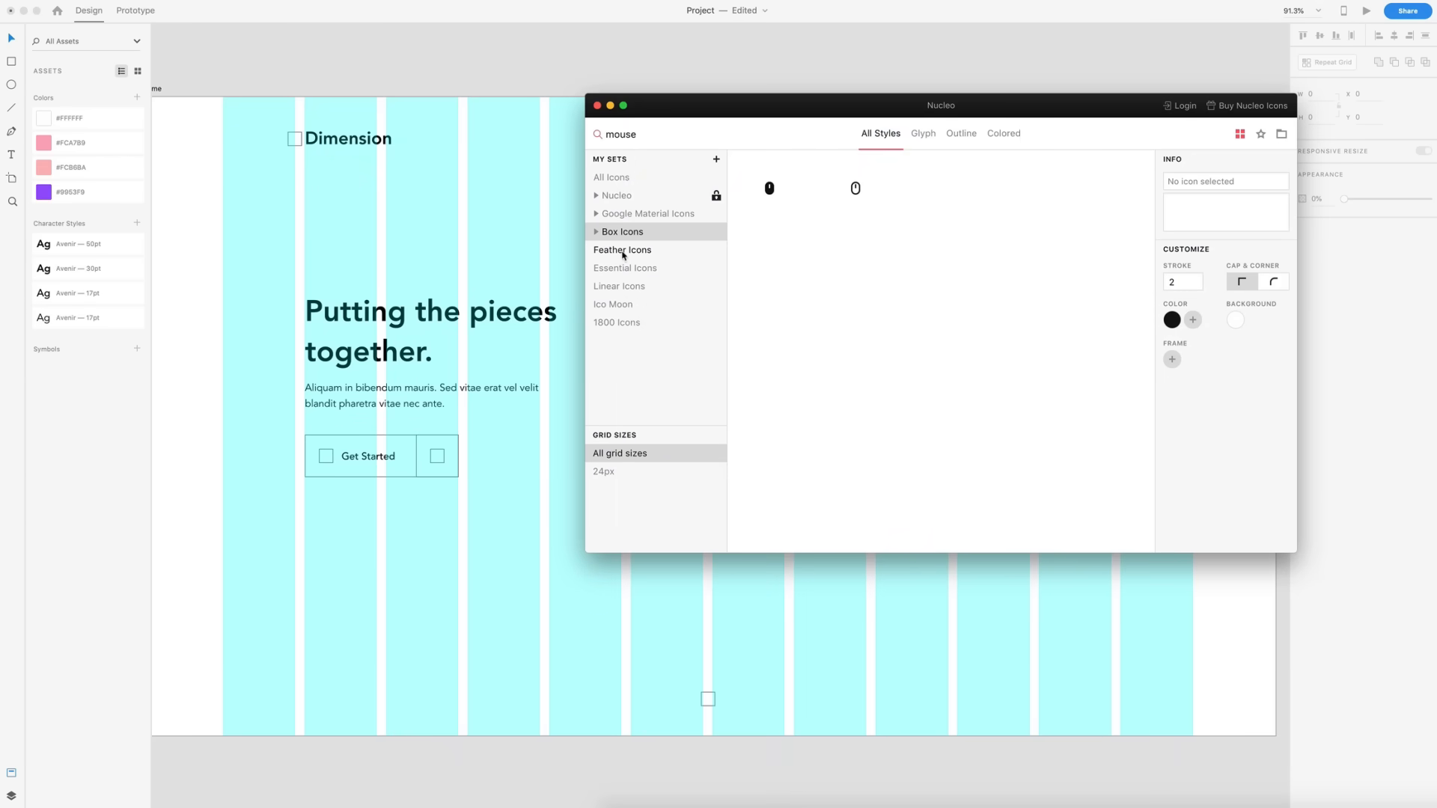
drag(855, 194, 648, 641)
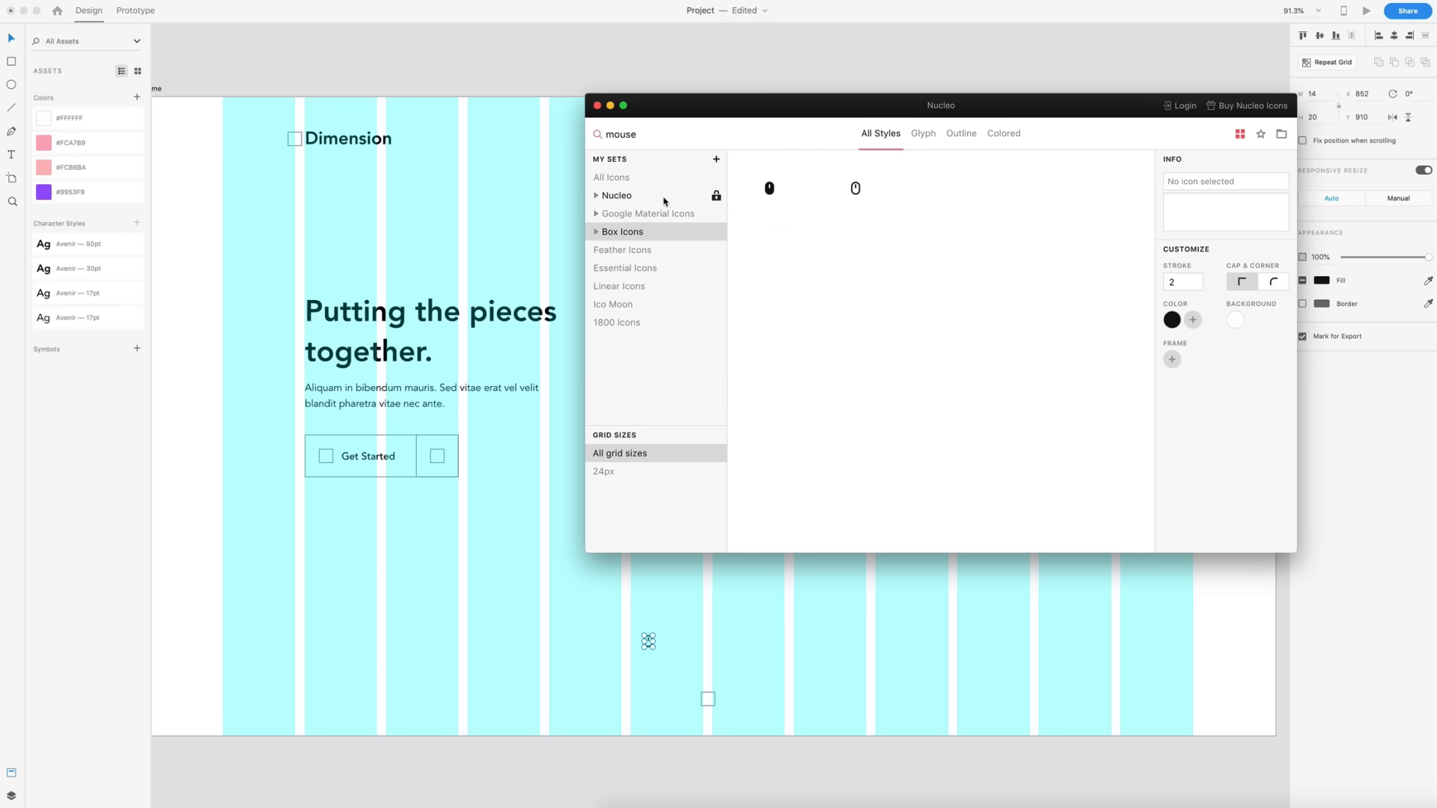
click(850, 645)
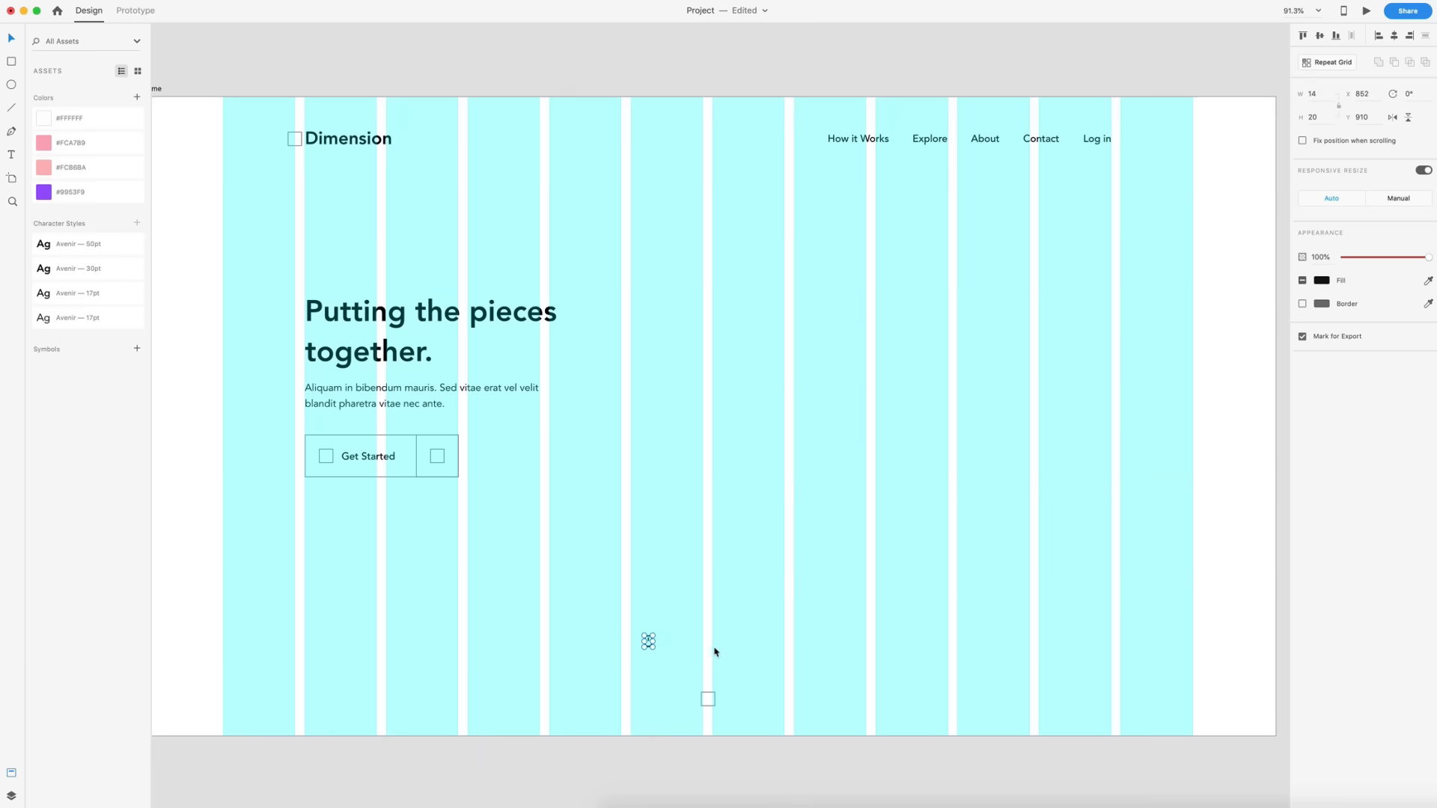
scroll(714, 652, up, 5)
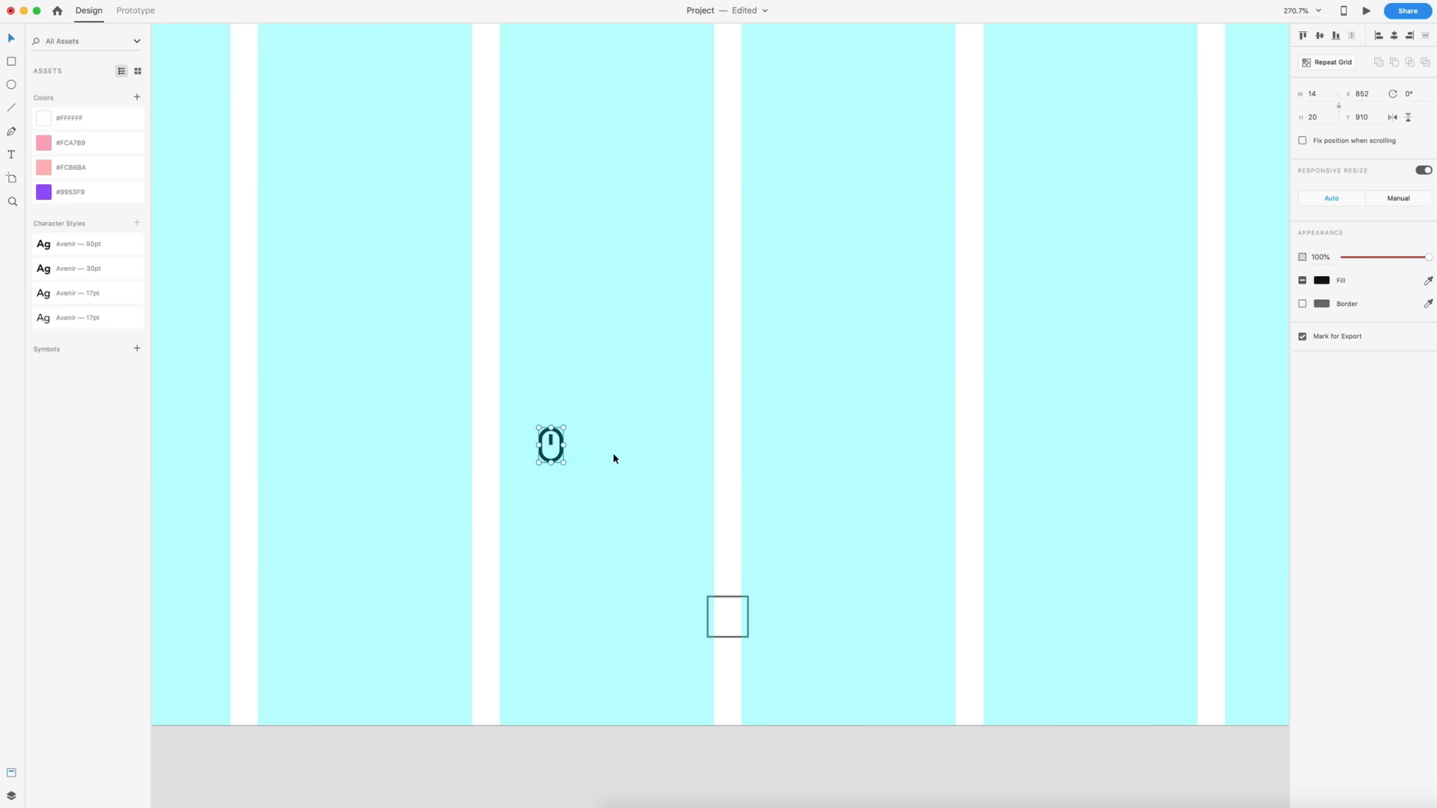
scroll(614, 458, up, 2)
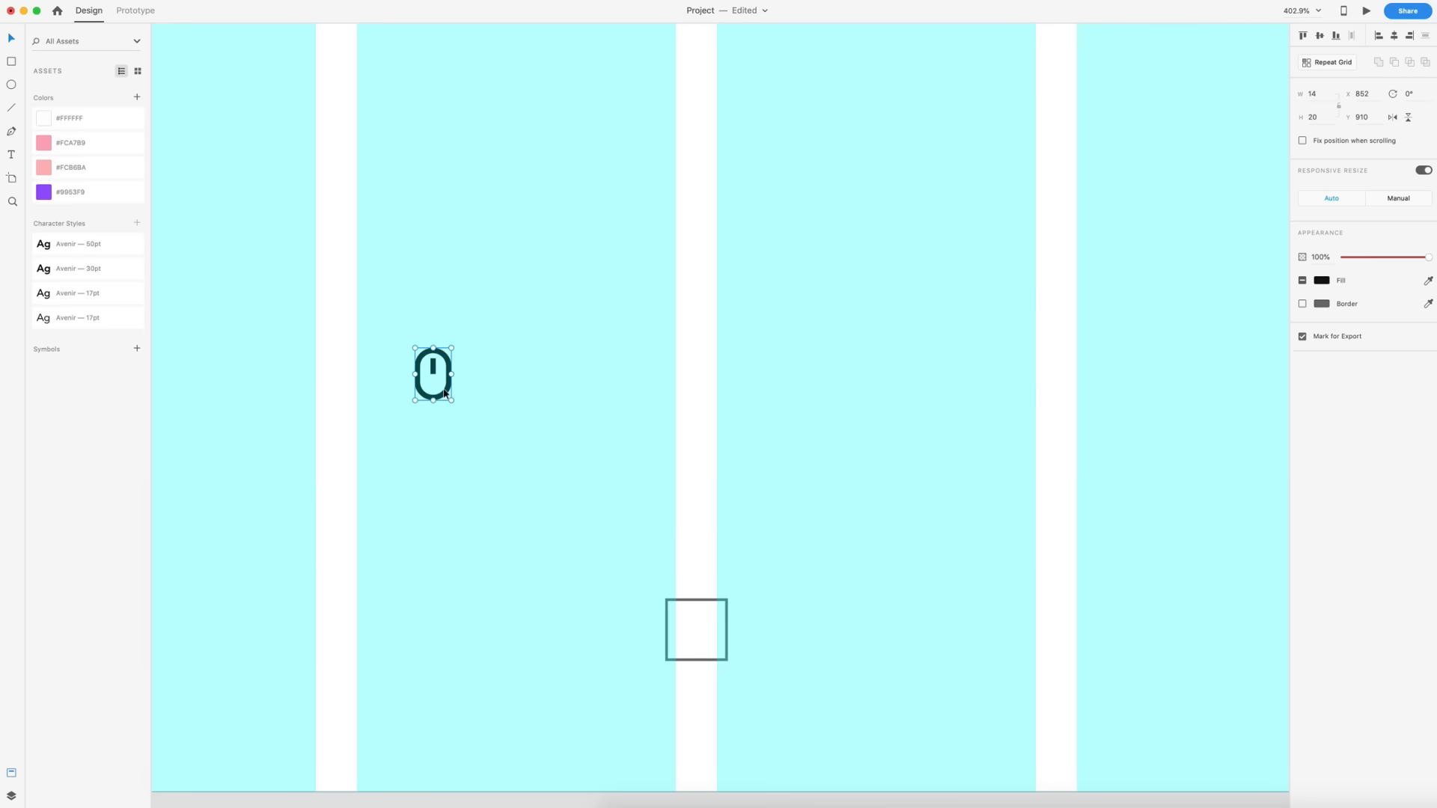
- Drag the mouse icon into the placeholder square near the artboard's bottom and turn off that square's border
drag(446, 394, 710, 648)
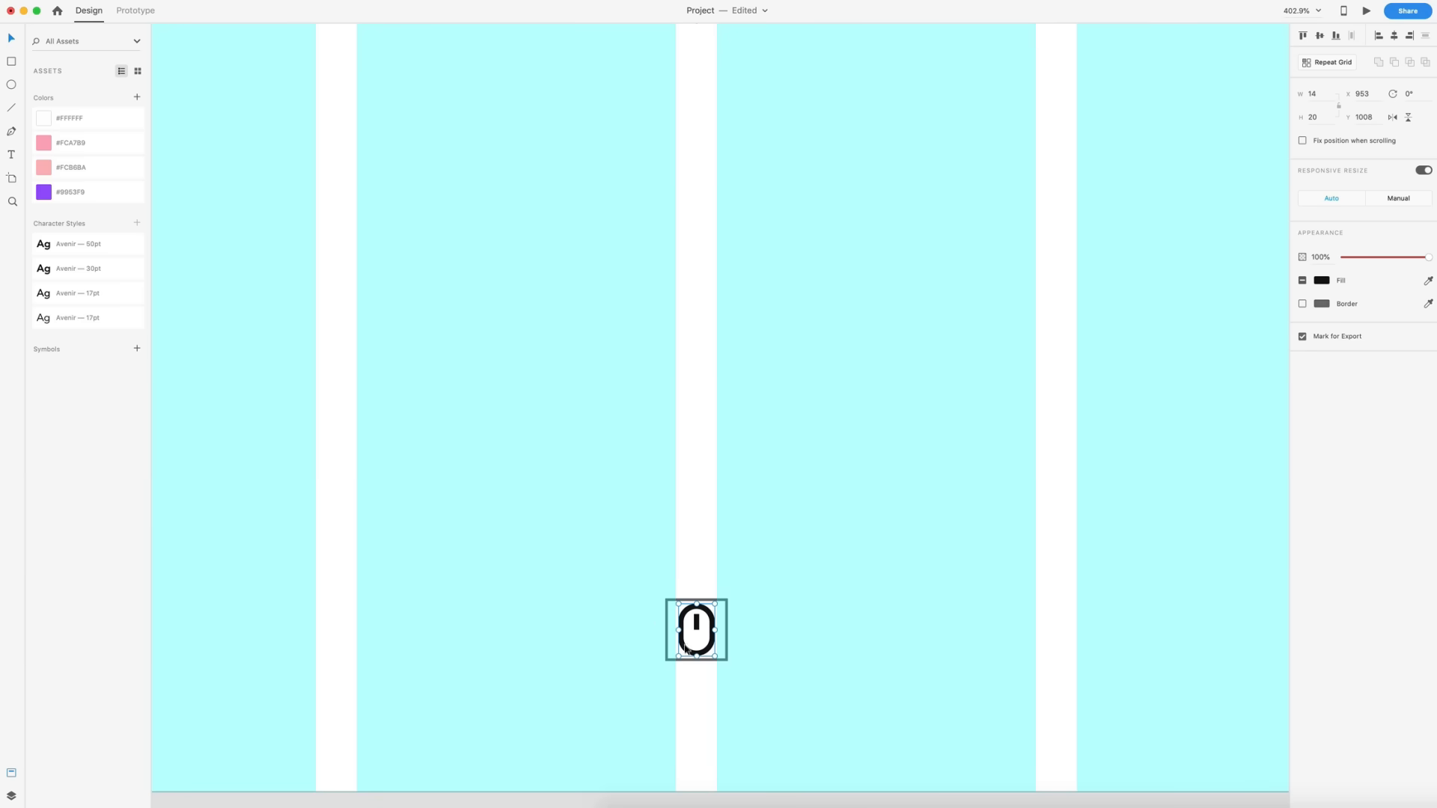
shift+click(724, 631)
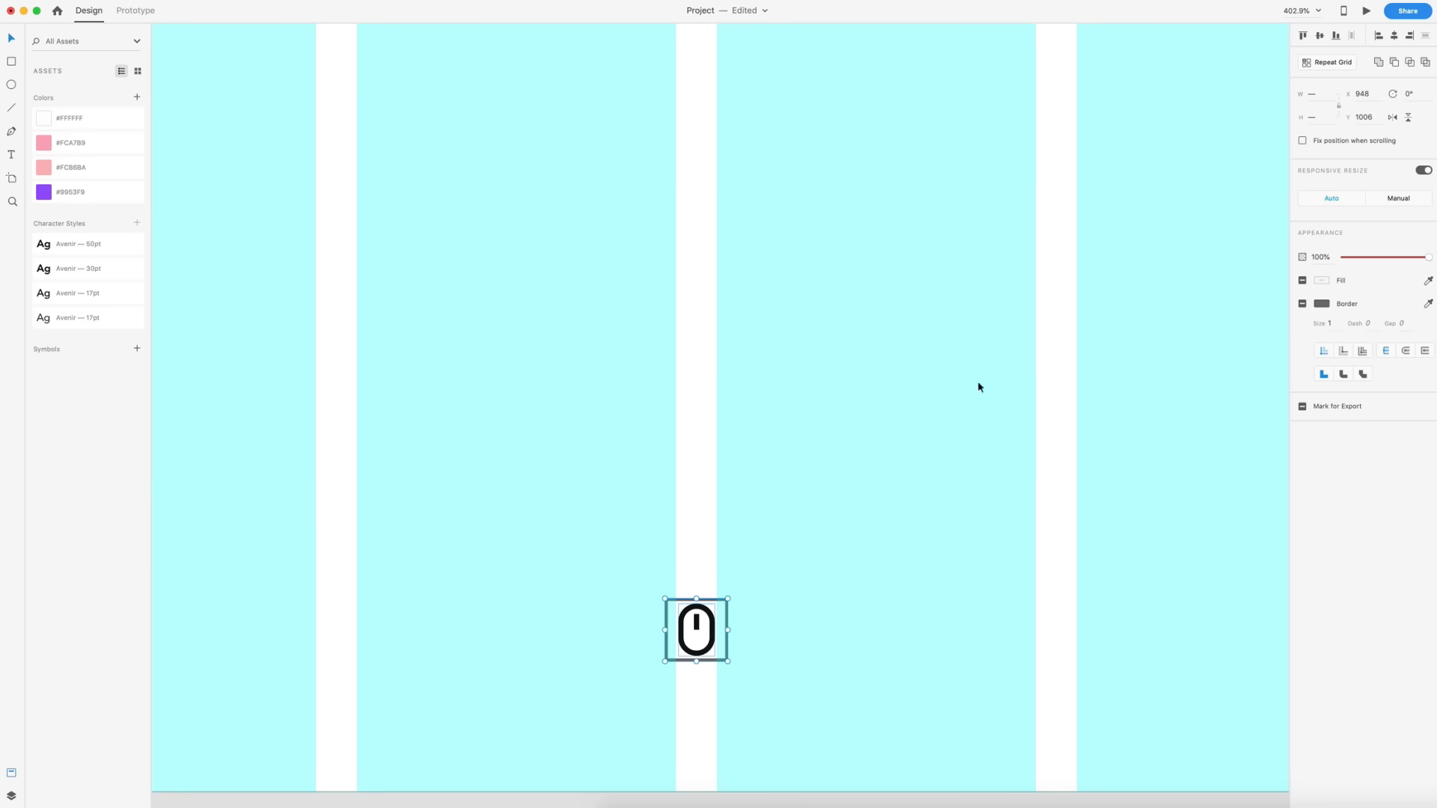
click(749, 717)
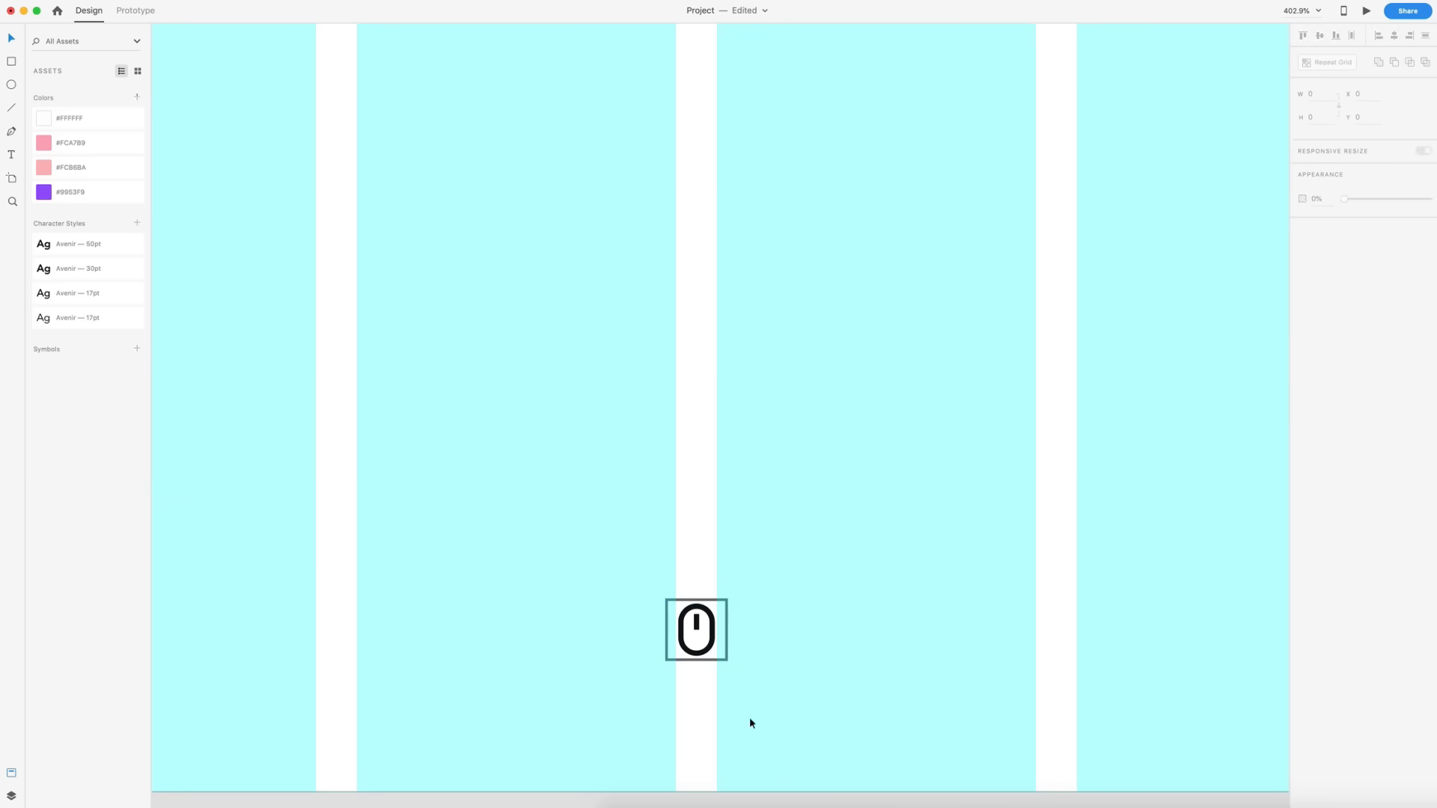
scroll(744, 722, up, 5)
click(703, 568)
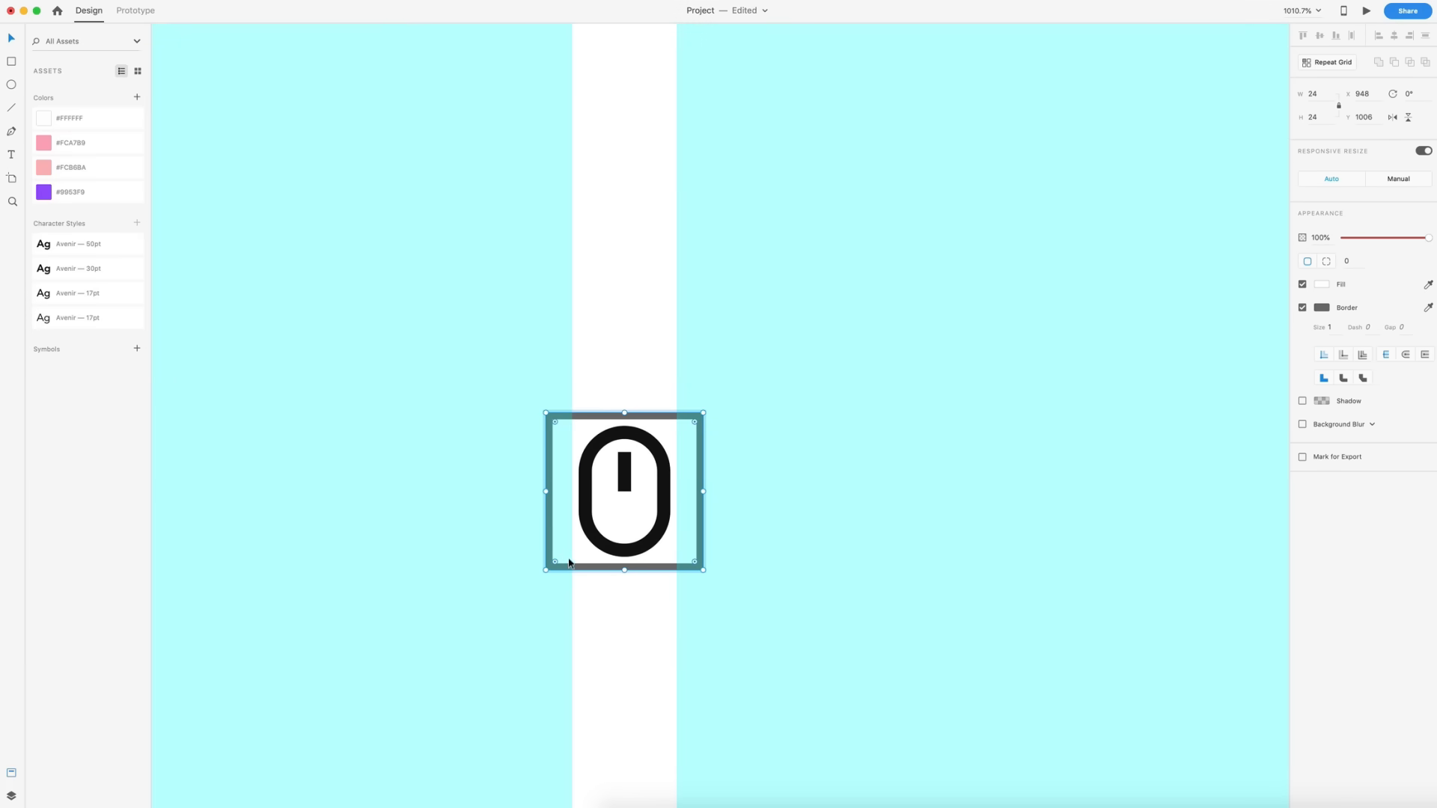
click(1302, 308)
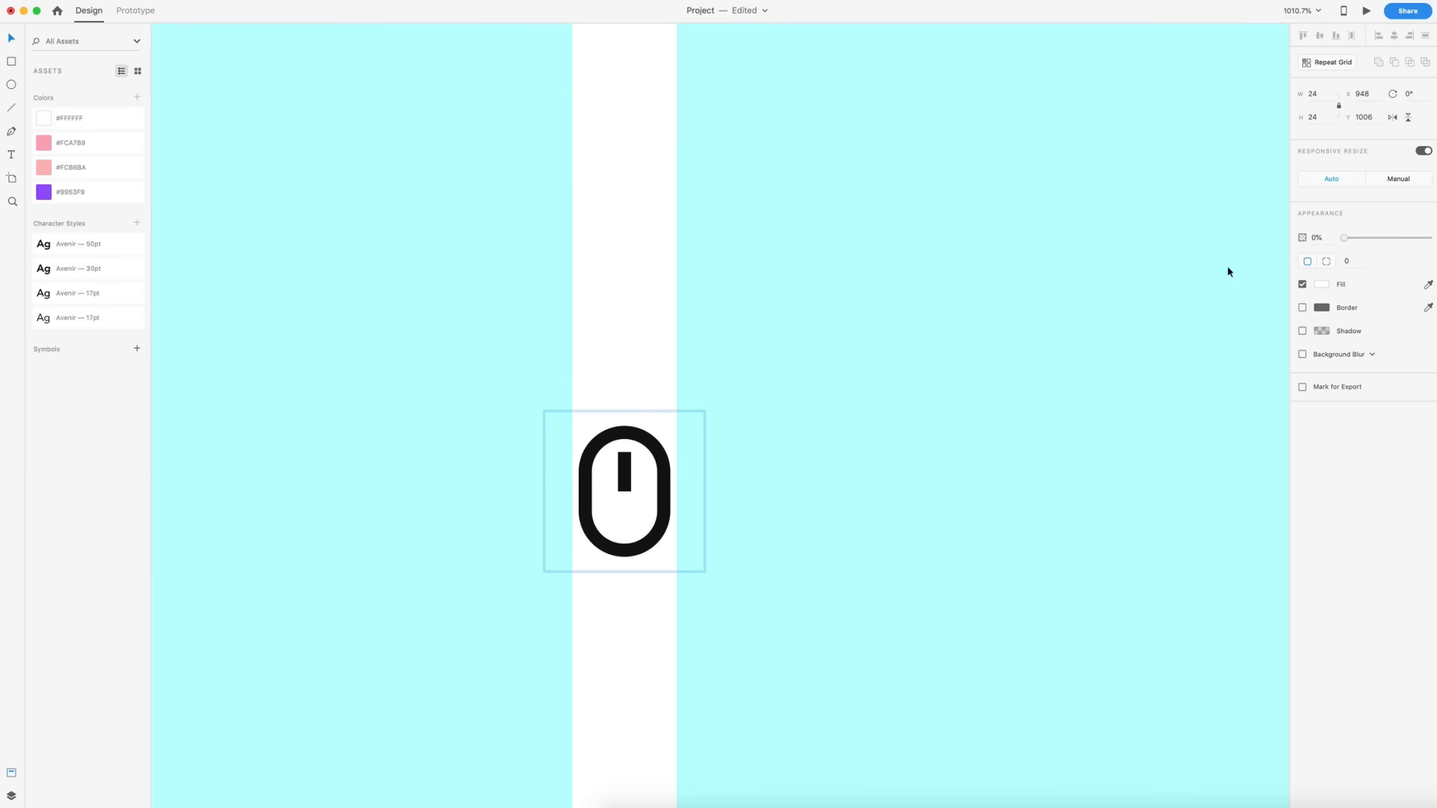
click(948, 369)
scroll(955, 431, down, 3)
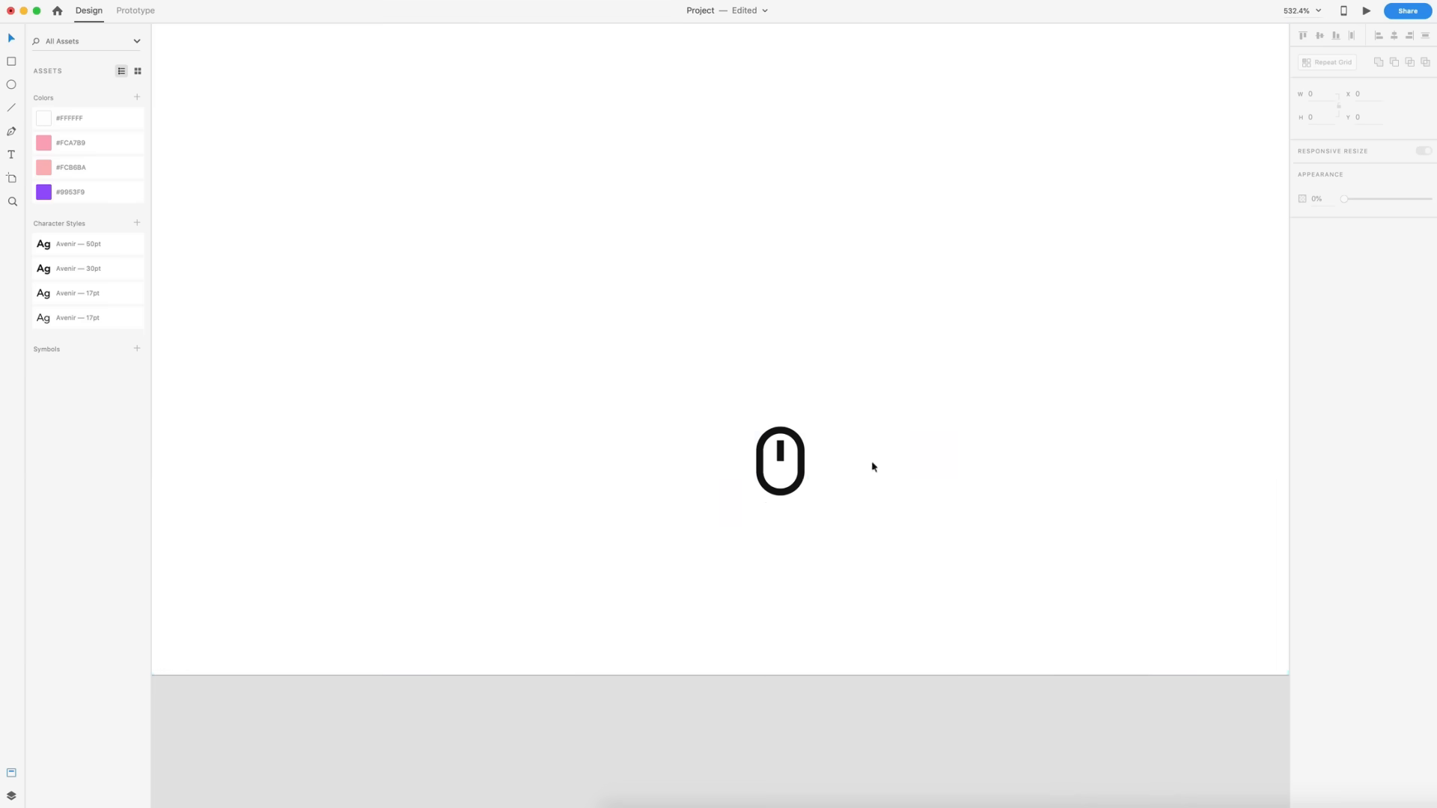
- Try pink and purple fills on the mouse icon, then reset its fill to black
click(801, 463)
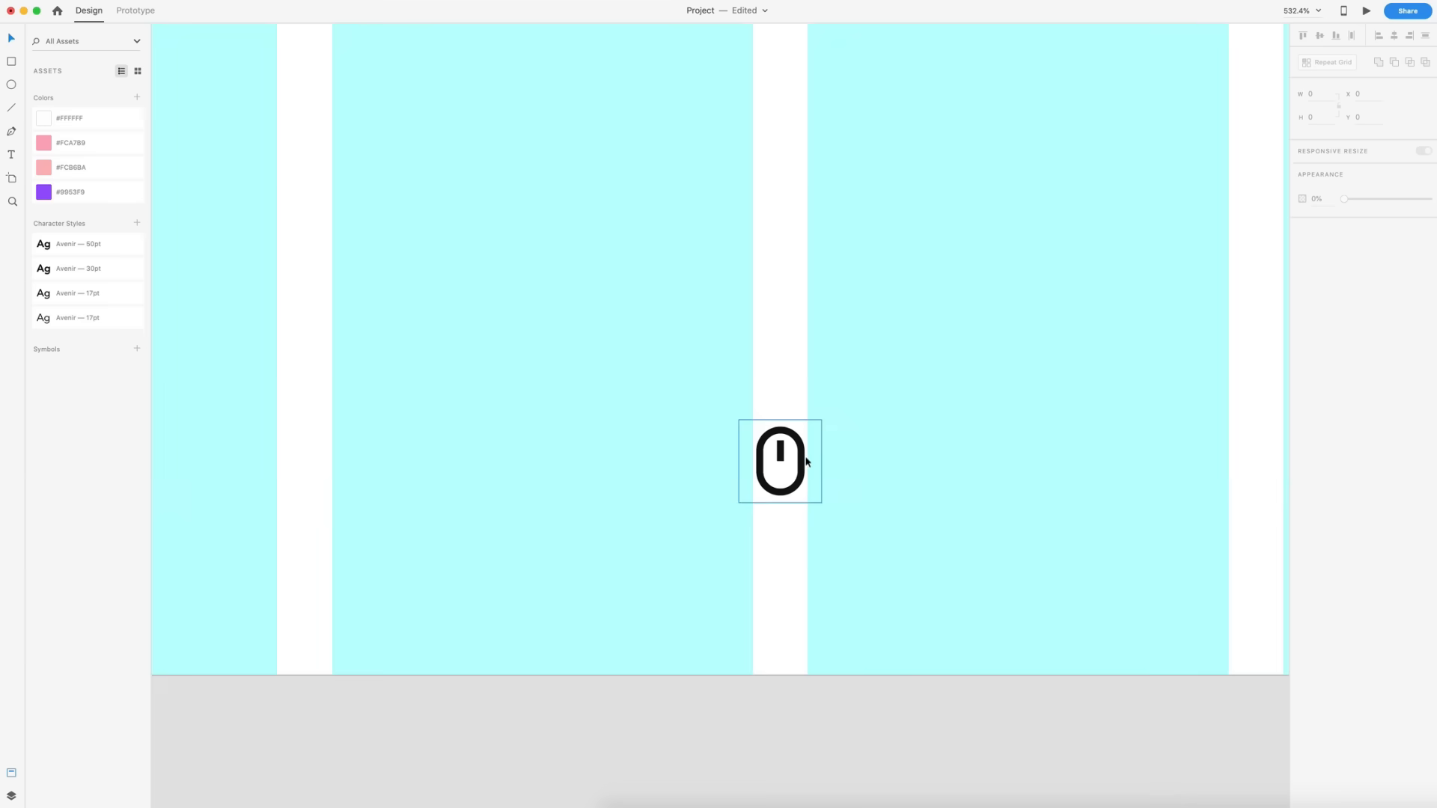
click(44, 192)
click(45, 142)
click(44, 139)
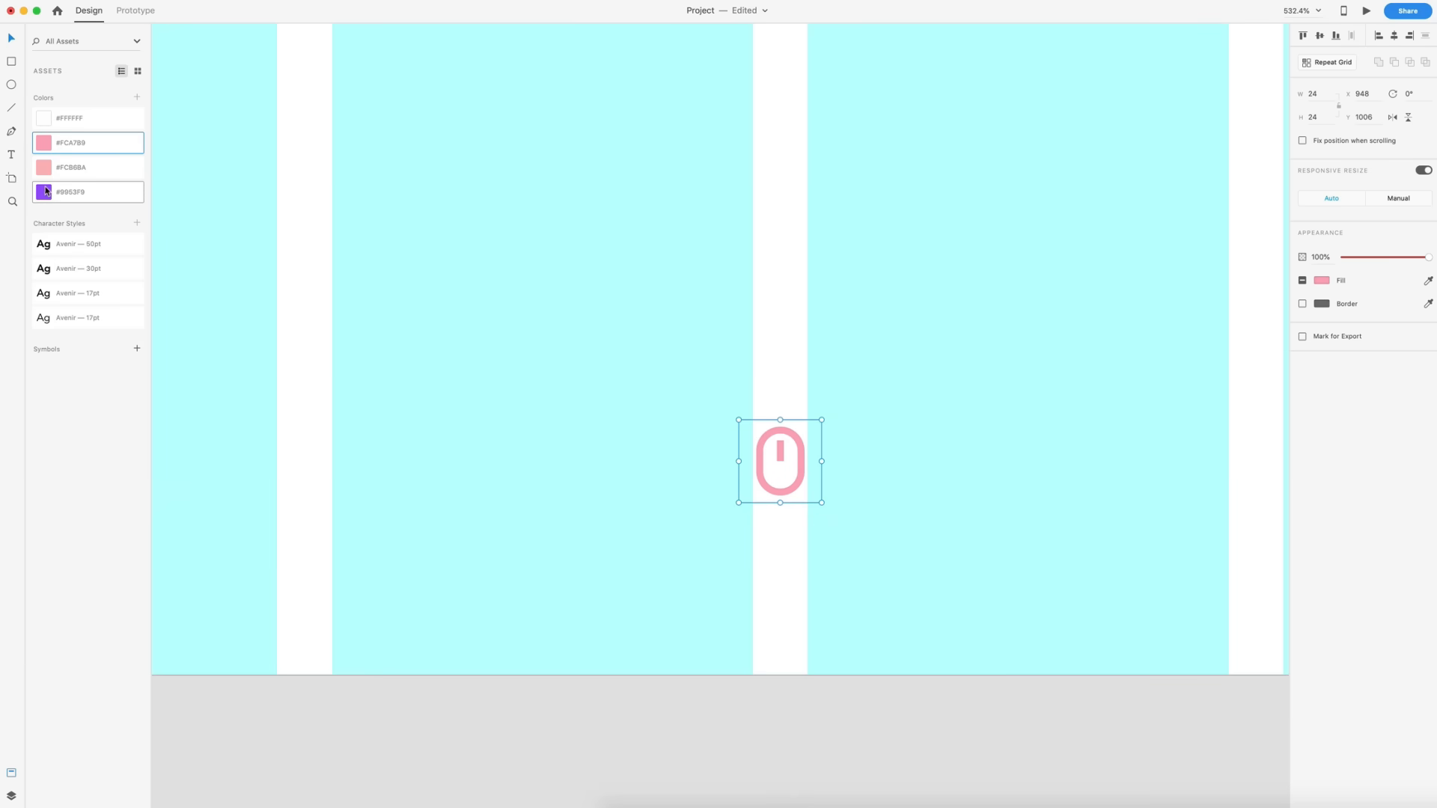
click(1319, 282)
drag(1201, 290, 1159, 320)
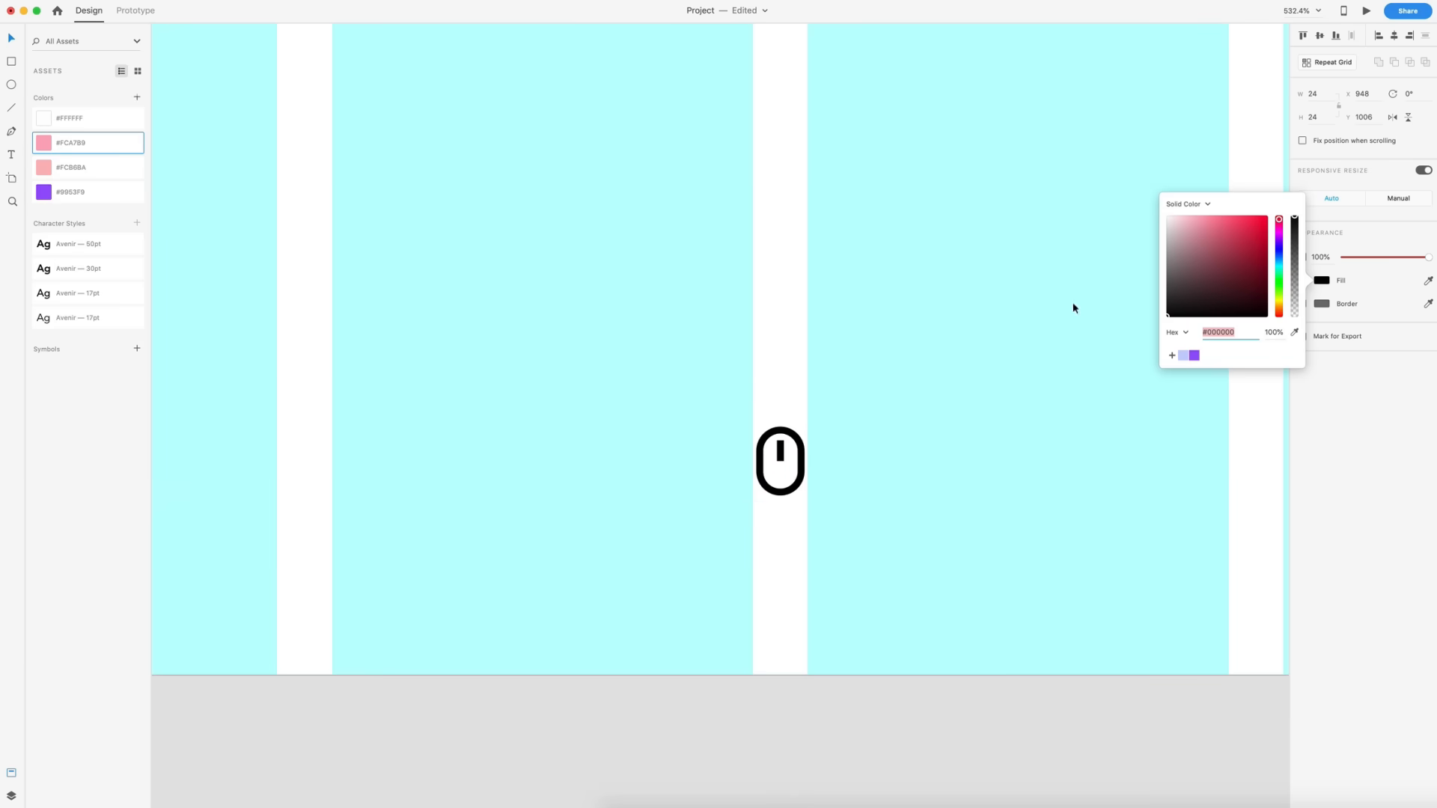
click(1075, 308)
- Search Nucleo for a cube icon and place it in the logo placeholder beside the Dimension title
scroll(1103, 427, down, 10)
scroll(1106, 470, up, 1)
scroll(1106, 475, up, 4)
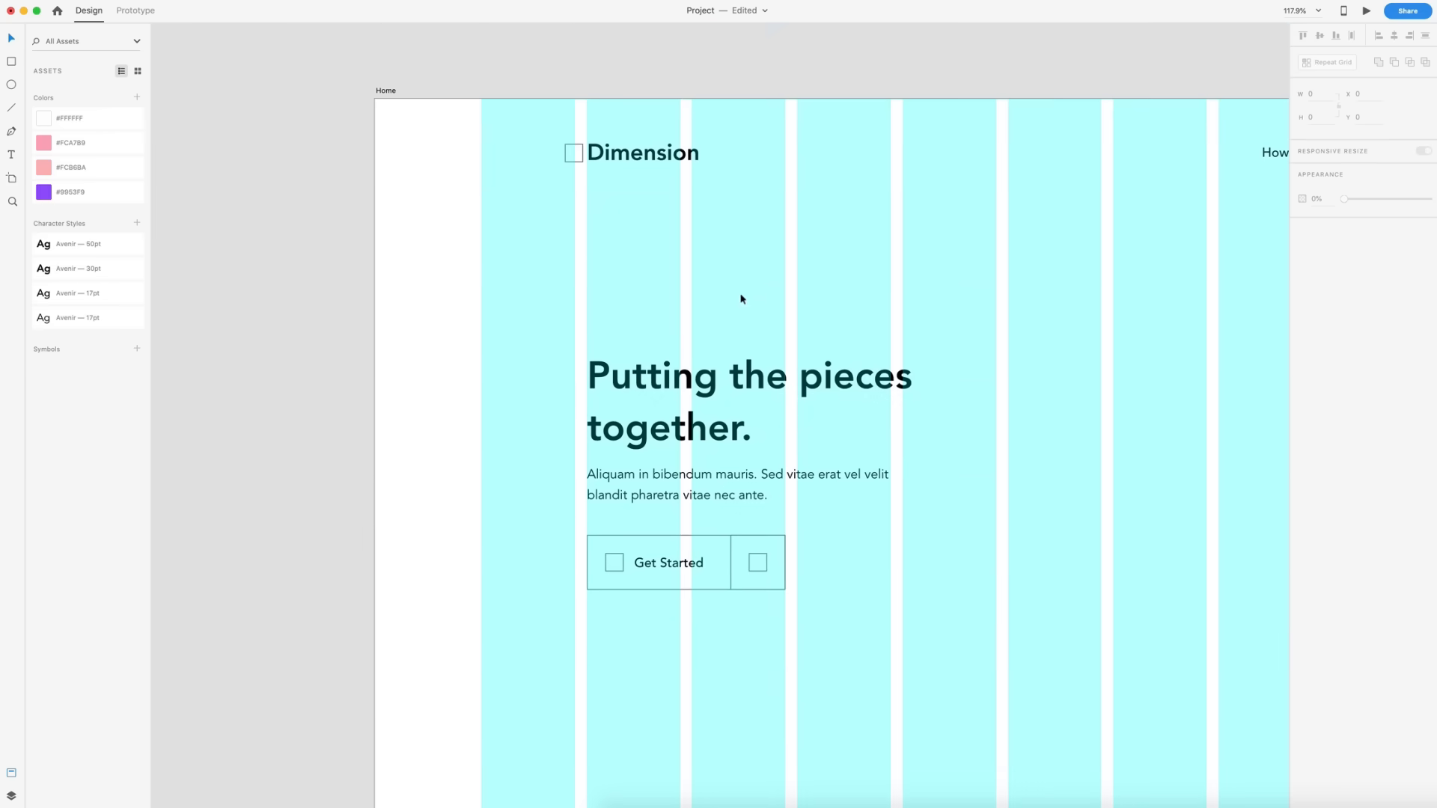
scroll(580, 118, up, 5)
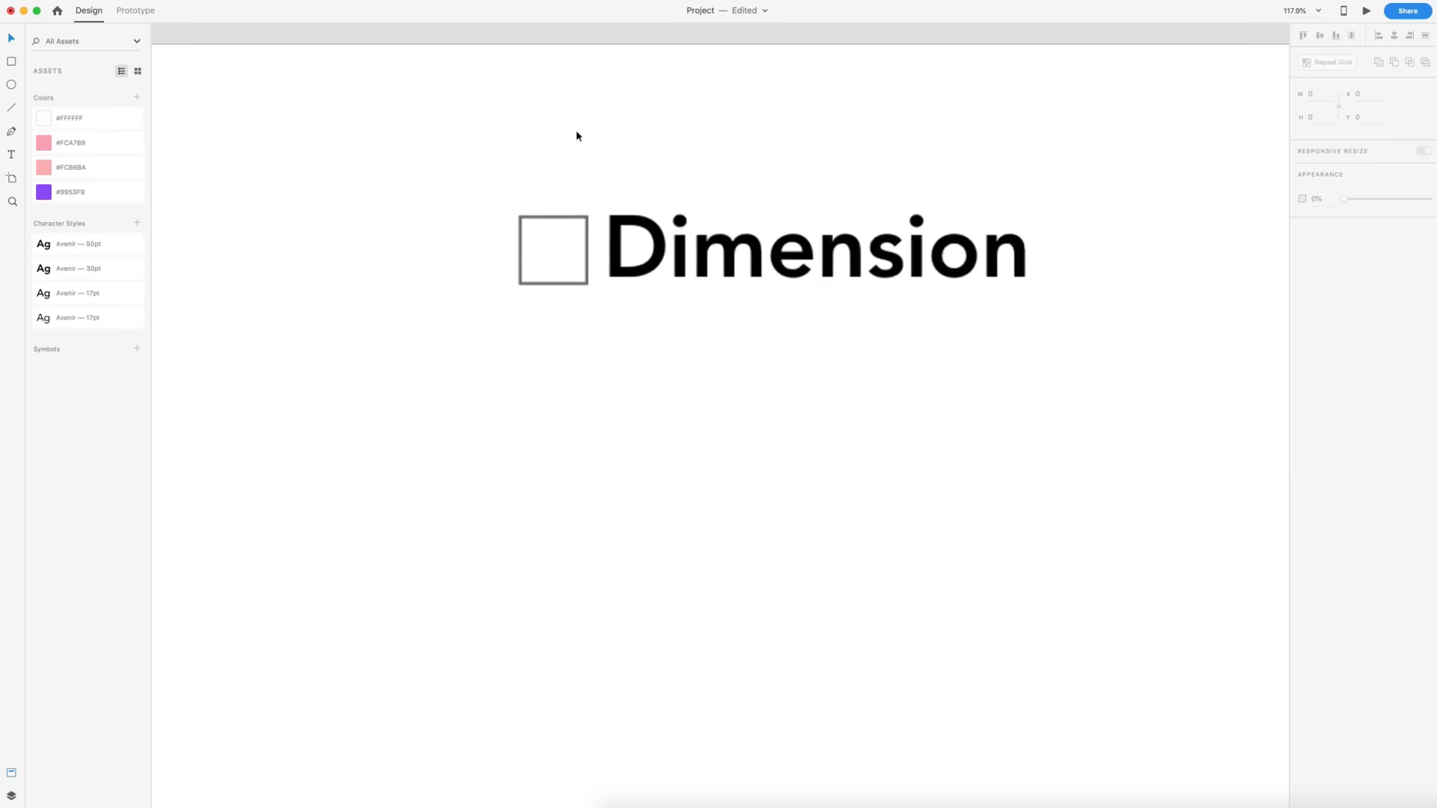
click(737, 801)
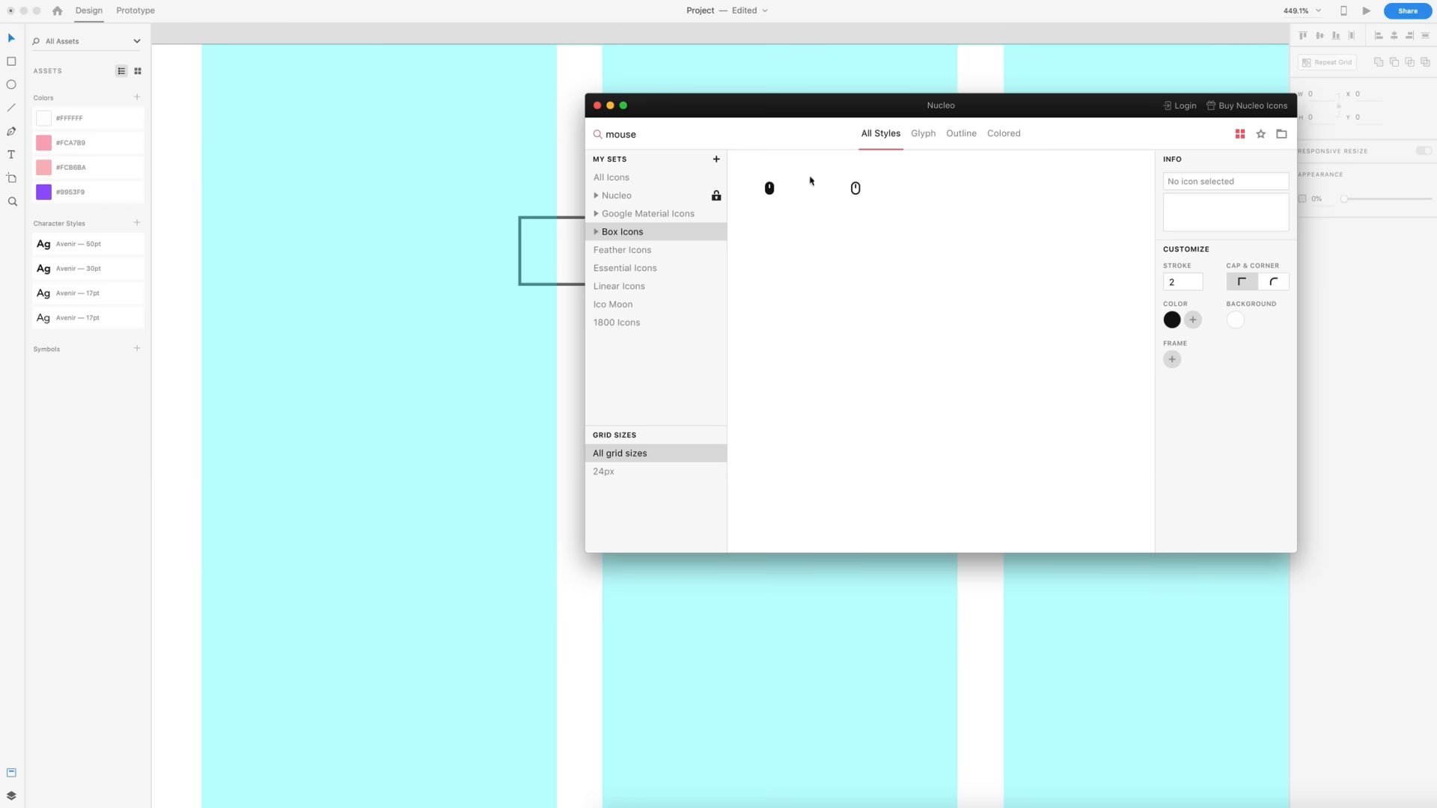
click(717, 135)
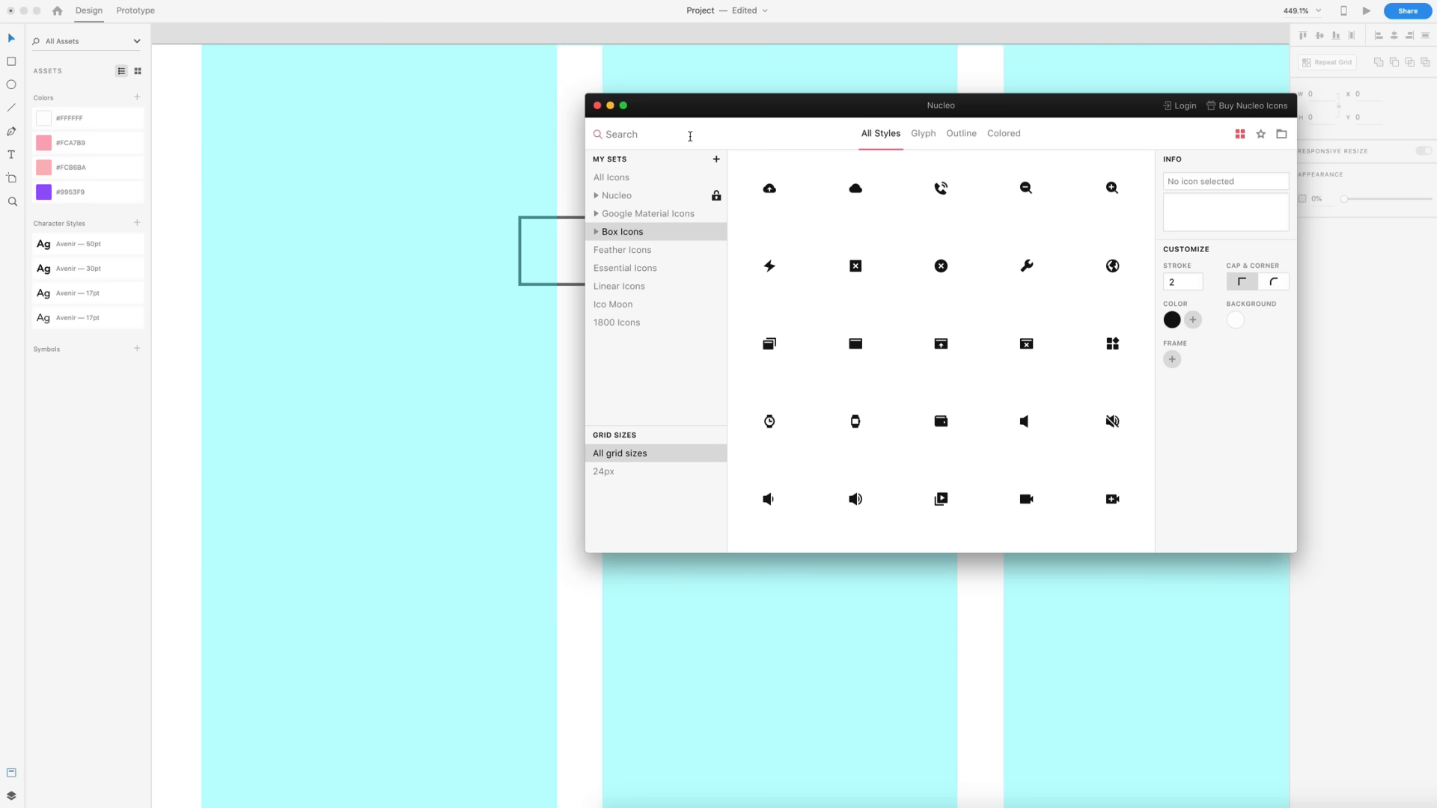
text(cube)
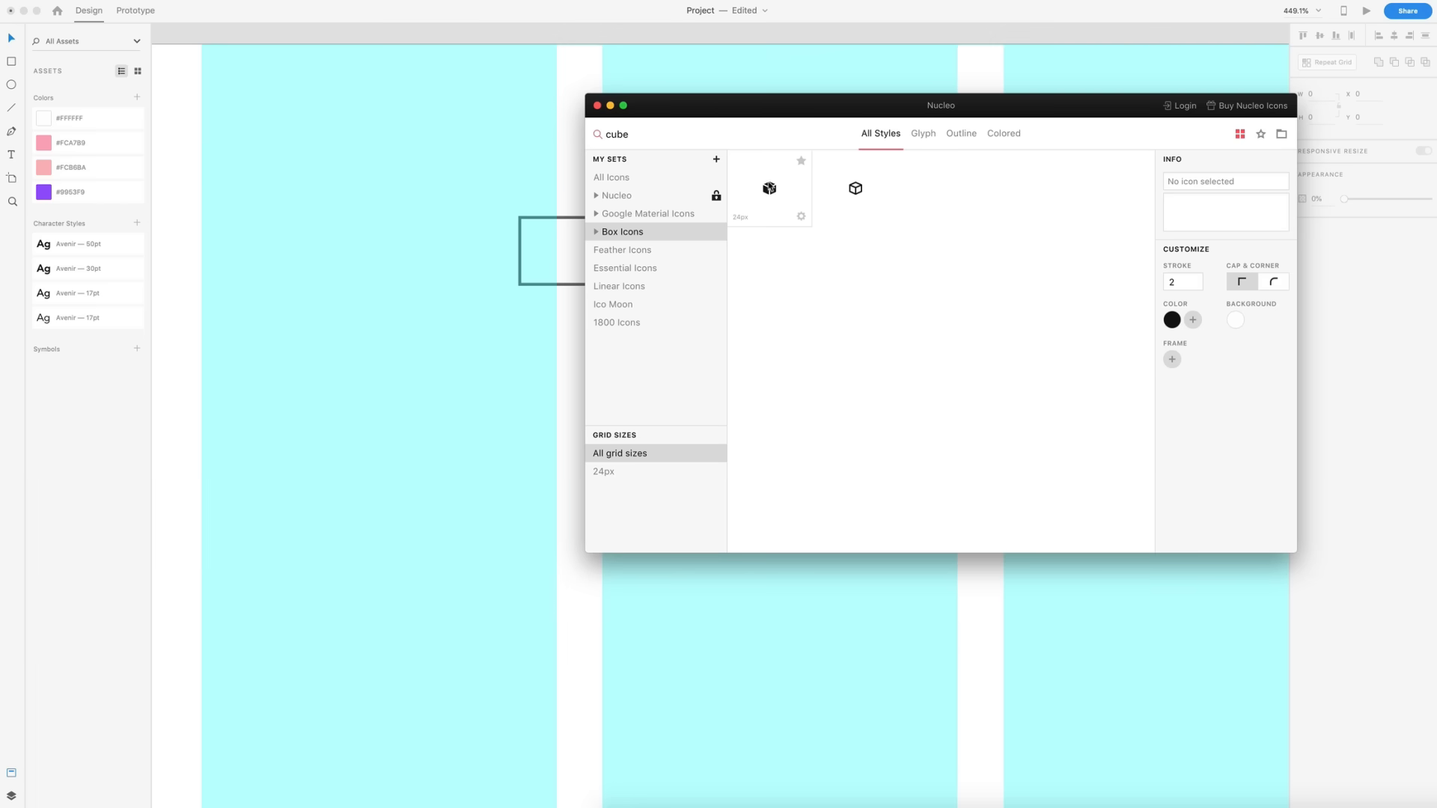
drag(769, 188, 523, 254)
click(357, 360)
drag(447, 348, 555, 234)
shift+click(578, 218)
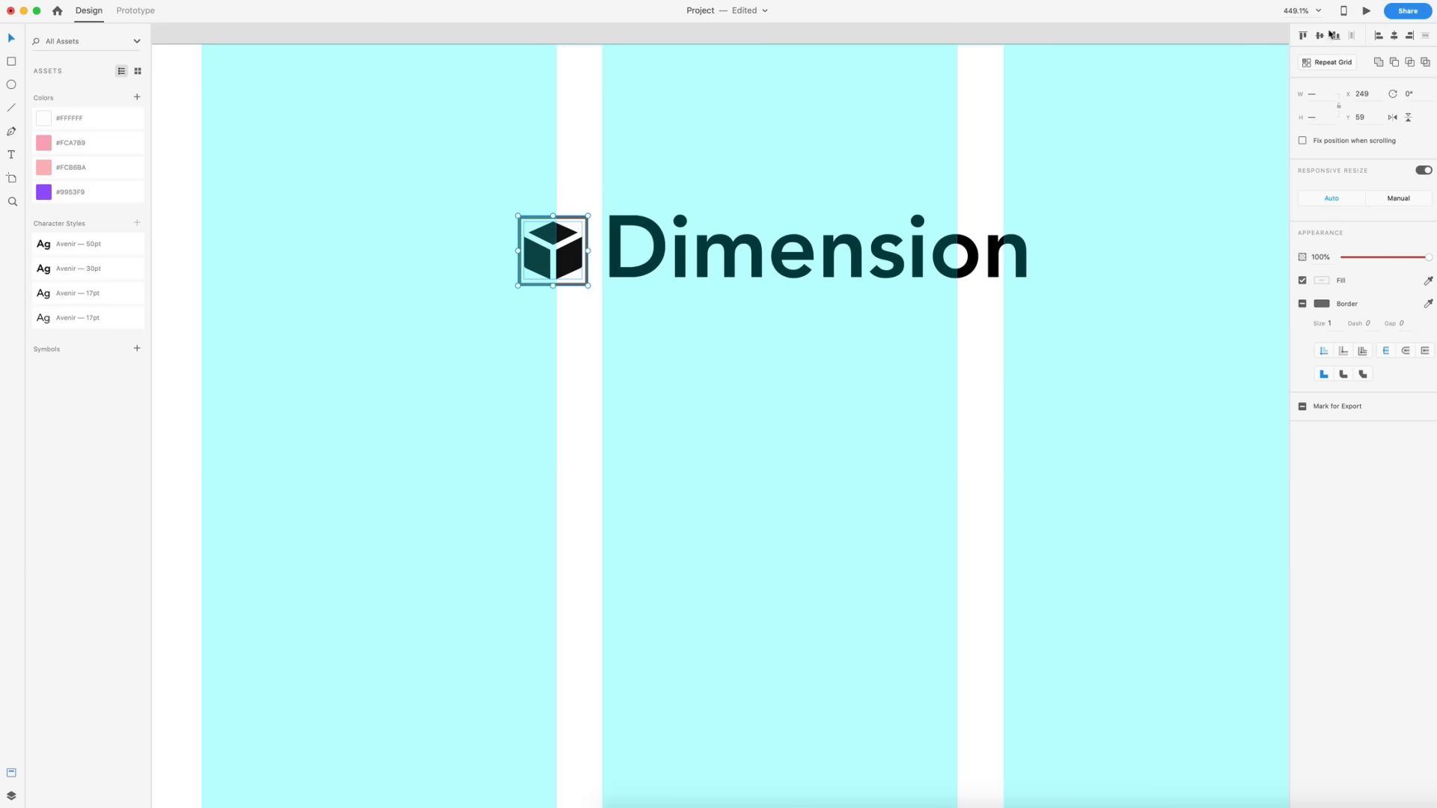
- Hide the logo placeholder square by turning off its border and setting its opacity to 0%
click(588, 285)
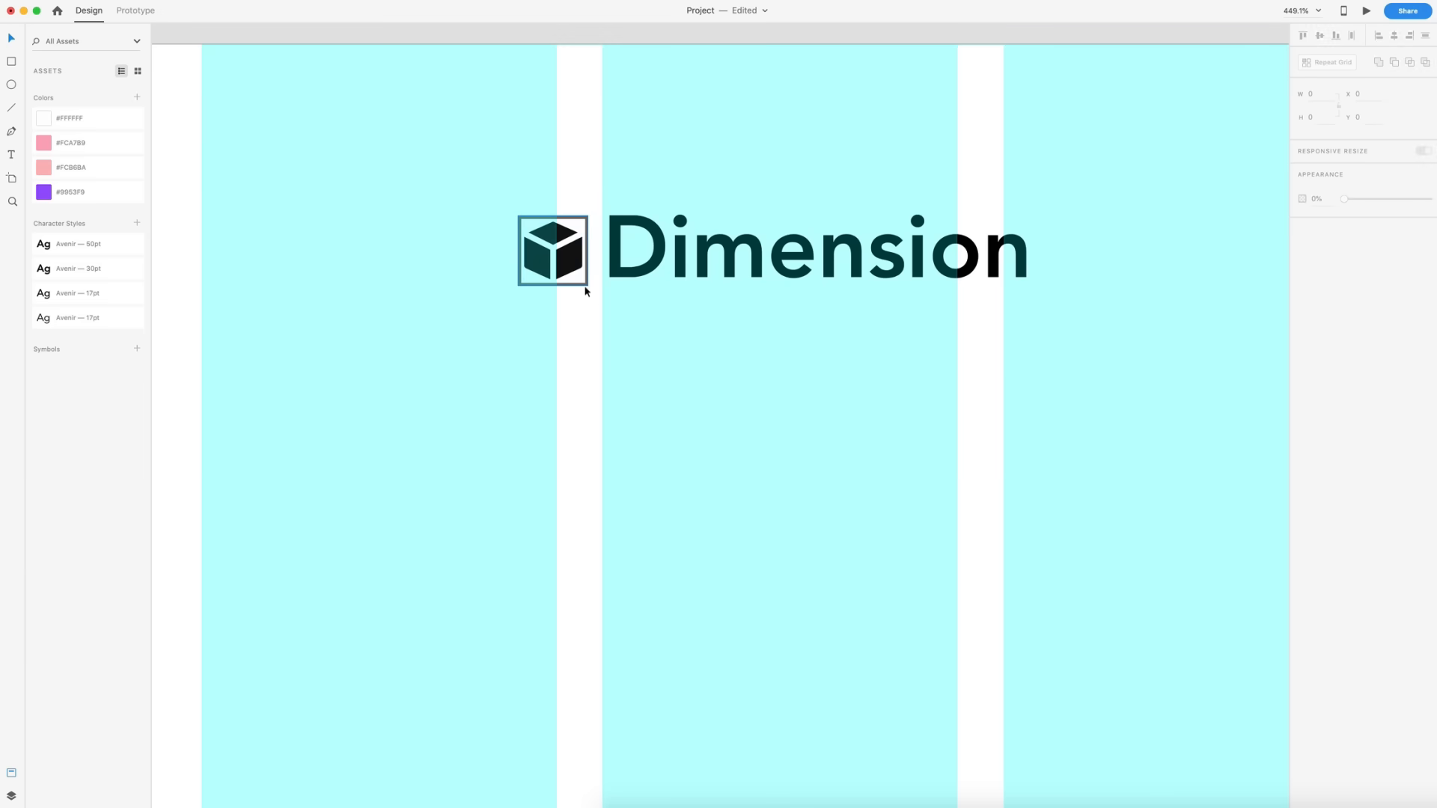
click(1300, 328)
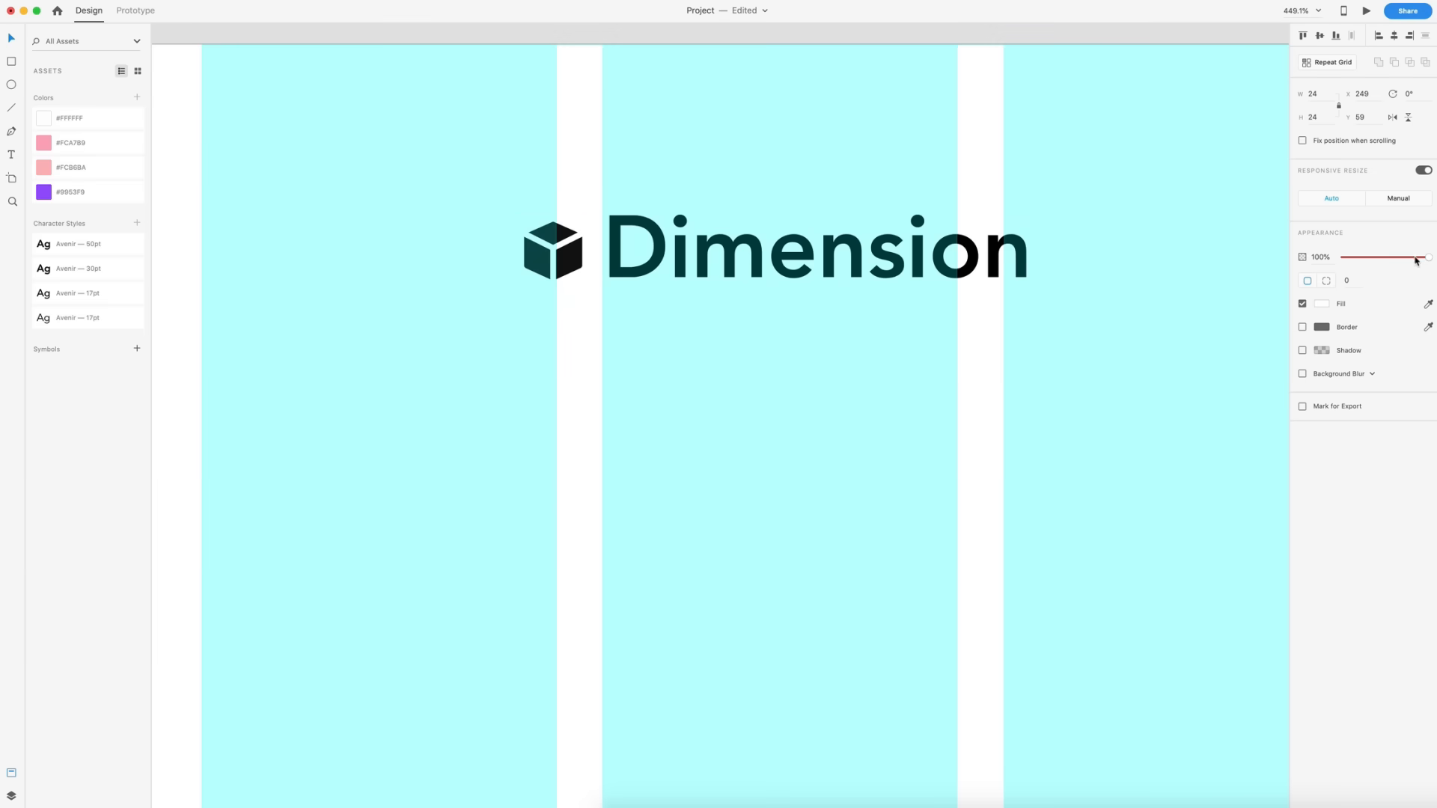
drag(1427, 257, 1343, 257)
shift+click(569, 268)
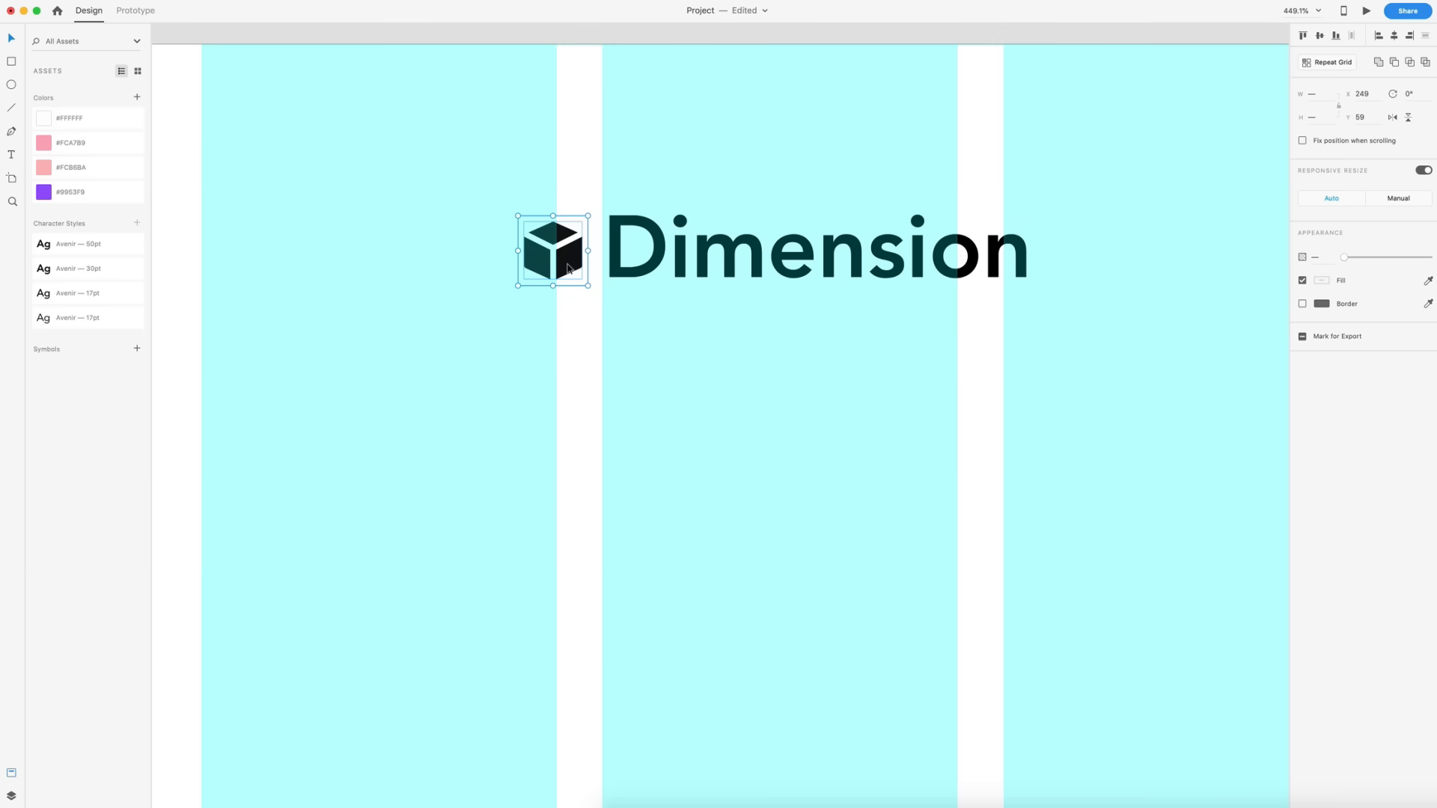
click(577, 351)
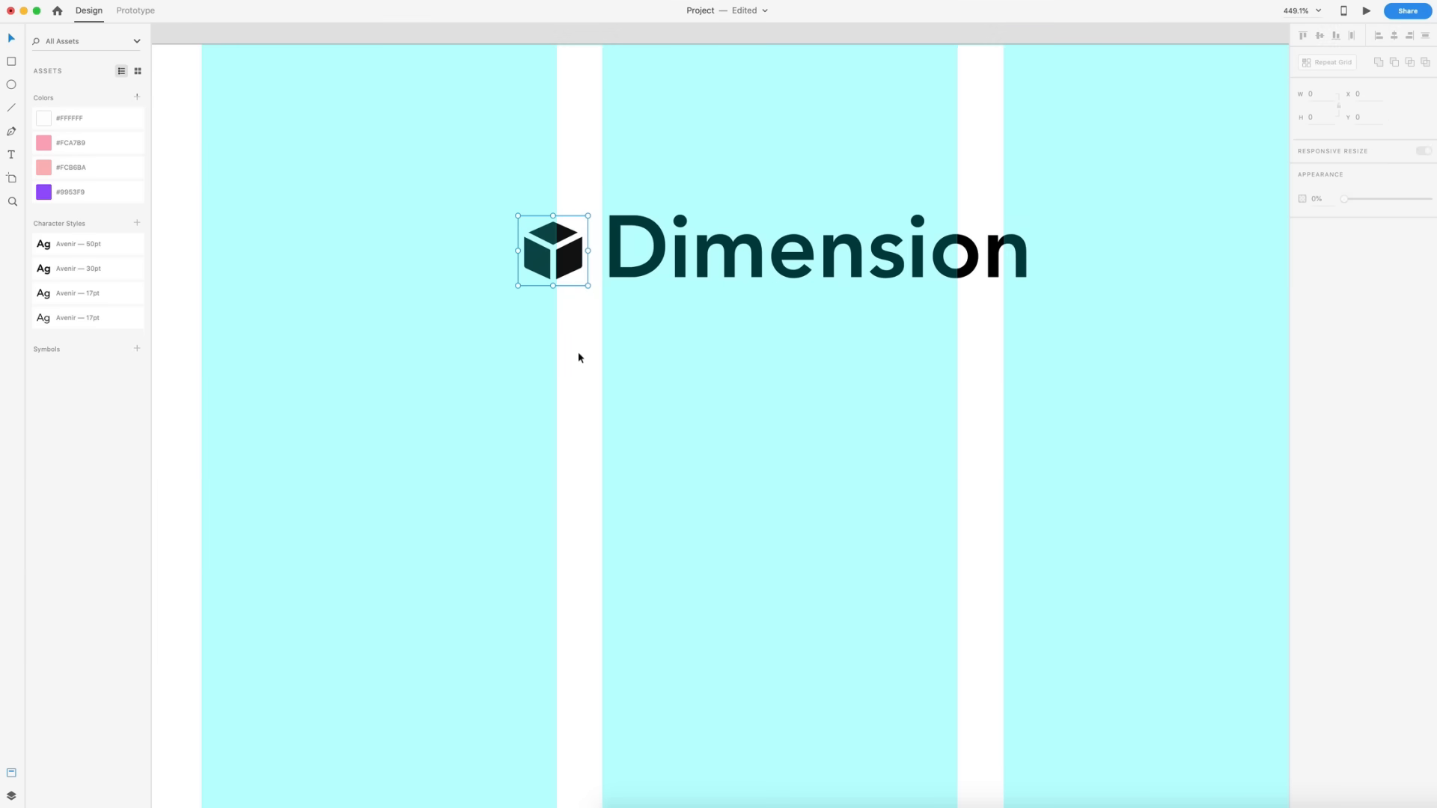
- Drag a lightning bolt icon from Nucleo onto the artboard below the Get Started button
scroll(578, 352, down, 5)
scroll(578, 352, down, 6)
scroll(630, 483, up, 5)
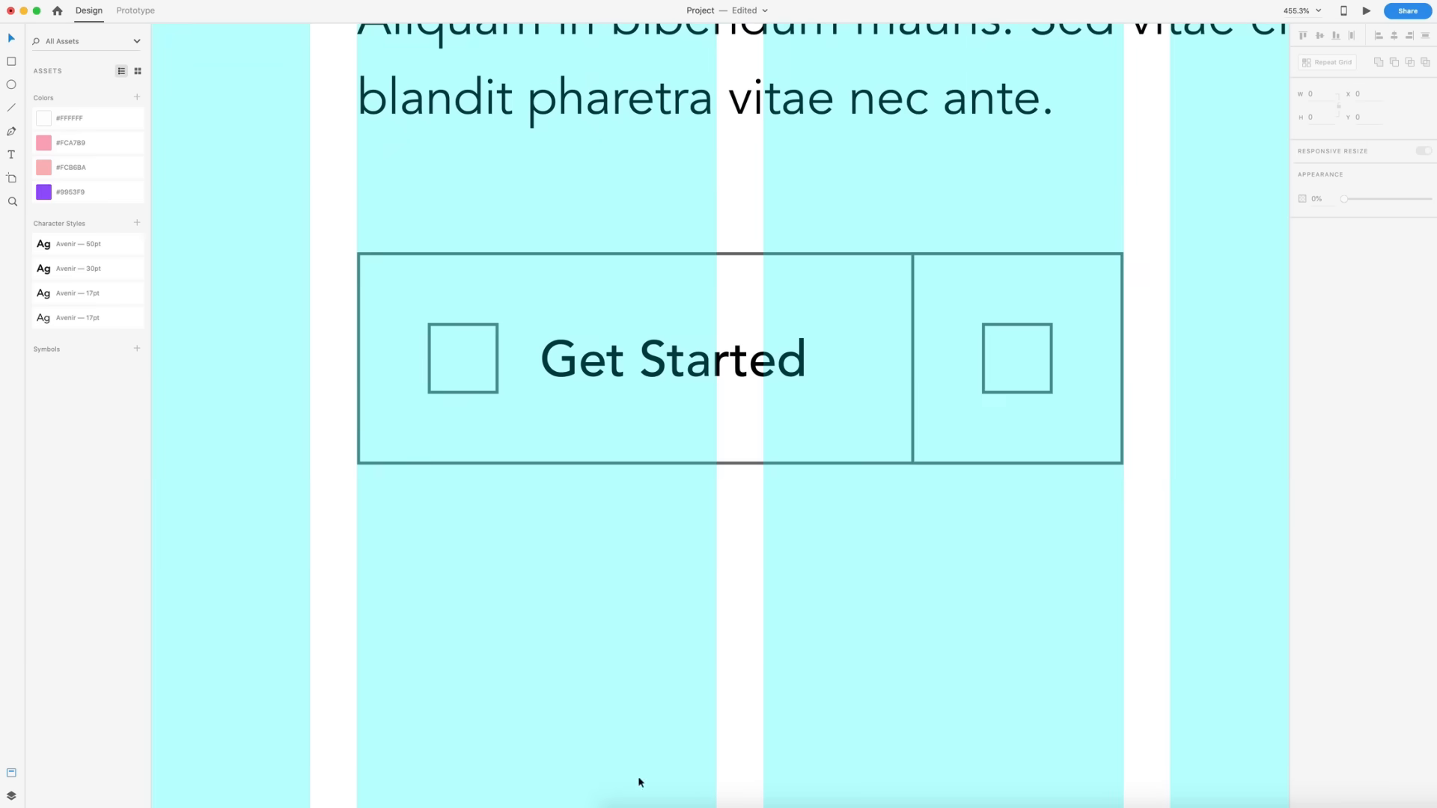
click(717, 796)
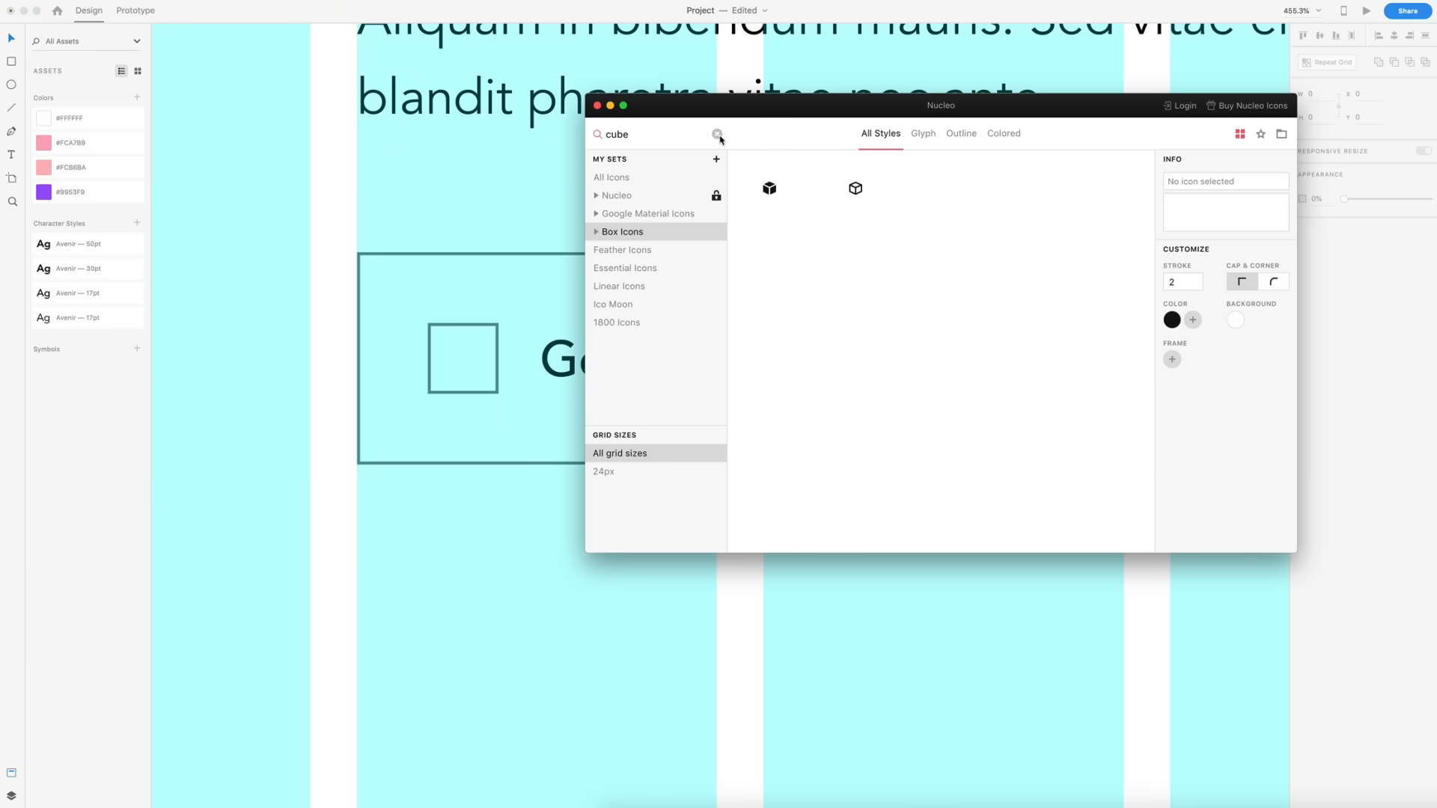
click(720, 135)
drag(775, 267, 410, 589)
- Search Nucleo for arrow and drag a left arrow icon beside the lightning bolt
text(arrow)
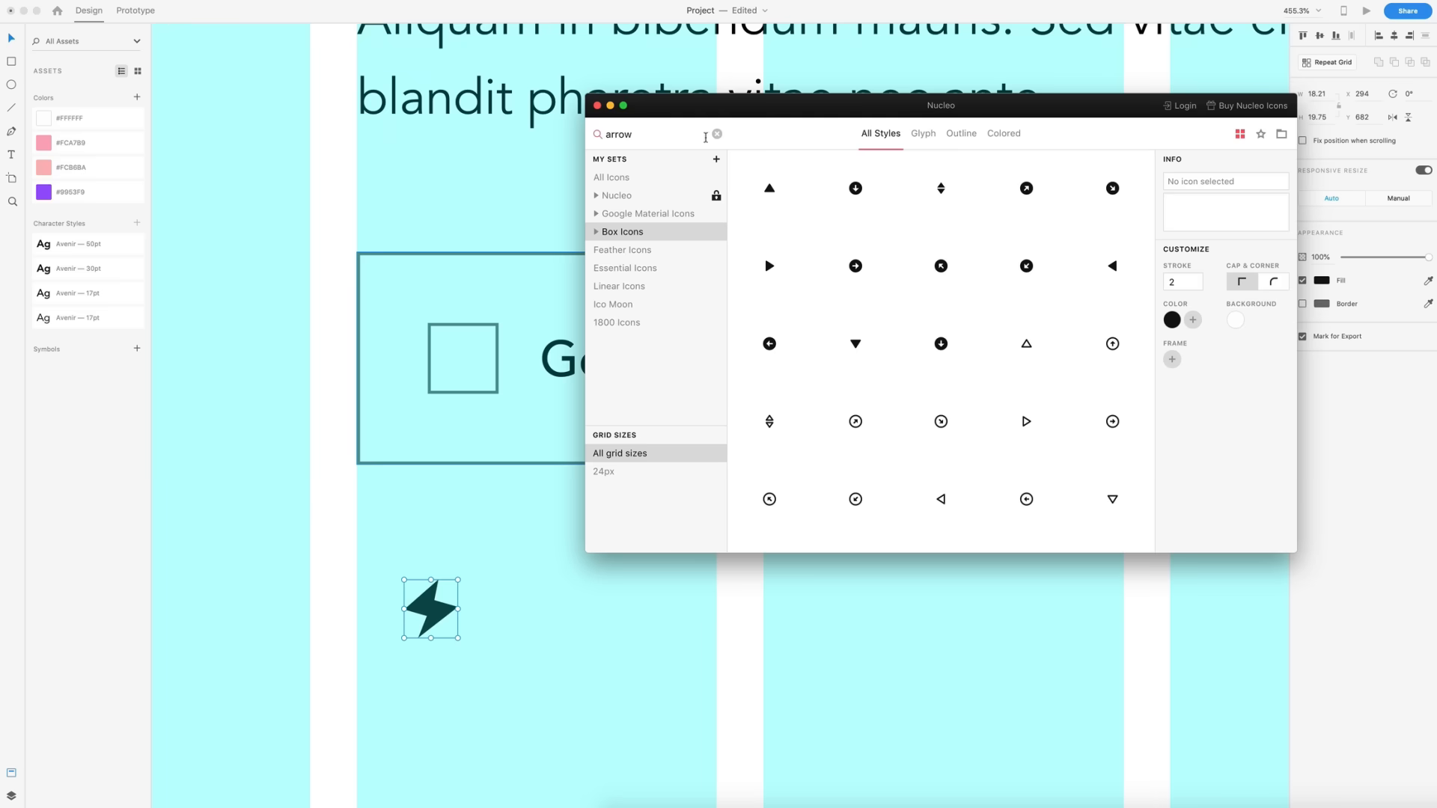
scroll(1071, 289, down, 1)
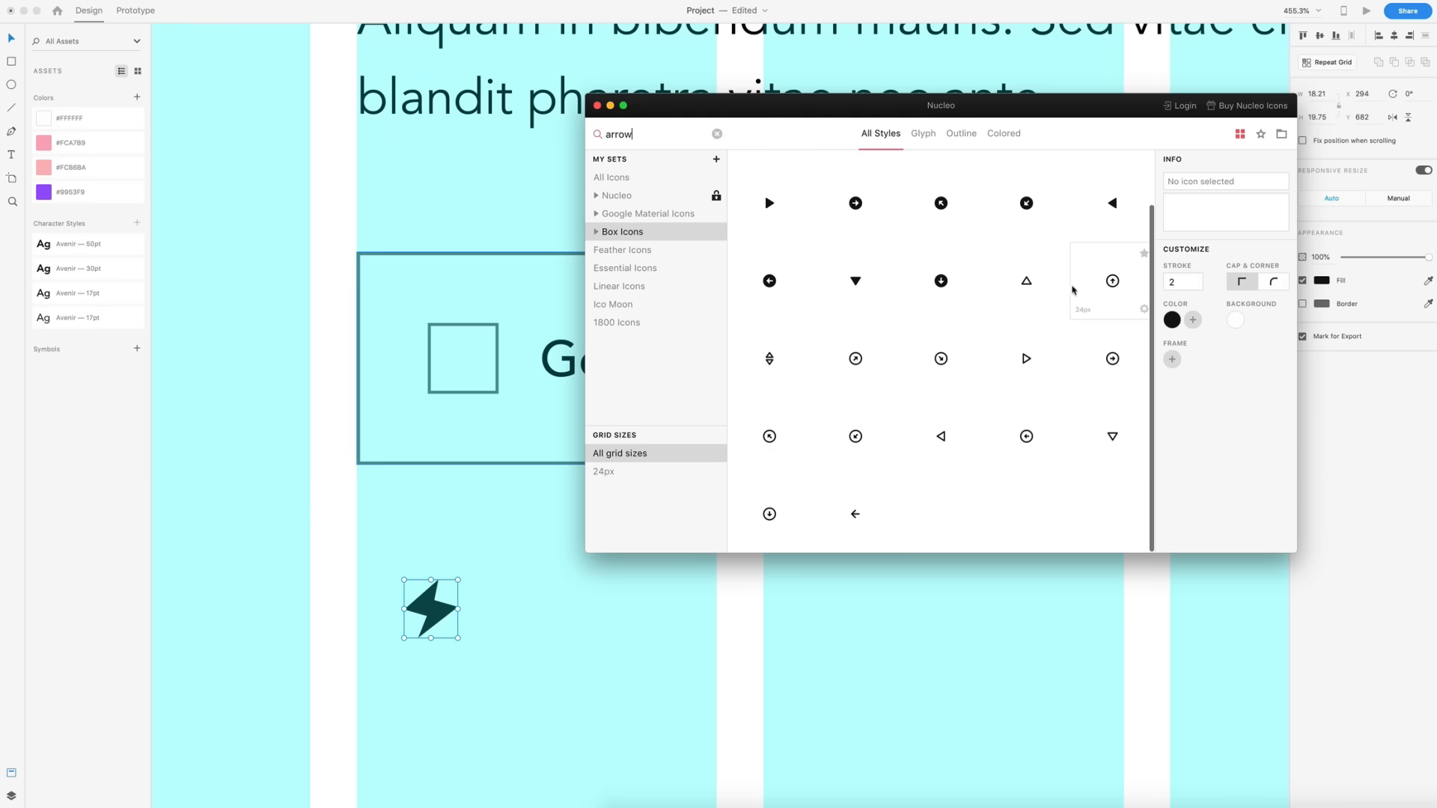
drag(860, 509, 587, 597)
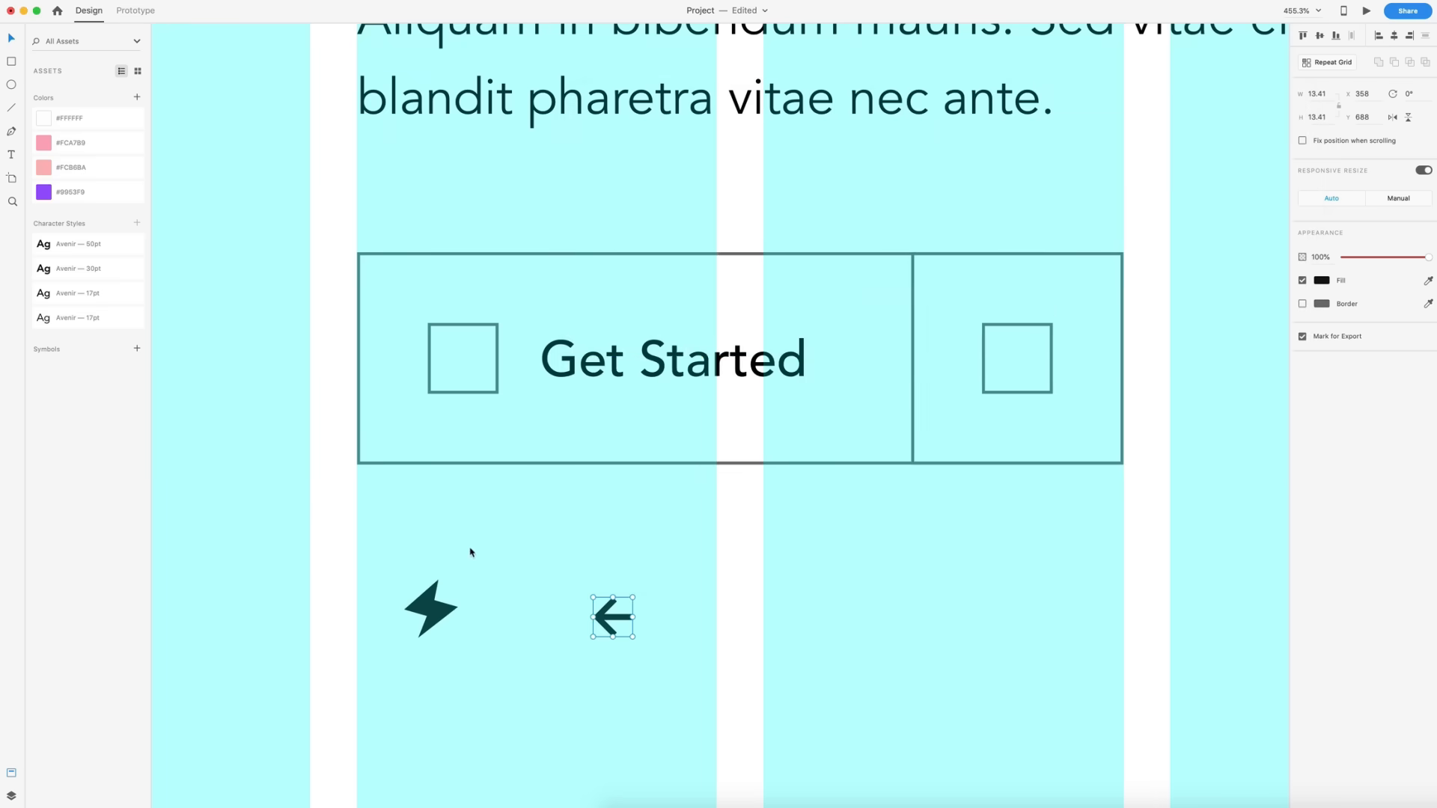
- Place the lightning bolt in the button's left placeholder and hide that square with 0% opacity and no border
drag(430, 608, 465, 352)
shift+click(495, 350)
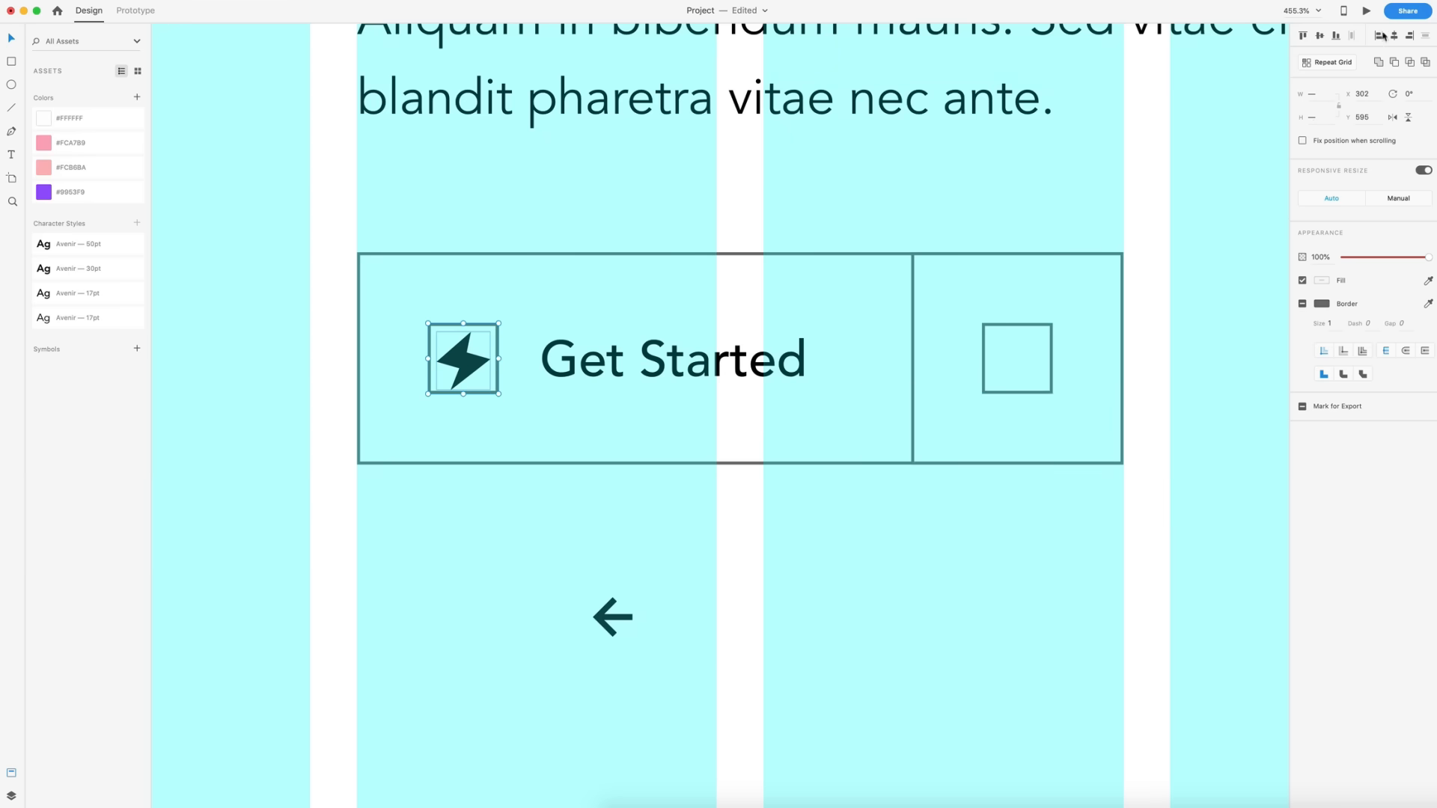
click(481, 473)
click(488, 392)
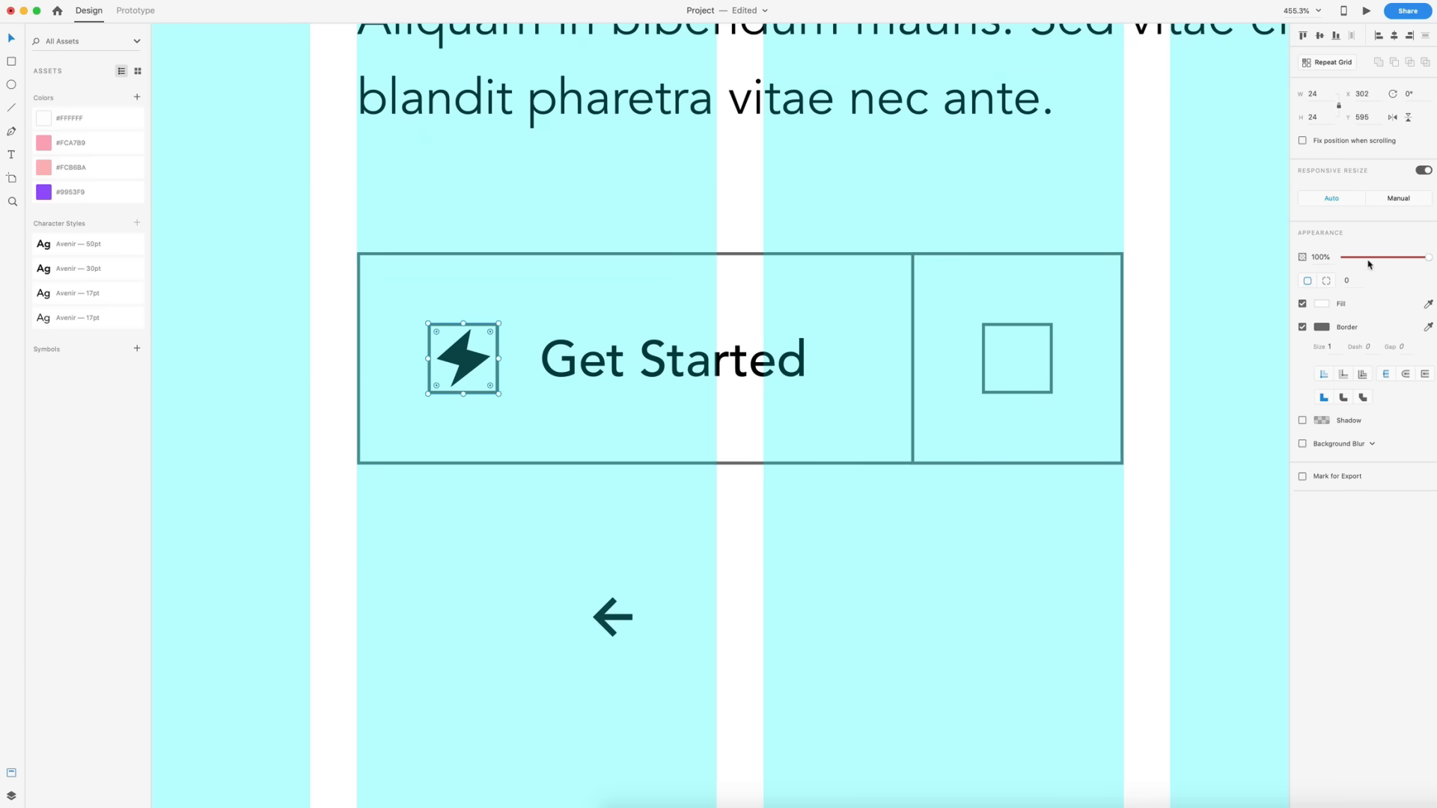
drag(1369, 261, 1343, 258)
click(1302, 327)
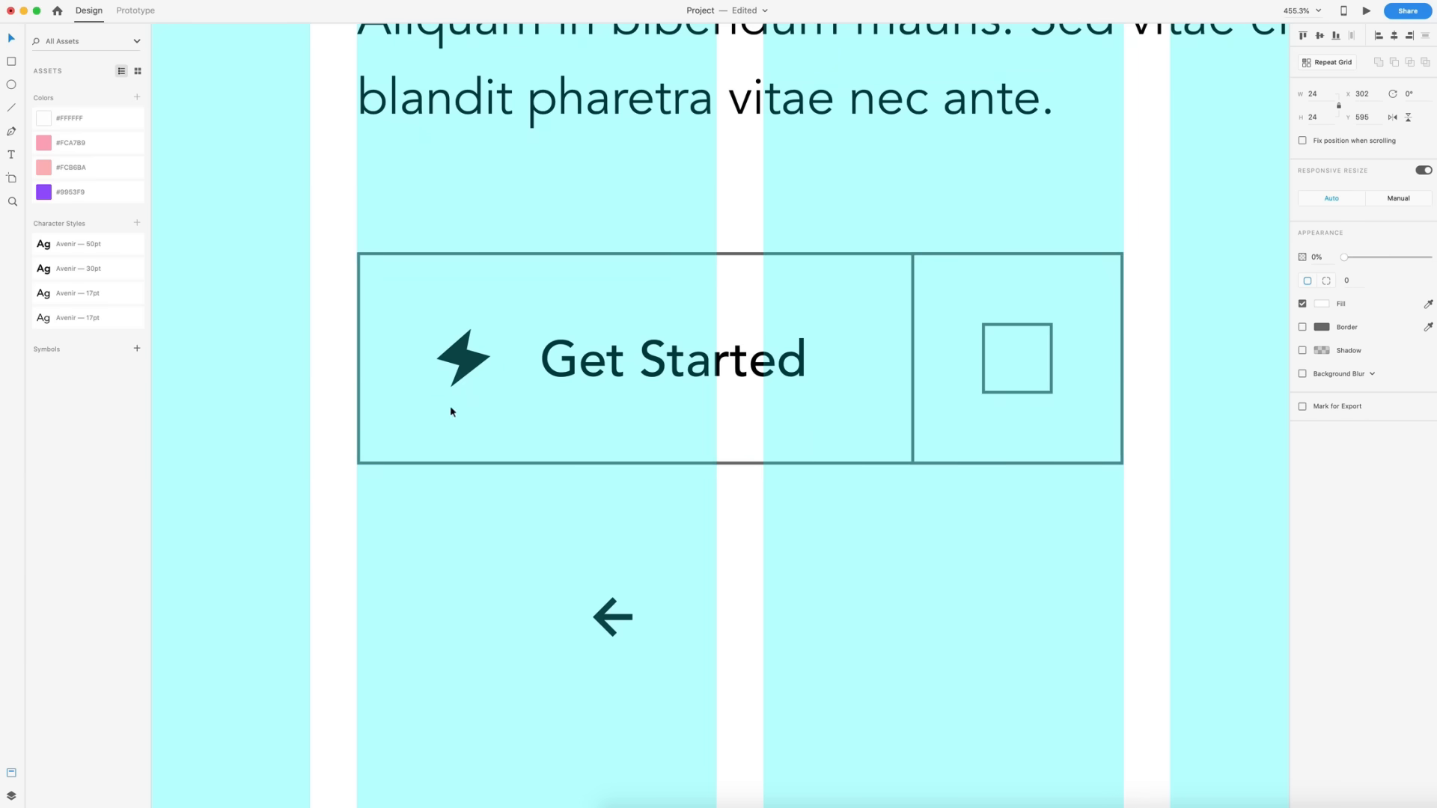
- Zoom in to check the lightning bolt's alignment within its placeholder
shift+click(464, 367)
click(466, 367)
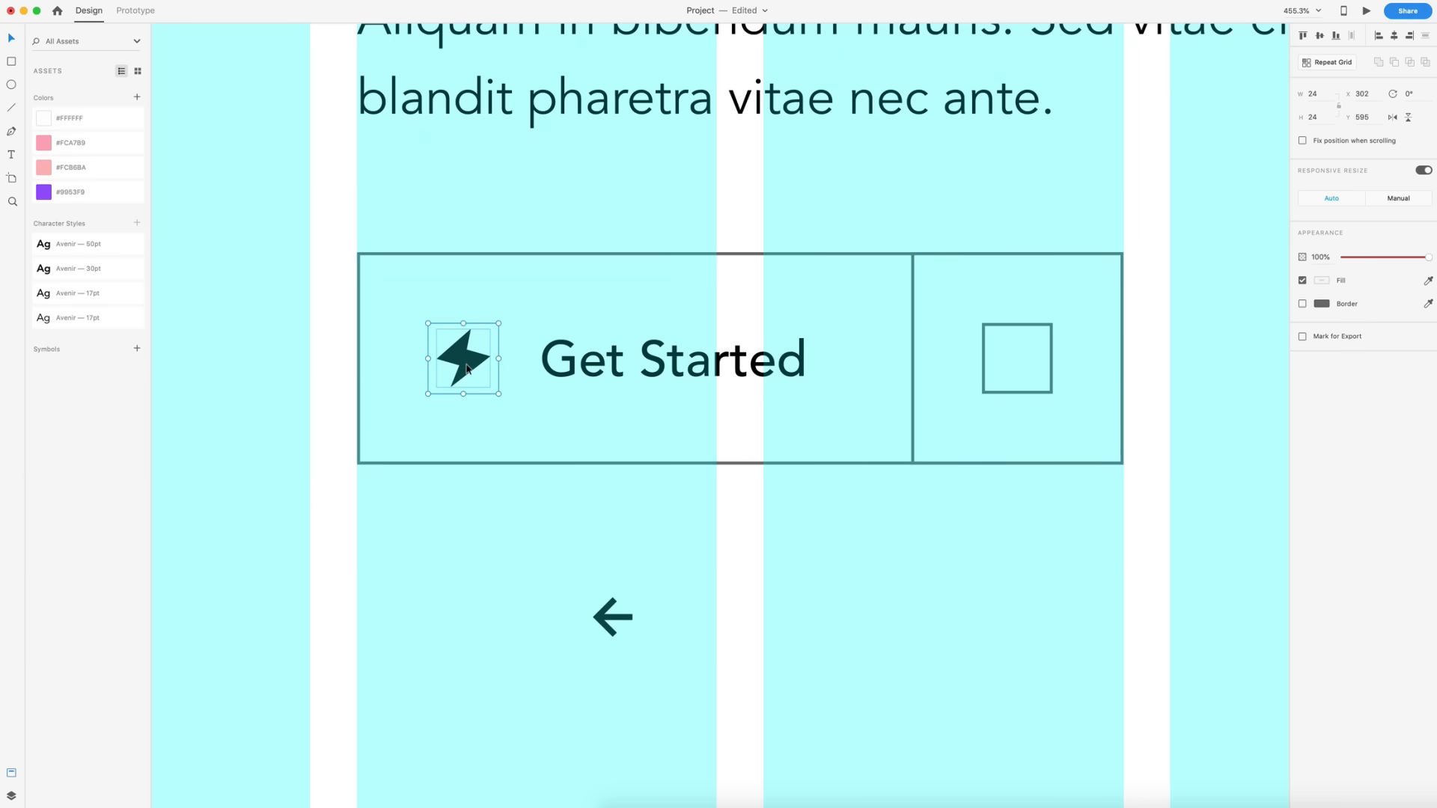
scroll(467, 368, up, 5)
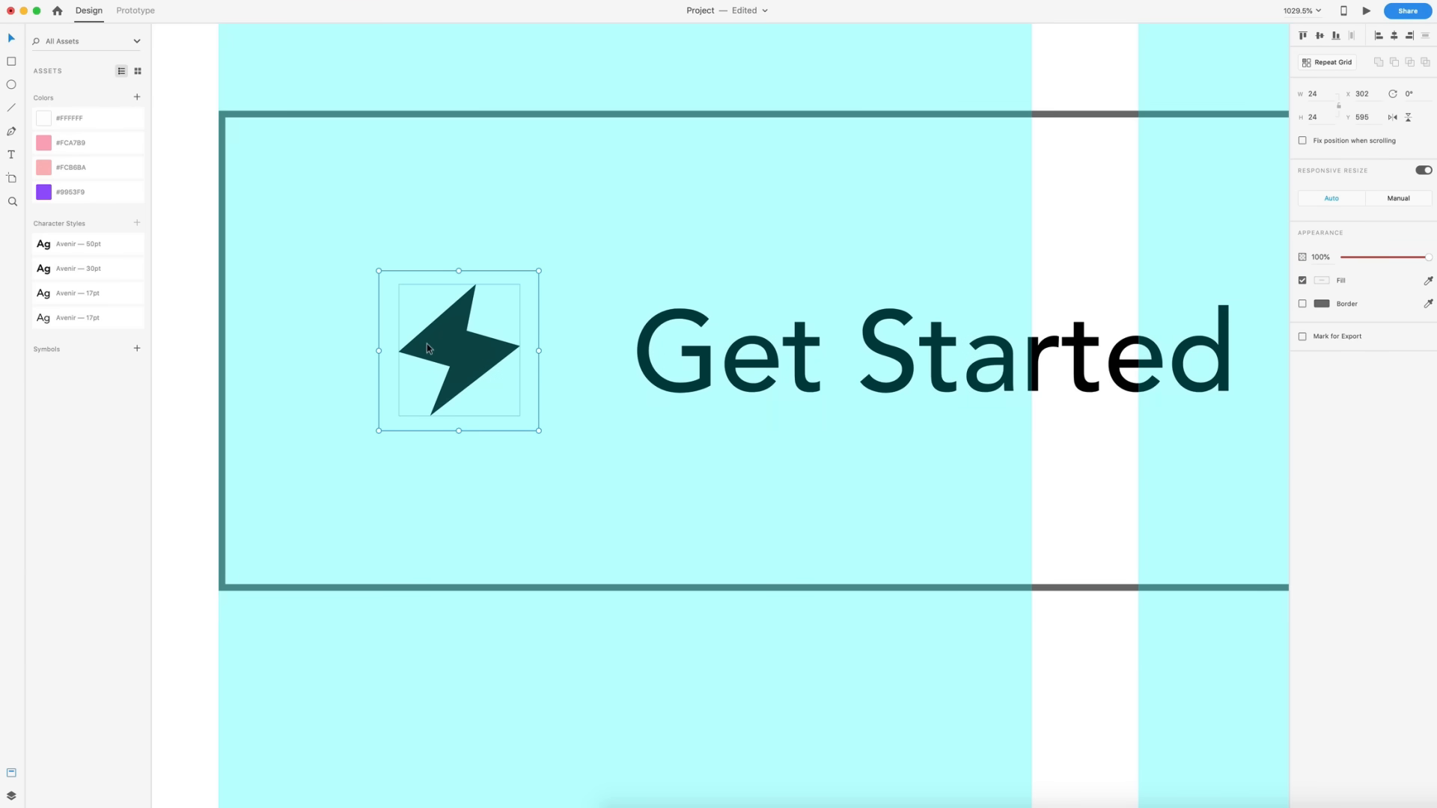
scroll(426, 344, down, 5)
scroll(426, 343, right, 2)
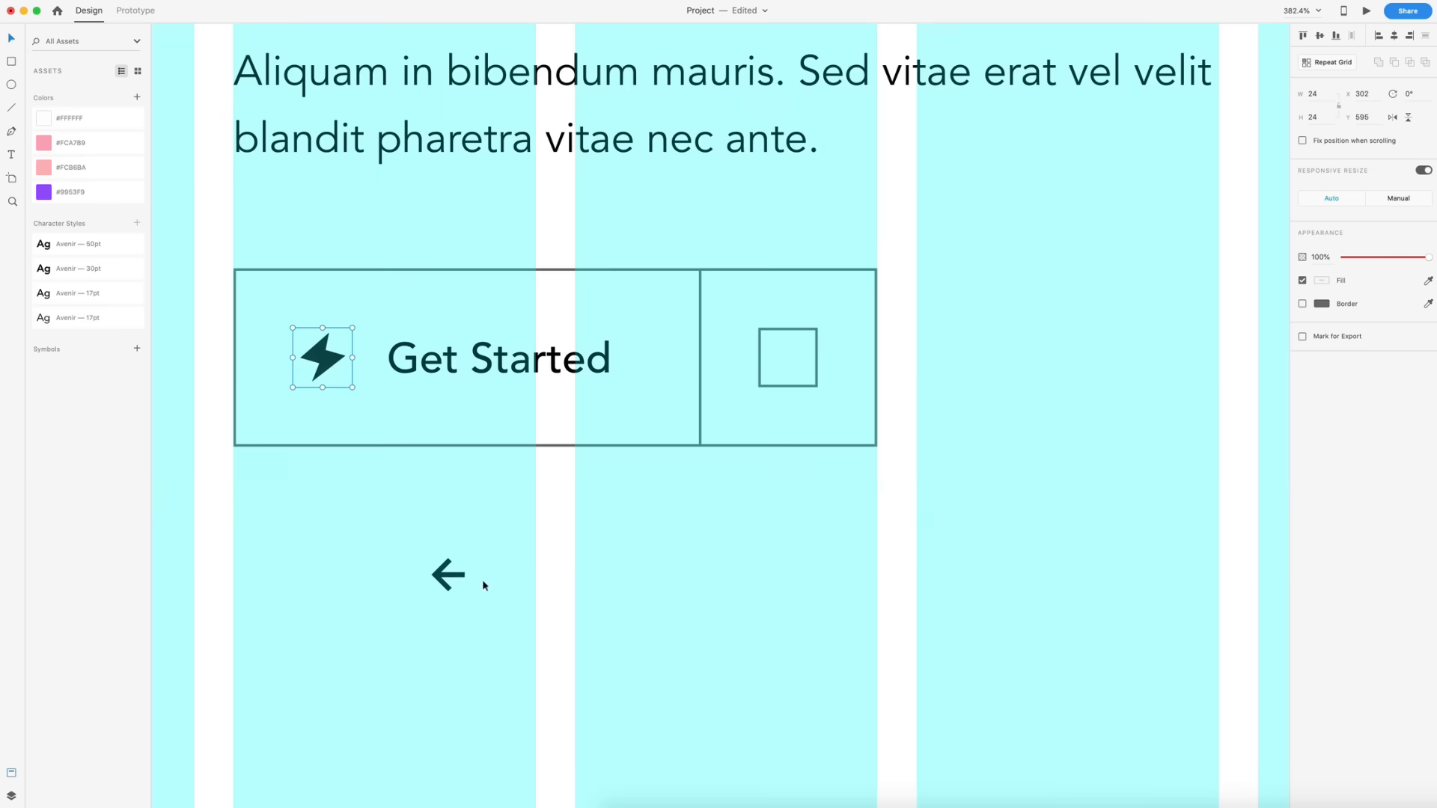
- Center the left arrow in the button's right placeholder square and group the two
drag(447, 574, 783, 359)
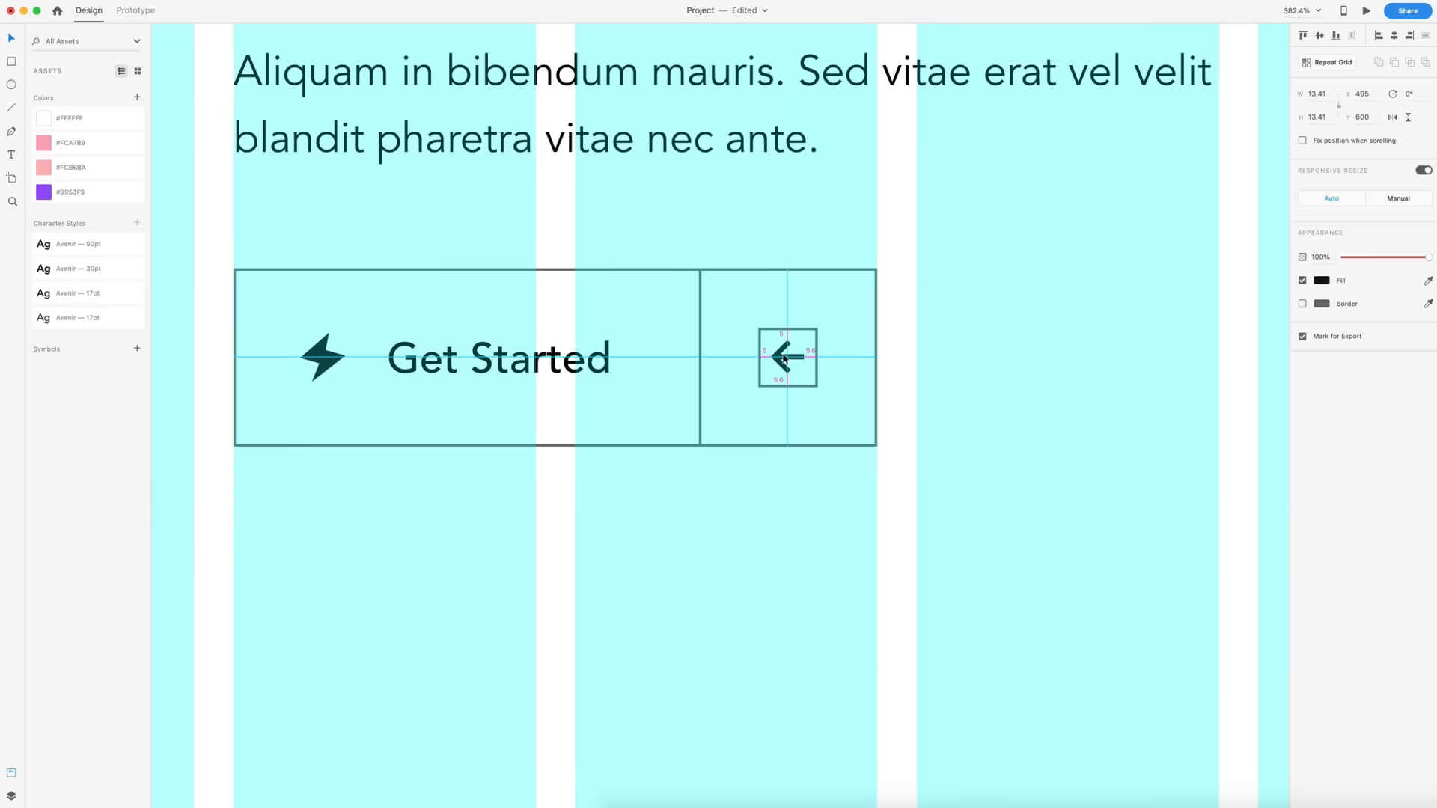
shift+click(759, 333)
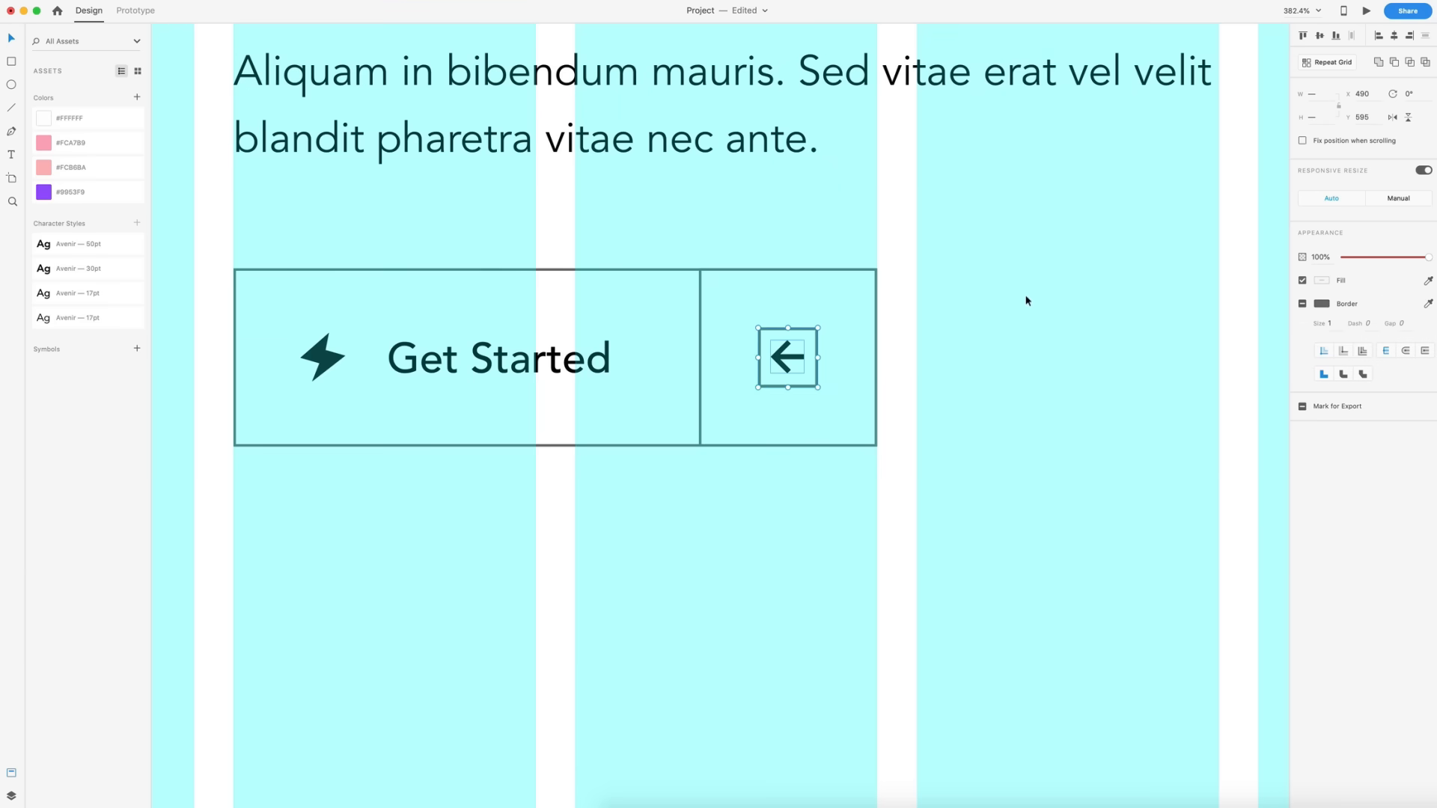
key(super+g)
- Hide the arrow's placeholder square by turning off its border and setting its opacity to 0%
scroll(880, 449, up, 5)
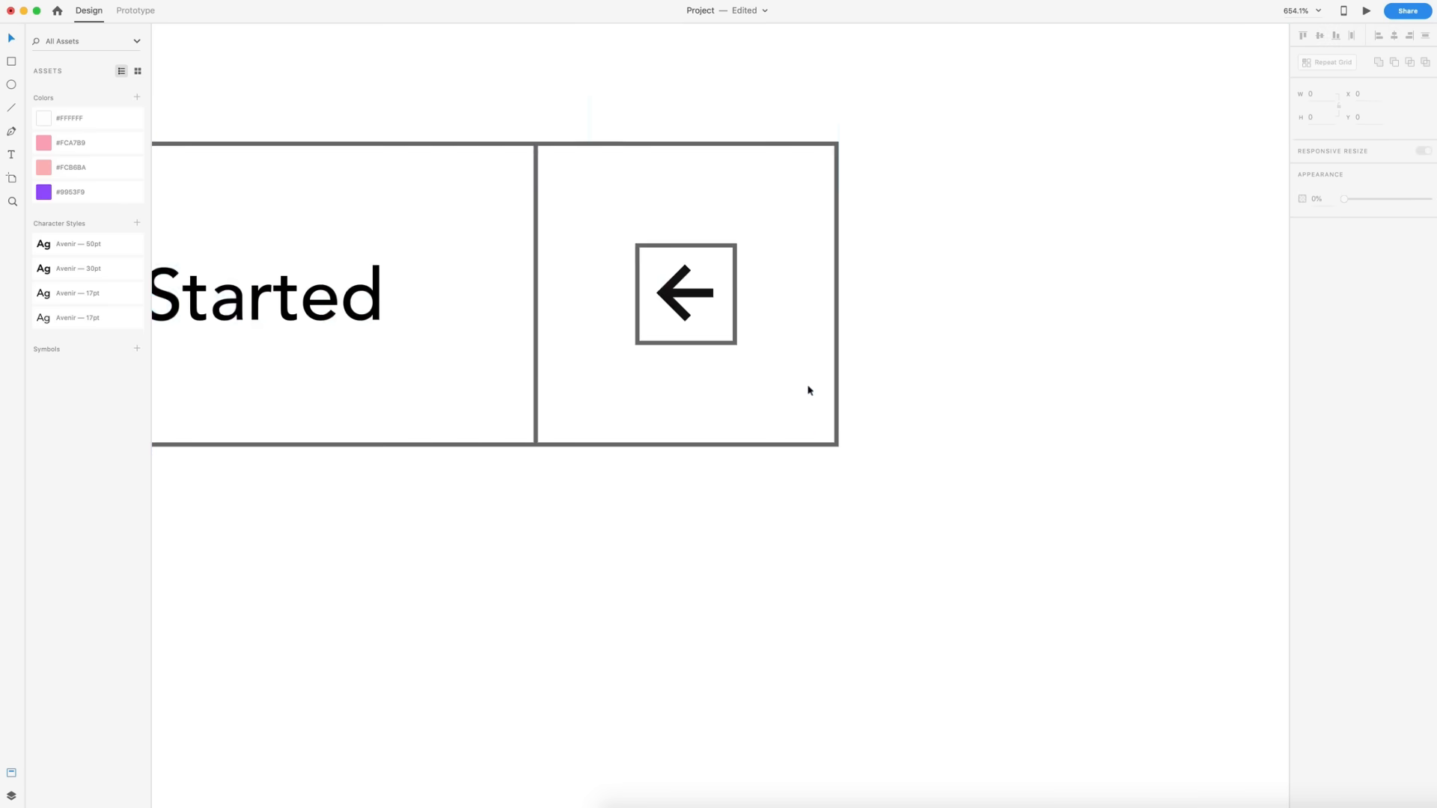
double_click(729, 346)
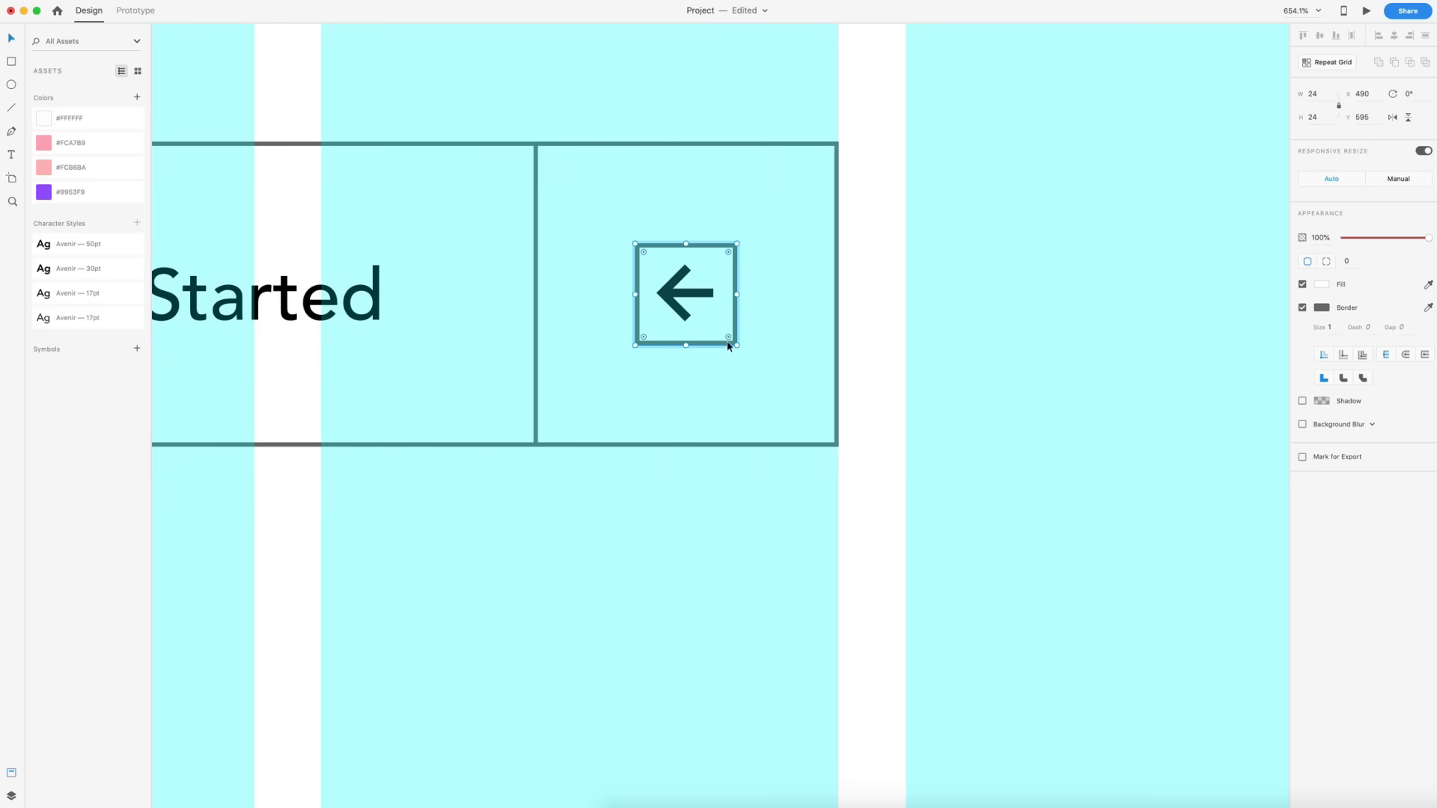
click(1302, 307)
drag(1428, 238, 1317, 238)
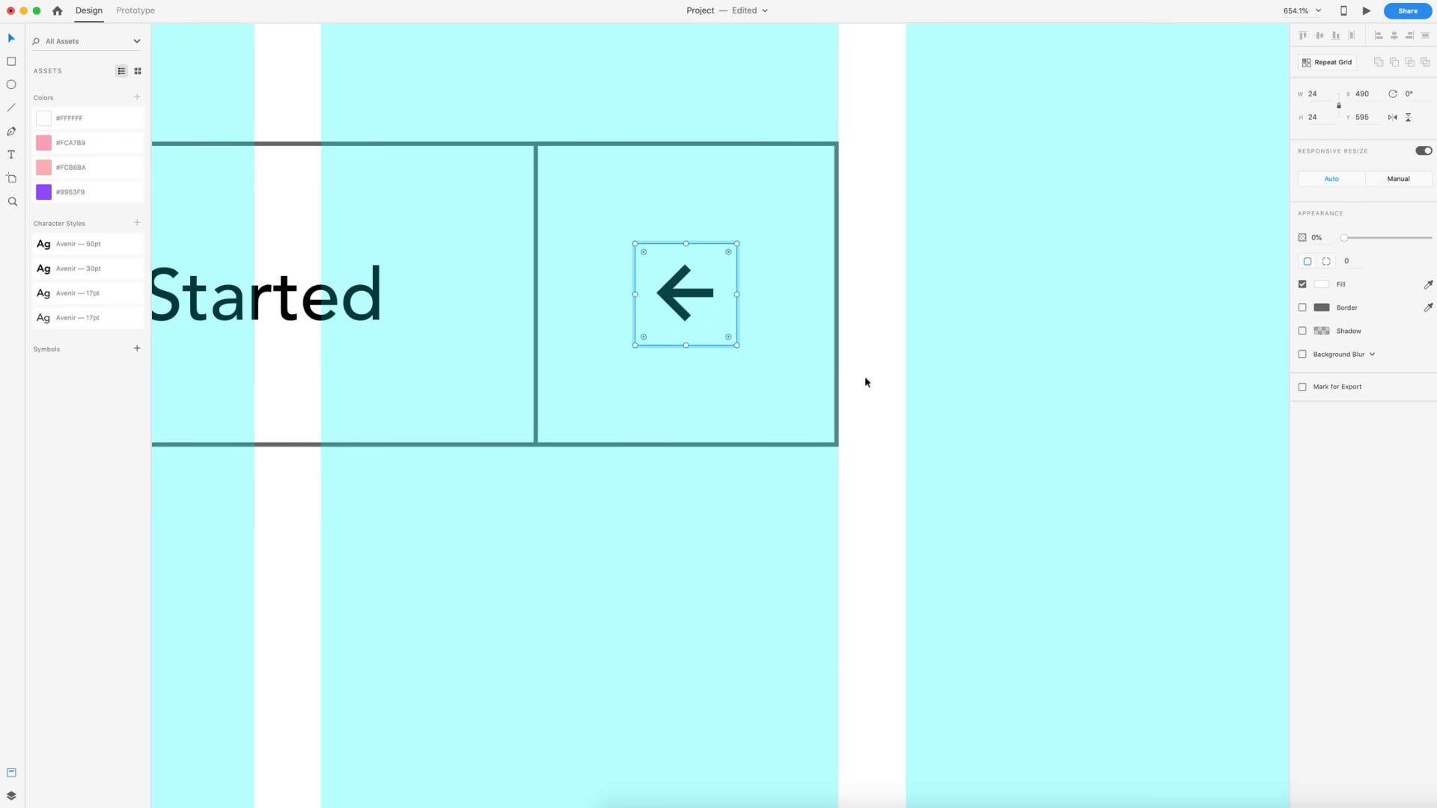
- Rotate the arrow icon 180° so it points right
click(707, 301)
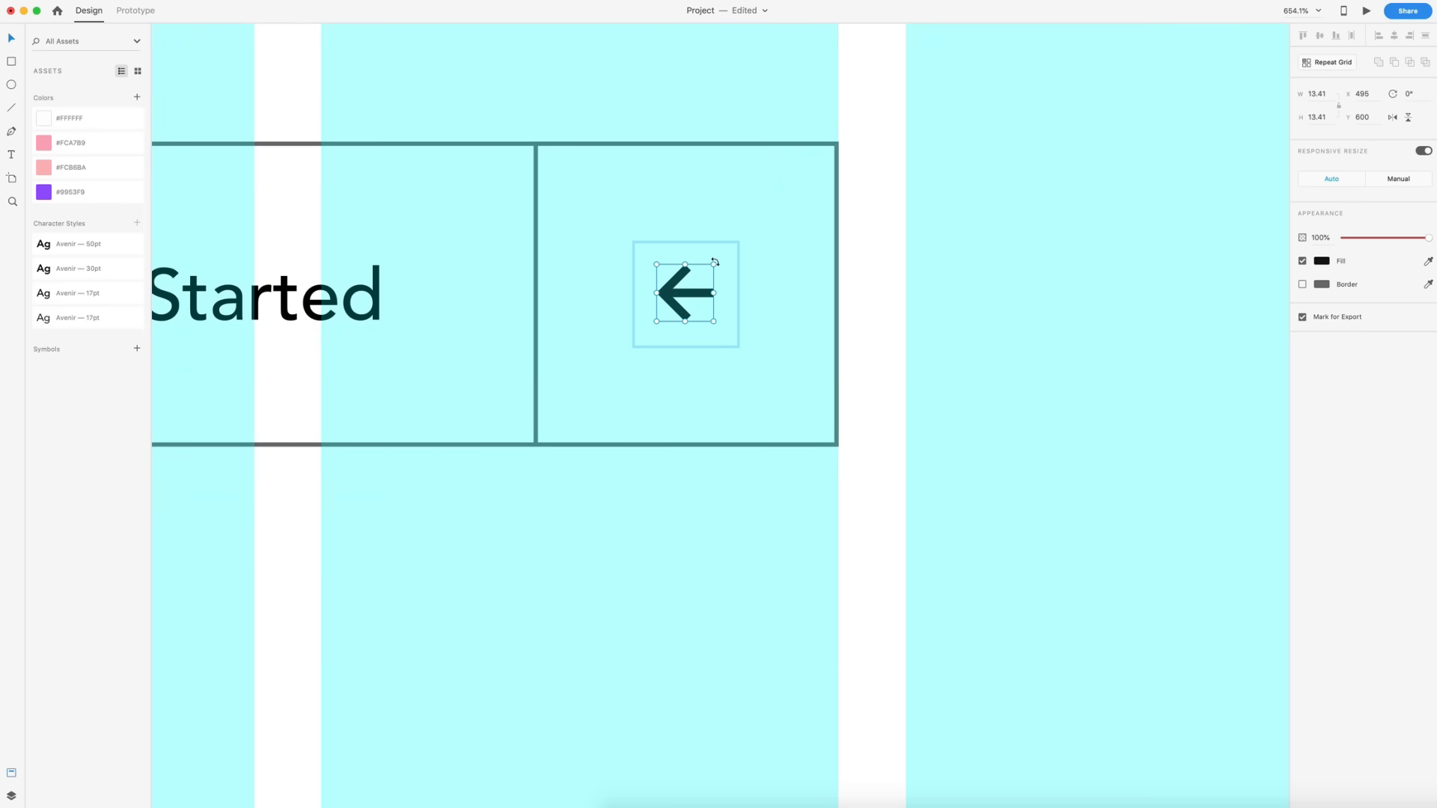
drag(711, 270, 629, 349)
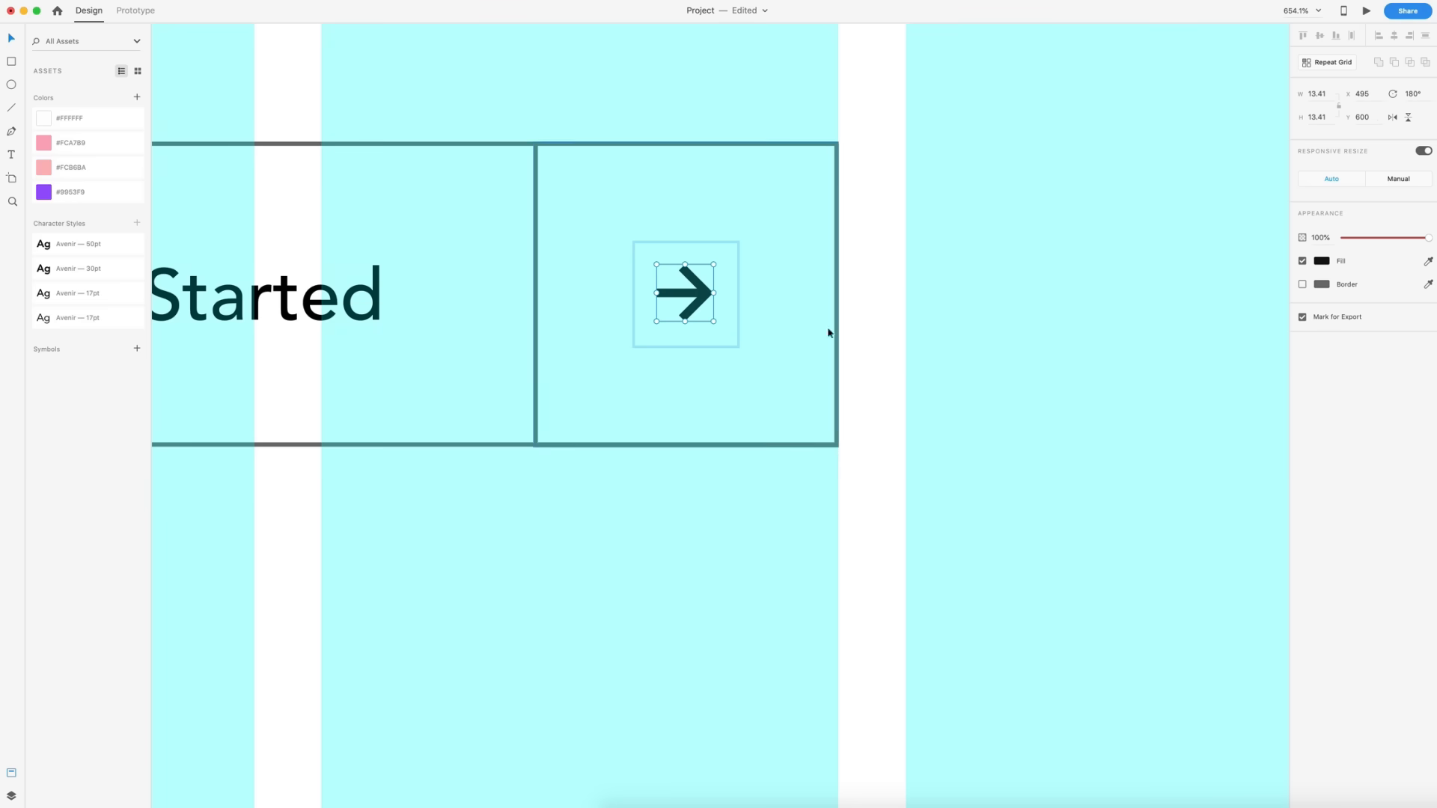
click(994, 310)
- Fill the Home artboard with the #9953F9 purple swatch and turn off its layout grid
scroll(763, 165, down, 10)
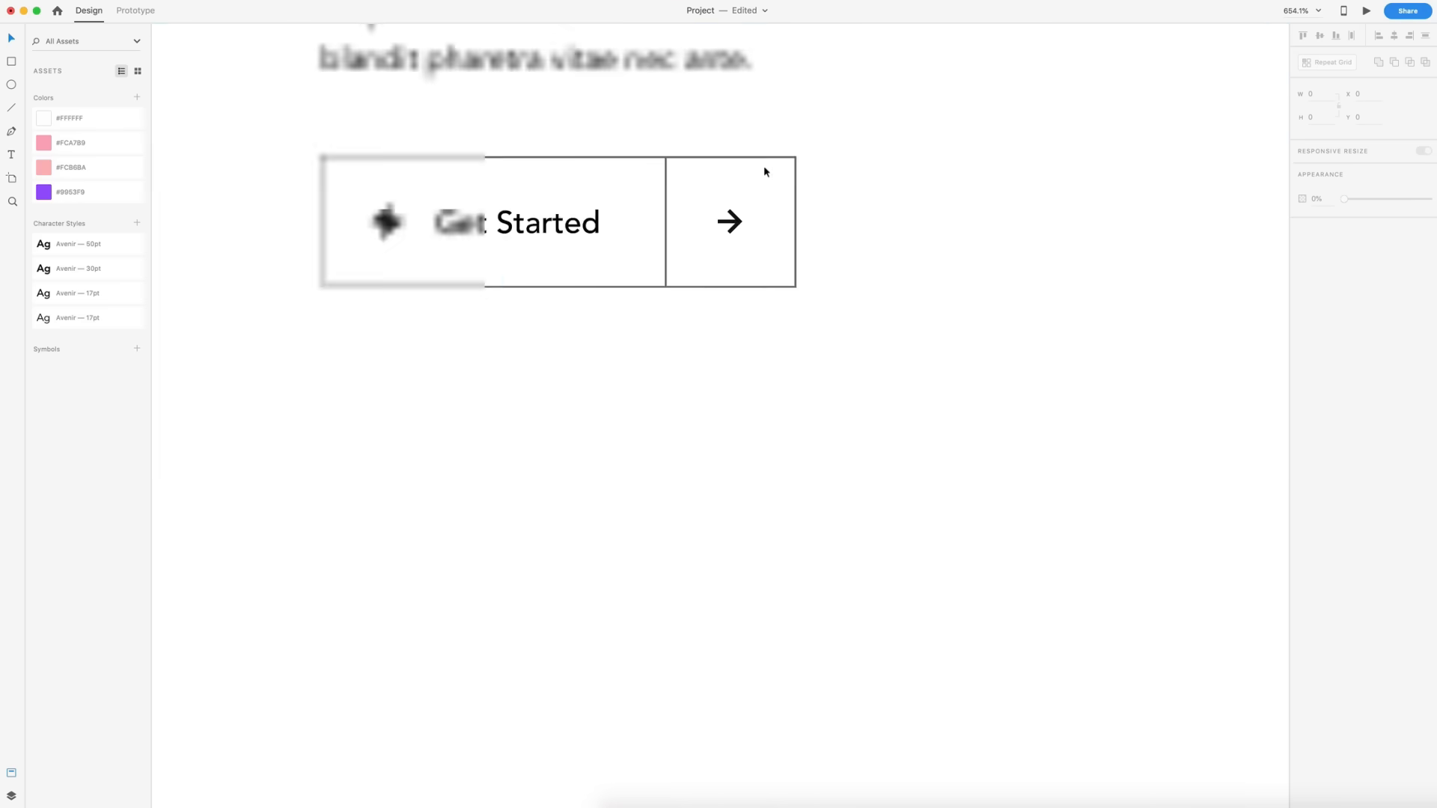
scroll(880, 199, down, 8)
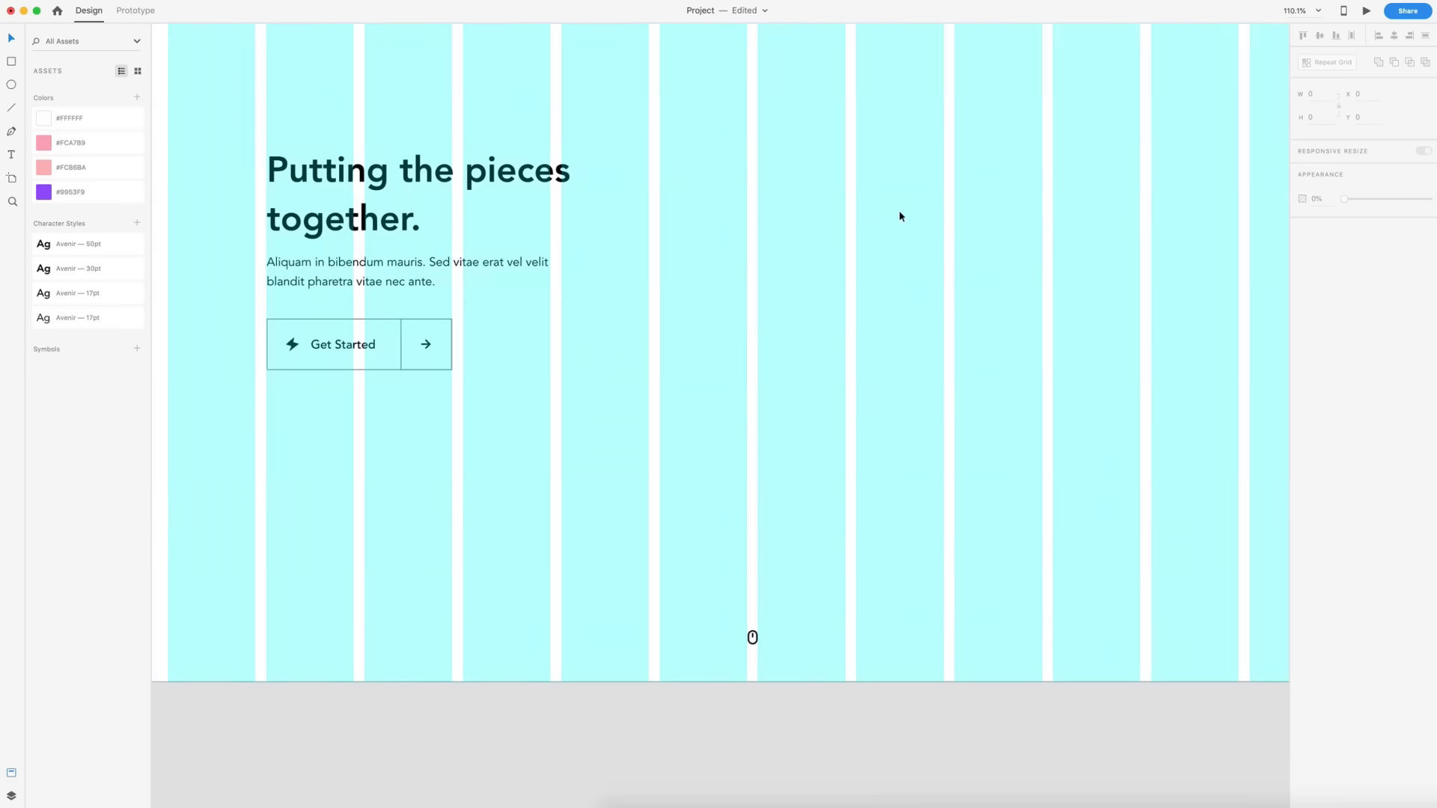
key(super+shift+apostrophe)
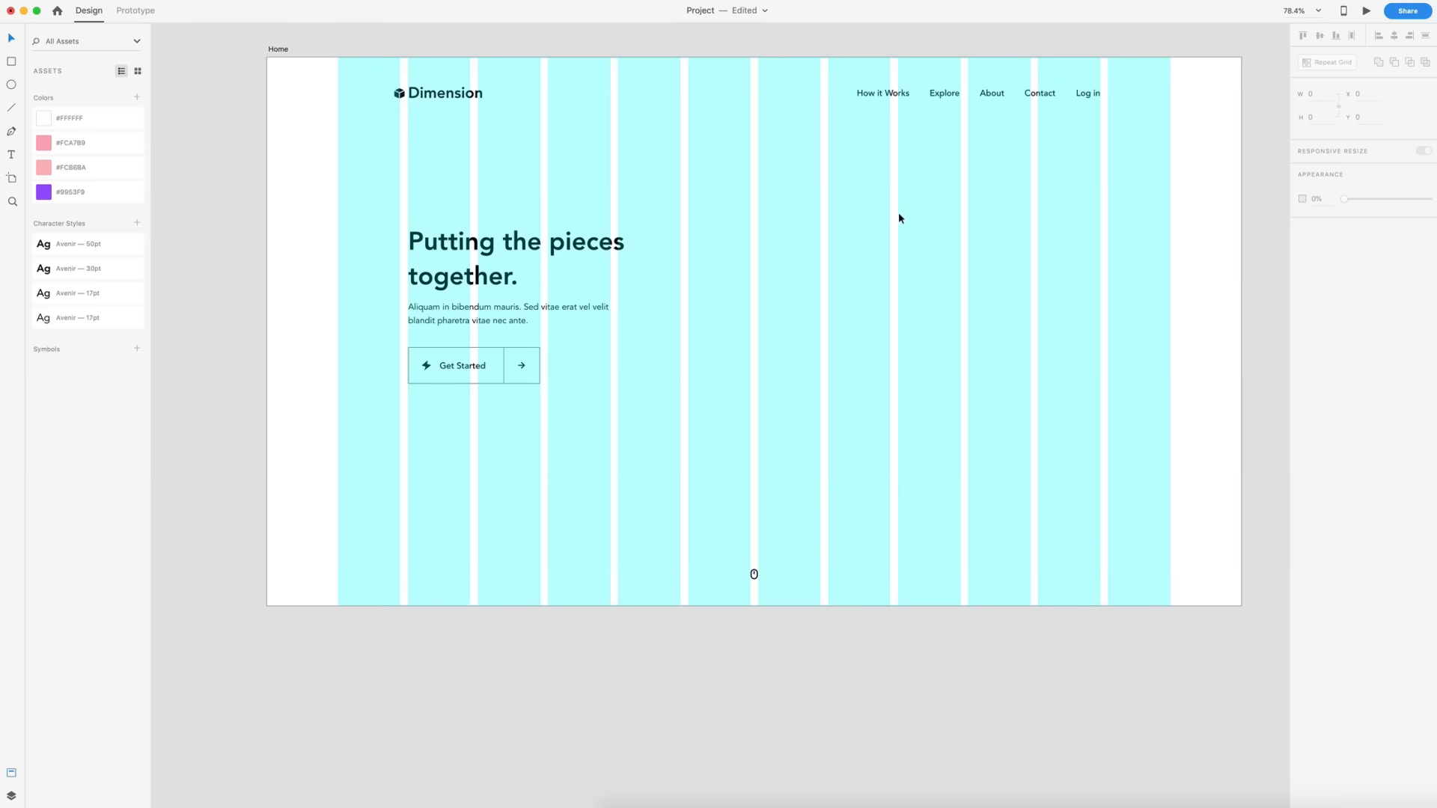
scroll(901, 220, up, 1)
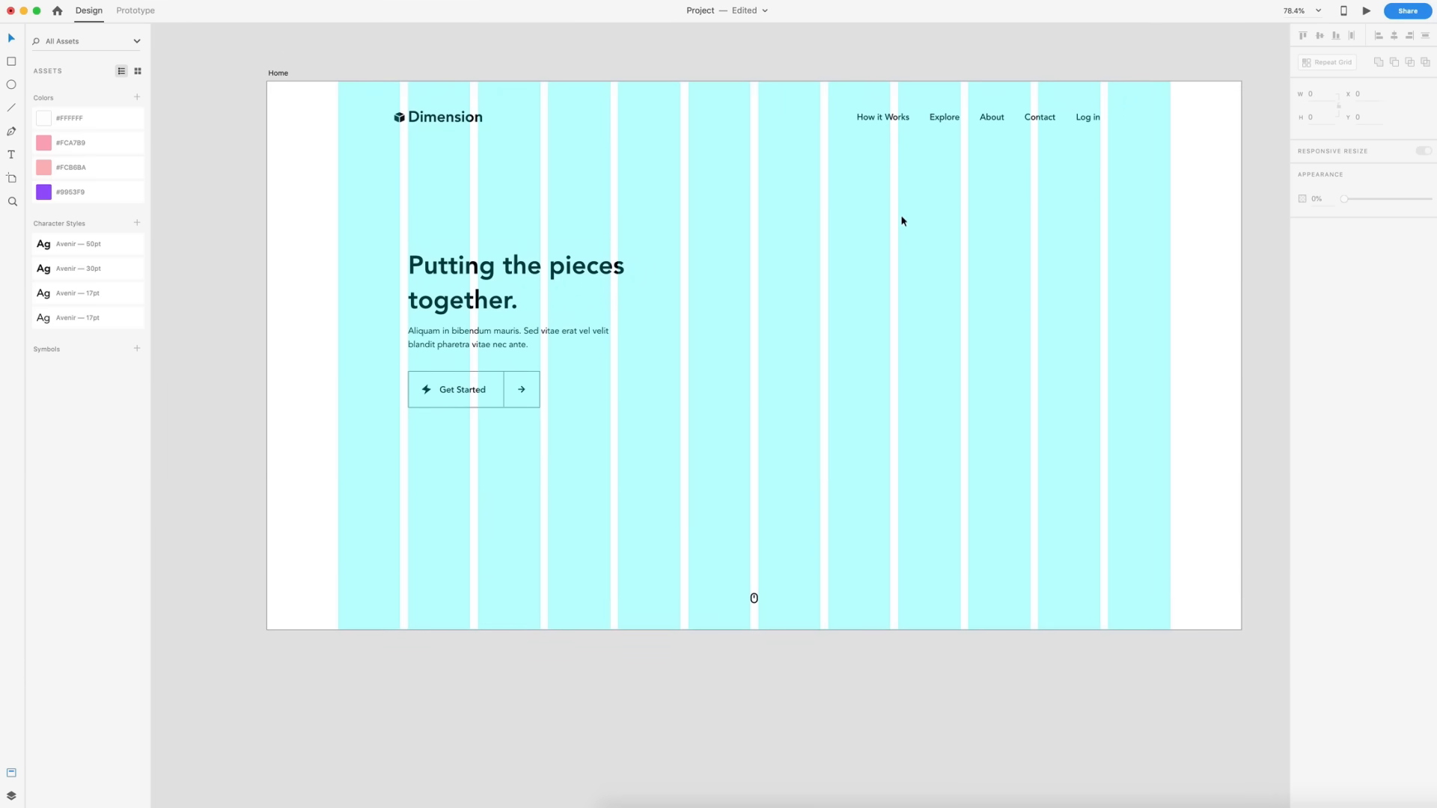
scroll(881, 258, up, 2)
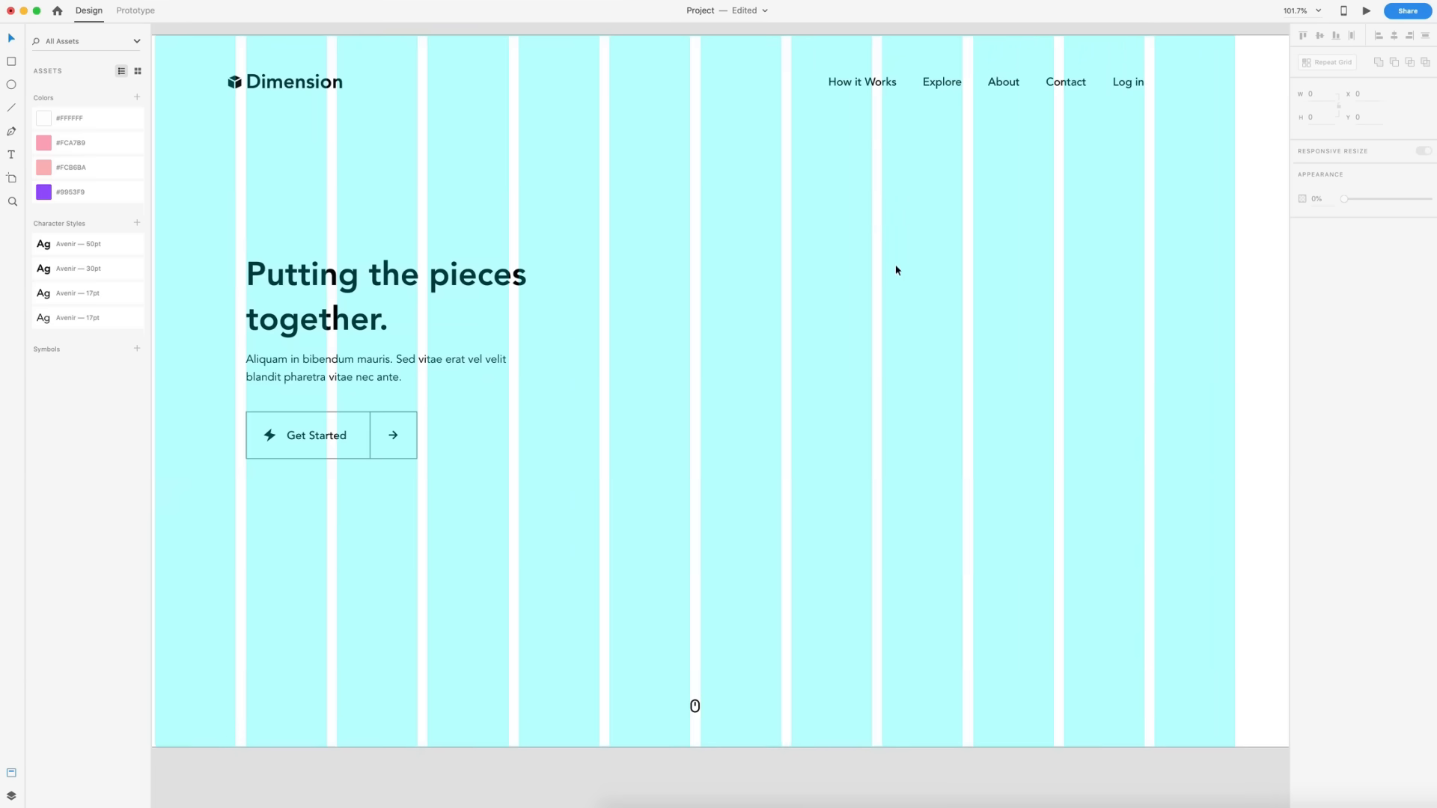
scroll(895, 268, down, 1)
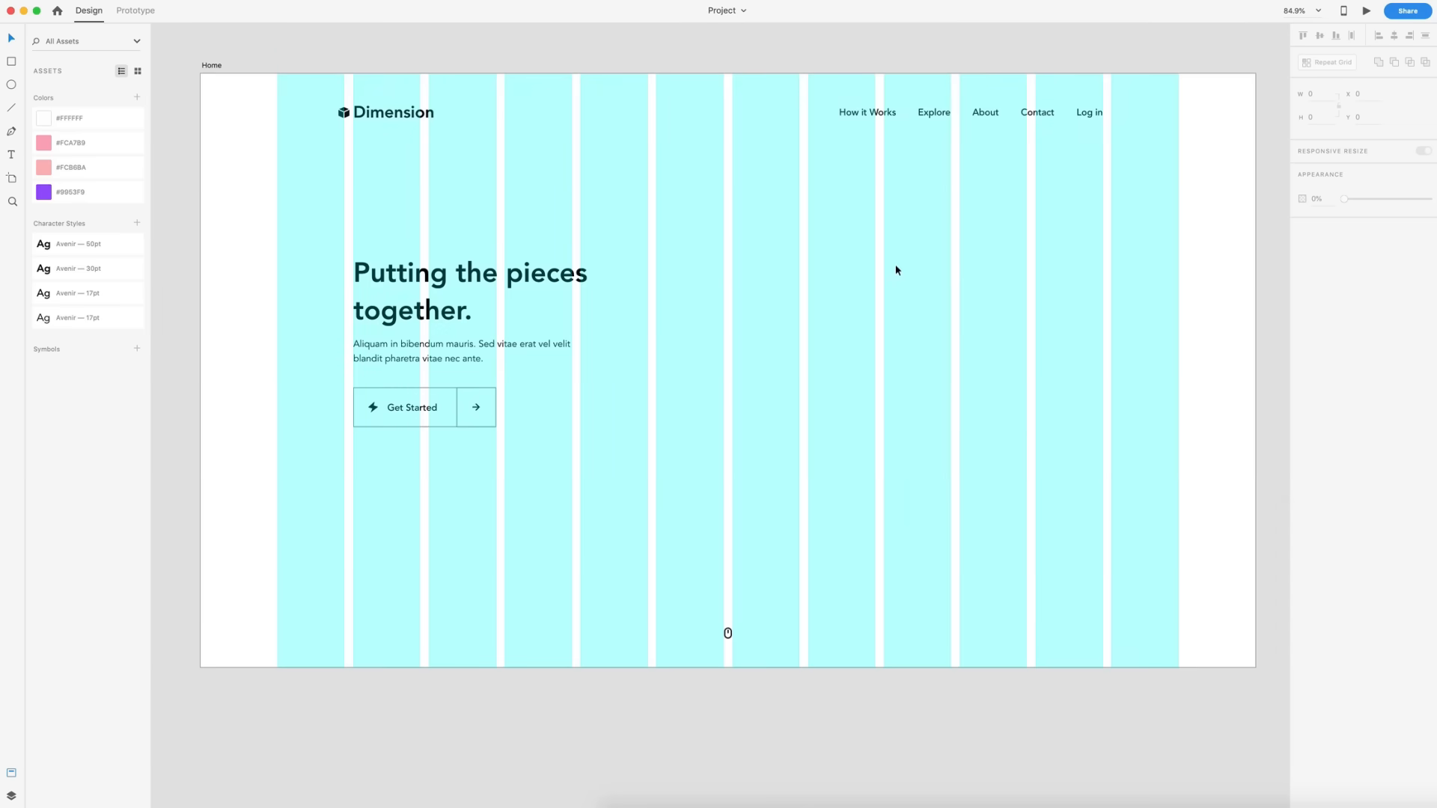
scroll(896, 267, right, 1)
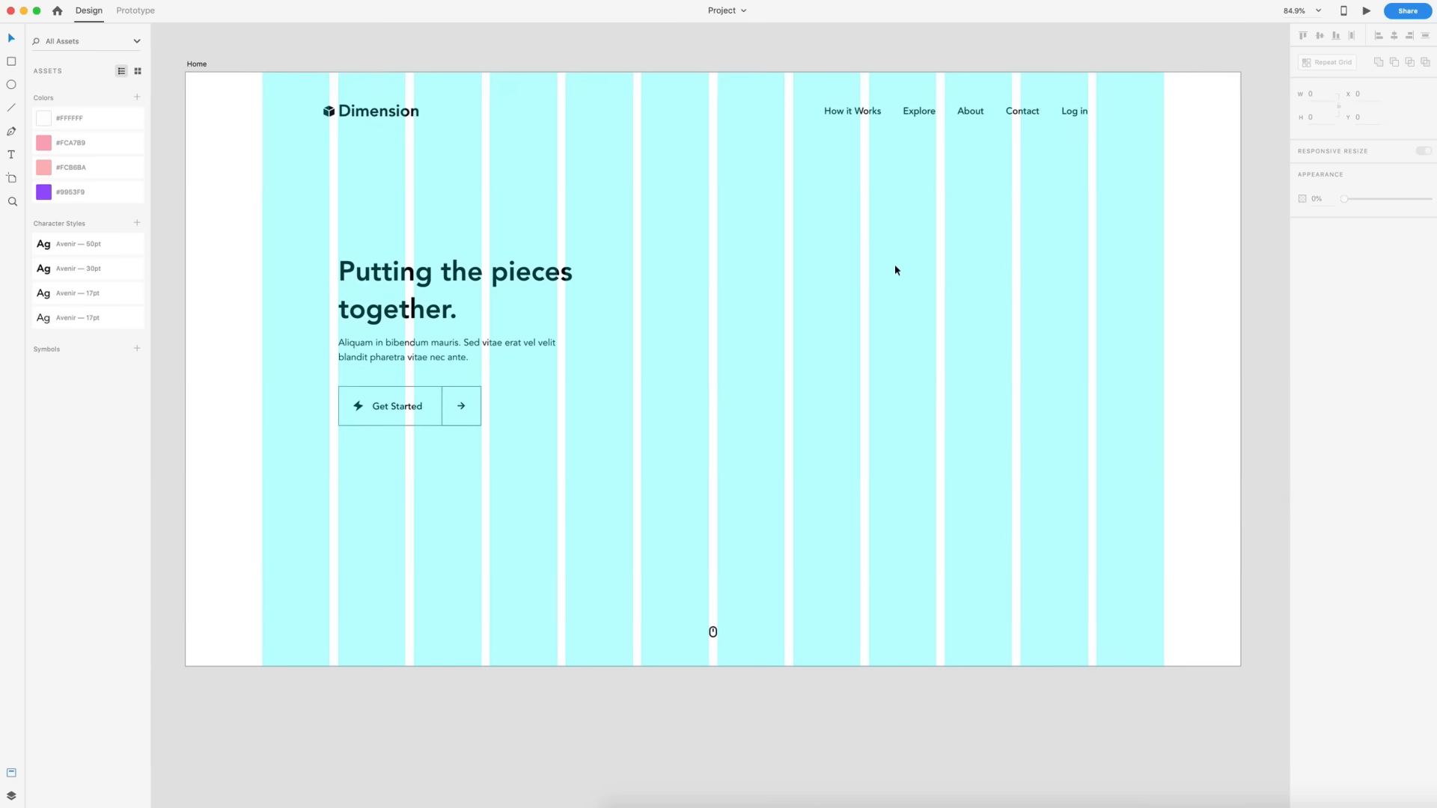
click(194, 64)
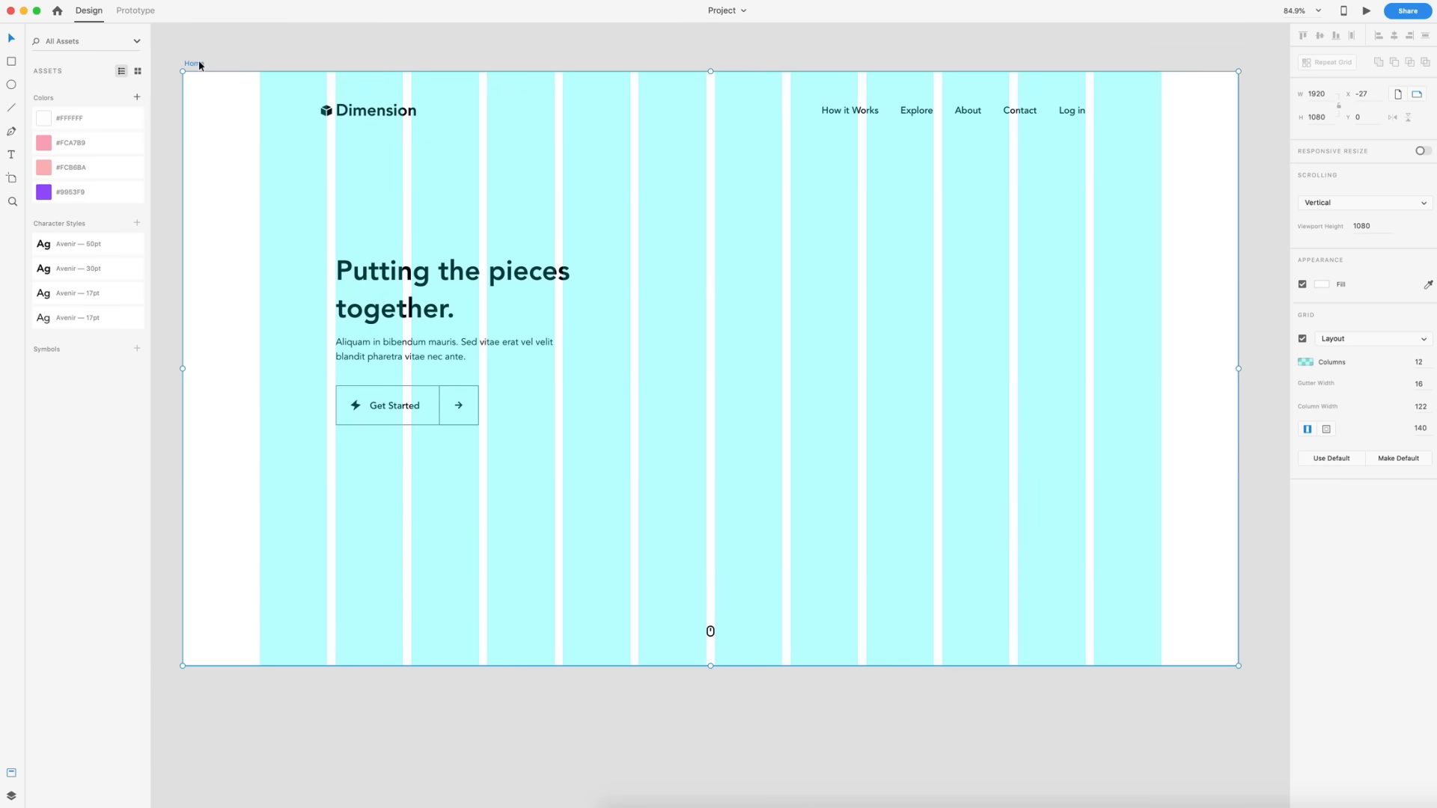
click(44, 196)
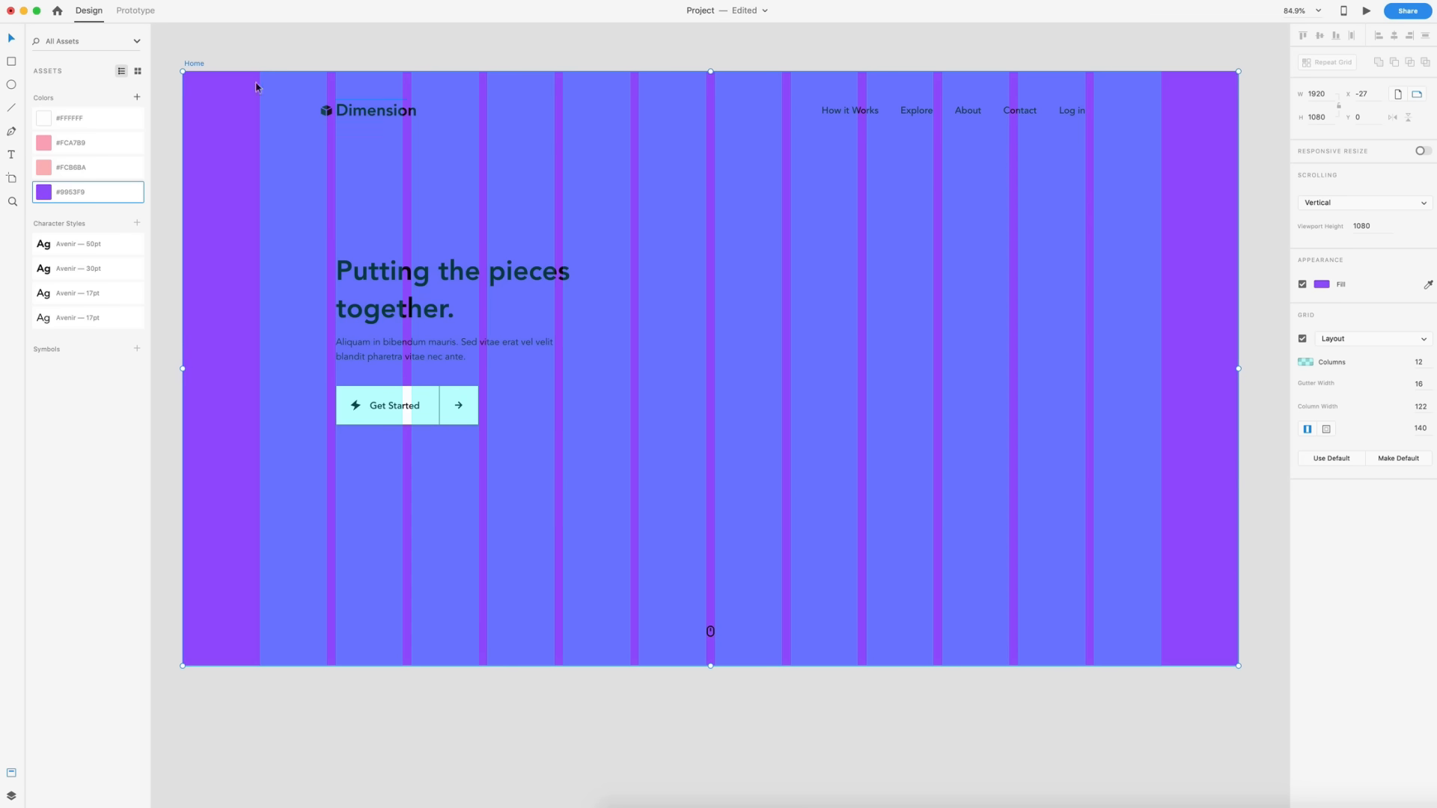
click(195, 65)
click(1301, 339)
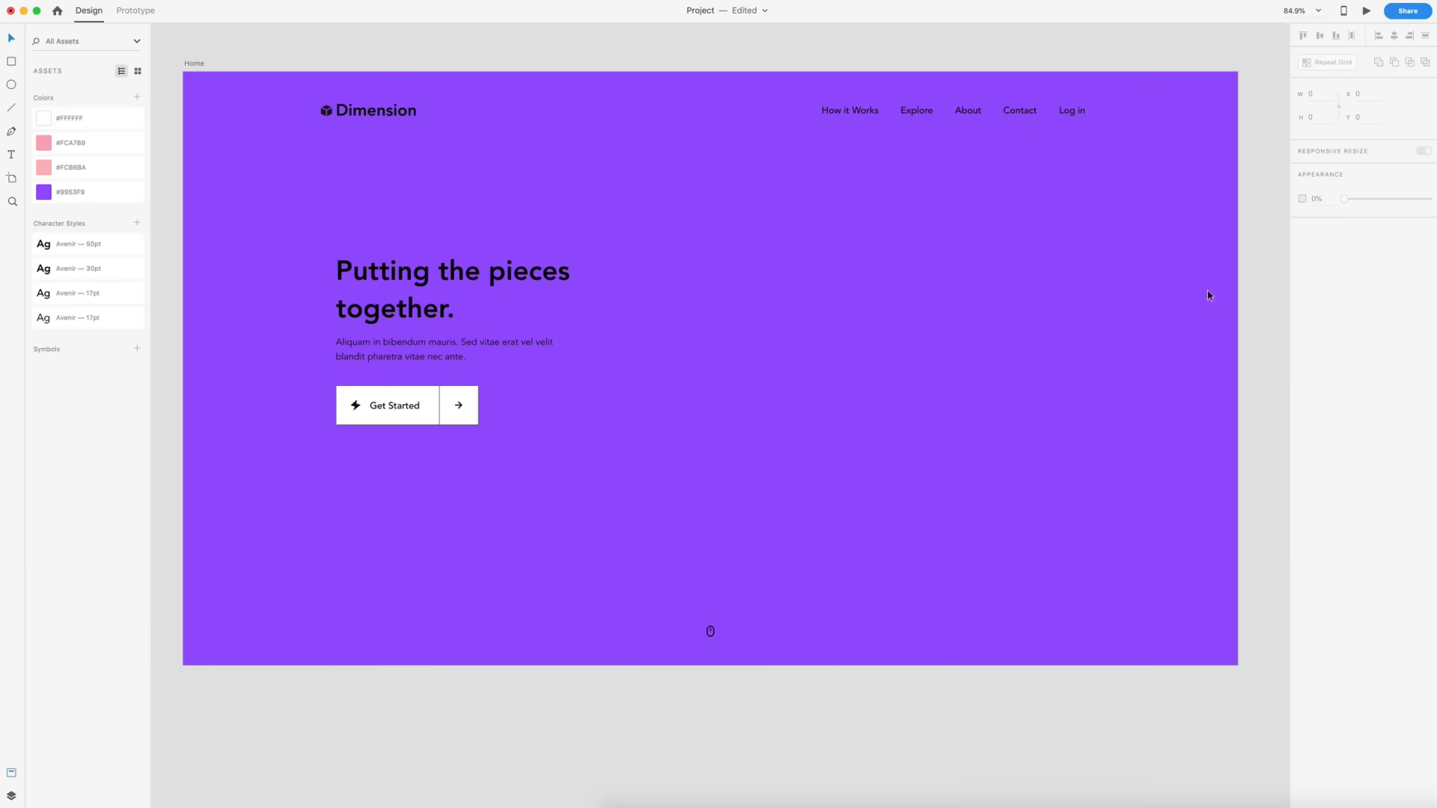
- Make the header navigation and hero headline and body text white with the #FFFFFF swatch
click(1143, 142)
drag(1164, 140, 261, 93)
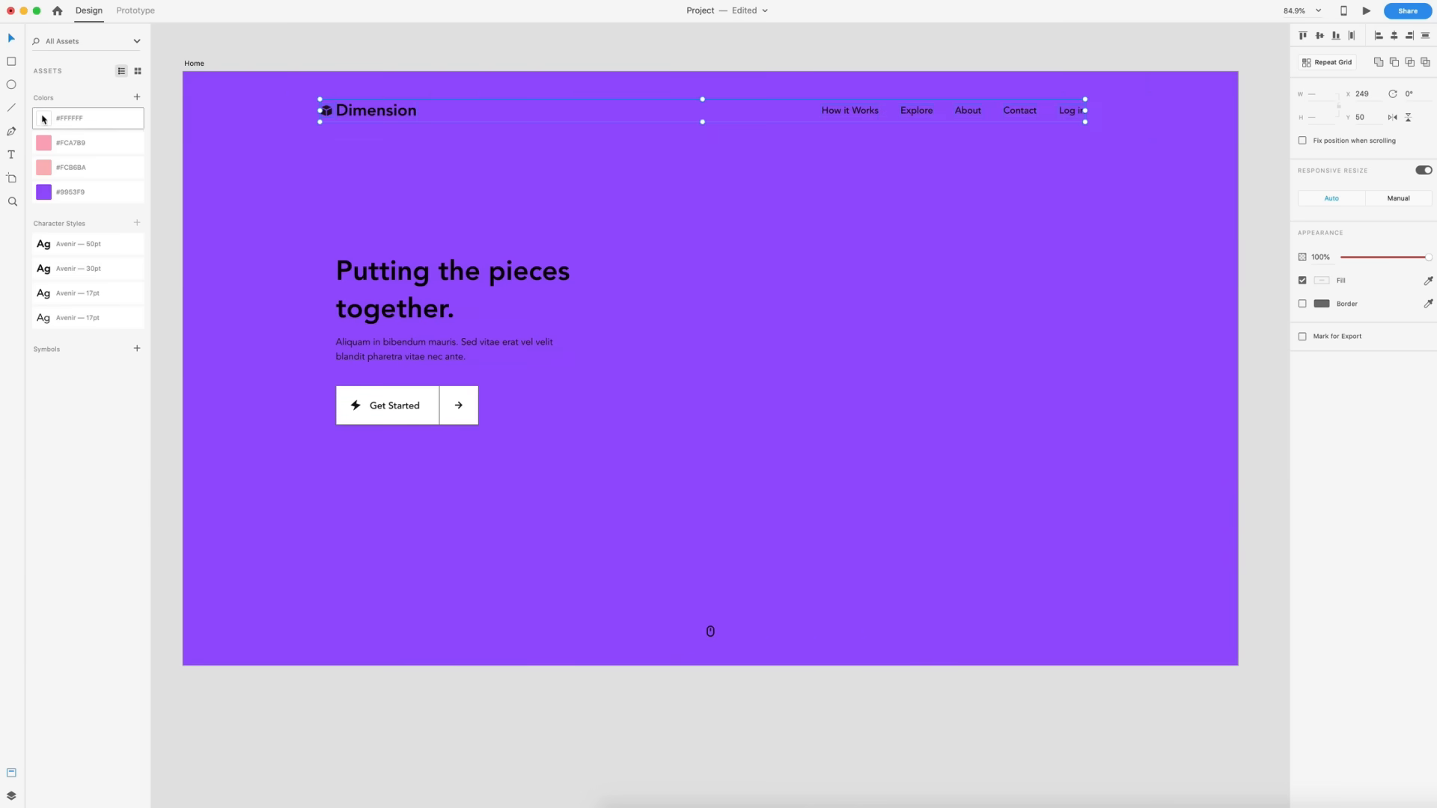
drag(254, 197, 533, 356)
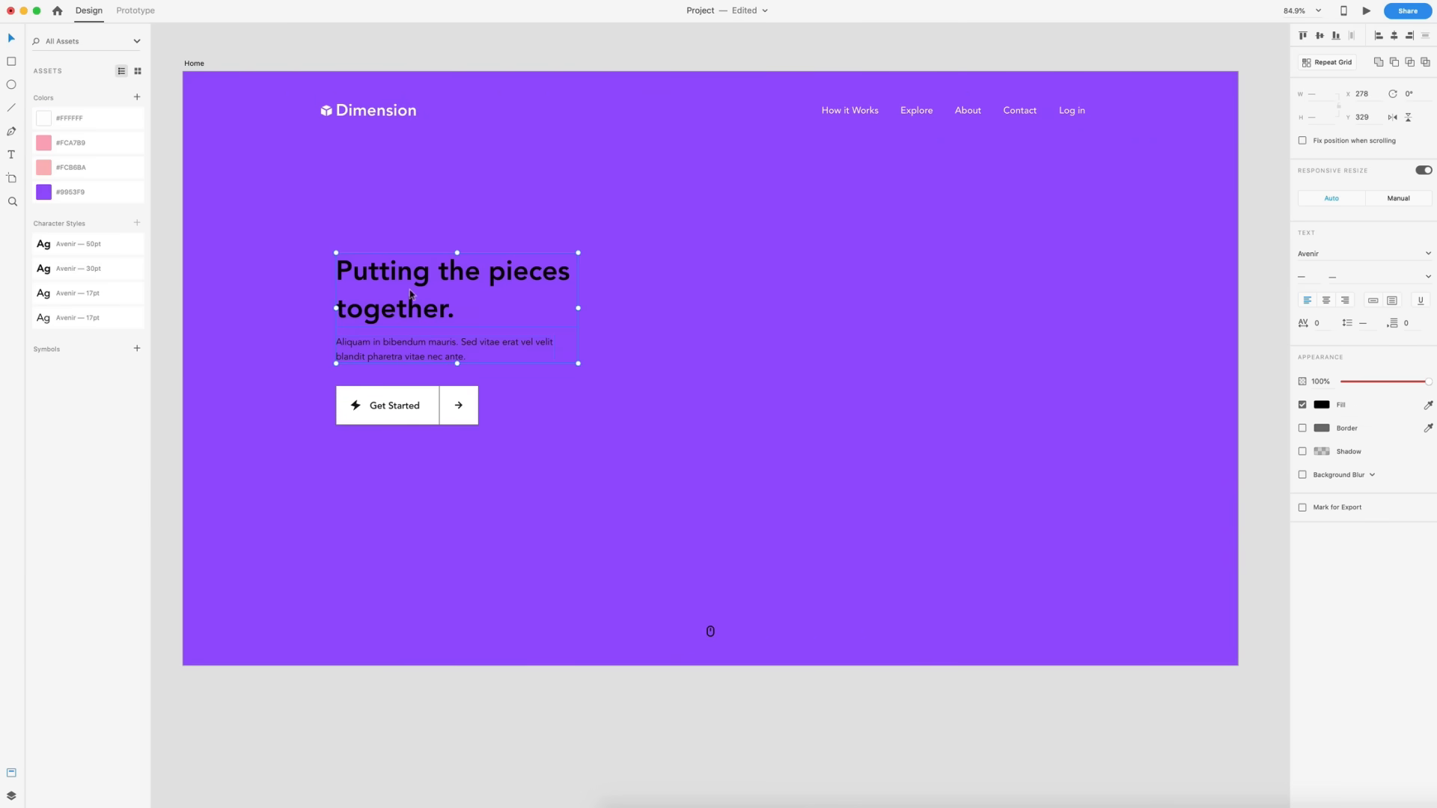
click(48, 124)
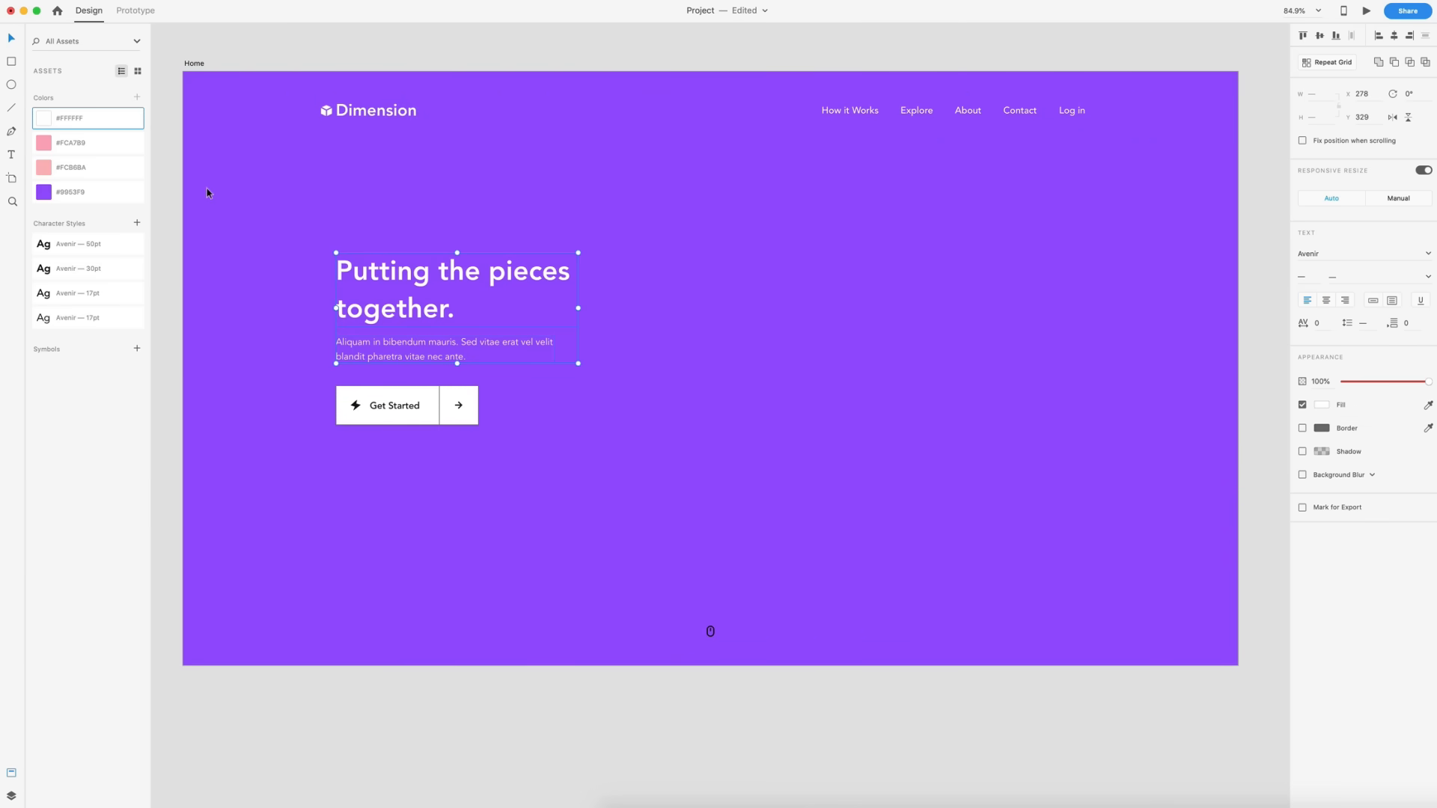
- Lower the hero body text's opacity to 60%
click(276, 343)
scroll(404, 341, up, 3)
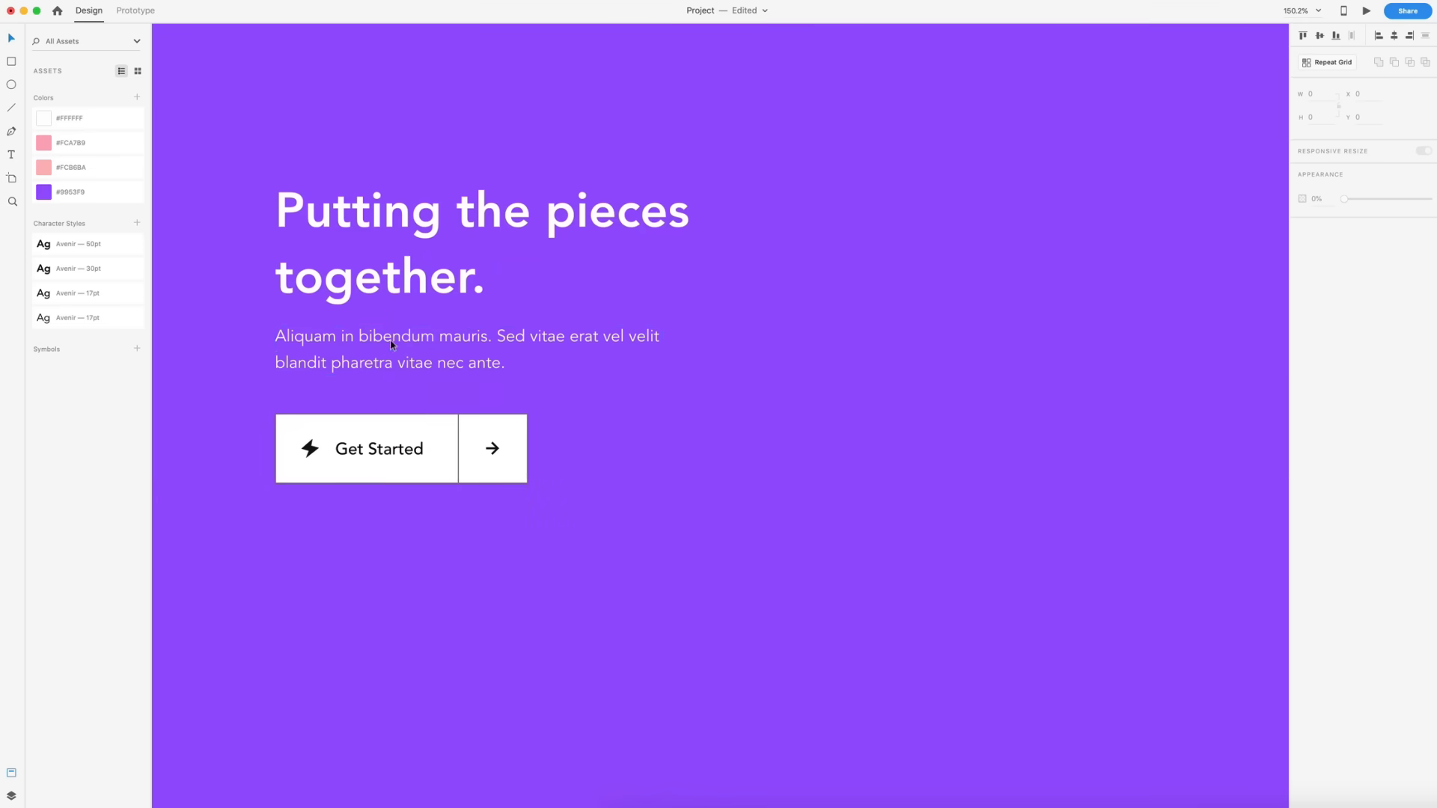
click(393, 344)
drag(1388, 385, 1395, 384)
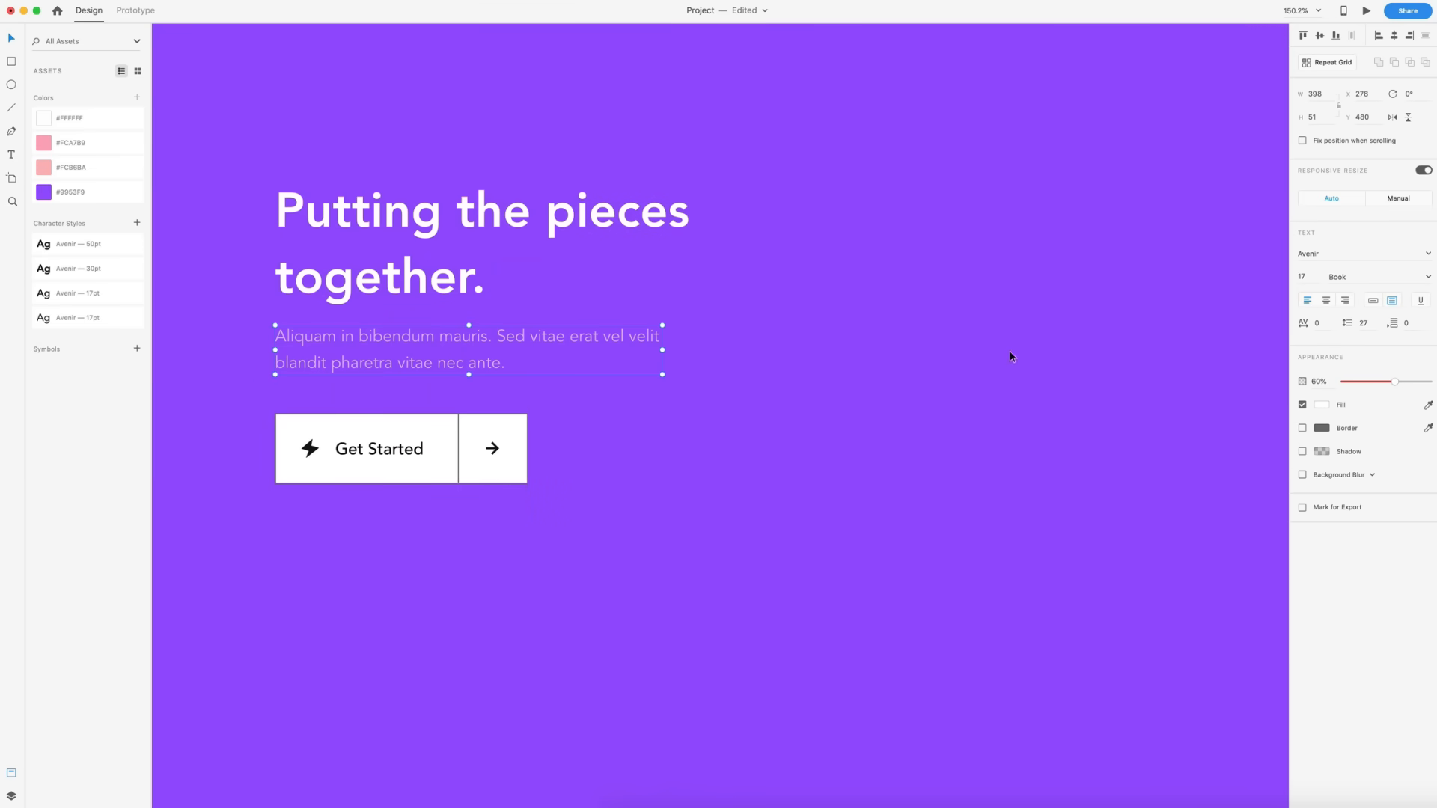
click(975, 353)
- Undo the body text opacity change
scroll(973, 348, down, 5)
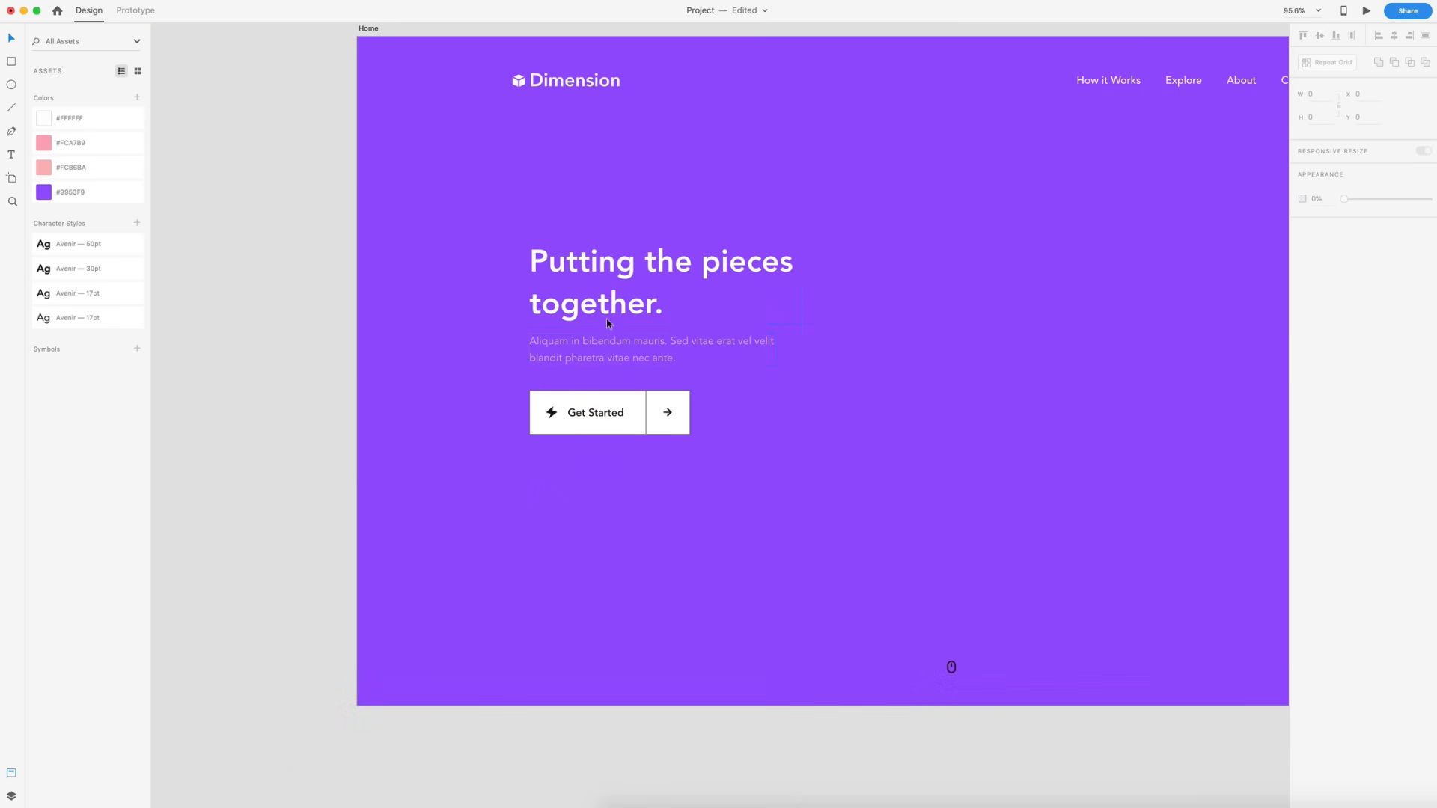
key(super+z)
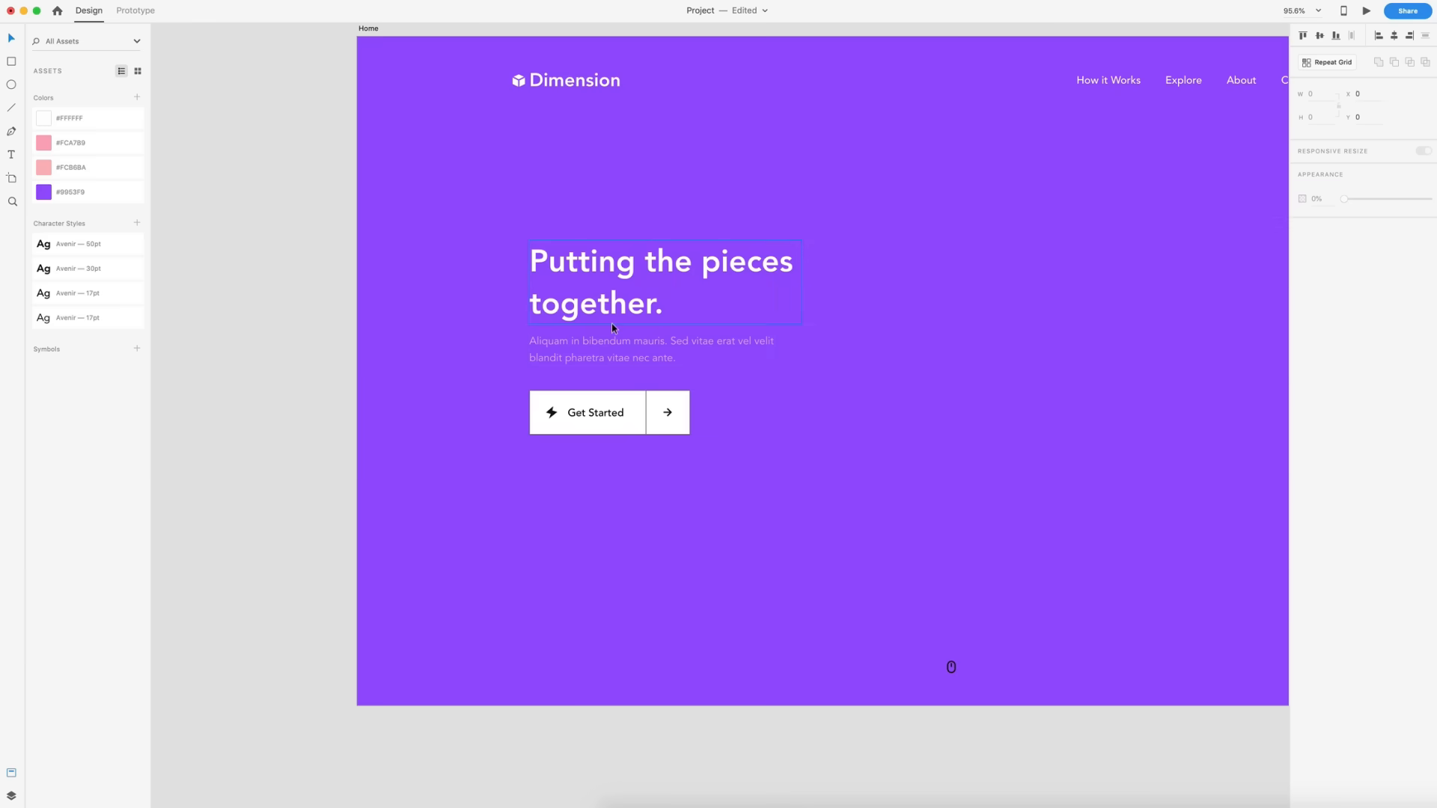
click(818, 394)
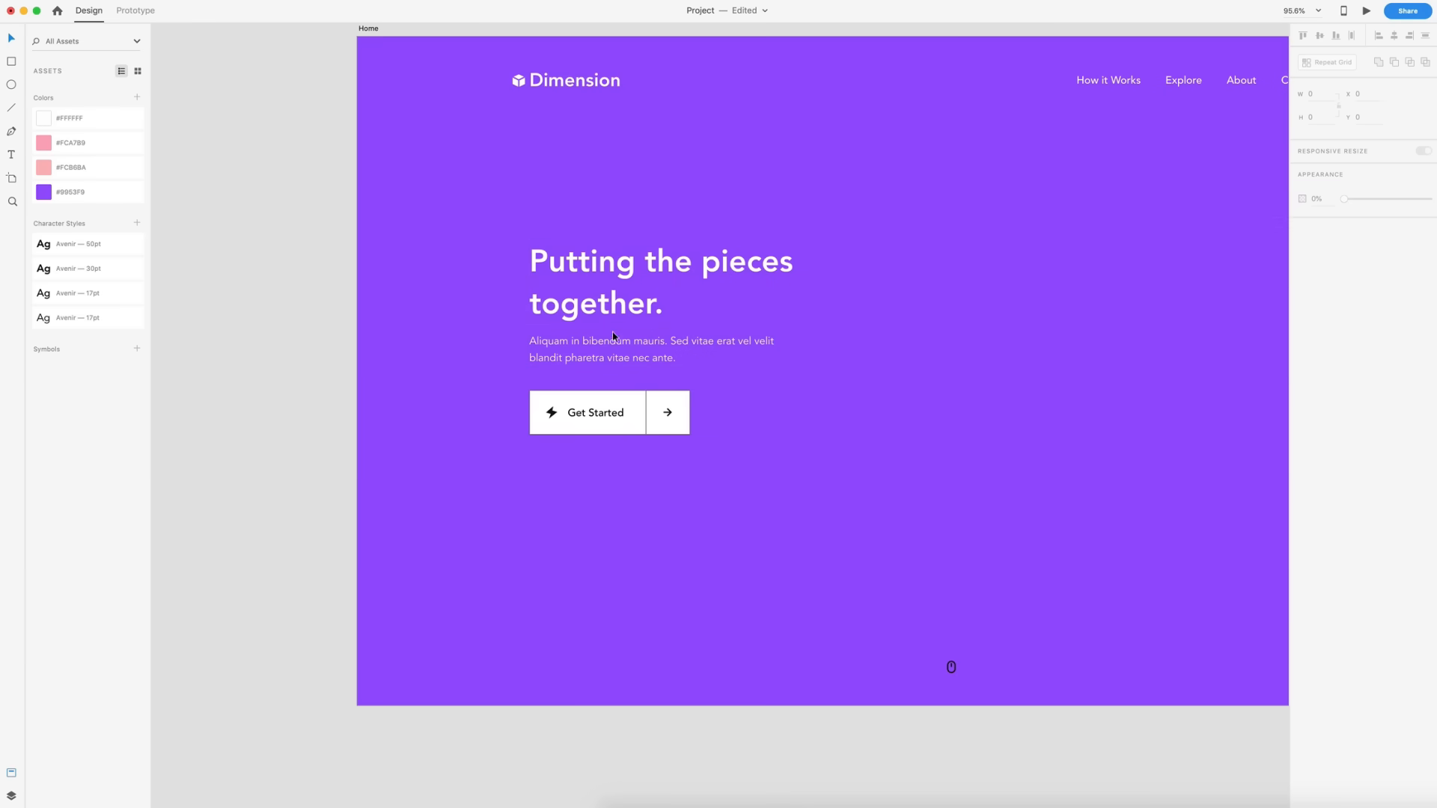
- Set the hero body text's opacity to 58%
click(687, 348)
drag(1428, 382, 1393, 384)
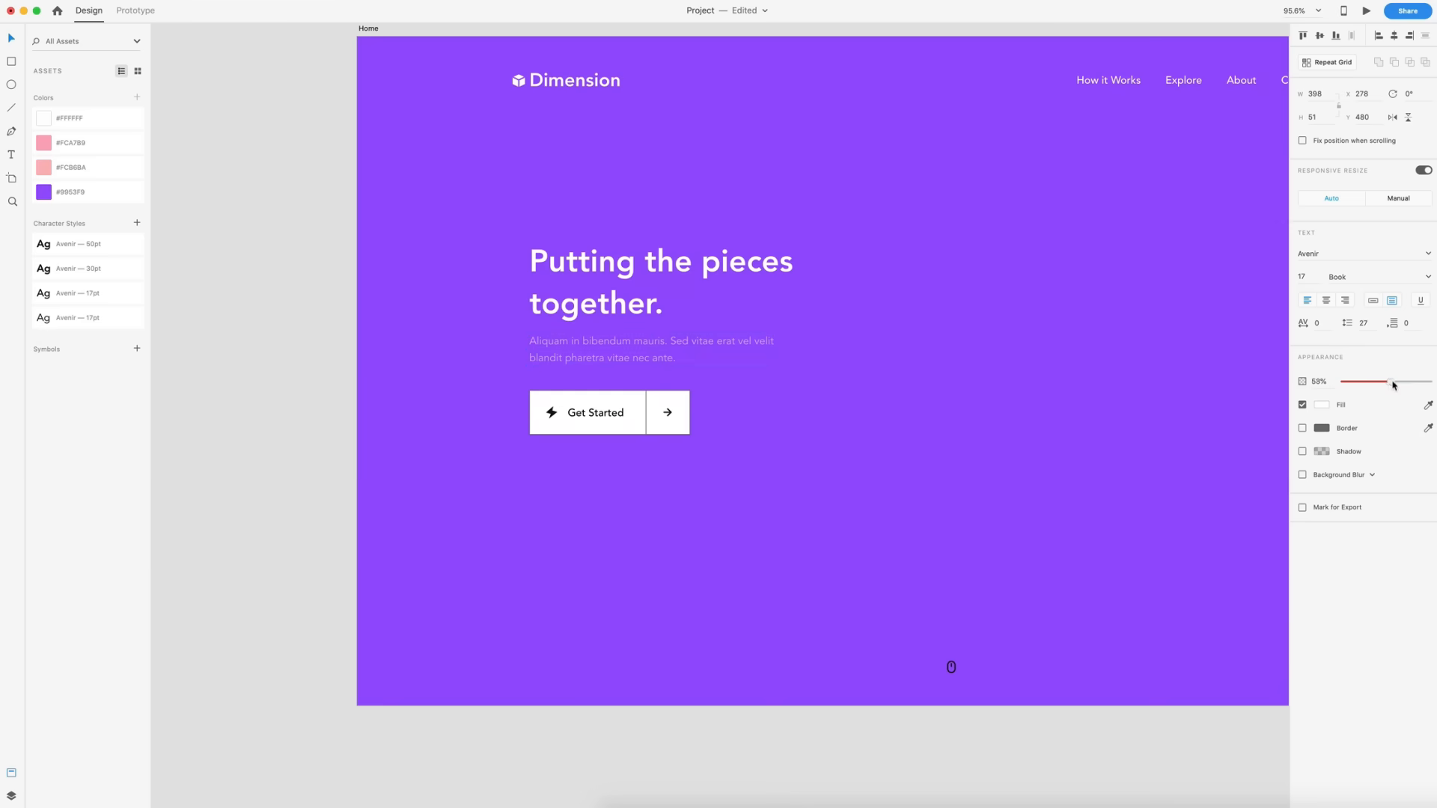
click(987, 345)
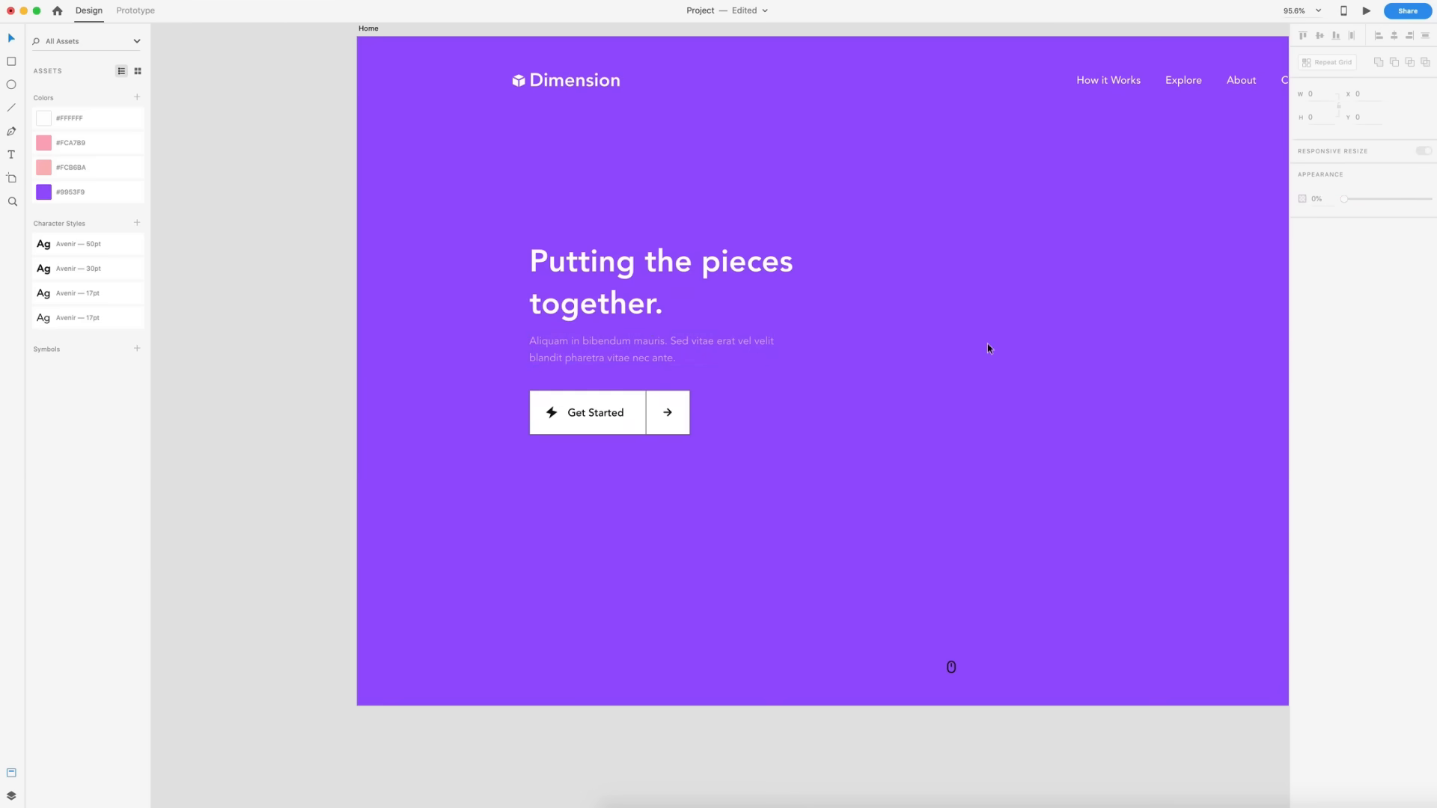
scroll(987, 345, right, 4)
scroll(986, 345, up, 1)
scroll(796, 532, left, 3)
scroll(795, 532, down, 1)
click(698, 695)
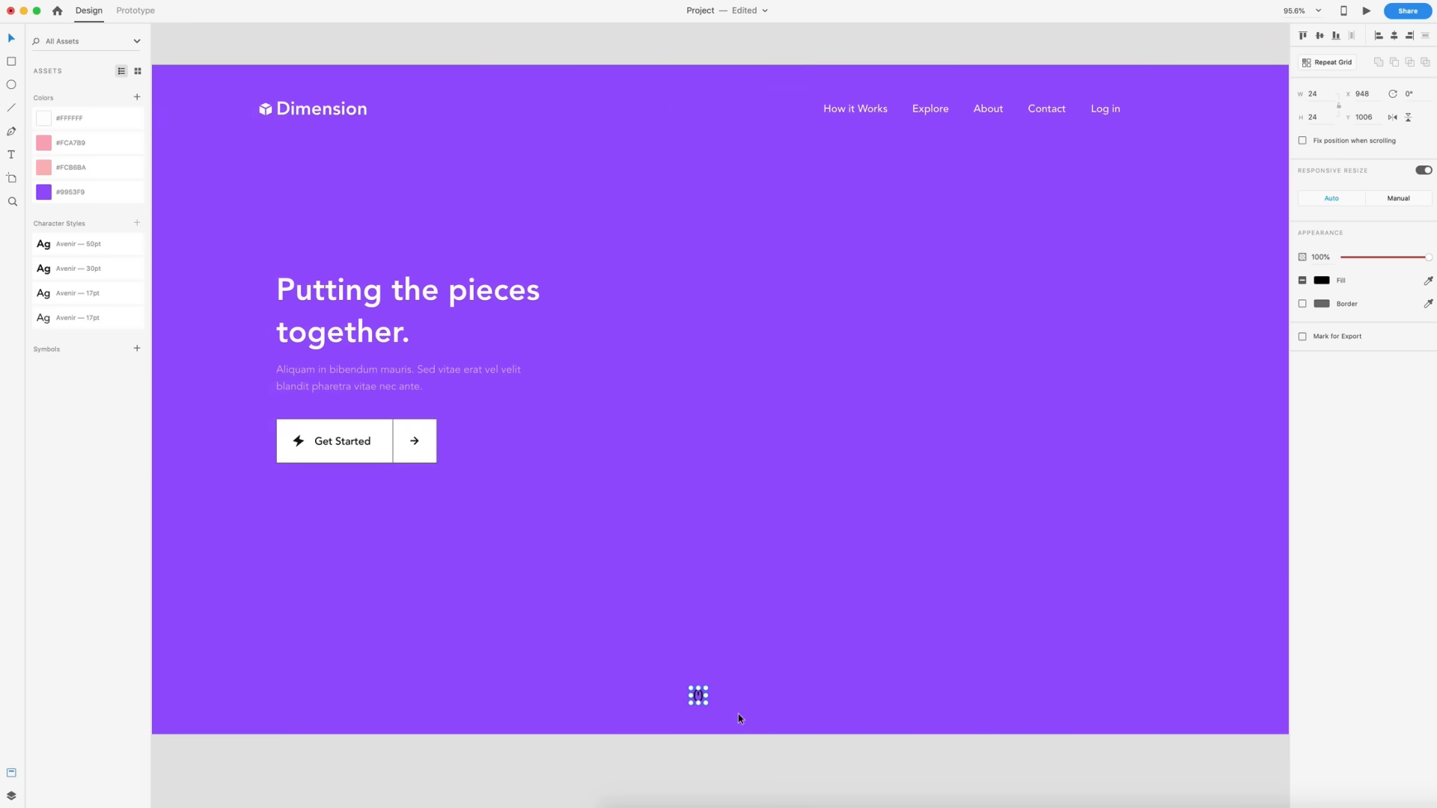
click(685, 213)
- Remove the Get Started button's border and fill it with the #FCB6BA swatch
scroll(443, 444, left, 3)
scroll(443, 444, down, 1)
scroll(442, 444, up, 6)
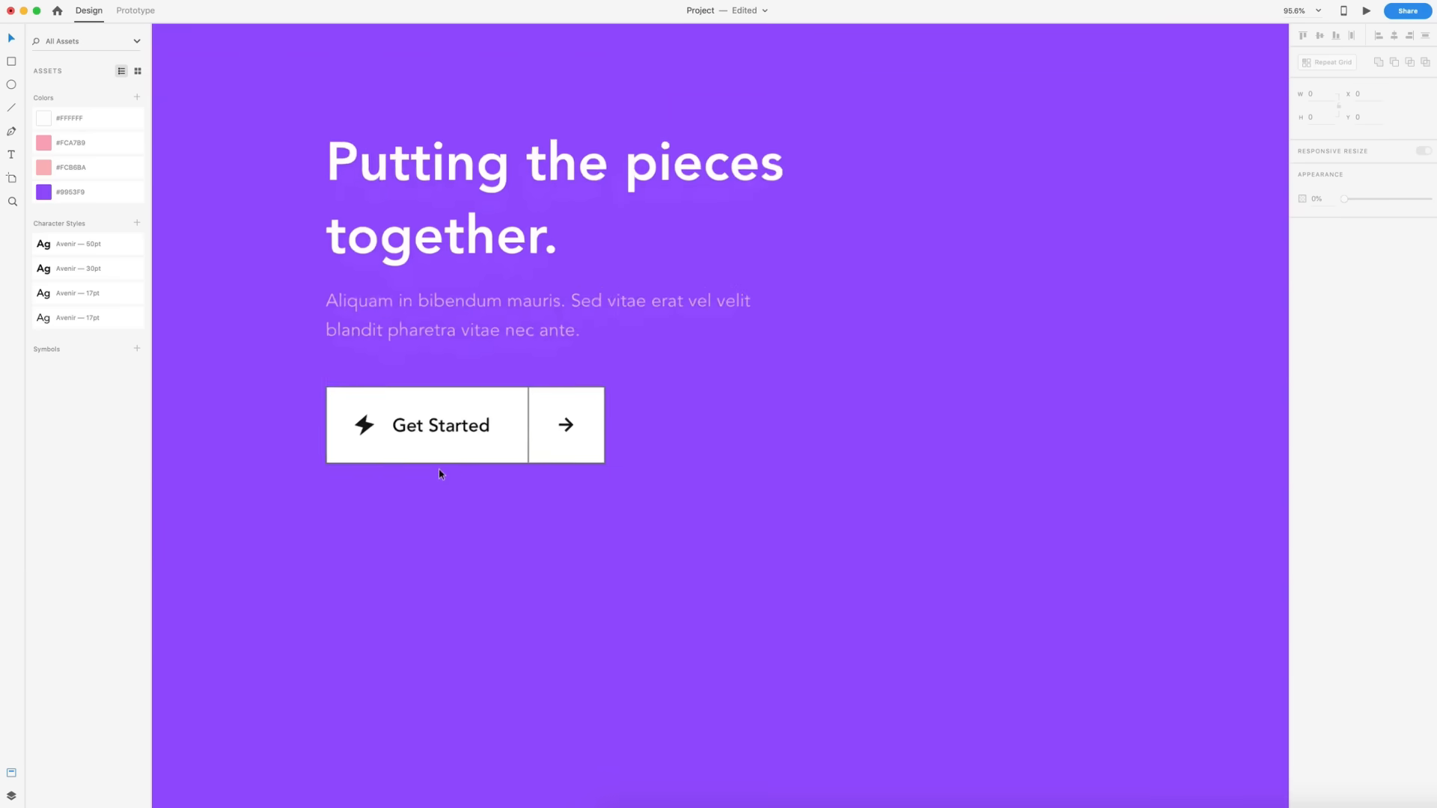
click(439, 456)
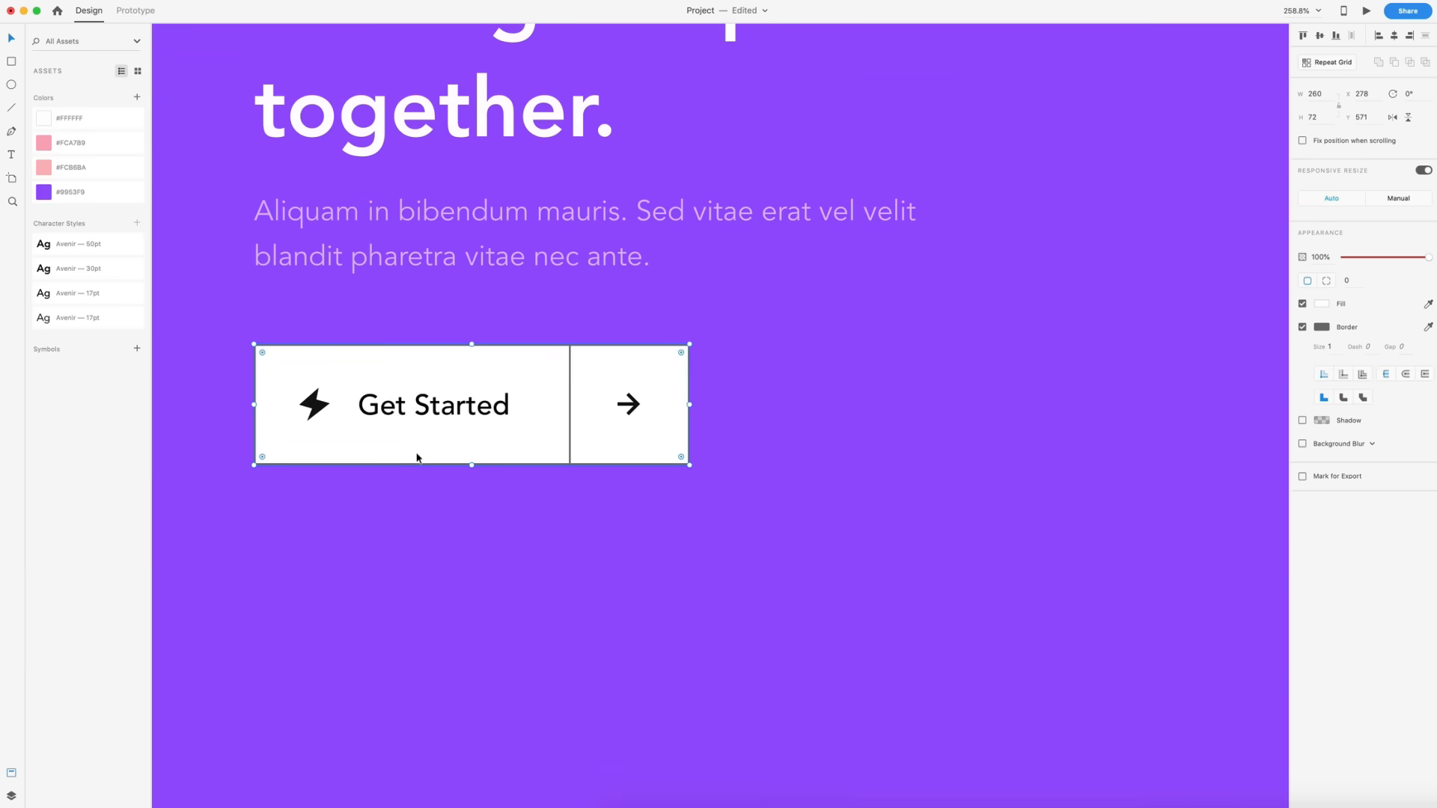
click(1302, 327)
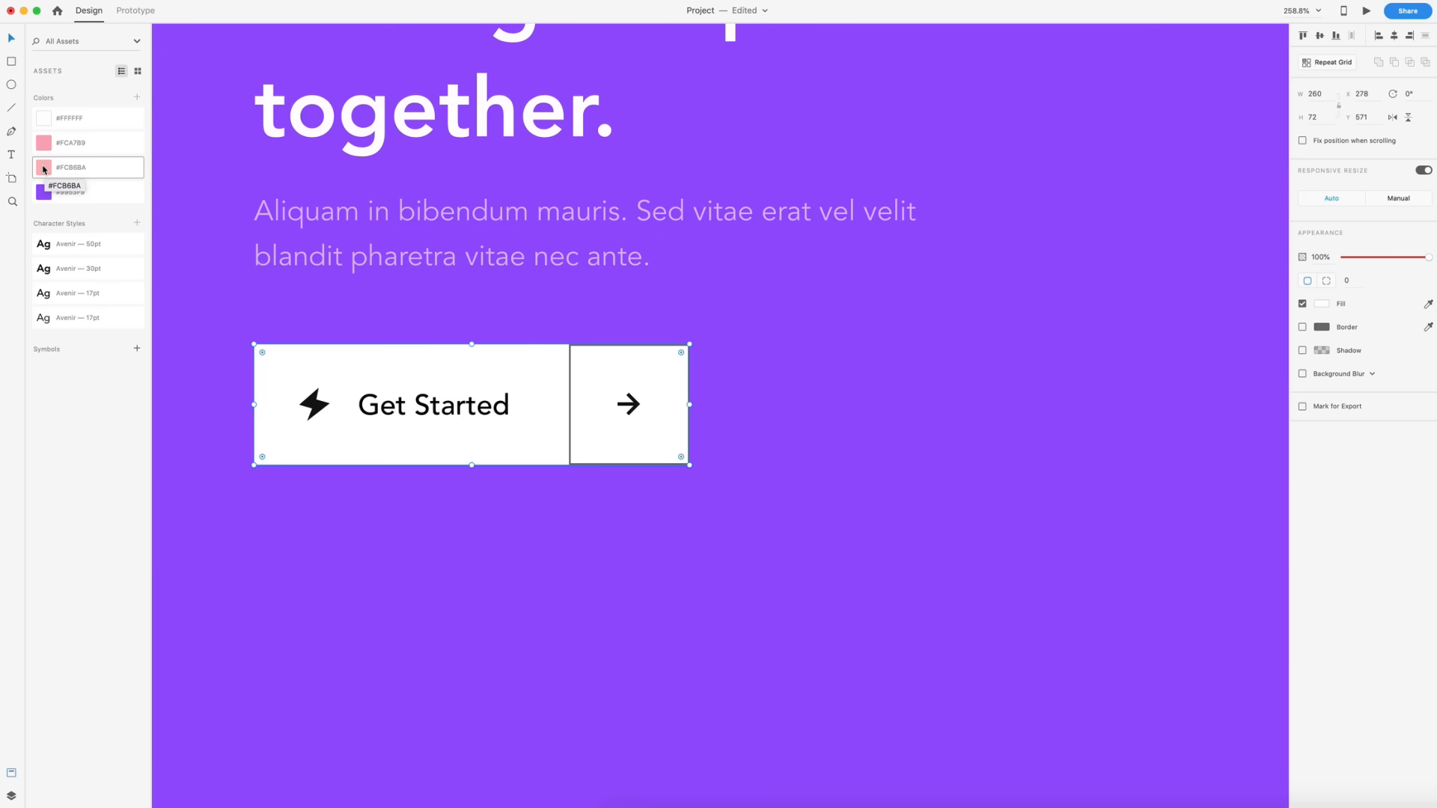
click(43, 168)
- Remove the arrow square's border and fill it with the #FCA7B9 swatch
click(610, 364)
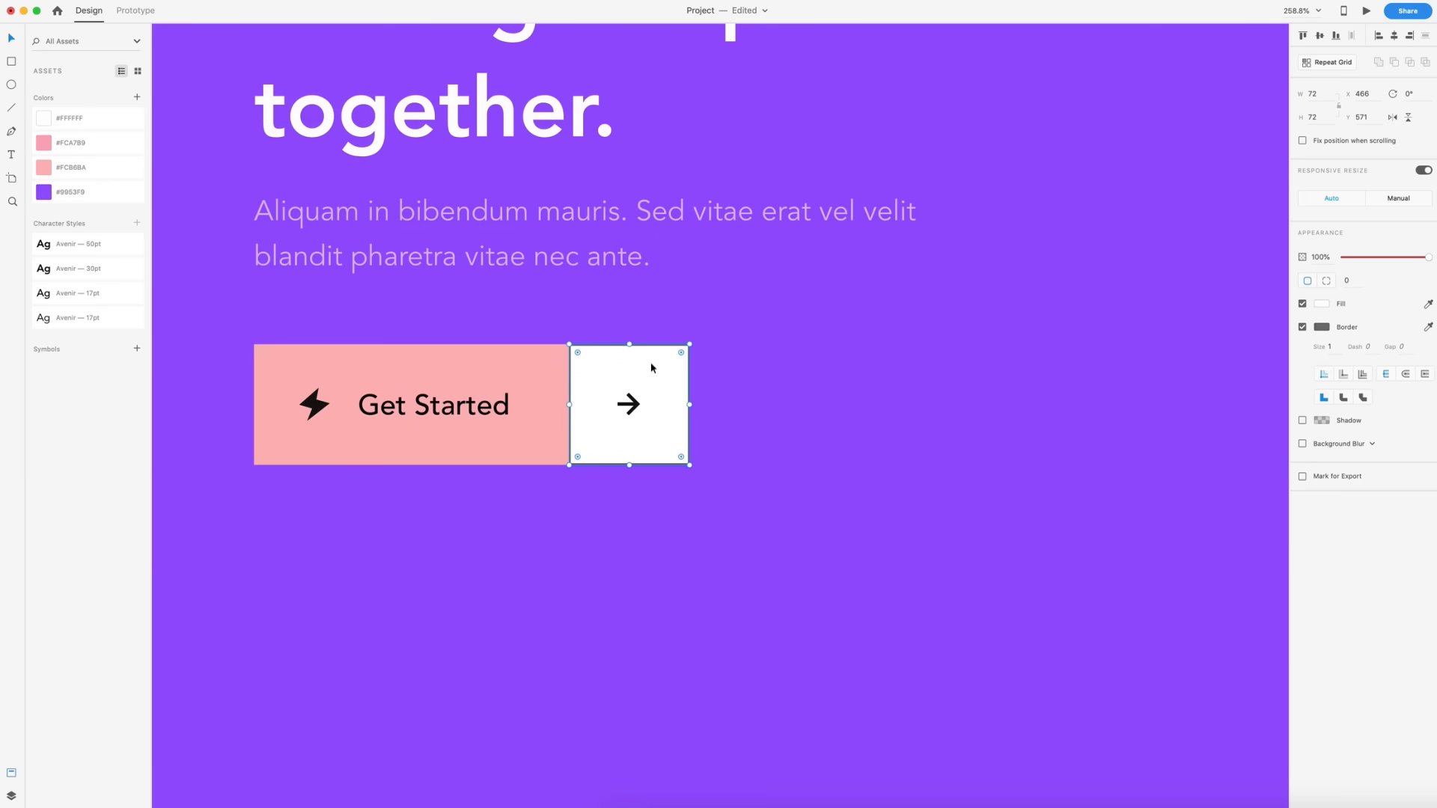
click(1302, 327)
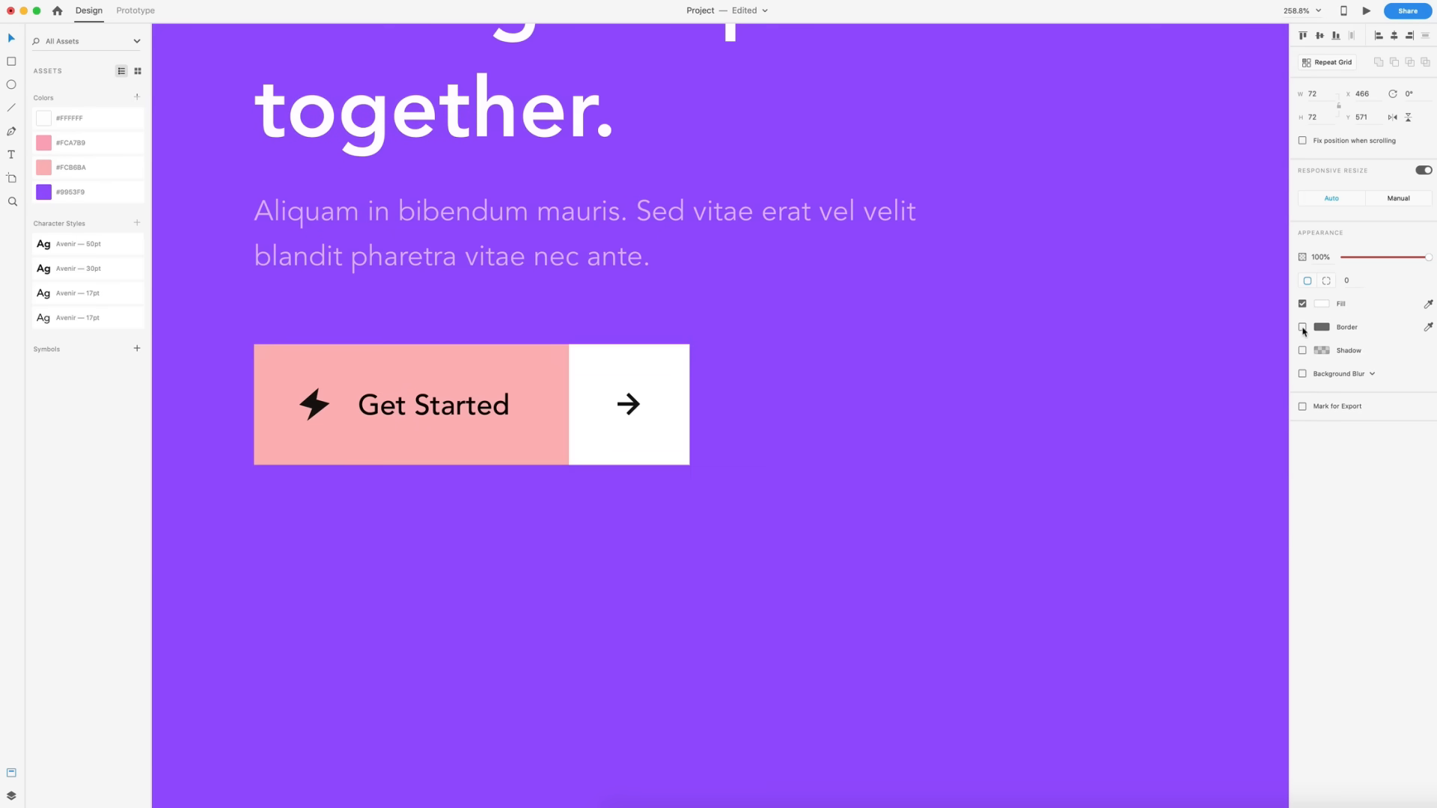
click(43, 143)
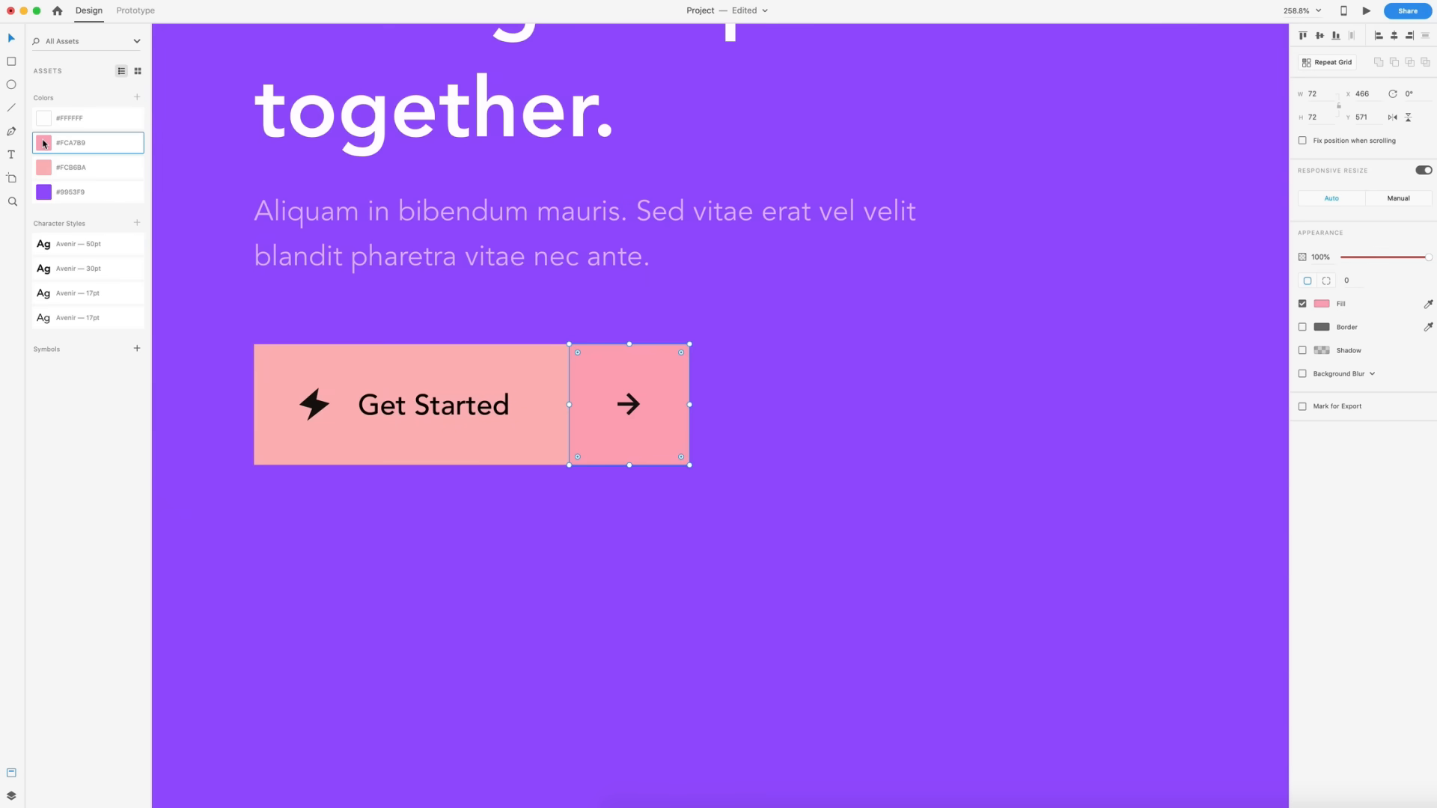
click(978, 399)
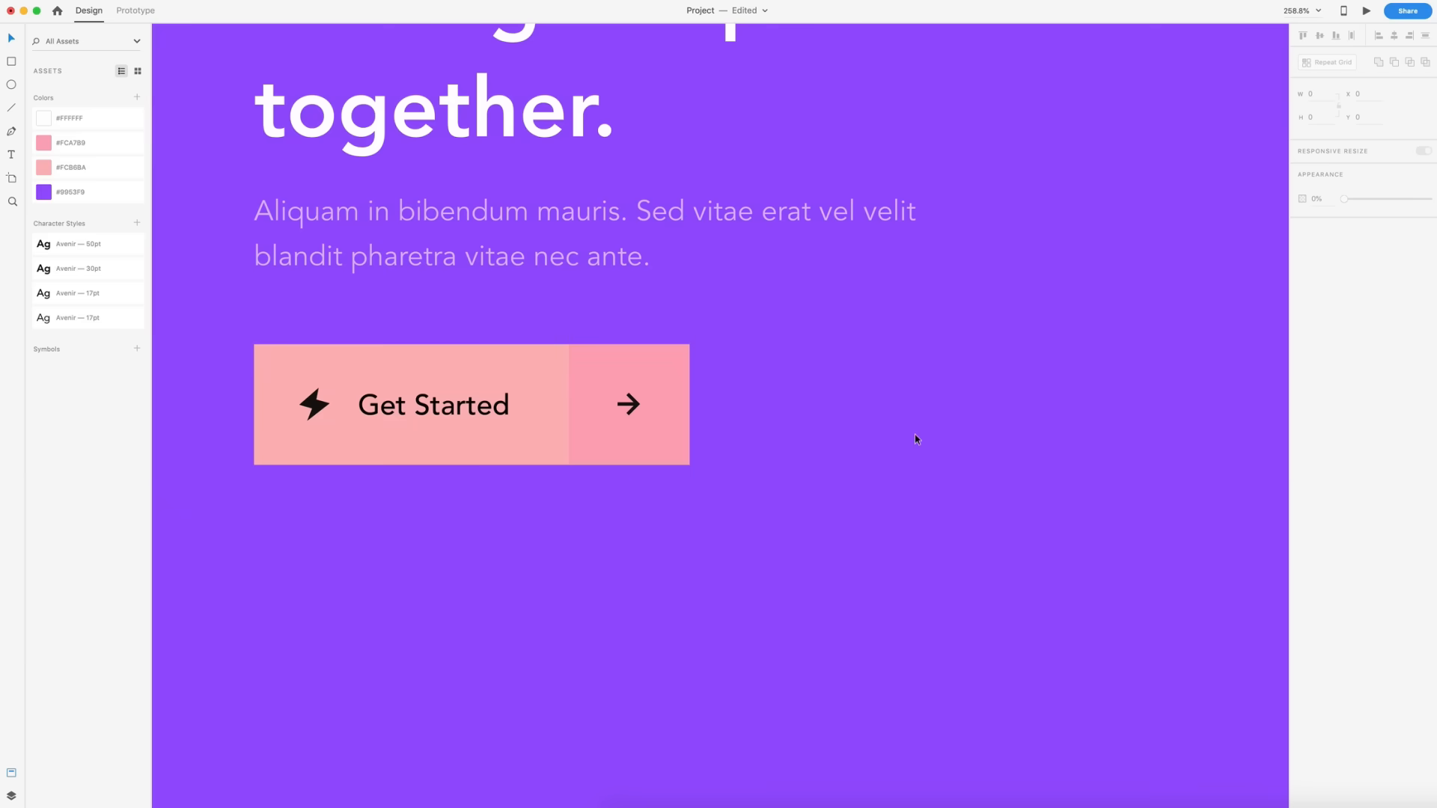
- Make the button's lightning bolt, Get Started label and arrow white with the #FFFFFF swatch
key(super+0)
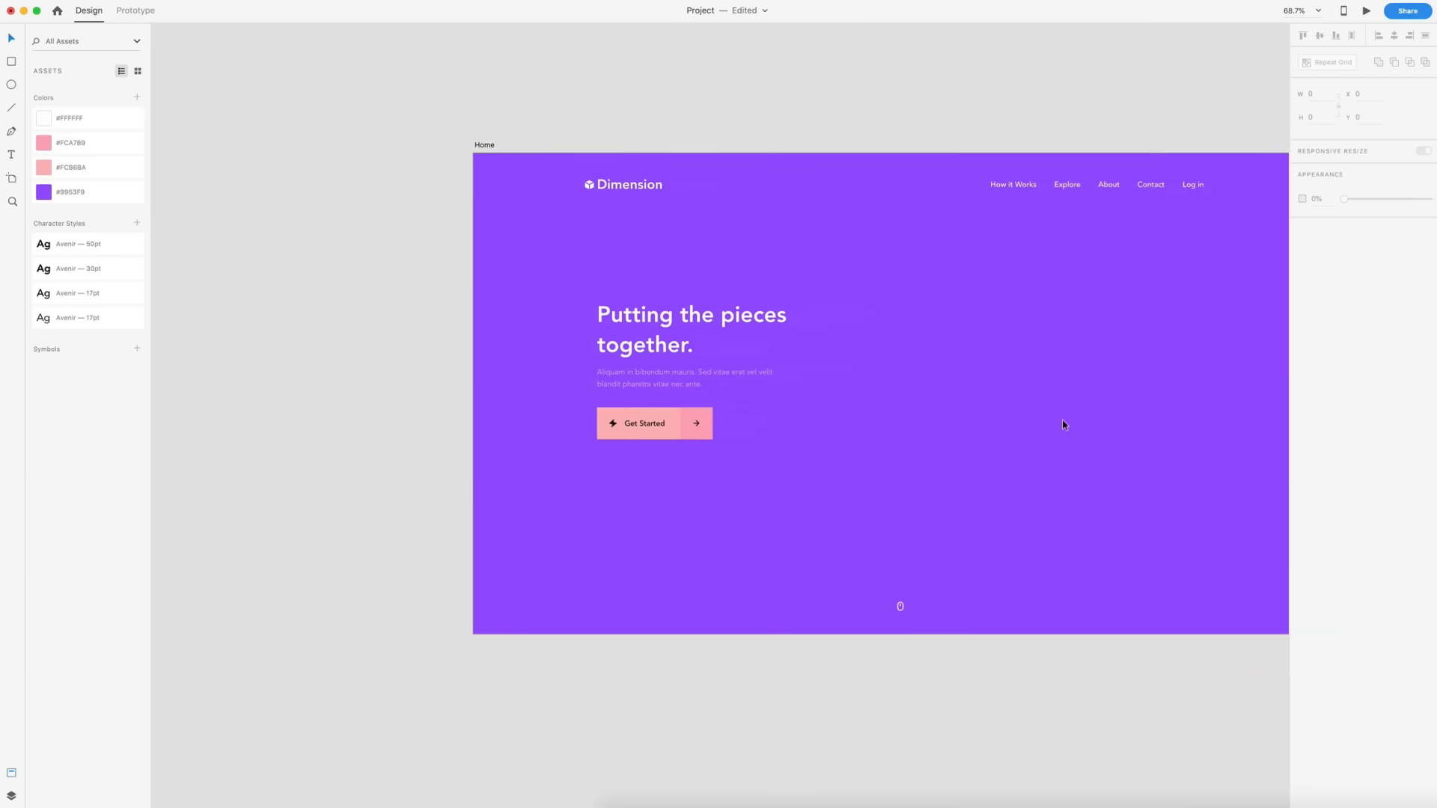
scroll(673, 436, up, 5)
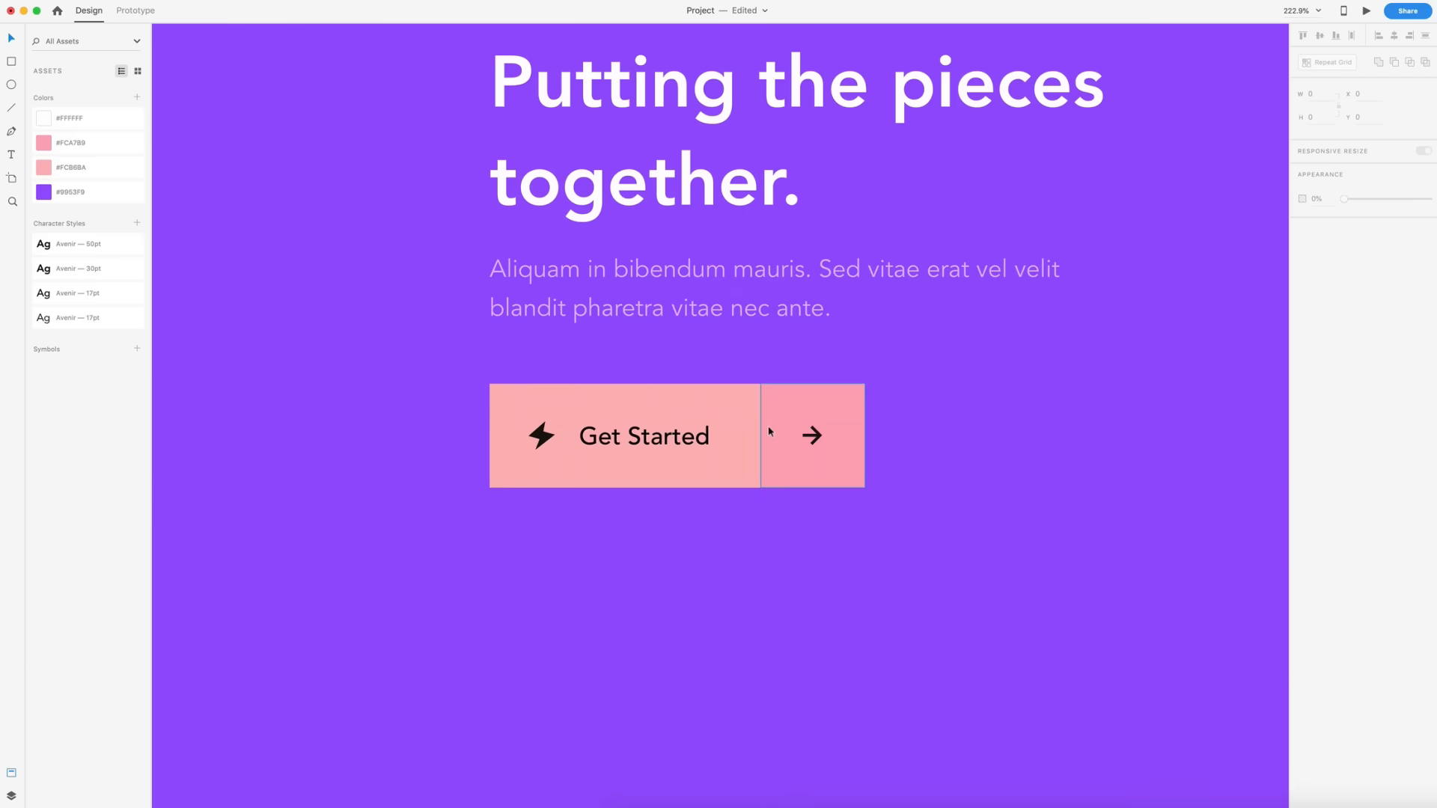
click(812, 435)
shift+click(658, 436)
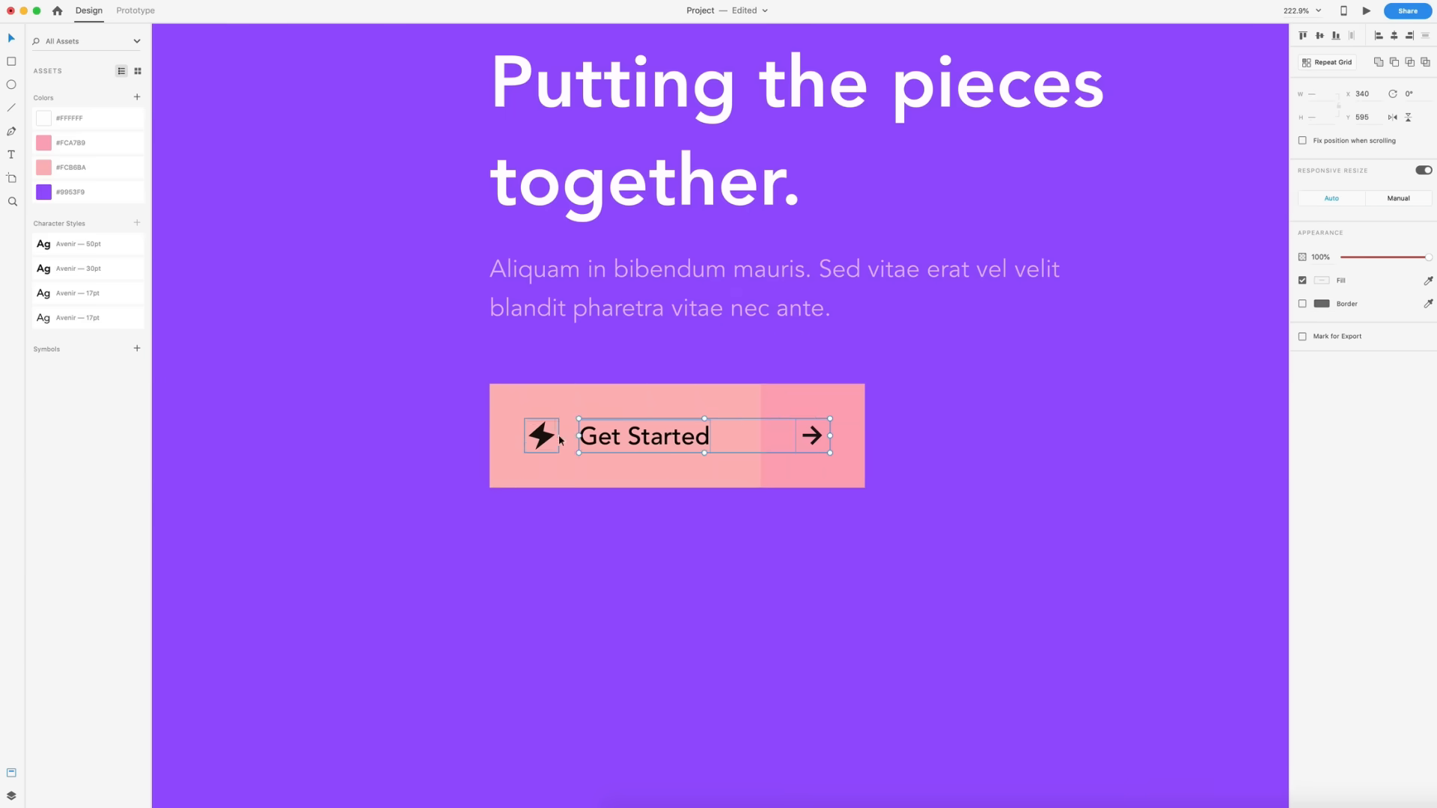
shift+click(558, 434)
click(54, 116)
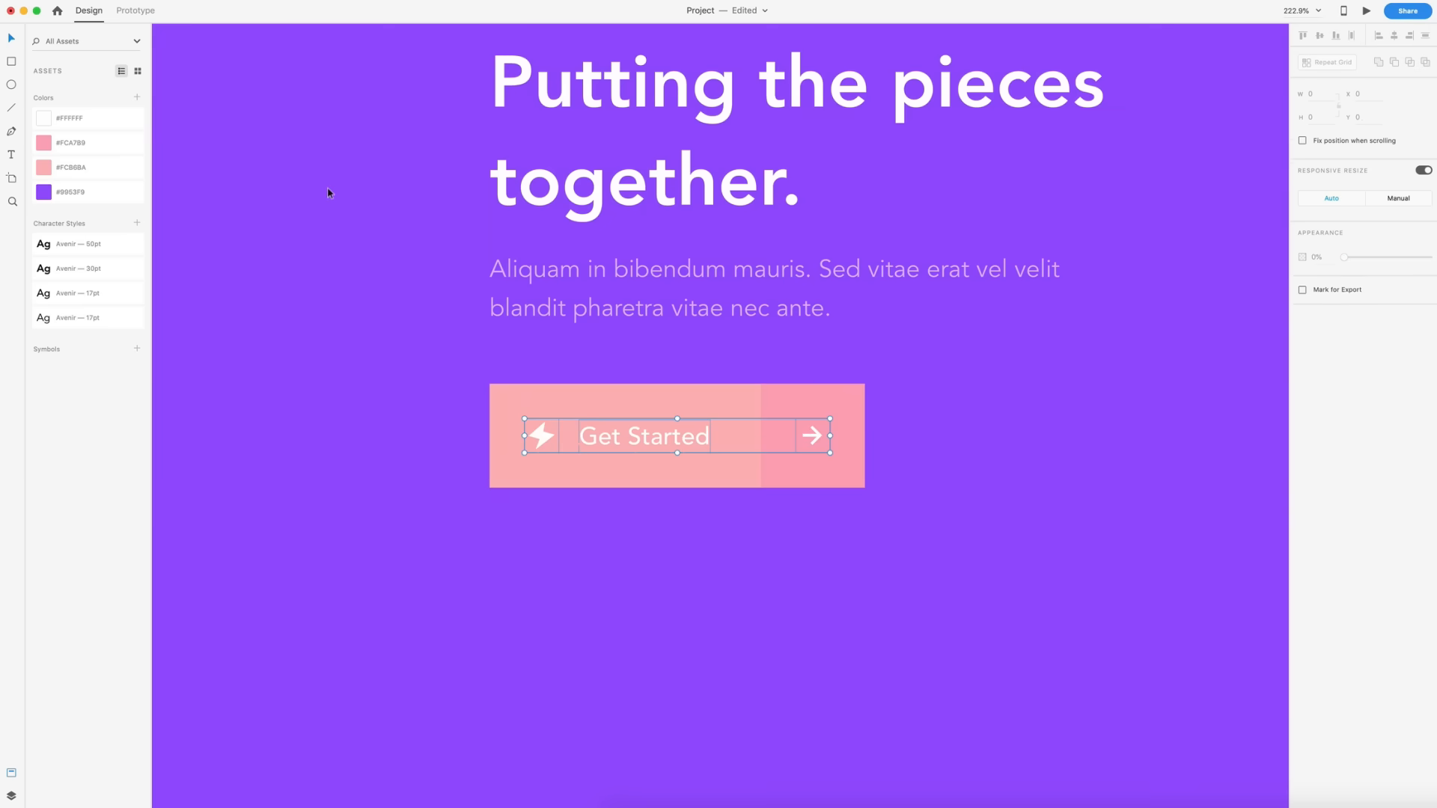
click(907, 409)
- Group the Get Started button's lightning bolt, label, arrow and background shapes together
scroll(906, 409, down, 5)
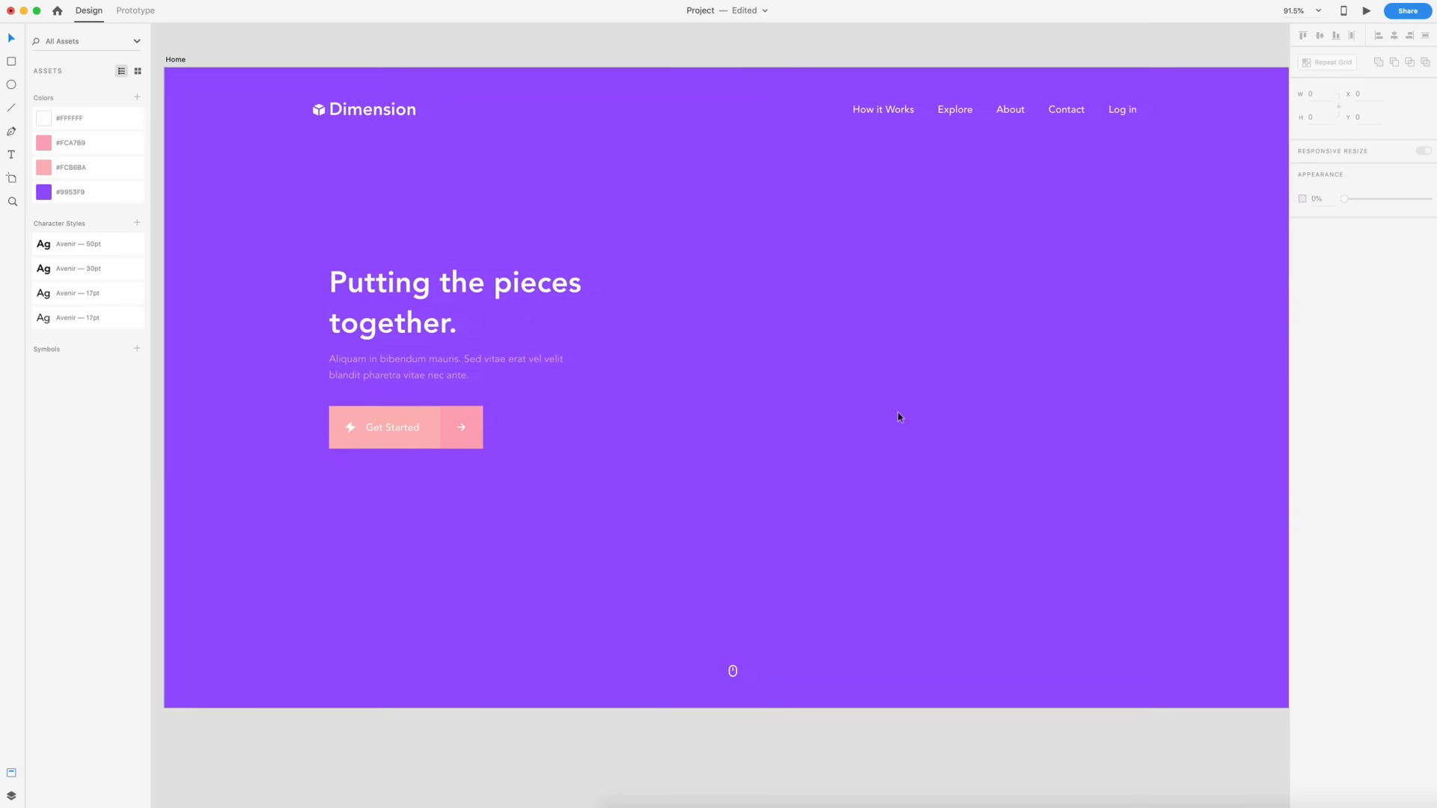
drag(519, 477, 264, 402)
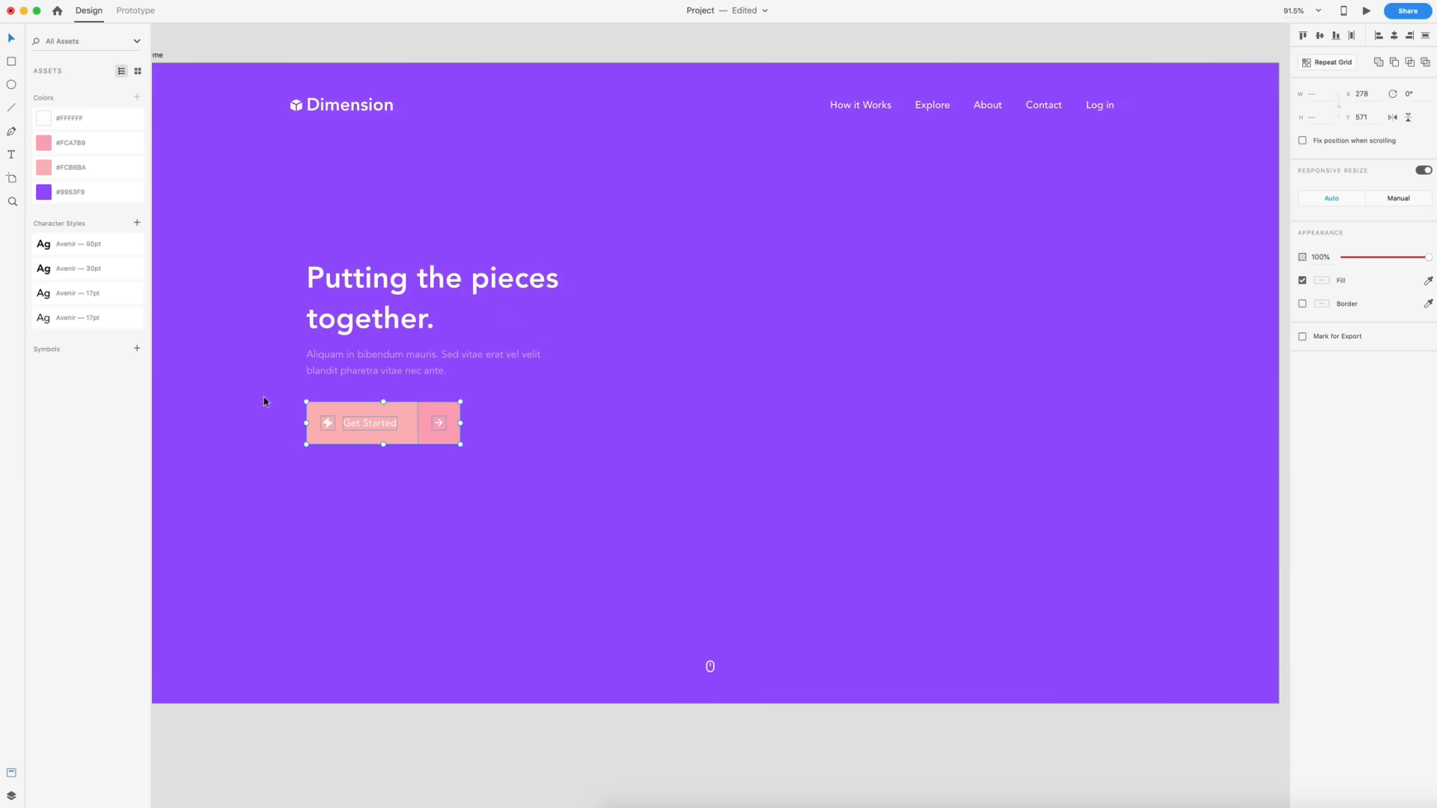
key(super+g)
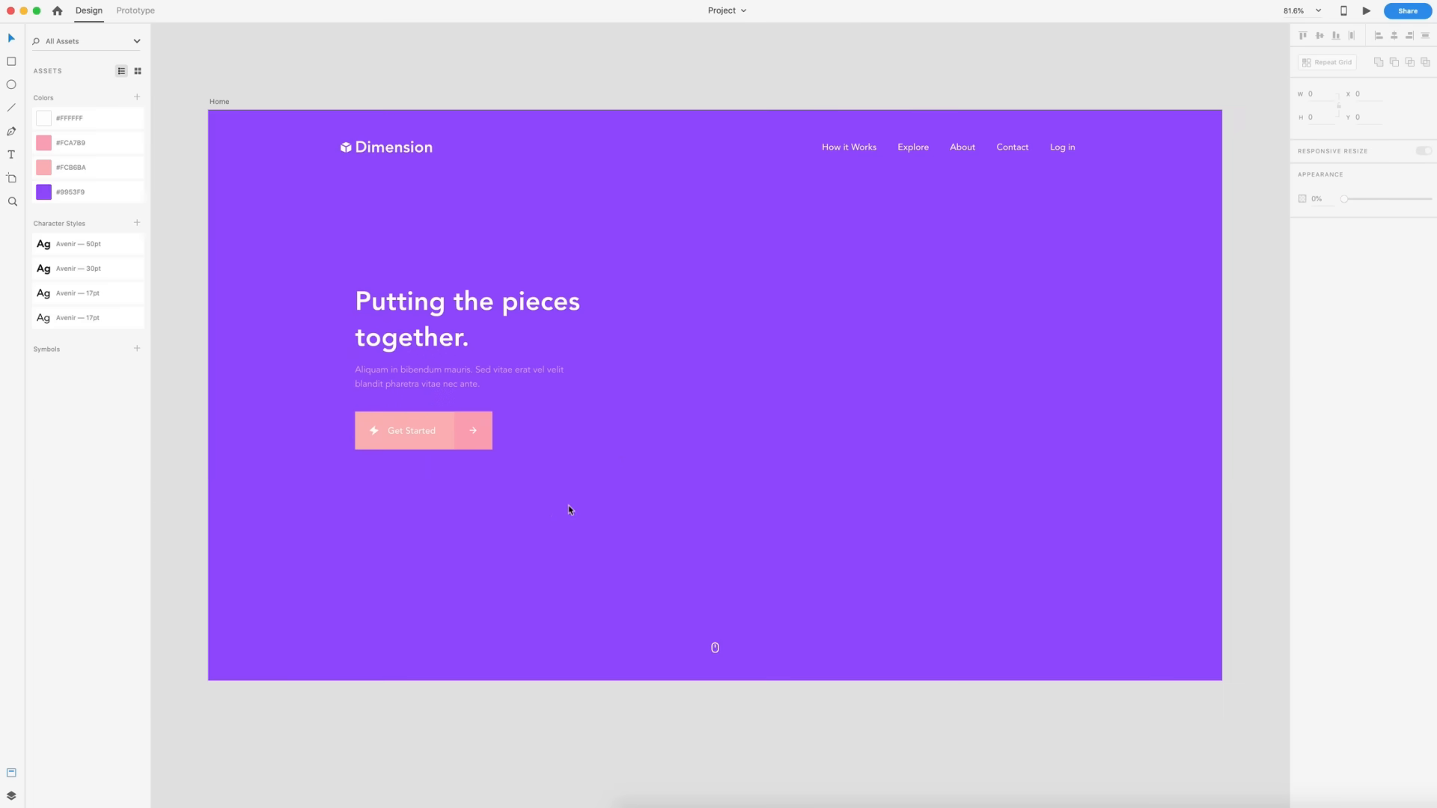
- Group the hero headline, body text and button, and center the group vertically on the artboard
drag(591, 504, 328, 260)
key(super+g)
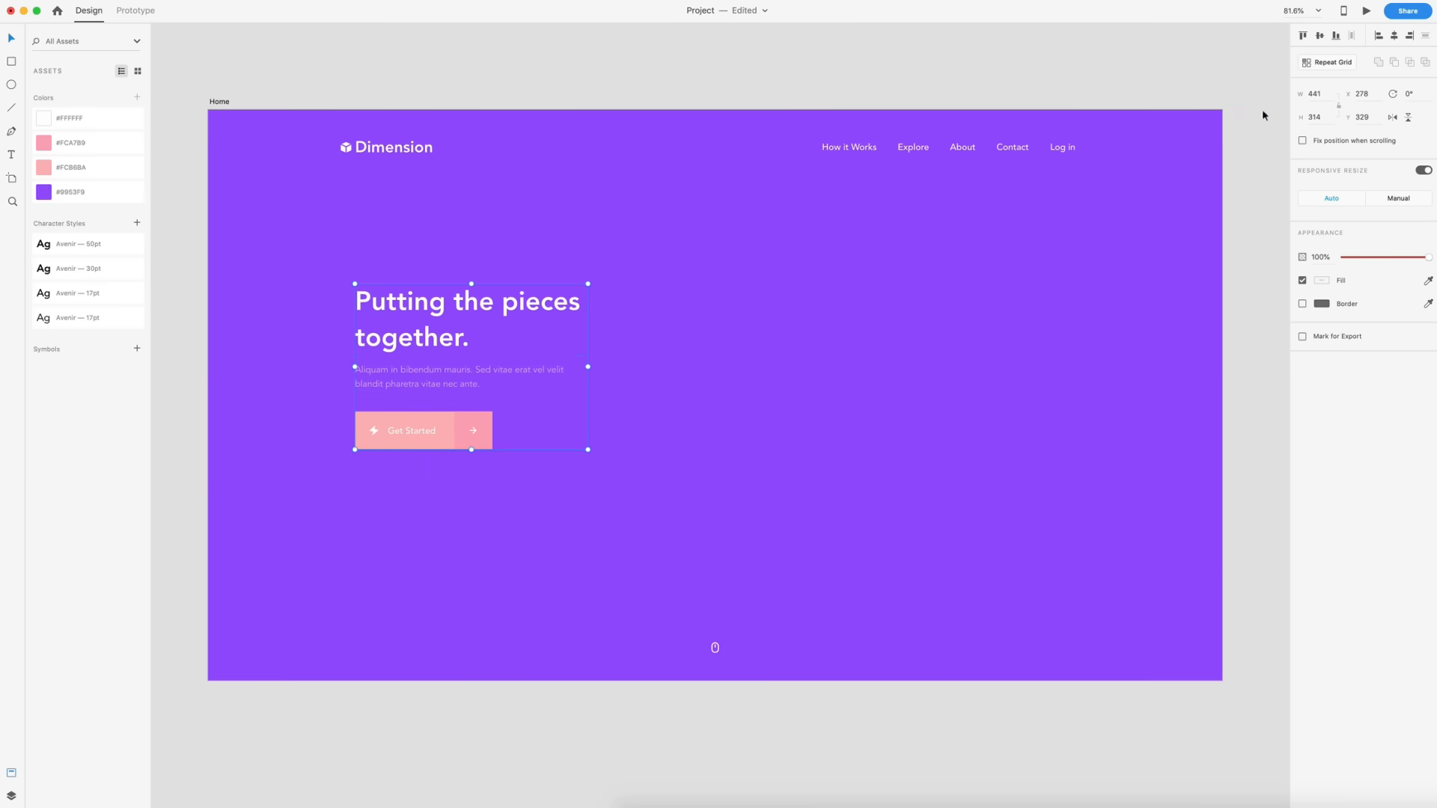
click(1321, 38)
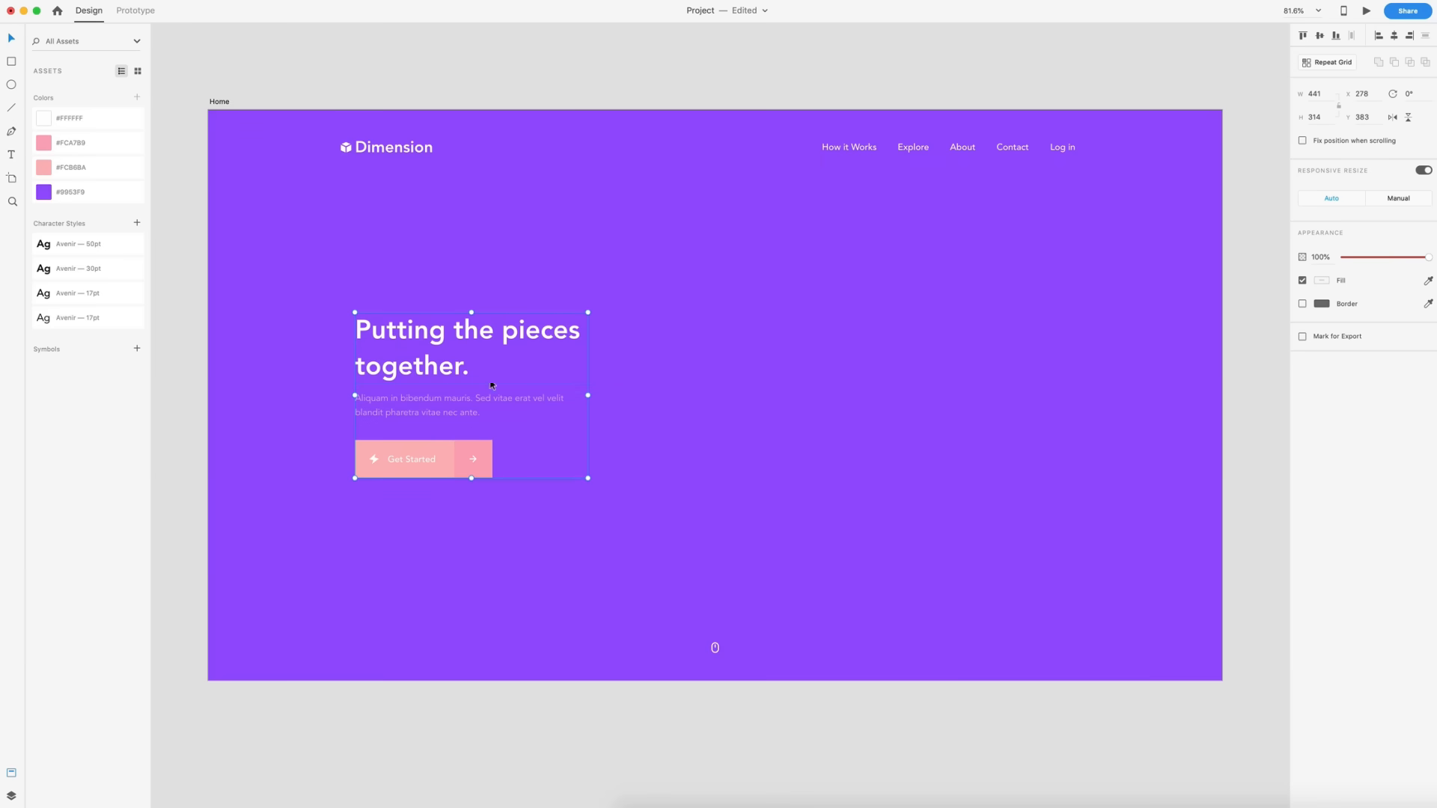
click(816, 377)
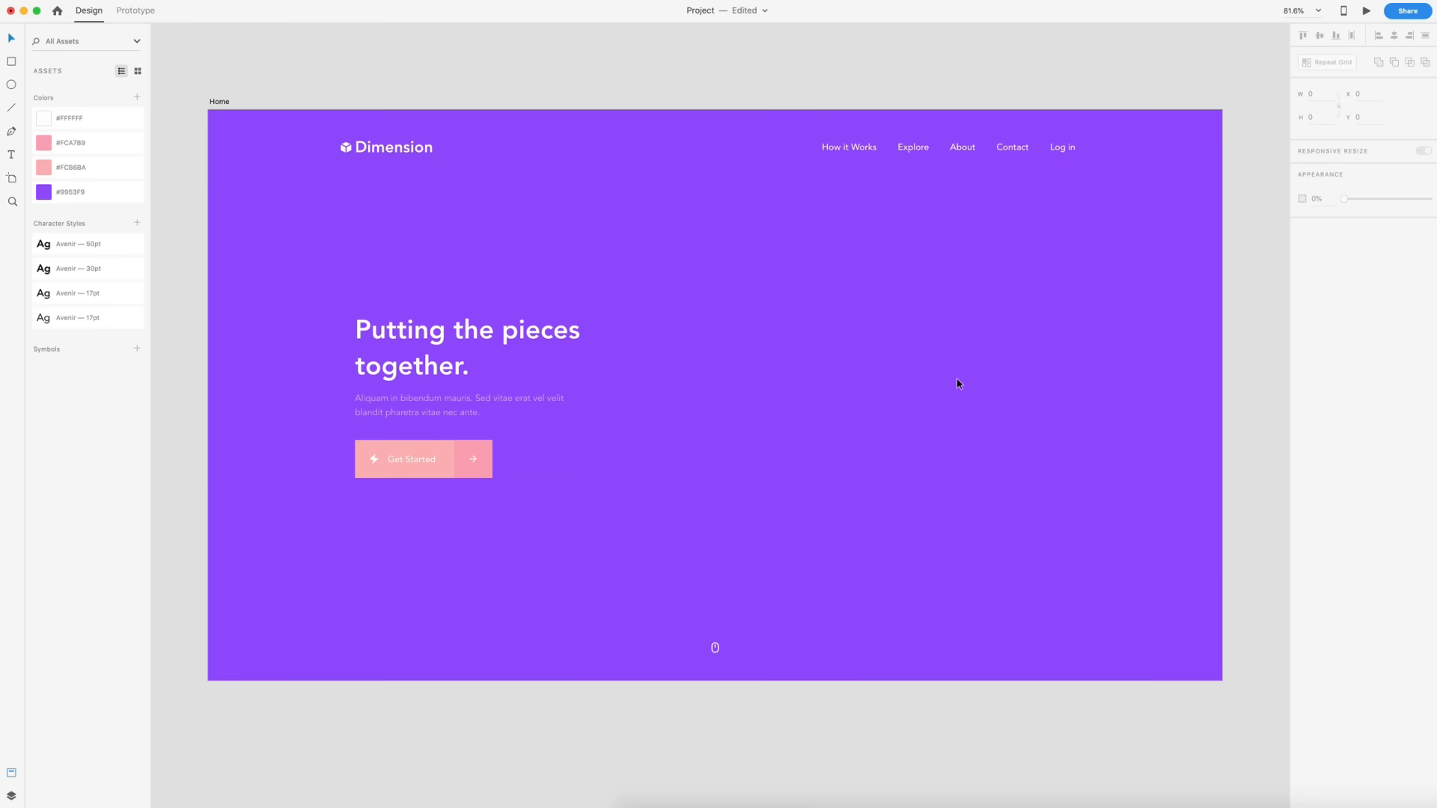
- Save the XD project, then switch to Adobe Dimension and create a new document
key(super+s)
click(217, 102)
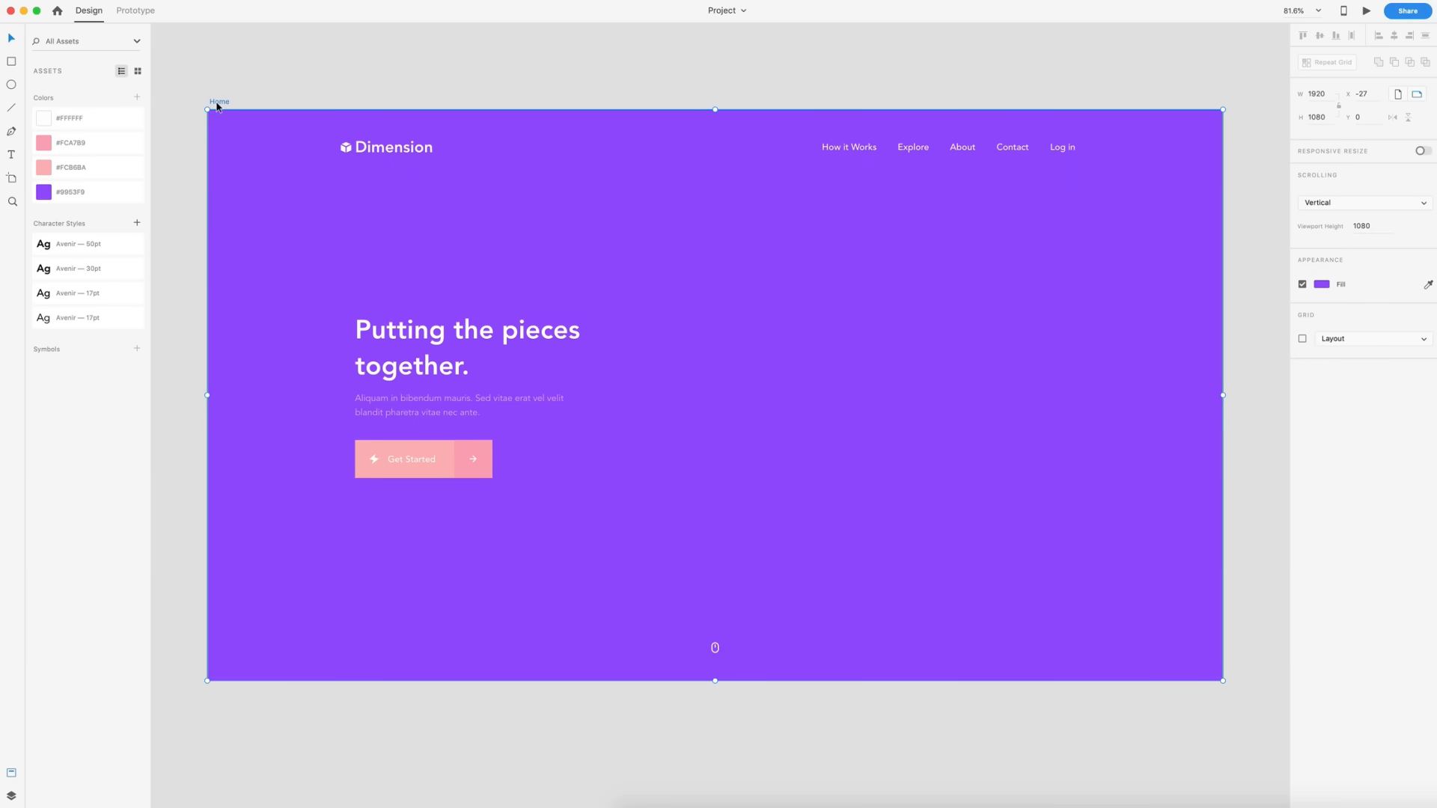
click(534, 217)
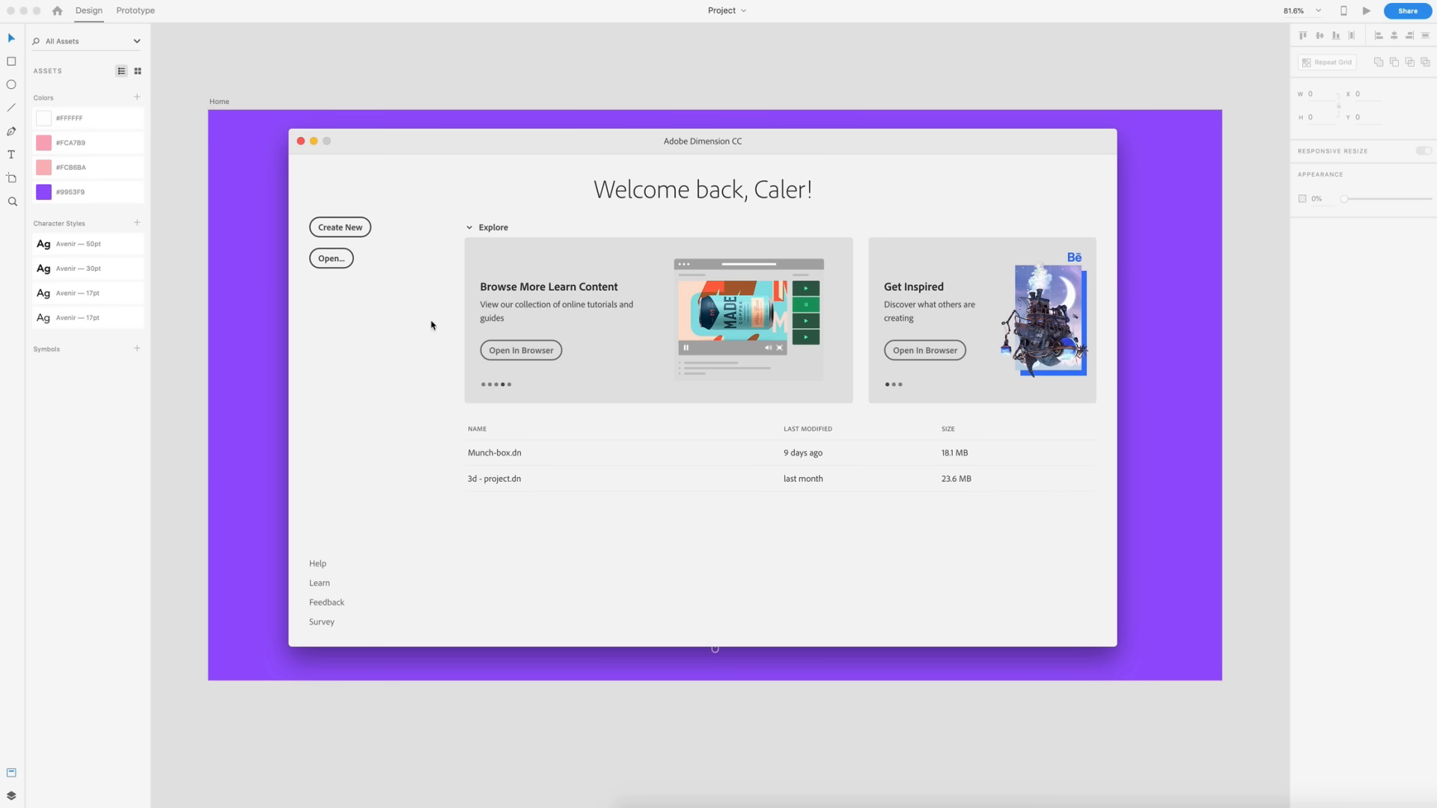
click(339, 227)
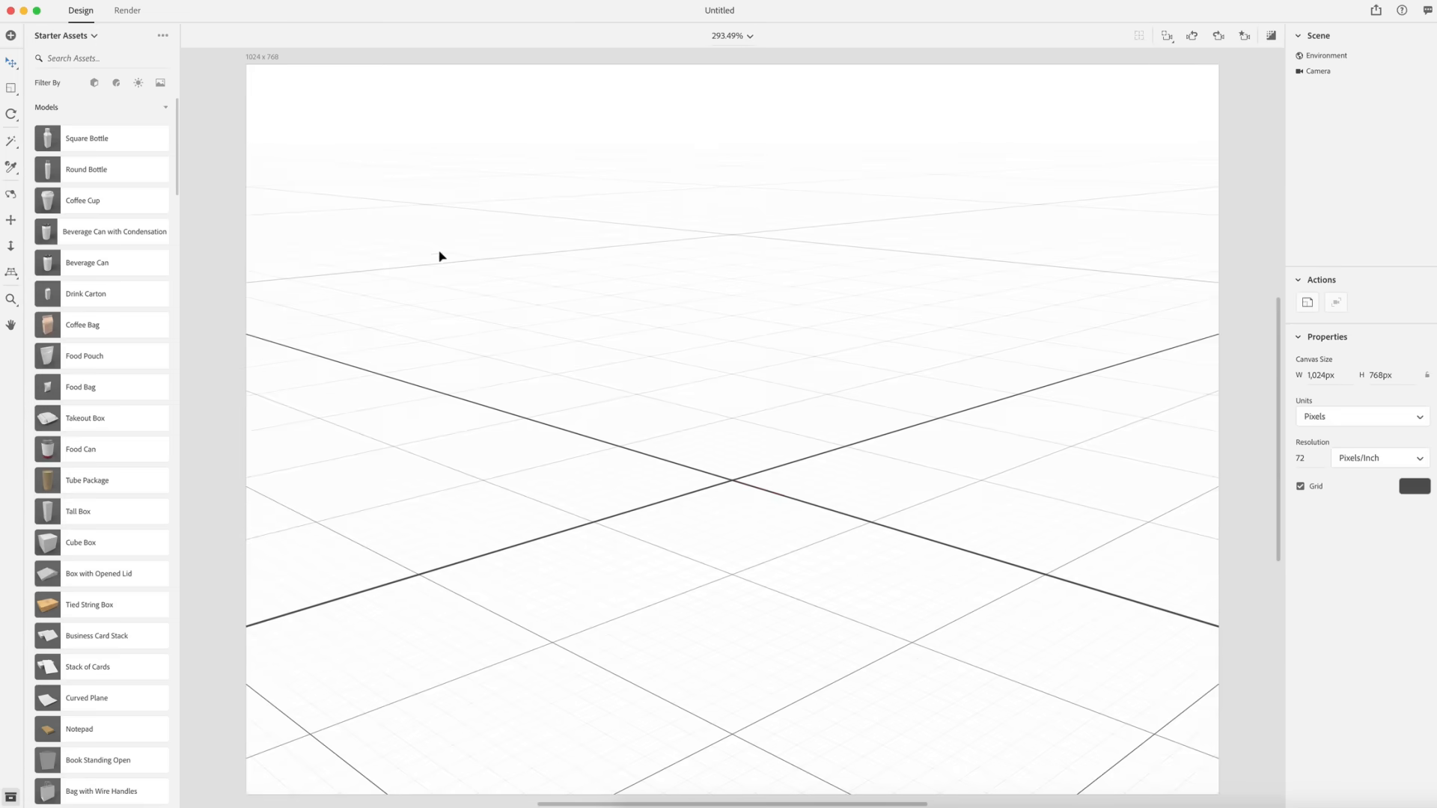
- Set the canvas size to 1920 by 1080 pixels
click(1333, 379)
text(1920)
key(Return)
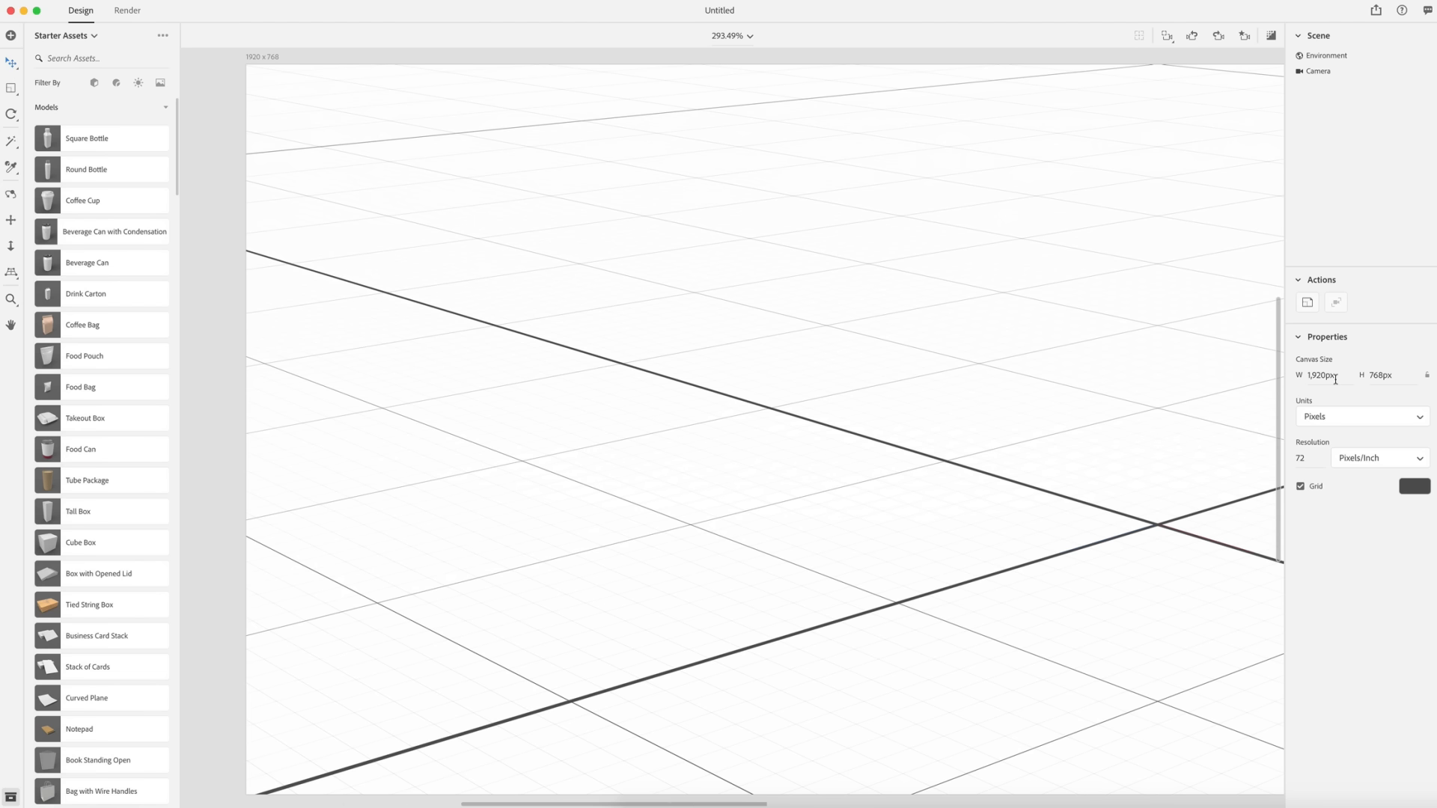
click(1384, 374)
text(1080)
key(Return)
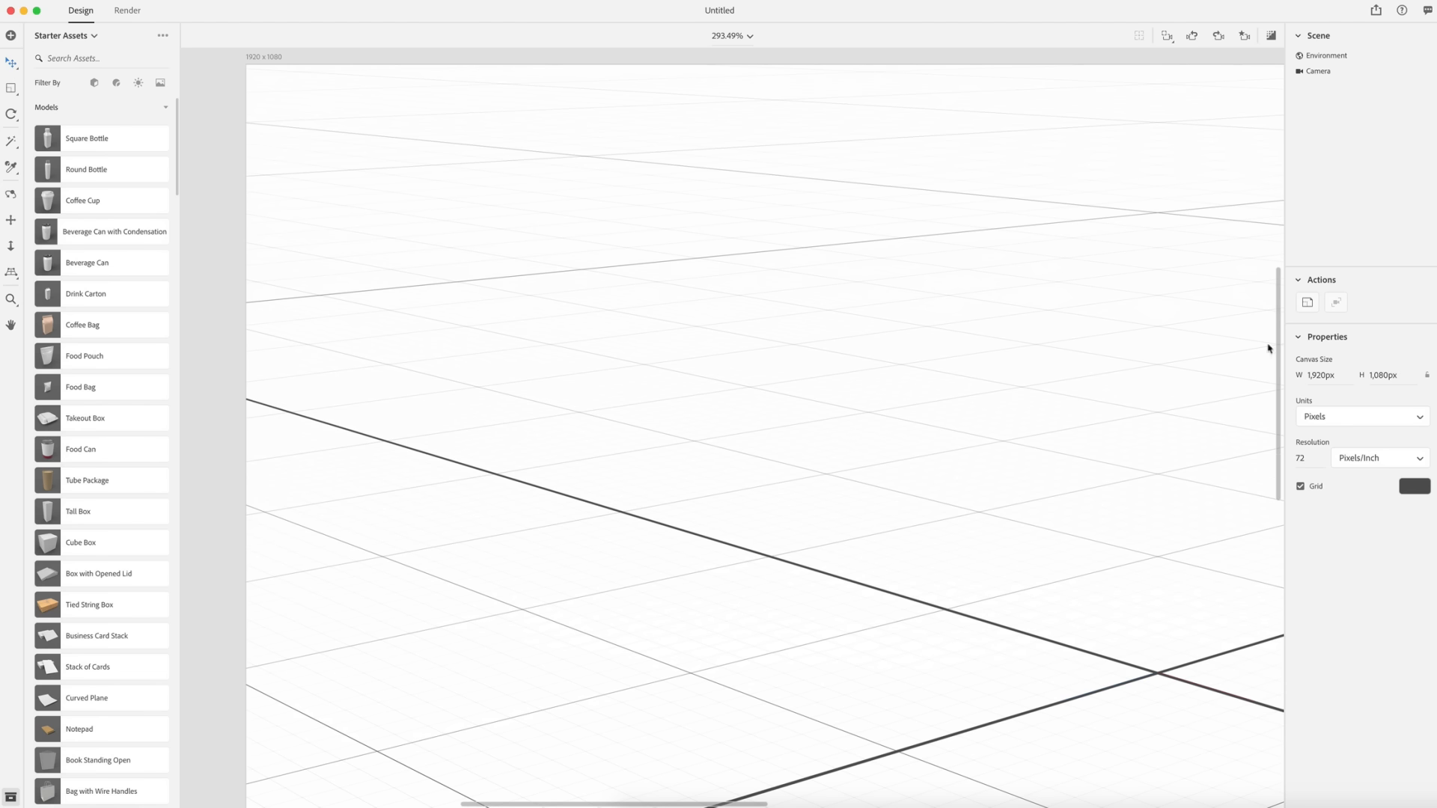
- Add a Rounded Cube Flat model from the starter assets to the scene
key(z)
alt+click(858, 362)
alt+click(858, 362)
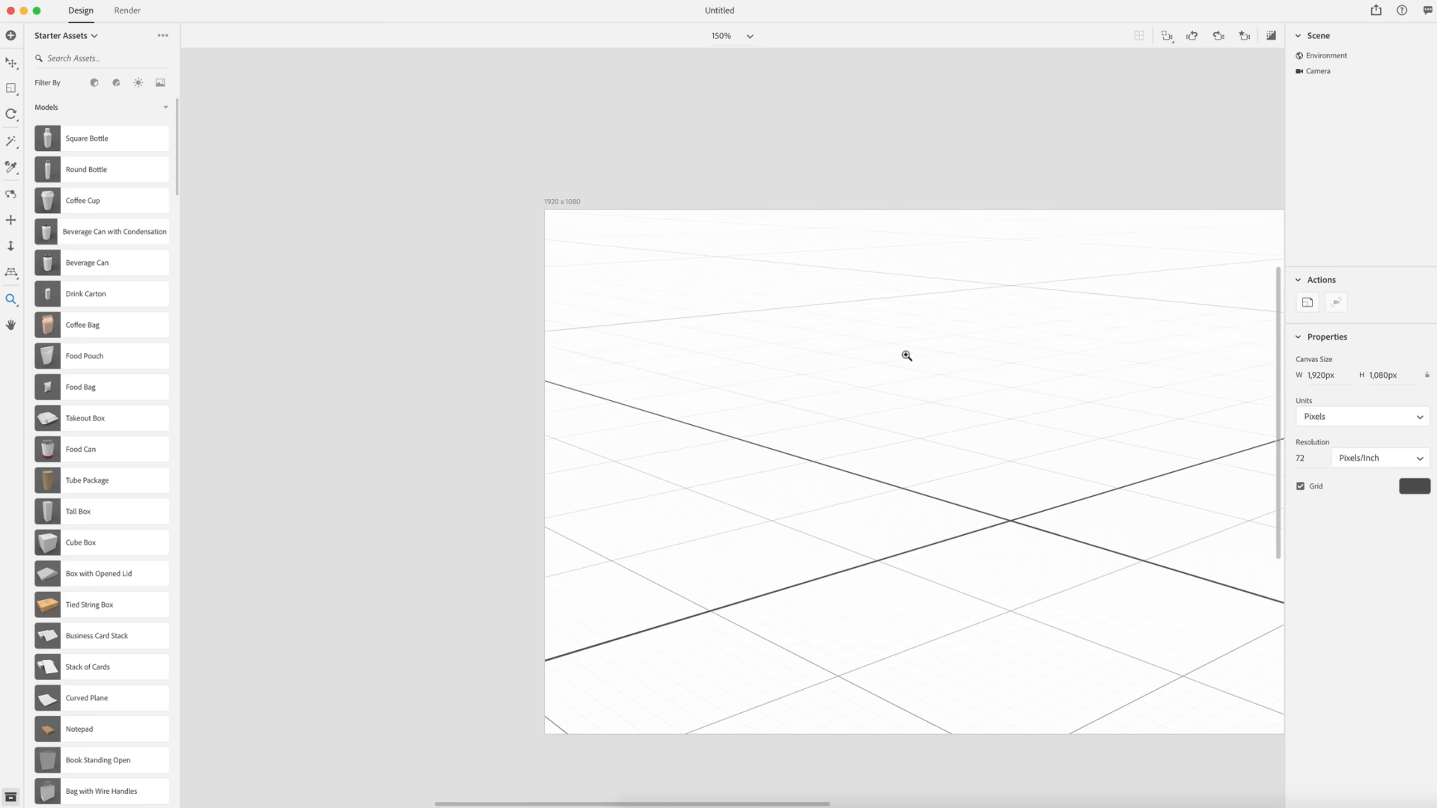
drag(1138, 455, 880, 405)
key(v)
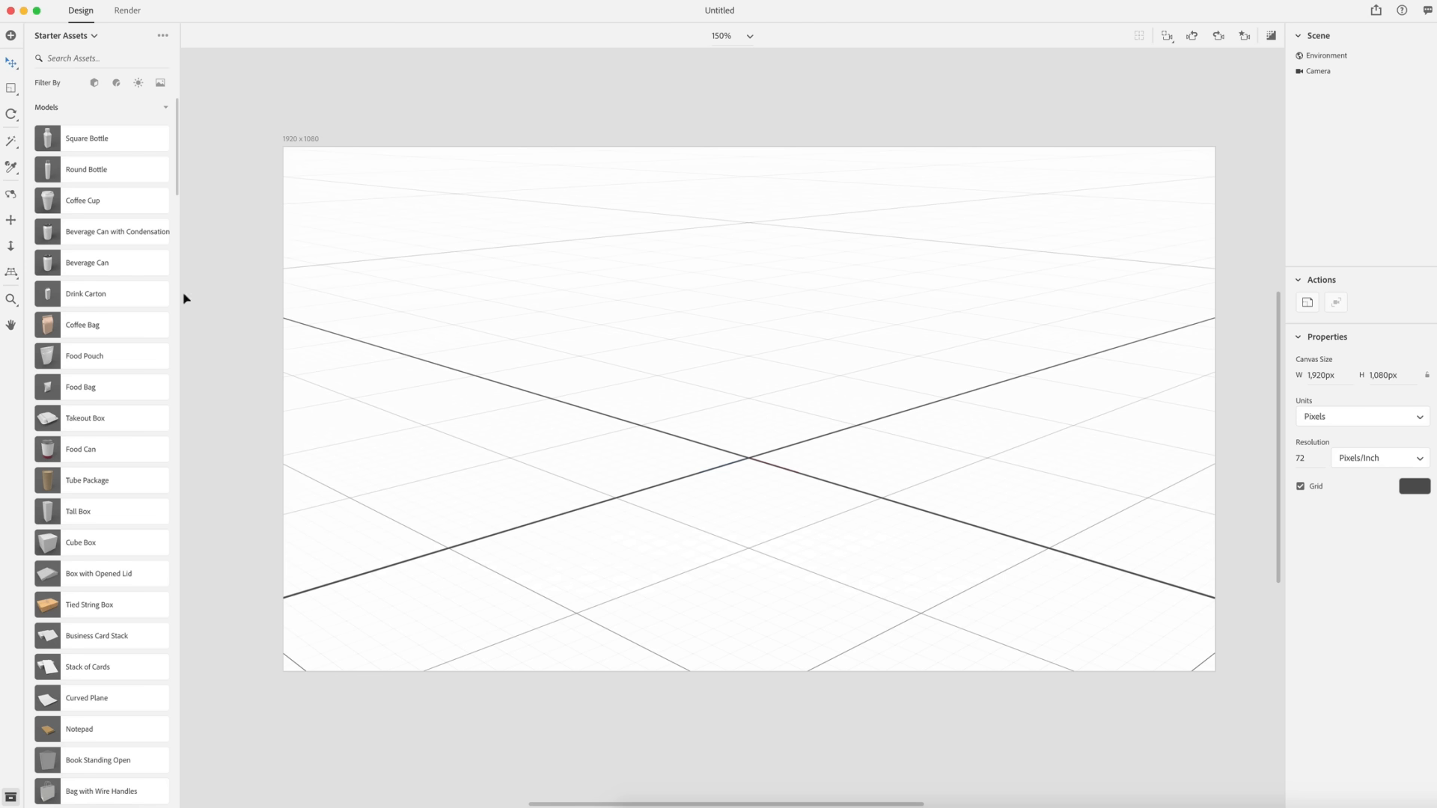
scroll(91, 258, down, 3)
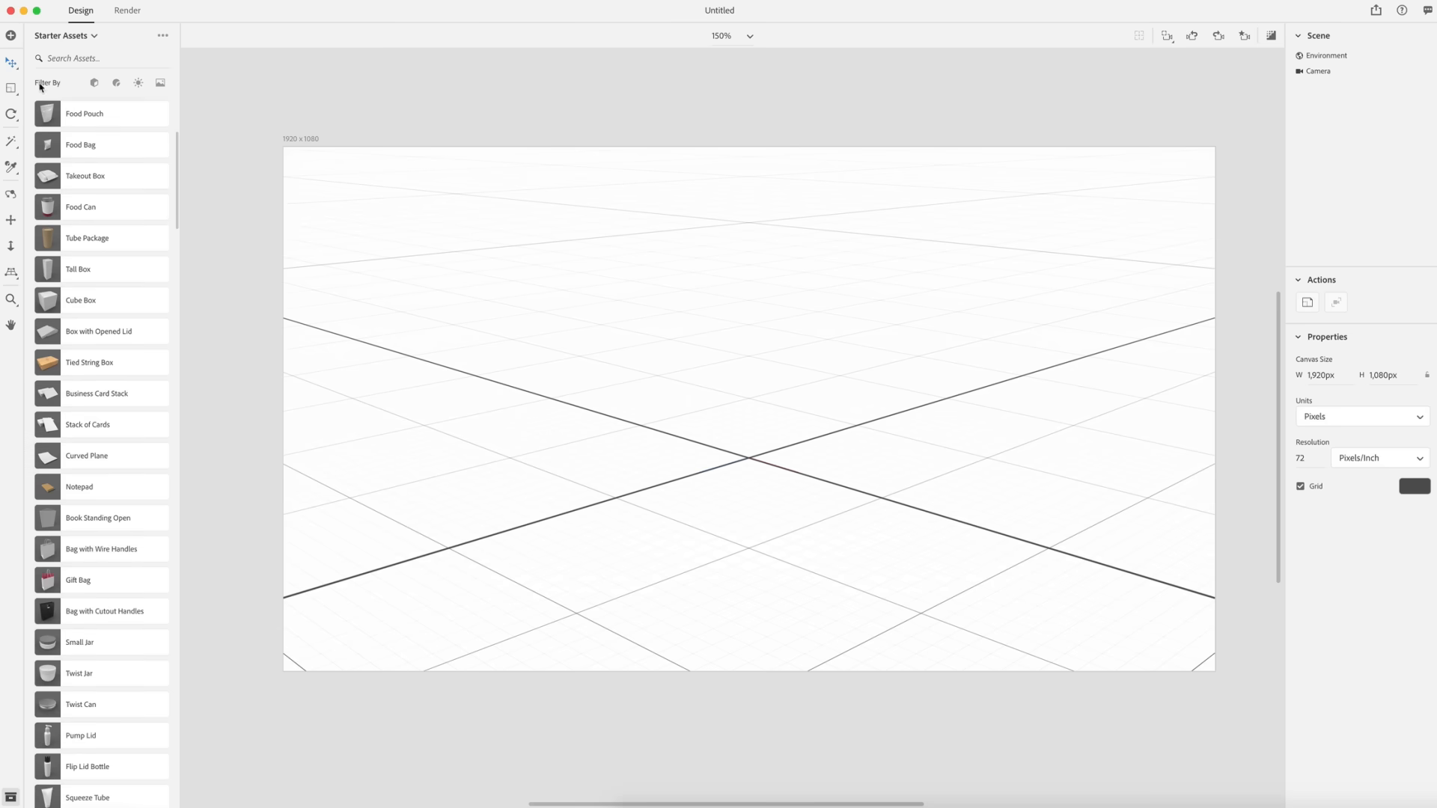
click(94, 83)
scroll(92, 206, down, 15)
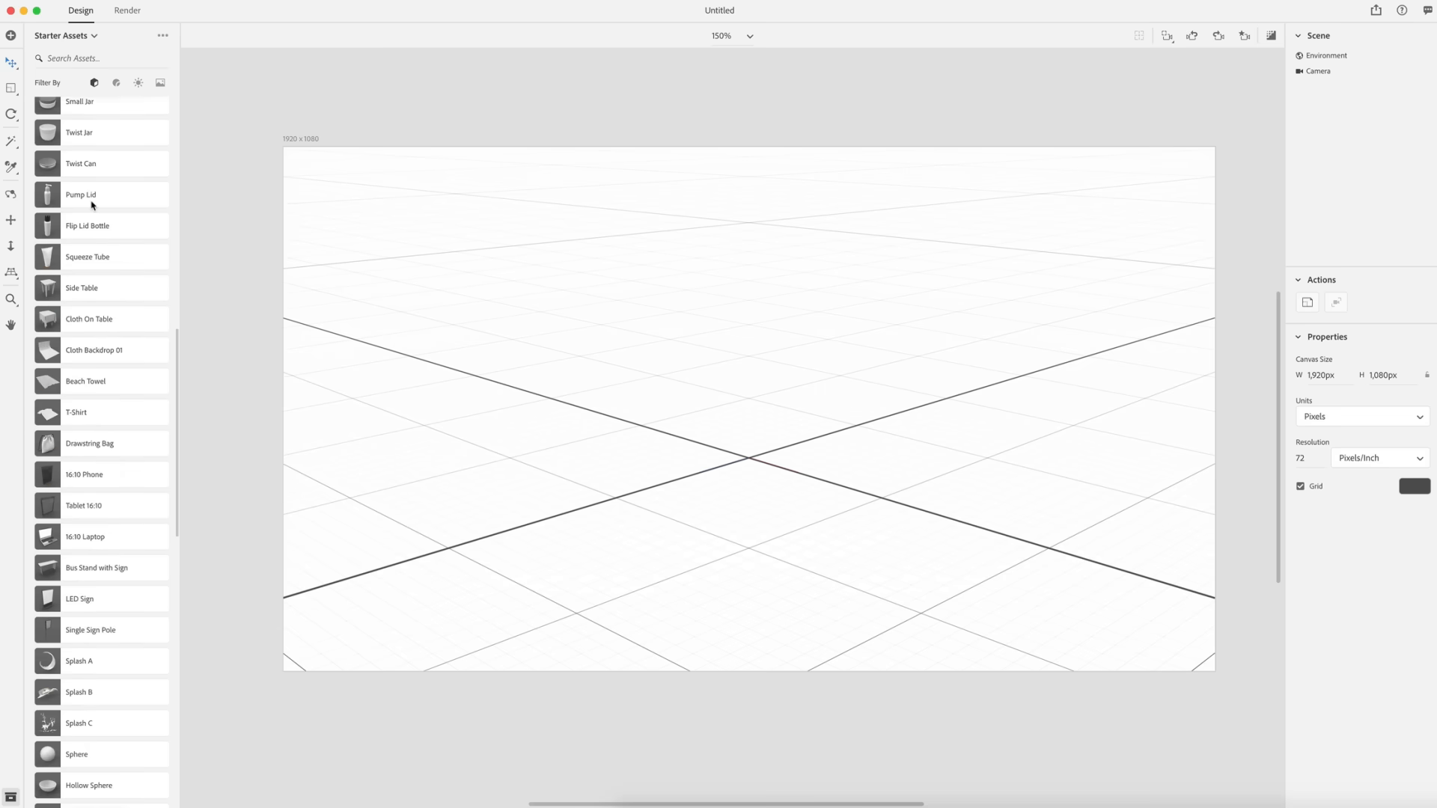
scroll(92, 207, down, 5)
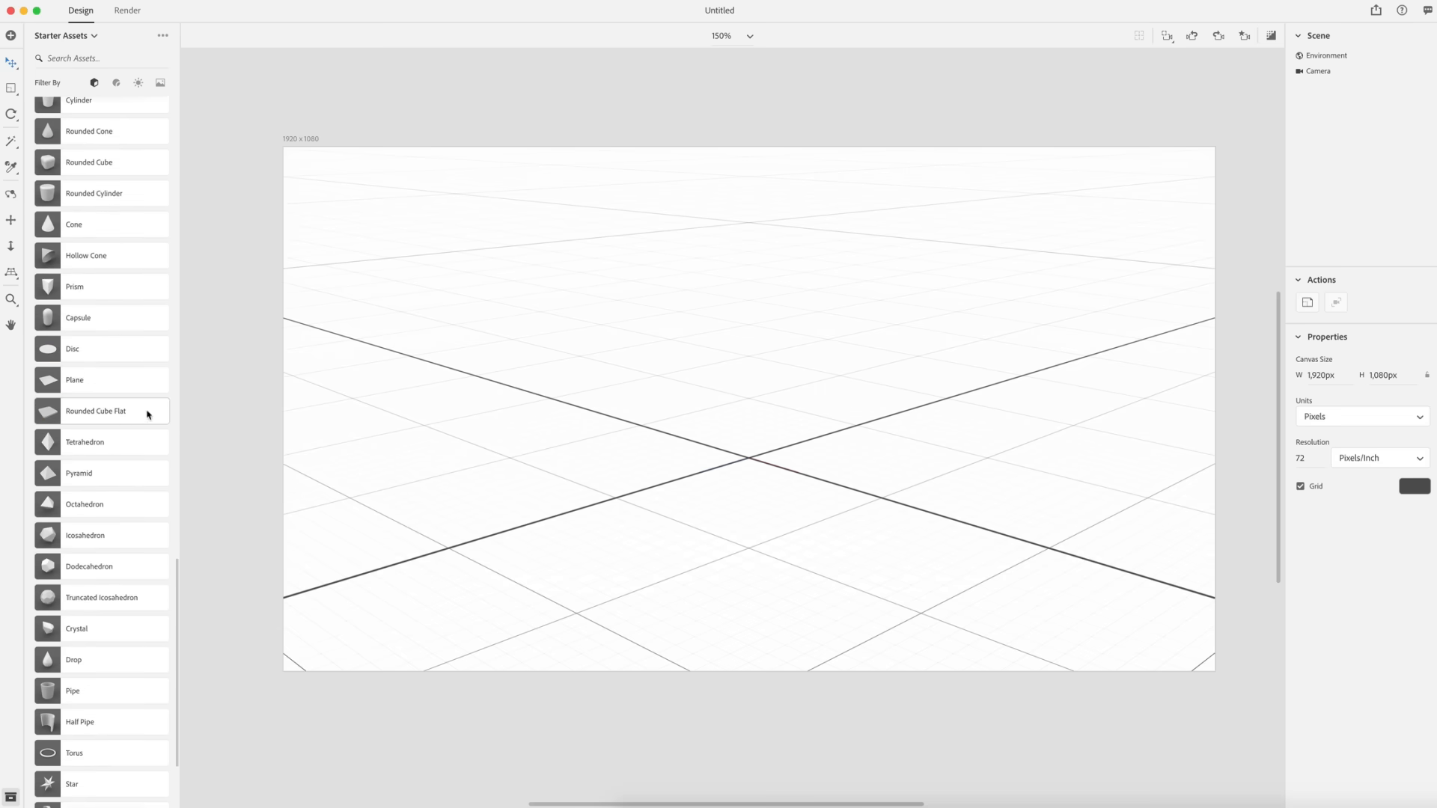
click(50, 416)
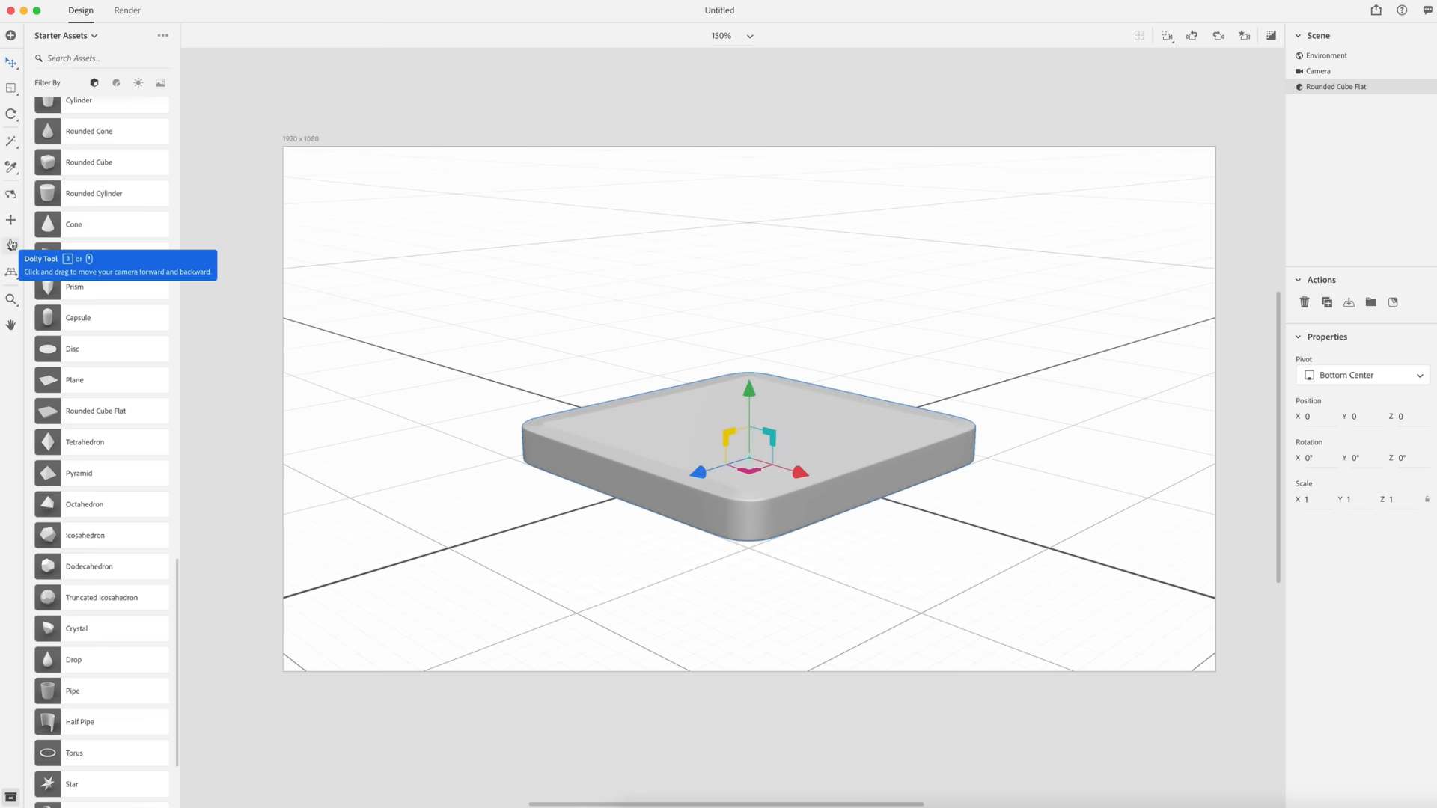
- Move the rounded cube across the ground plane to about X 10.1 and Z 10
click(8, 196)
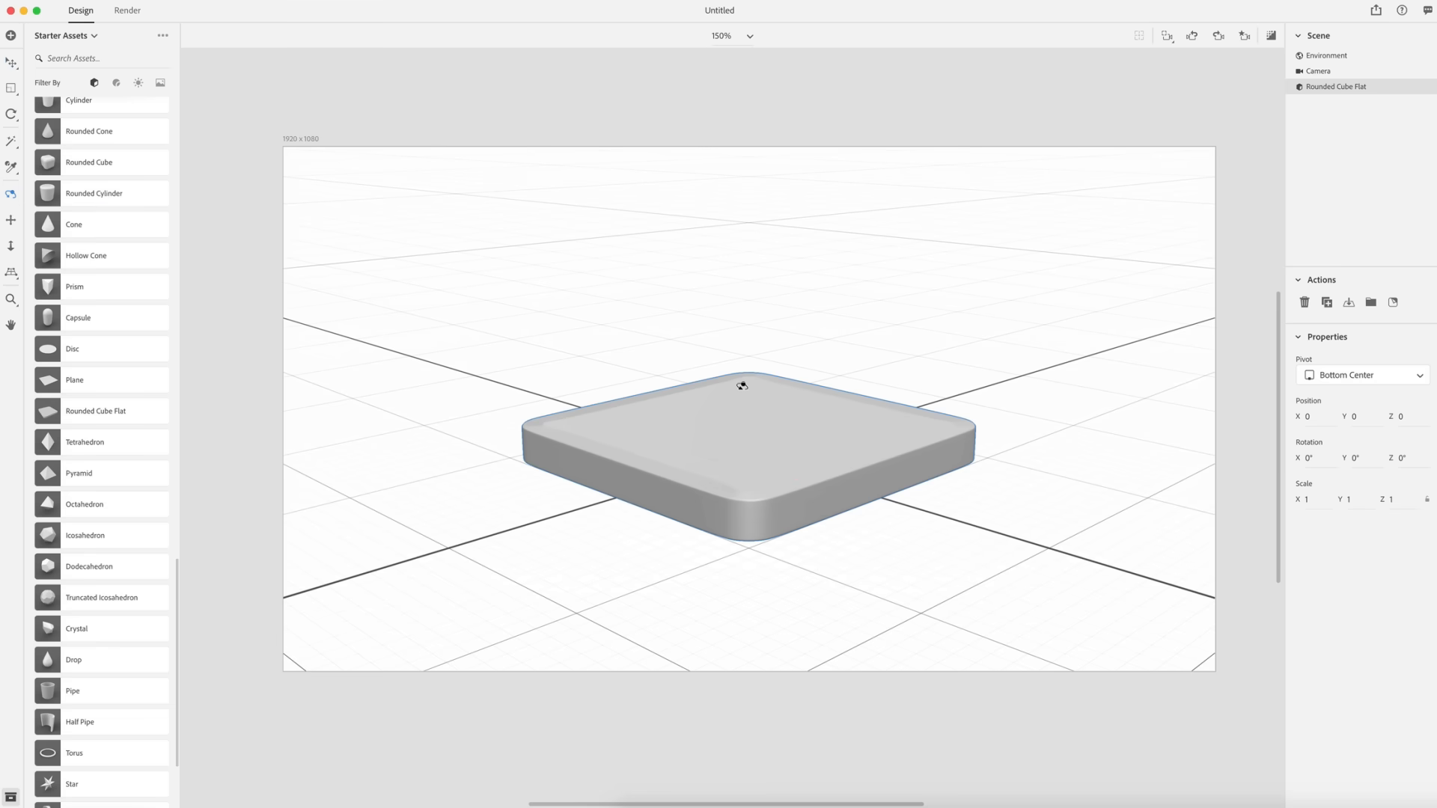
drag(744, 379, 725, 501)
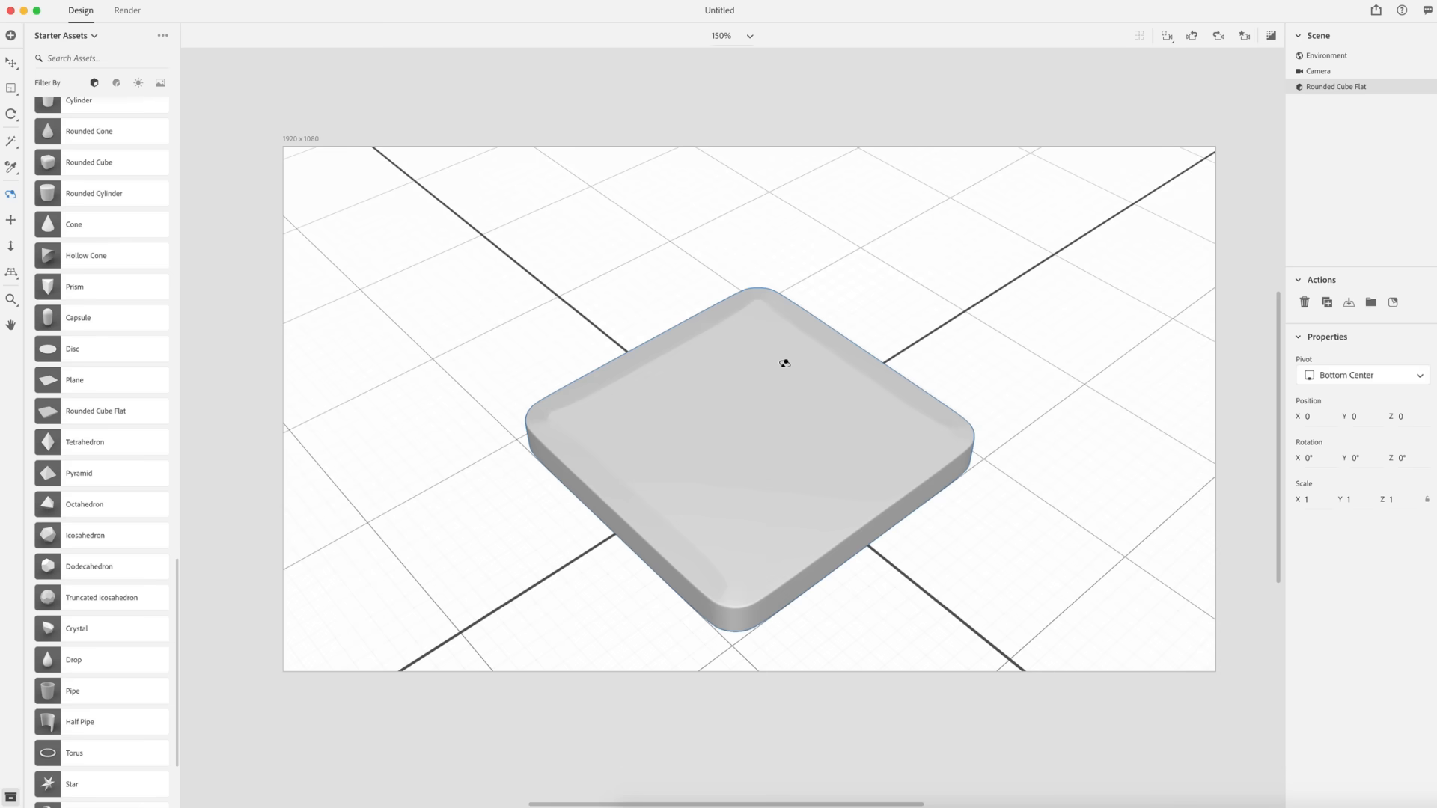
key(v)
drag(797, 488, 906, 576)
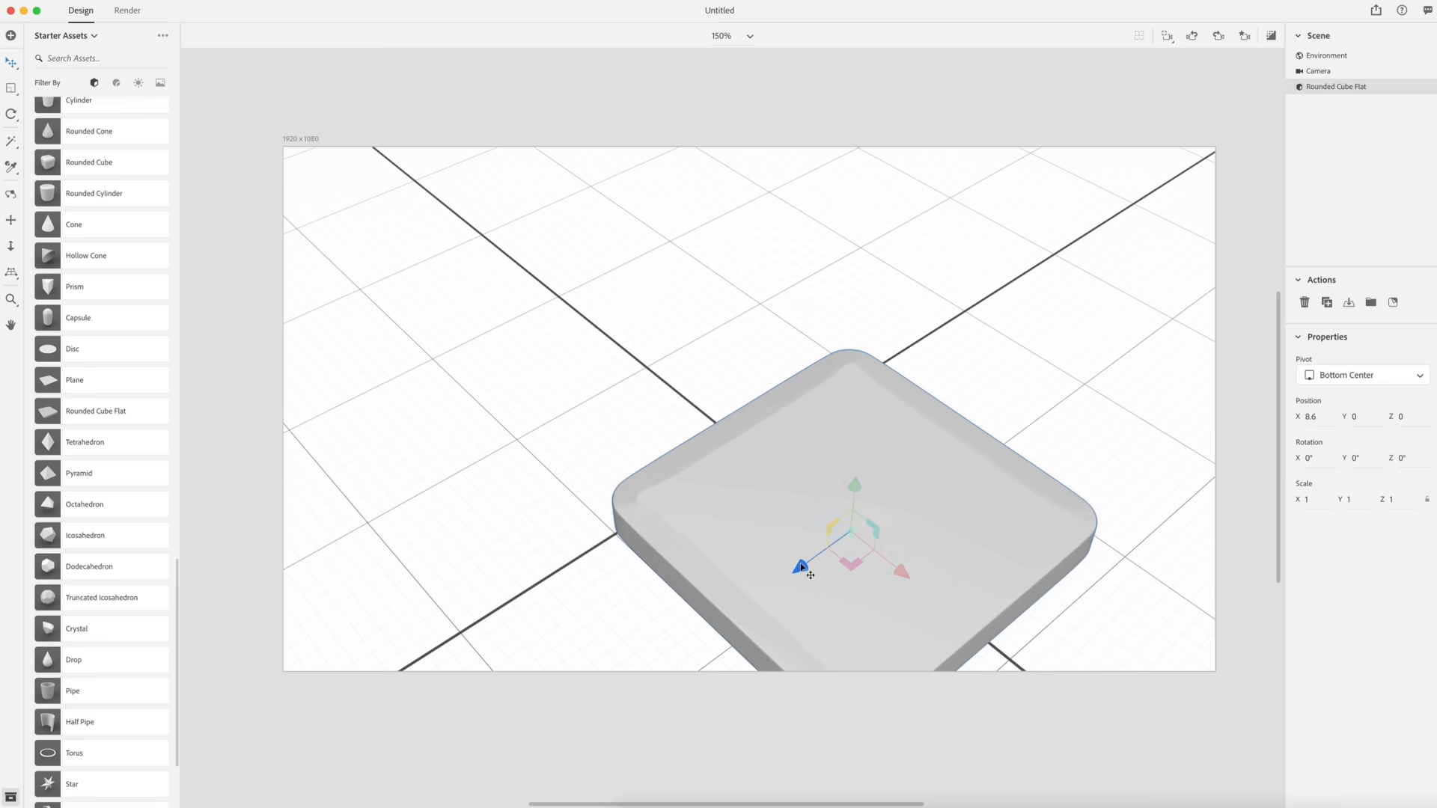
drag(799, 566, 654, 629)
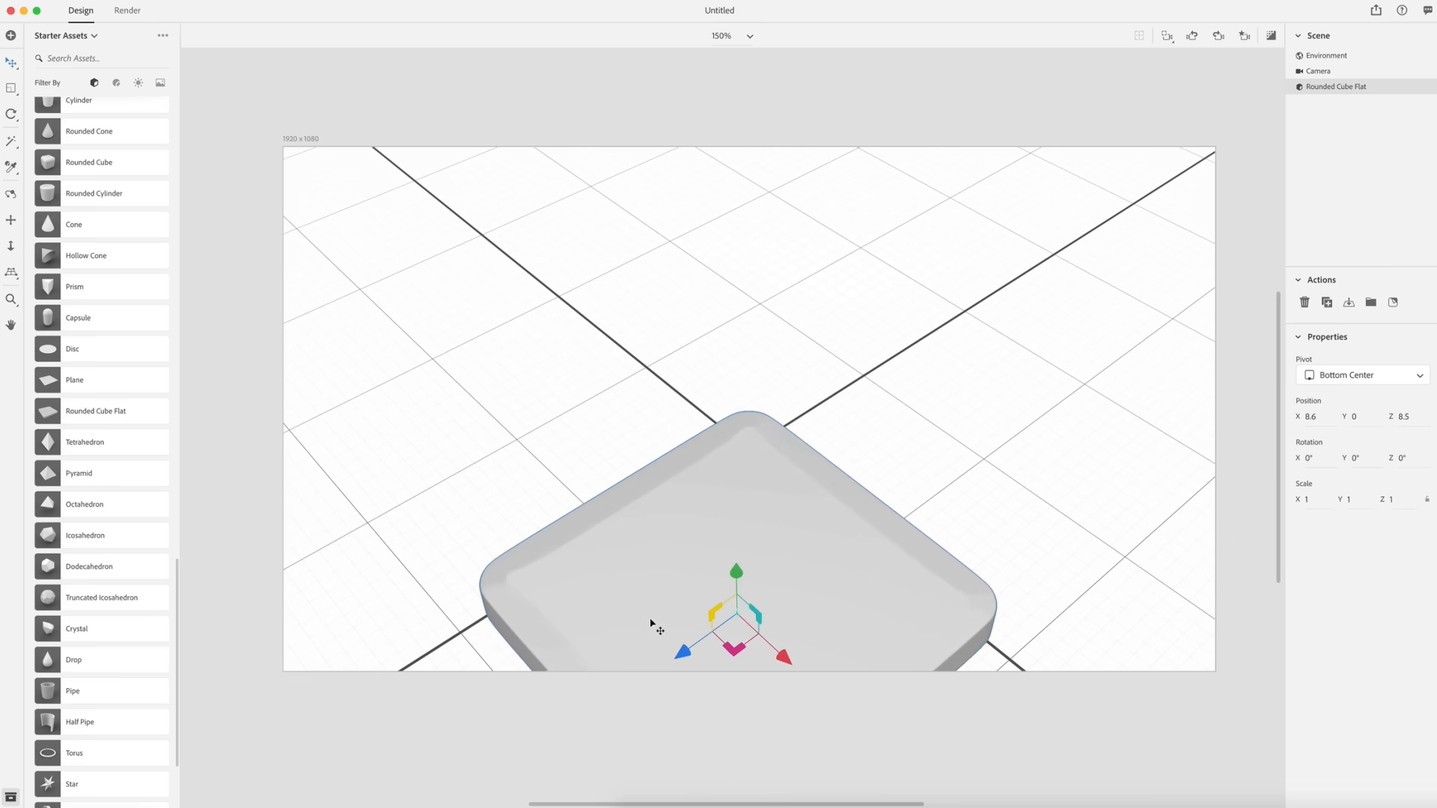
click(10, 194)
drag(783, 379, 726, 531)
key(v)
drag(640, 563, 617, 577)
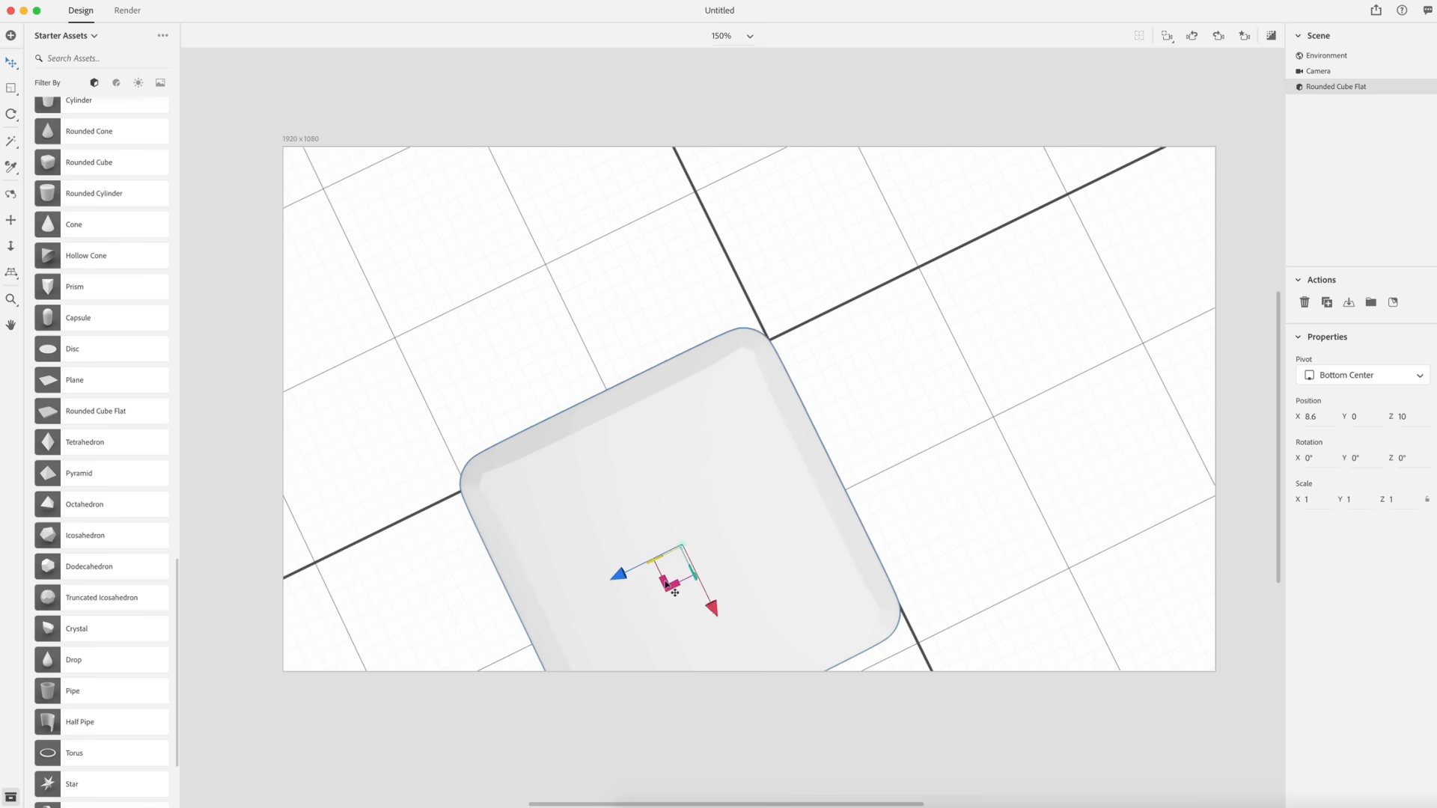
drag(715, 610, 722, 631)
- Duplicate the cube twice, placing the copies along the X axis at about 39 and 69.5
click(10, 196)
drag(610, 506, 685, 296)
scroll(684, 296, down, 10)
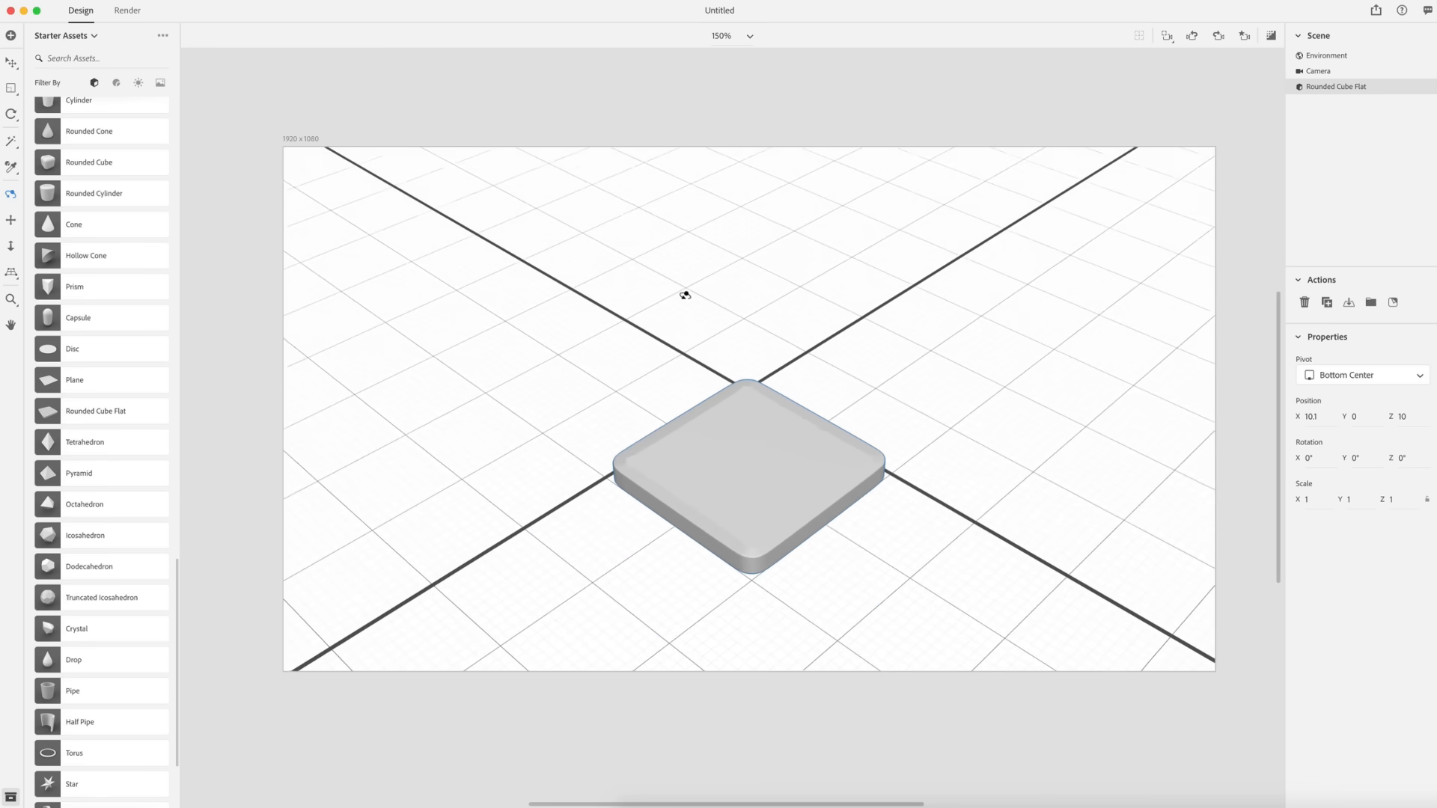
scroll(684, 295, down, 10)
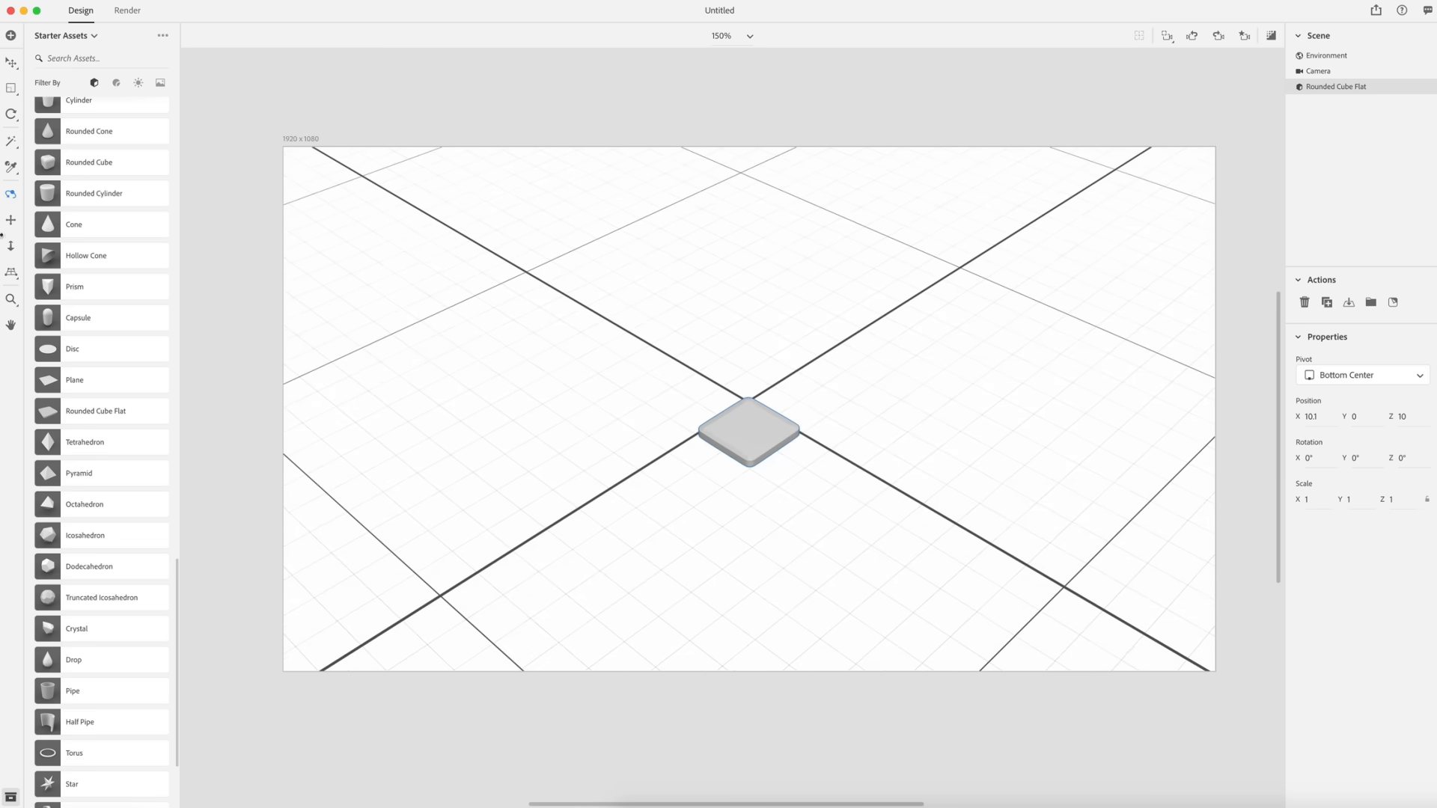
click(12, 222)
drag(742, 470, 725, 329)
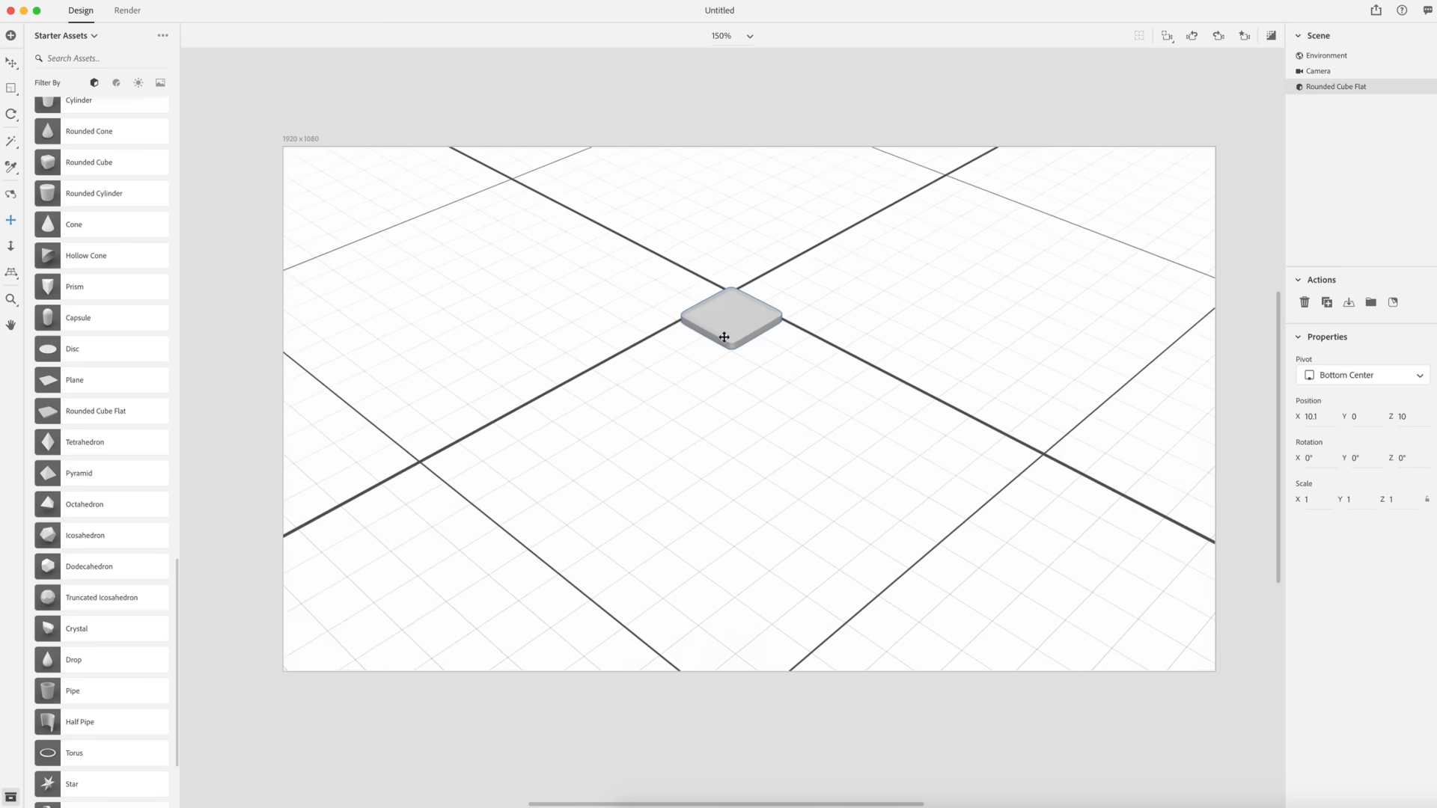
key(v)
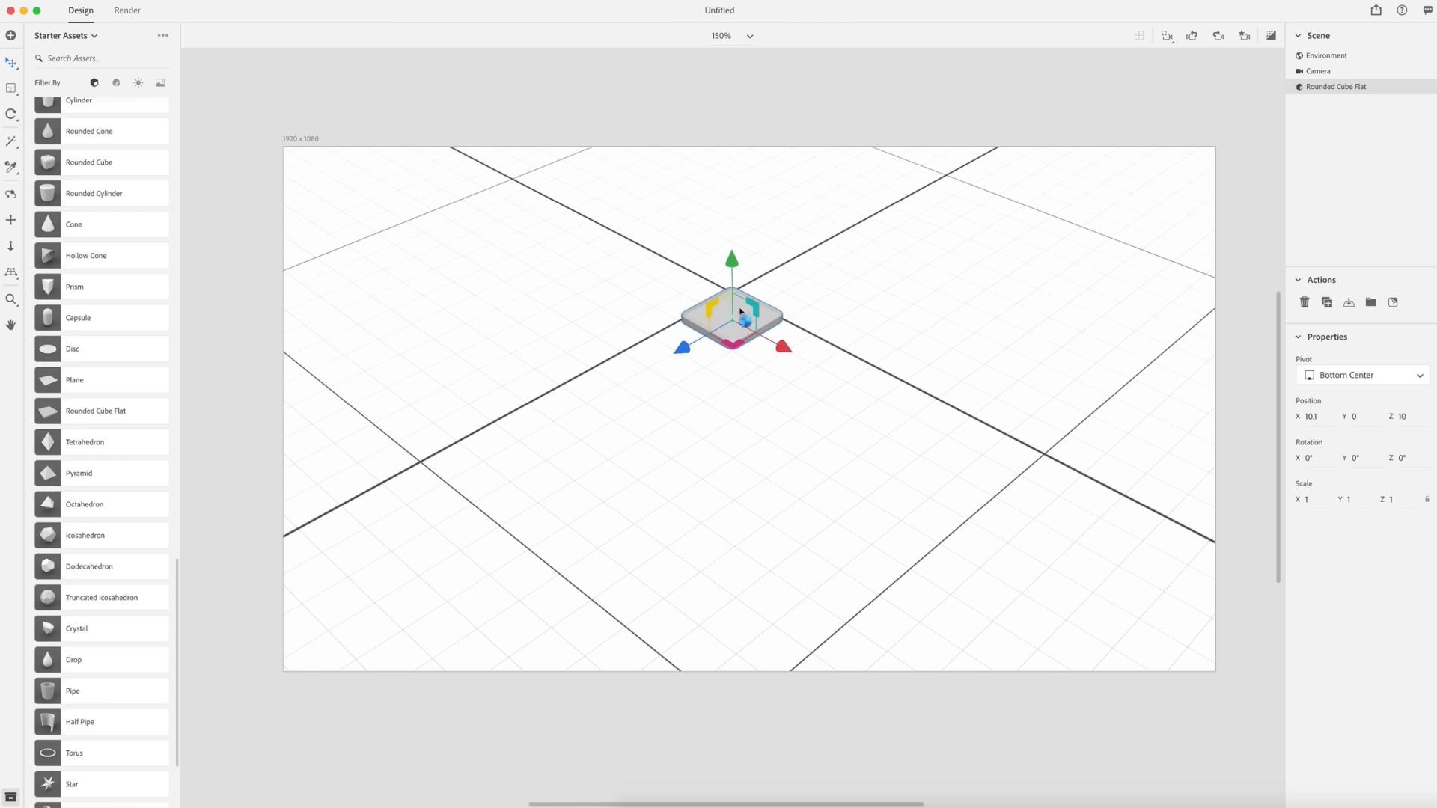
key(super+d)
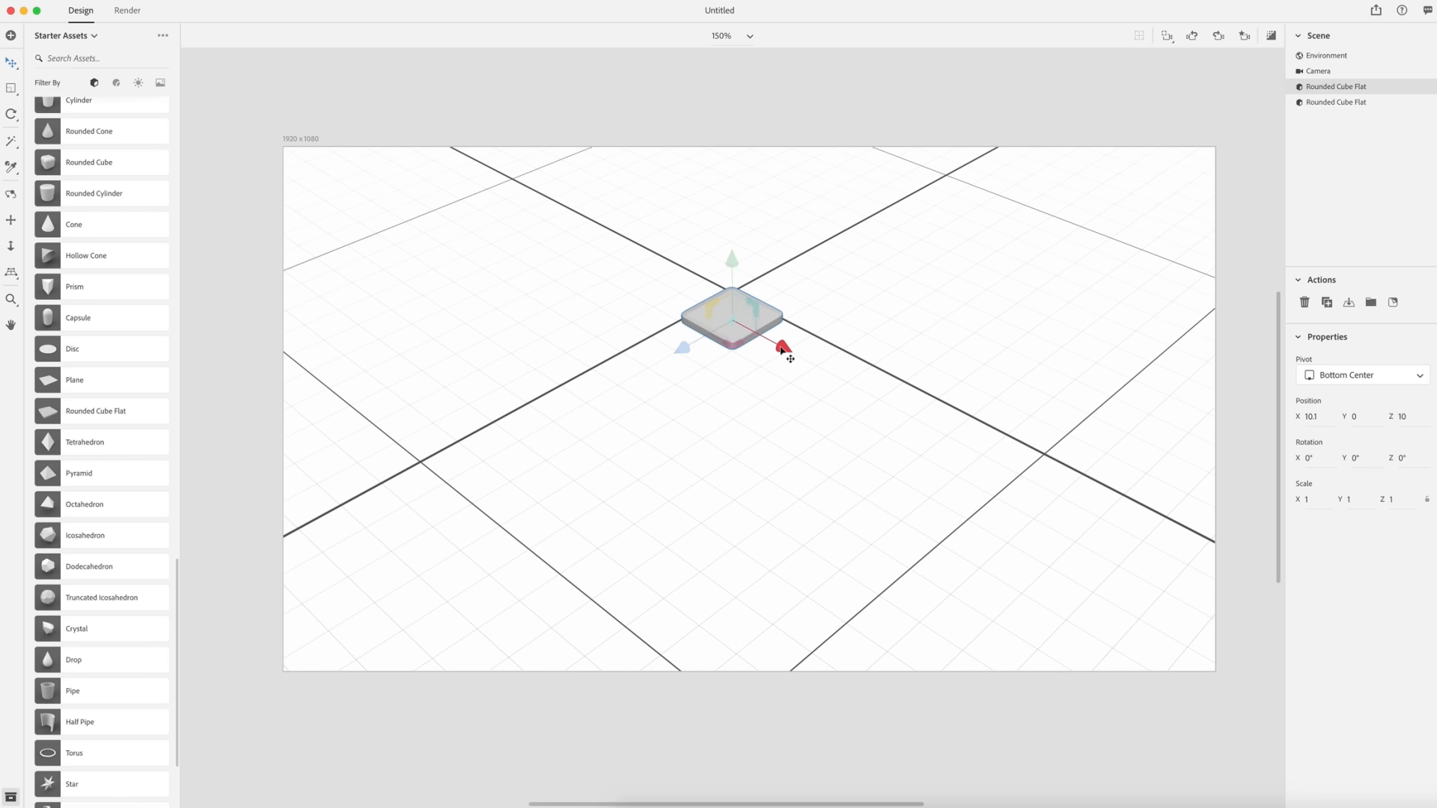
drag(783, 350, 859, 402)
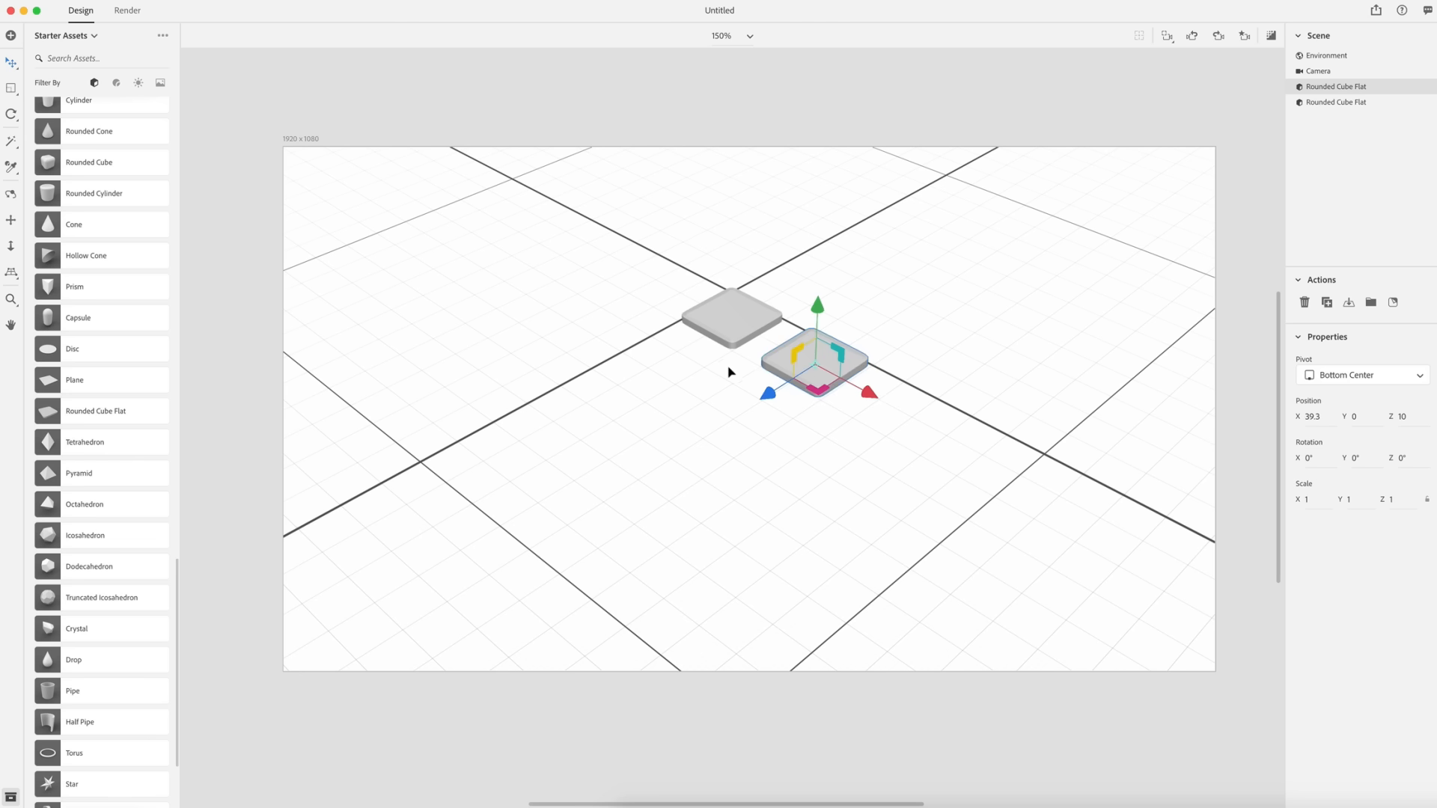
alt+drag(868, 392, 967, 446)
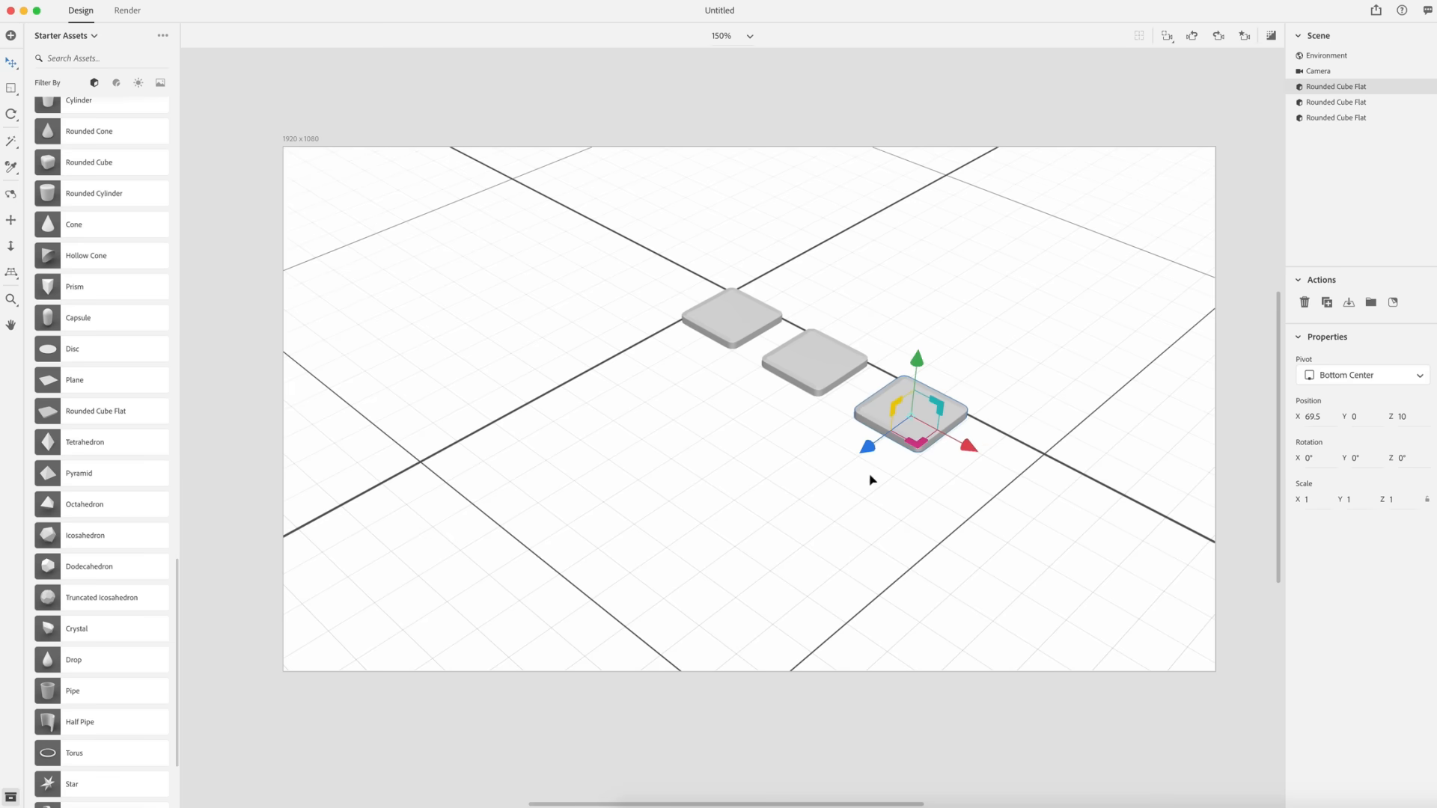
- Select the row of three tiles and duplicate it twice along the Z axis to form a 3×3 grid
shift+click(815, 387)
shift+click(721, 318)
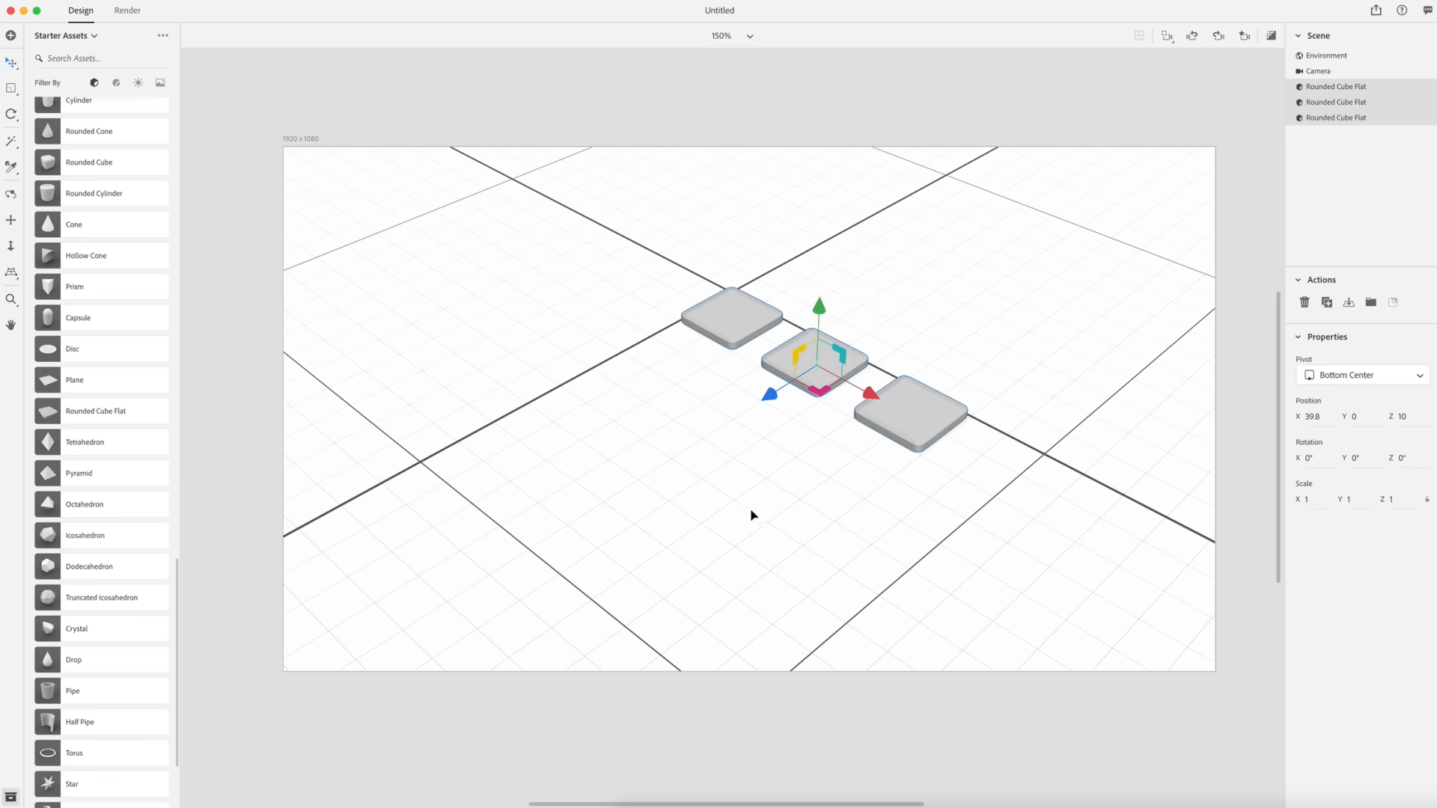
key(super+d)
drag(766, 401, 585, 522)
key(super+d)
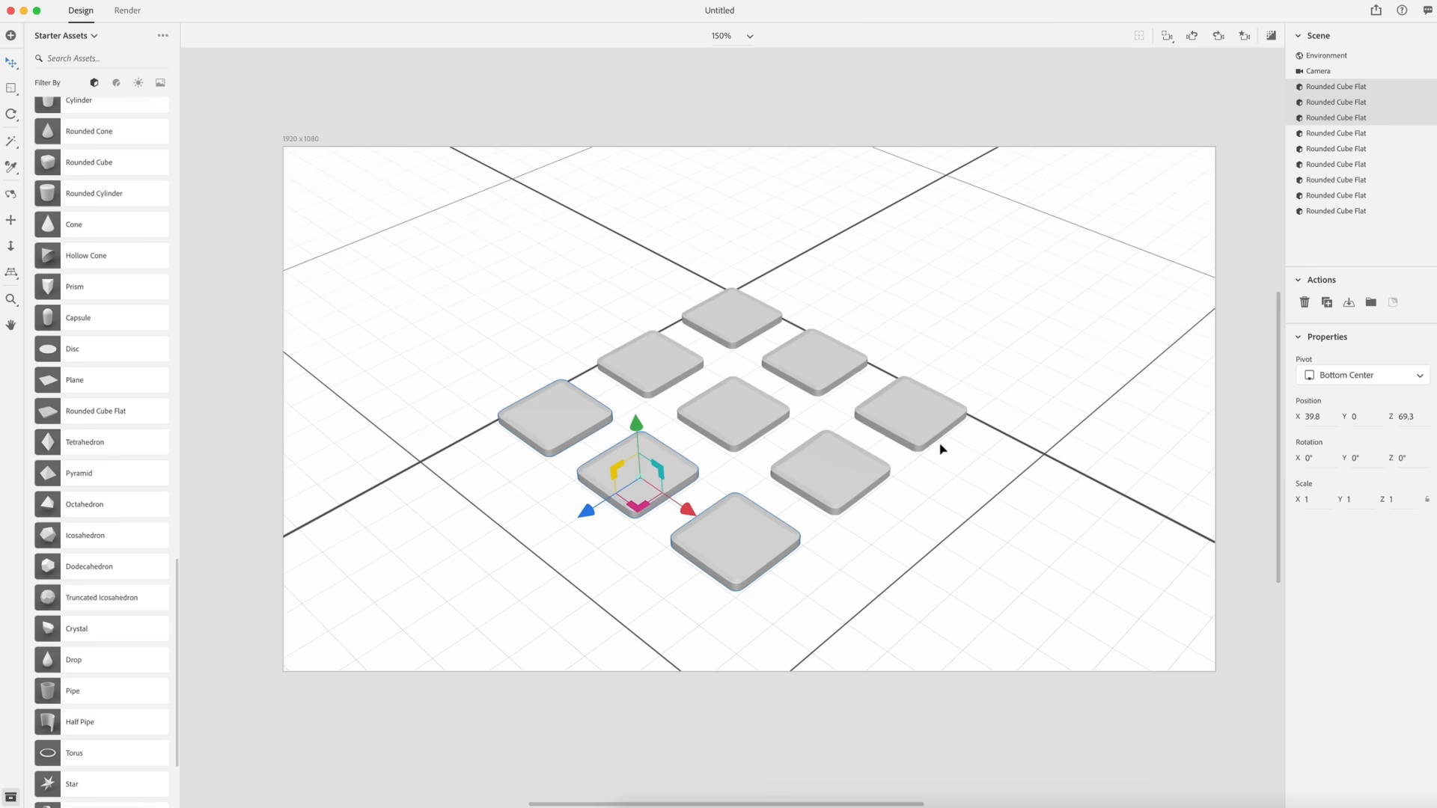
- Select all nine tiles and raise them slightly to Y 1.5, then select the back tile
click(1072, 441)
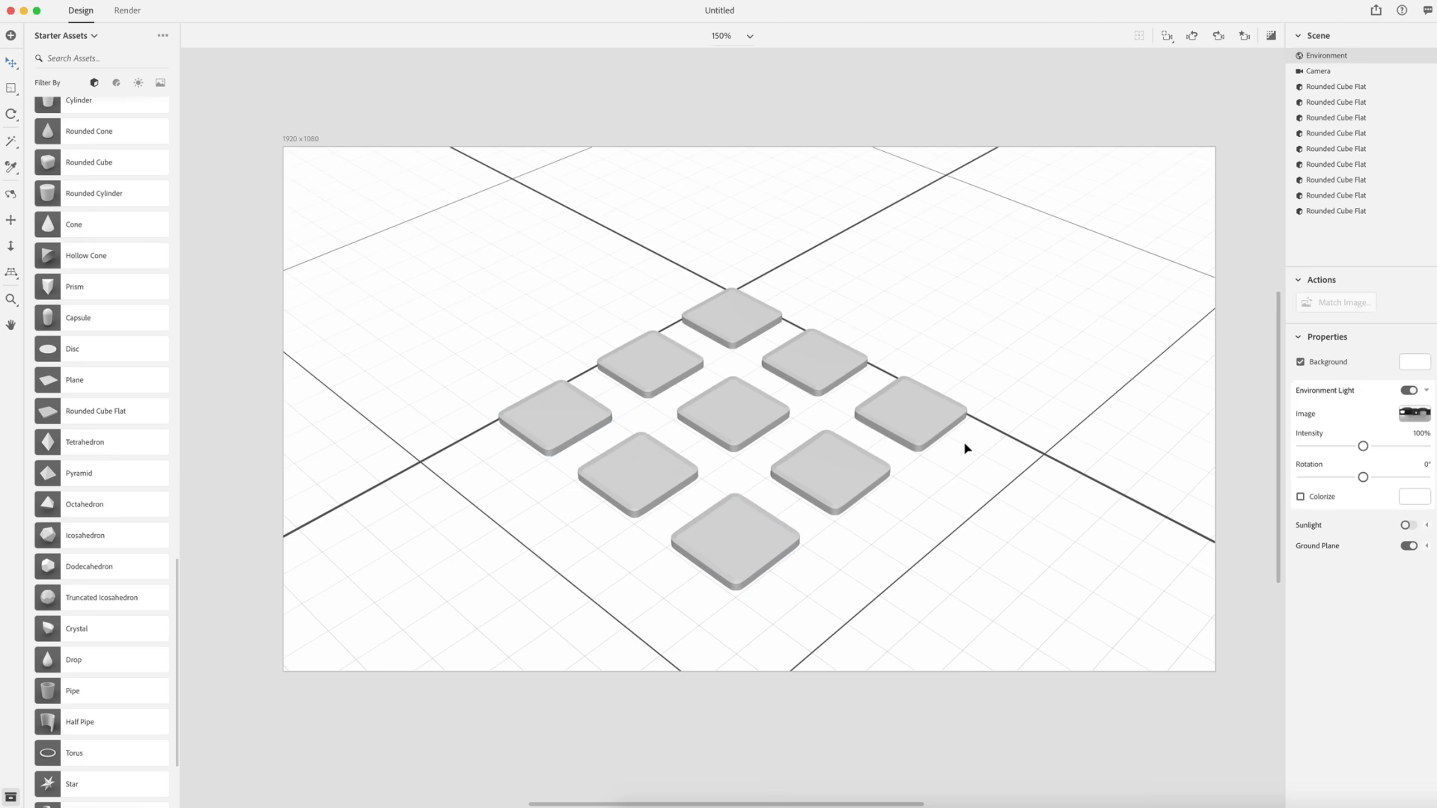
drag(1001, 586, 456, 208)
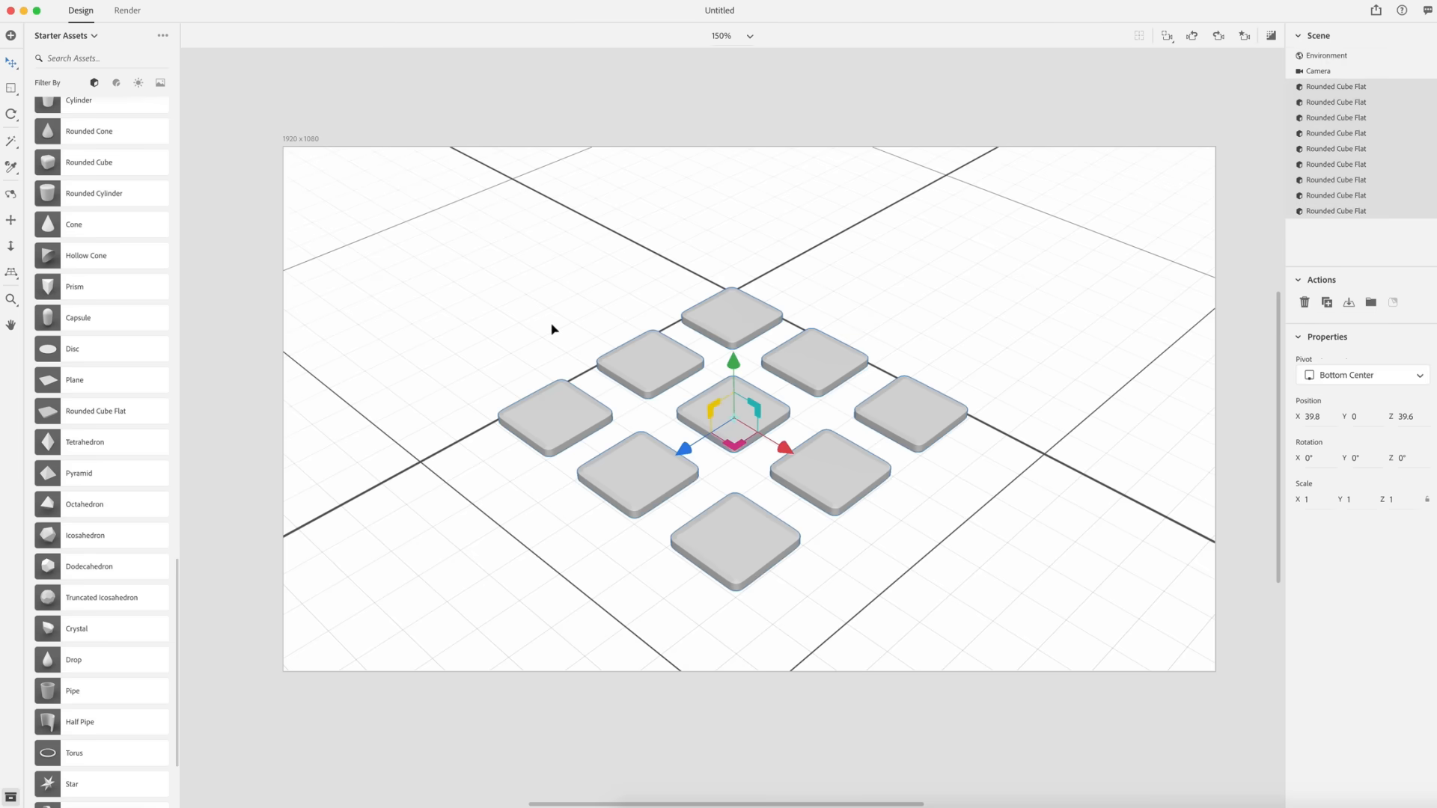
mouse_move(731, 361)
mouse_down()
mouse_move(732, 334)
mouse_move(730, 359)
mouse_up()
click(1033, 488)
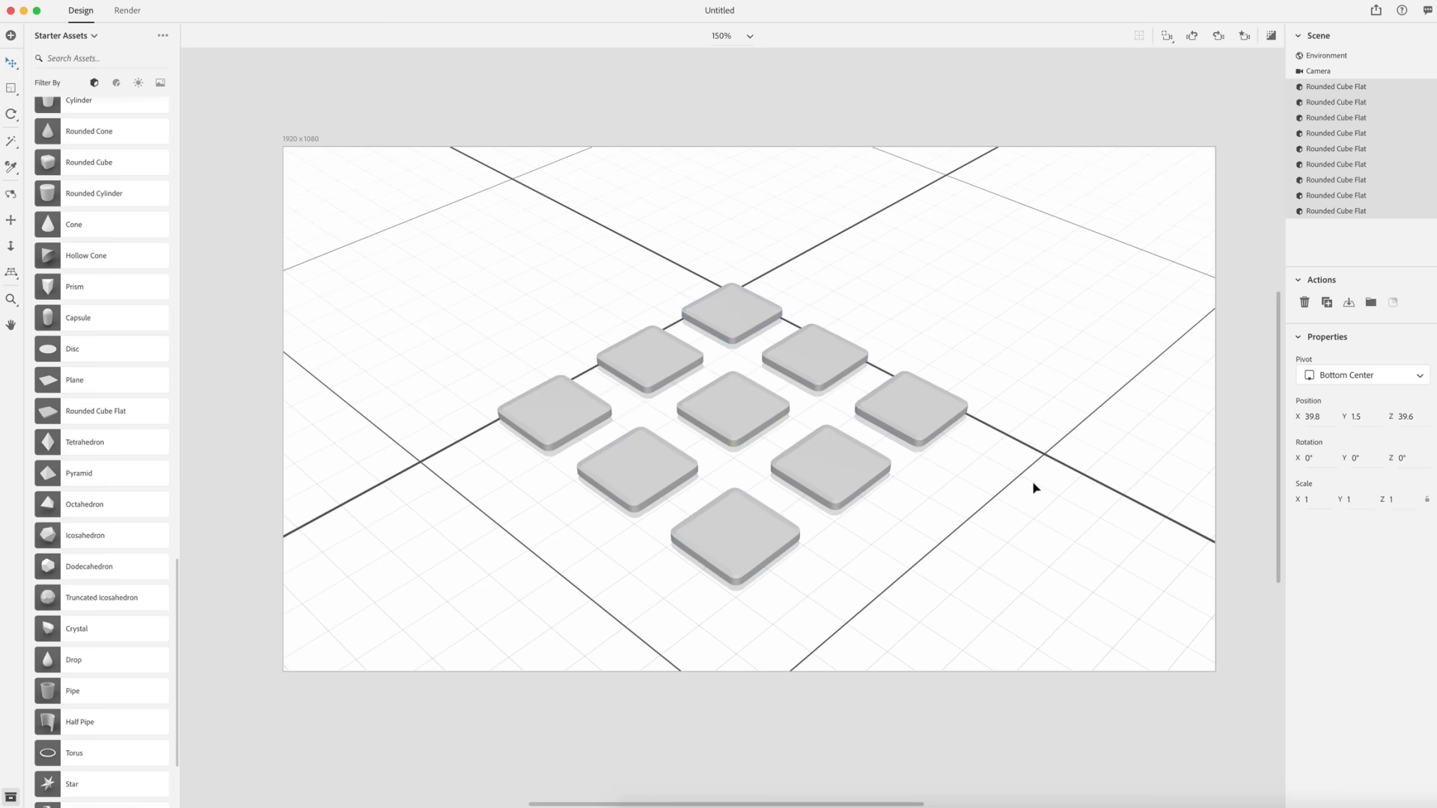
click(731, 290)
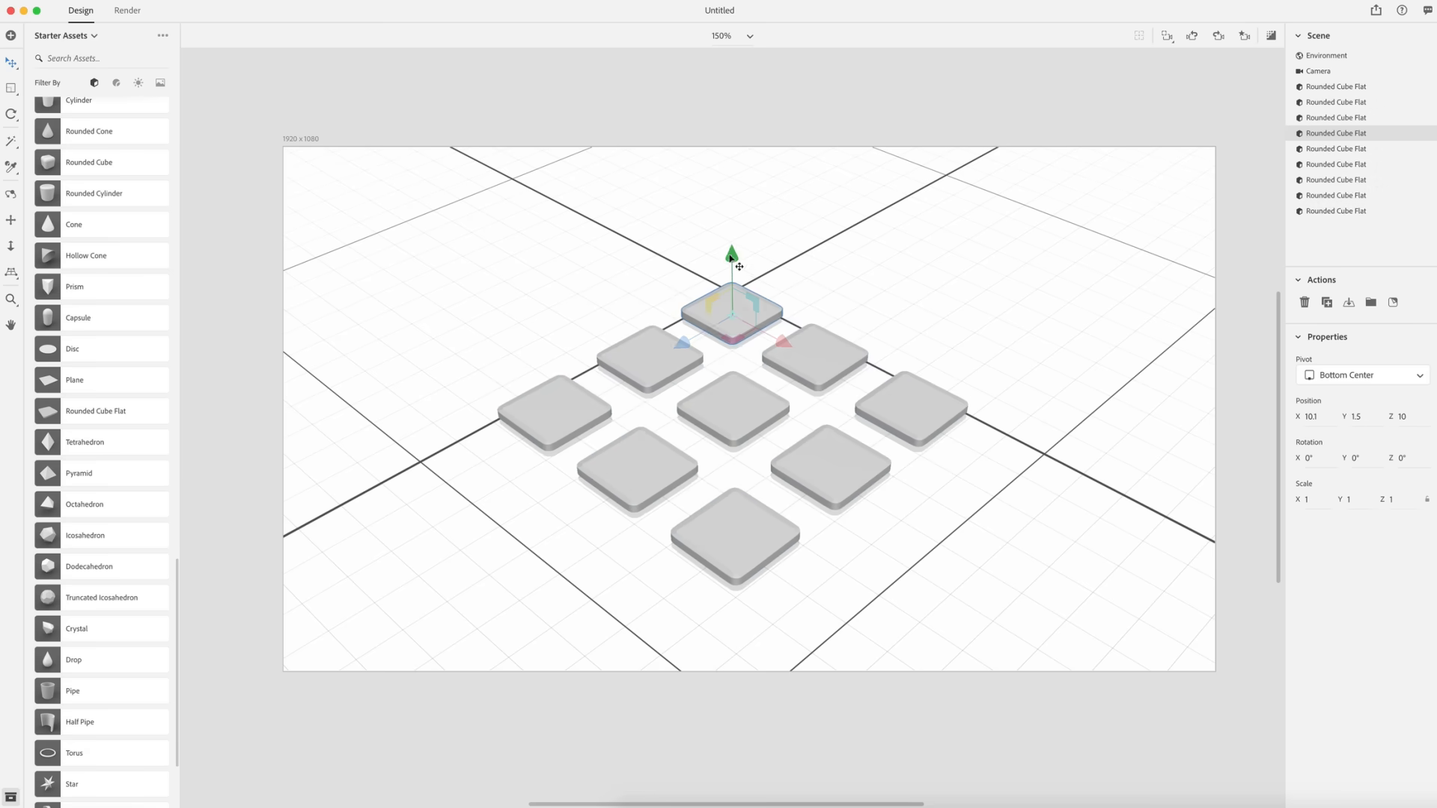
- Raise the selected back tile to about Y 14.8
drag(732, 256, 727, 213)
drag(728, 212, 729, 211)
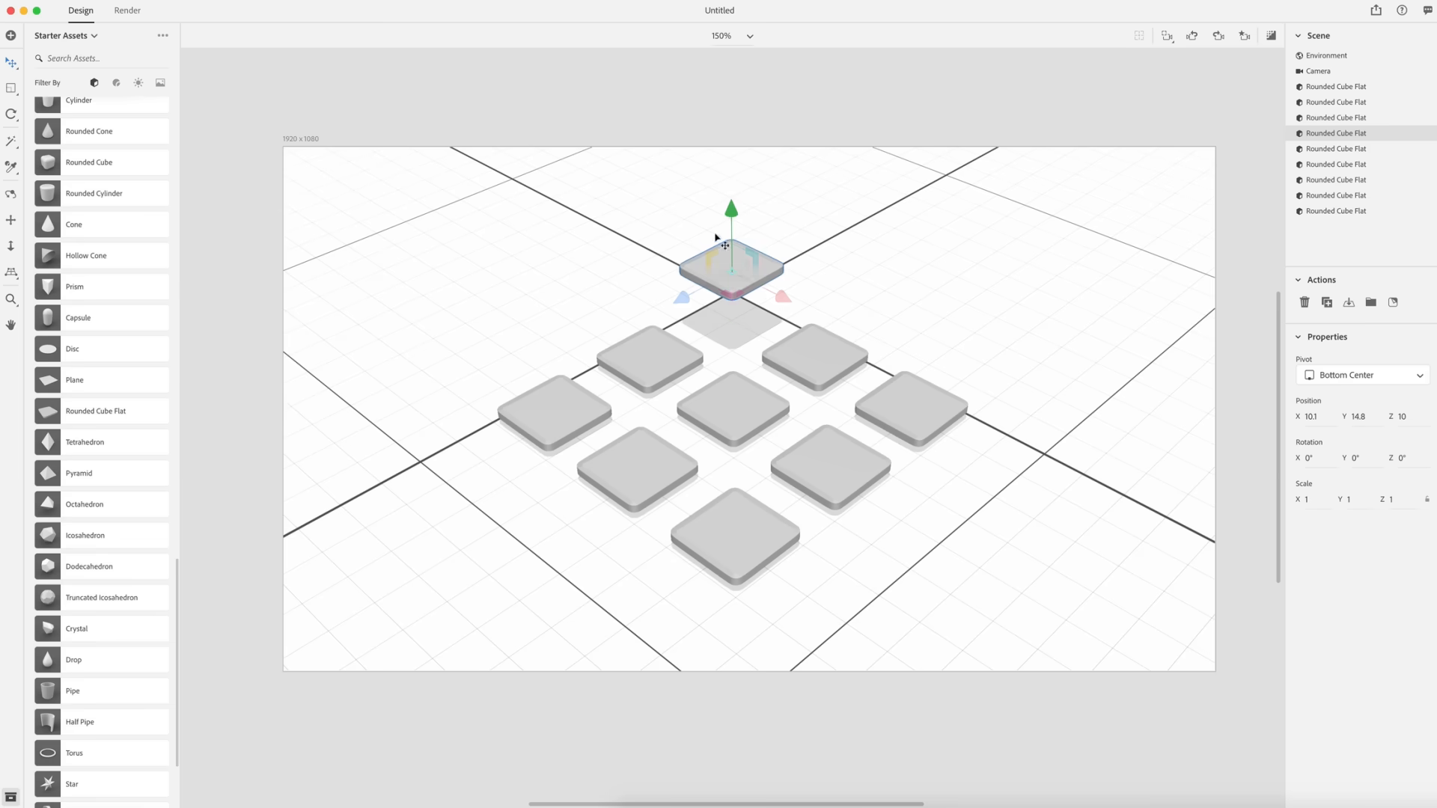
- Select the two tiles flanking the back tile and raise them, lifting the right one to about Y 10.8
click(649, 357)
shift+click(821, 352)
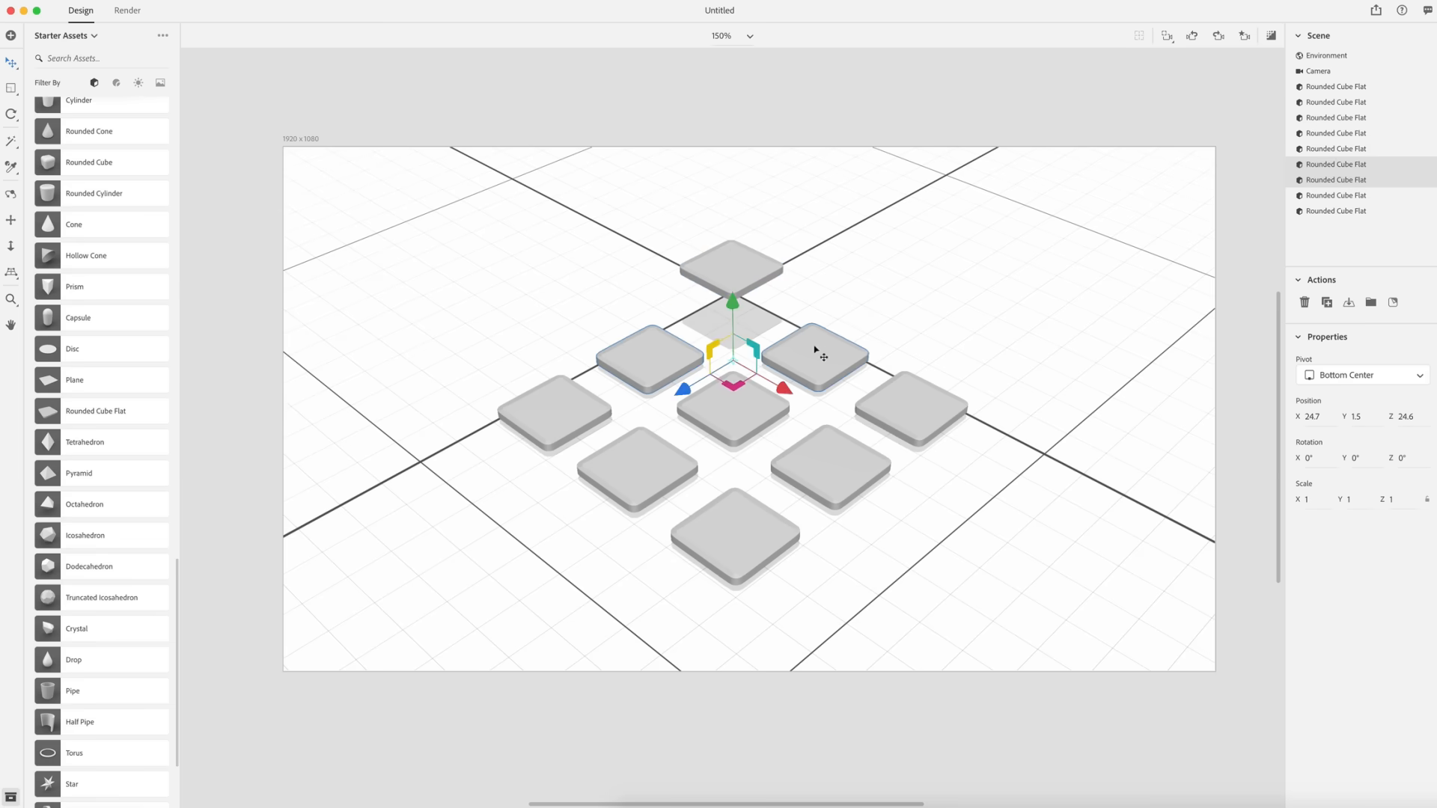
drag(731, 301, 731, 289)
click(818, 329)
drag(818, 282, 817, 273)
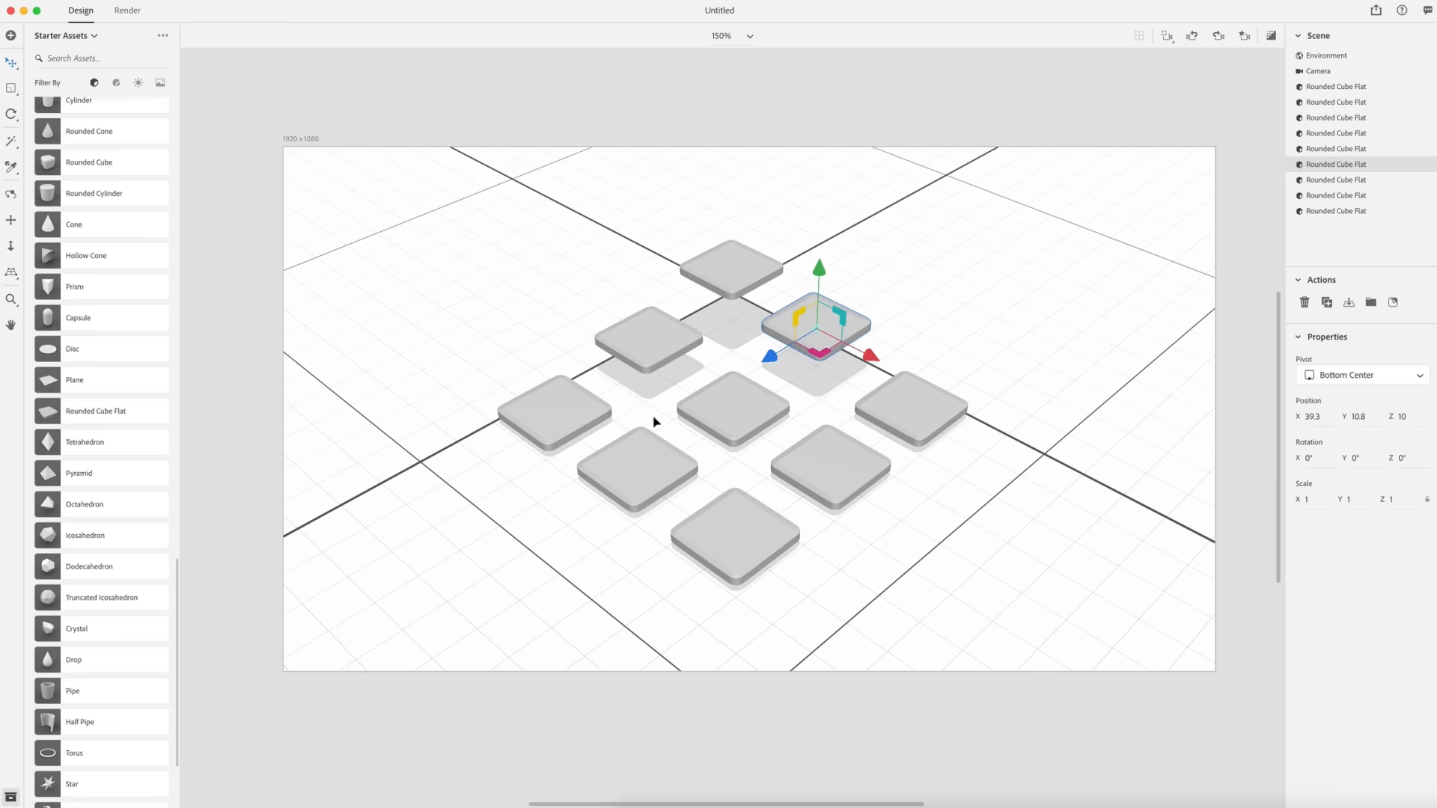
- Raise the left corner tile slightly above the grid and deselect it
click(567, 408)
drag(548, 361, 551, 363)
click(1100, 329)
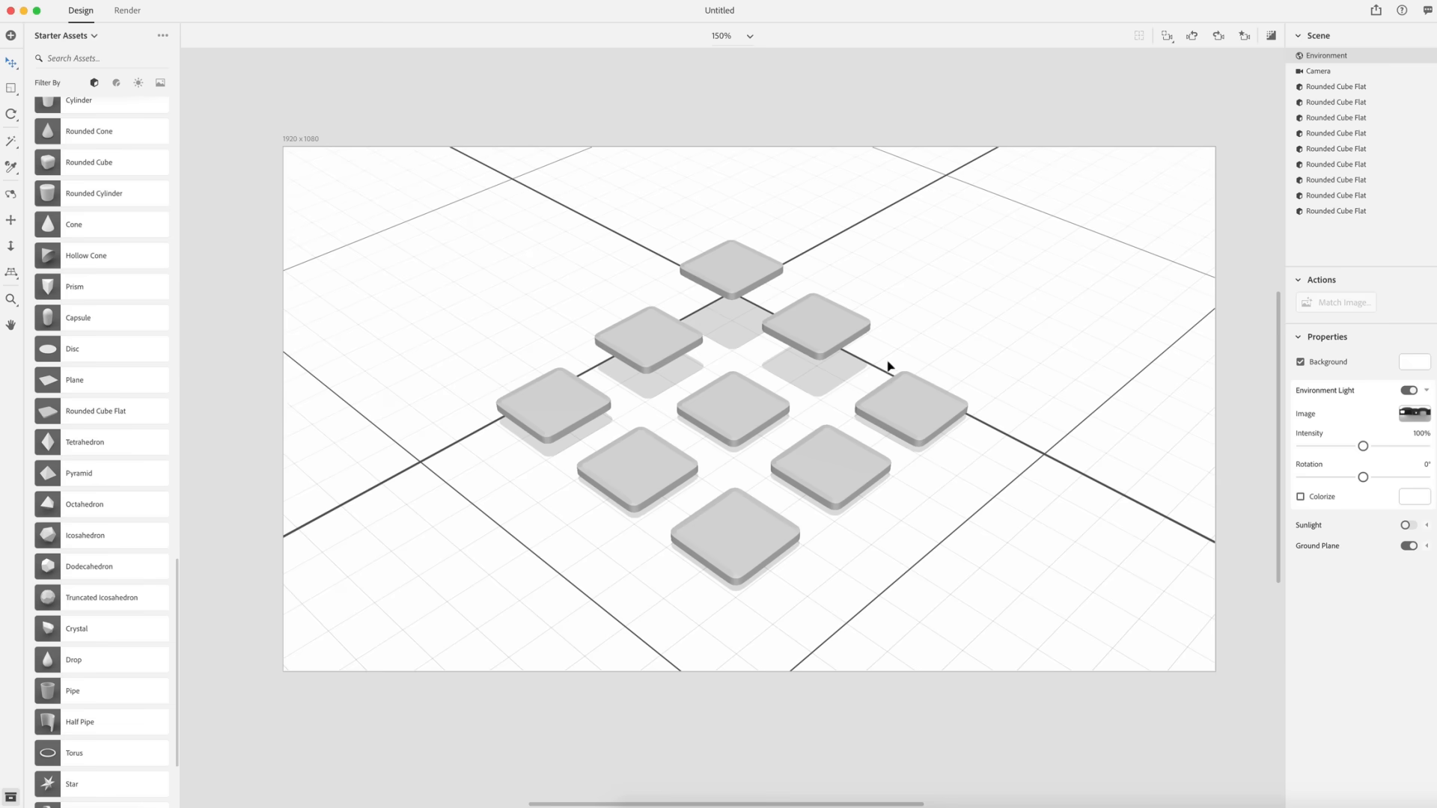
- Set the environment background to the purple landing page image, cropped to fit the canvas
scroll(868, 383, down, 10)
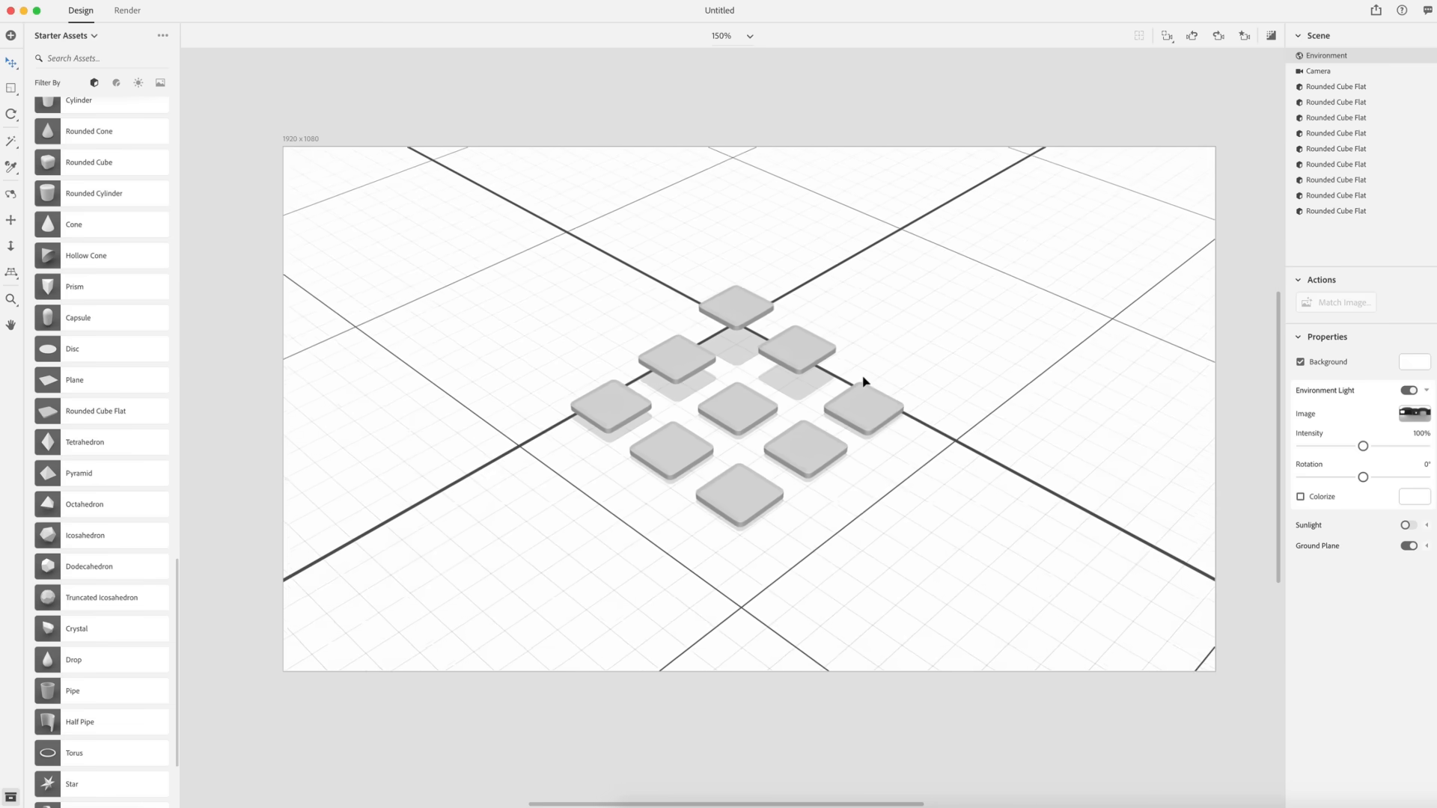
scroll(865, 382, down, 3)
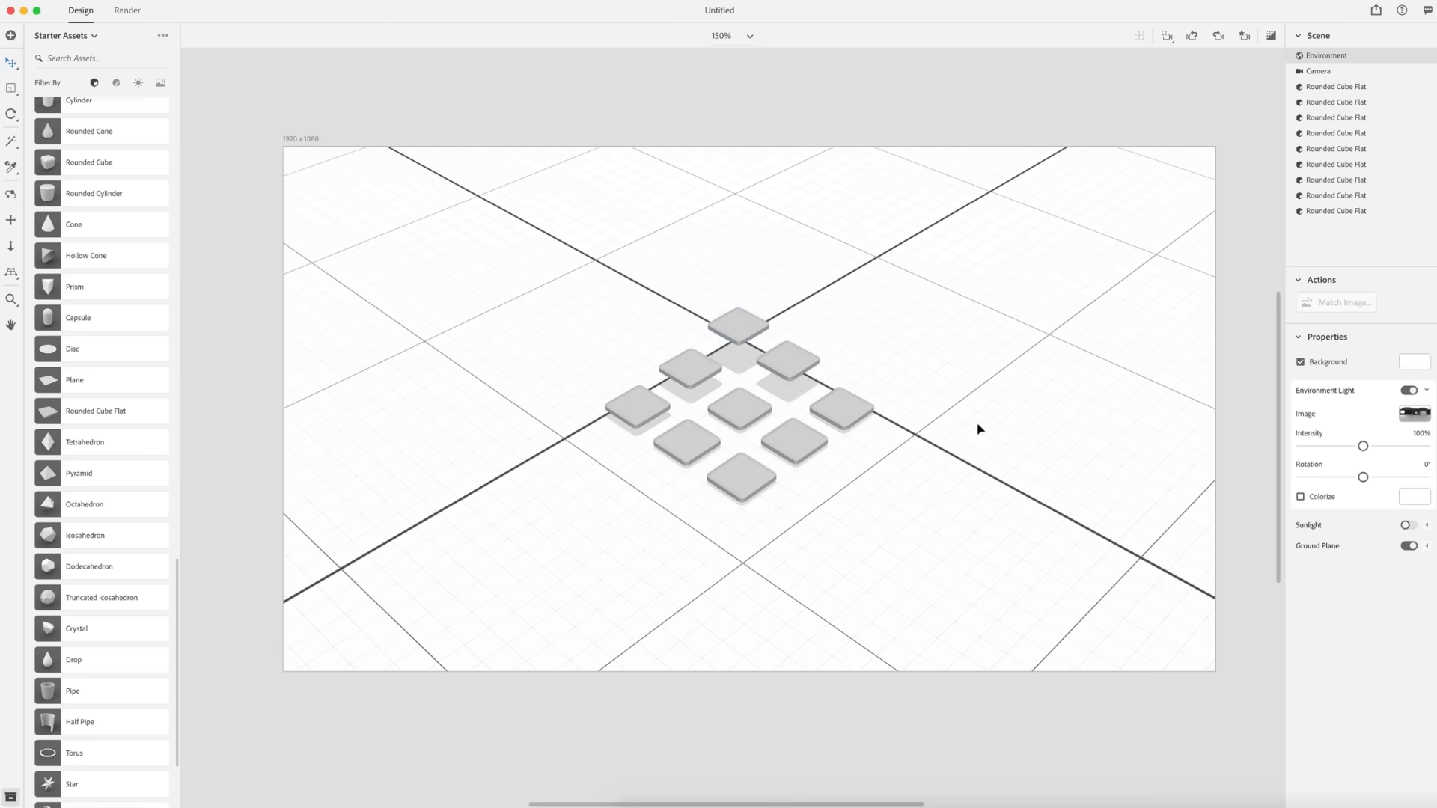
click(859, 382)
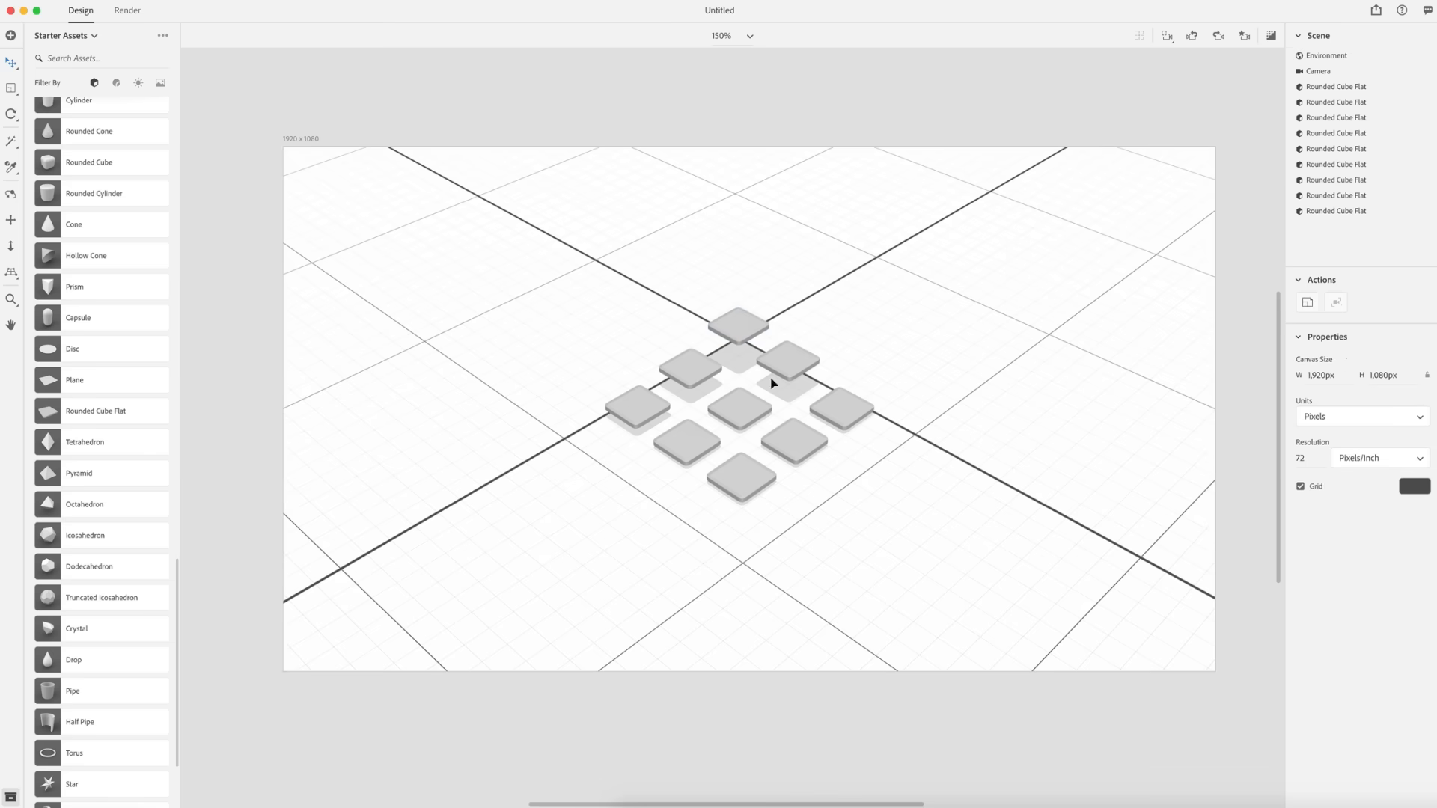
click(1322, 58)
click(1413, 364)
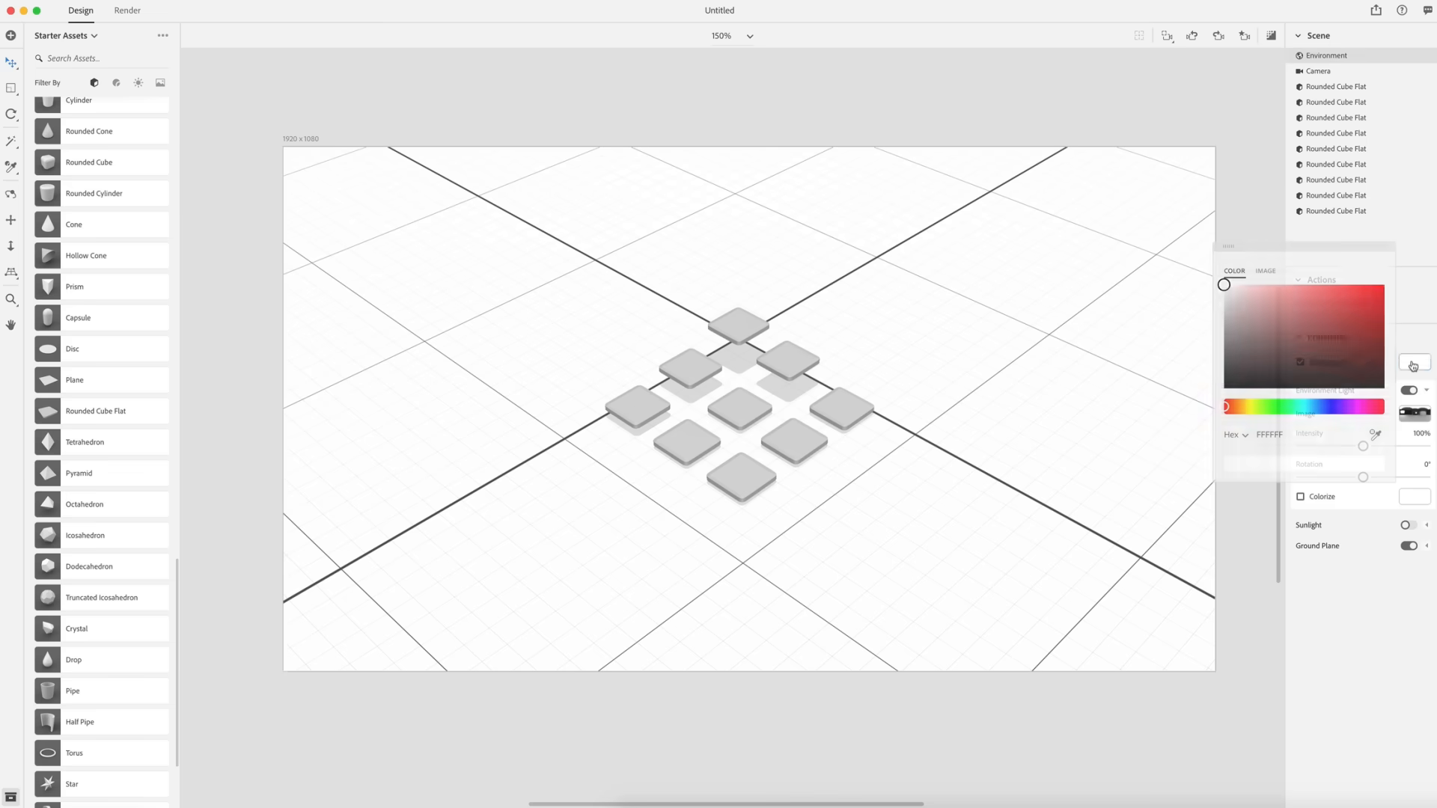
click(1266, 274)
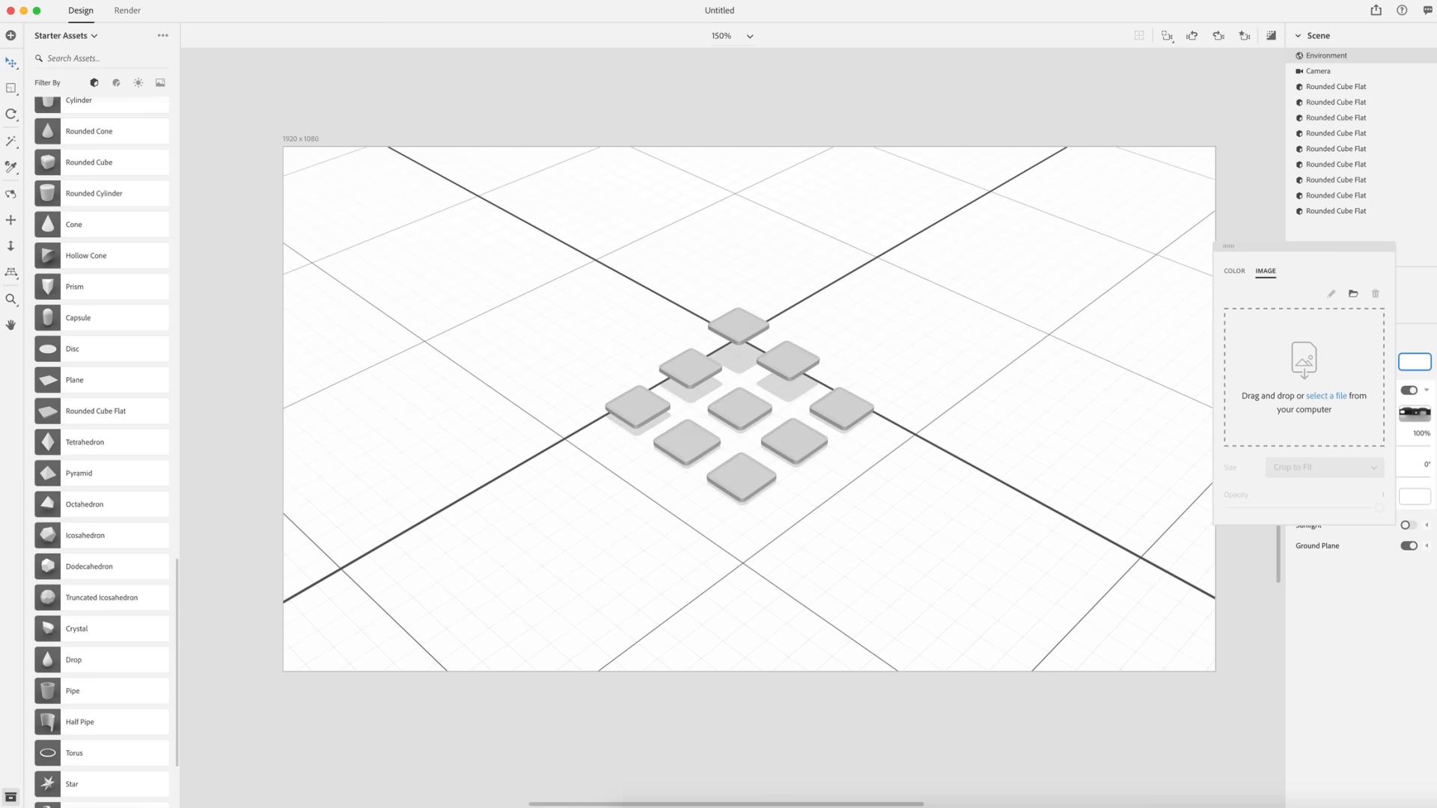
drag(1433, 315, 1291, 366)
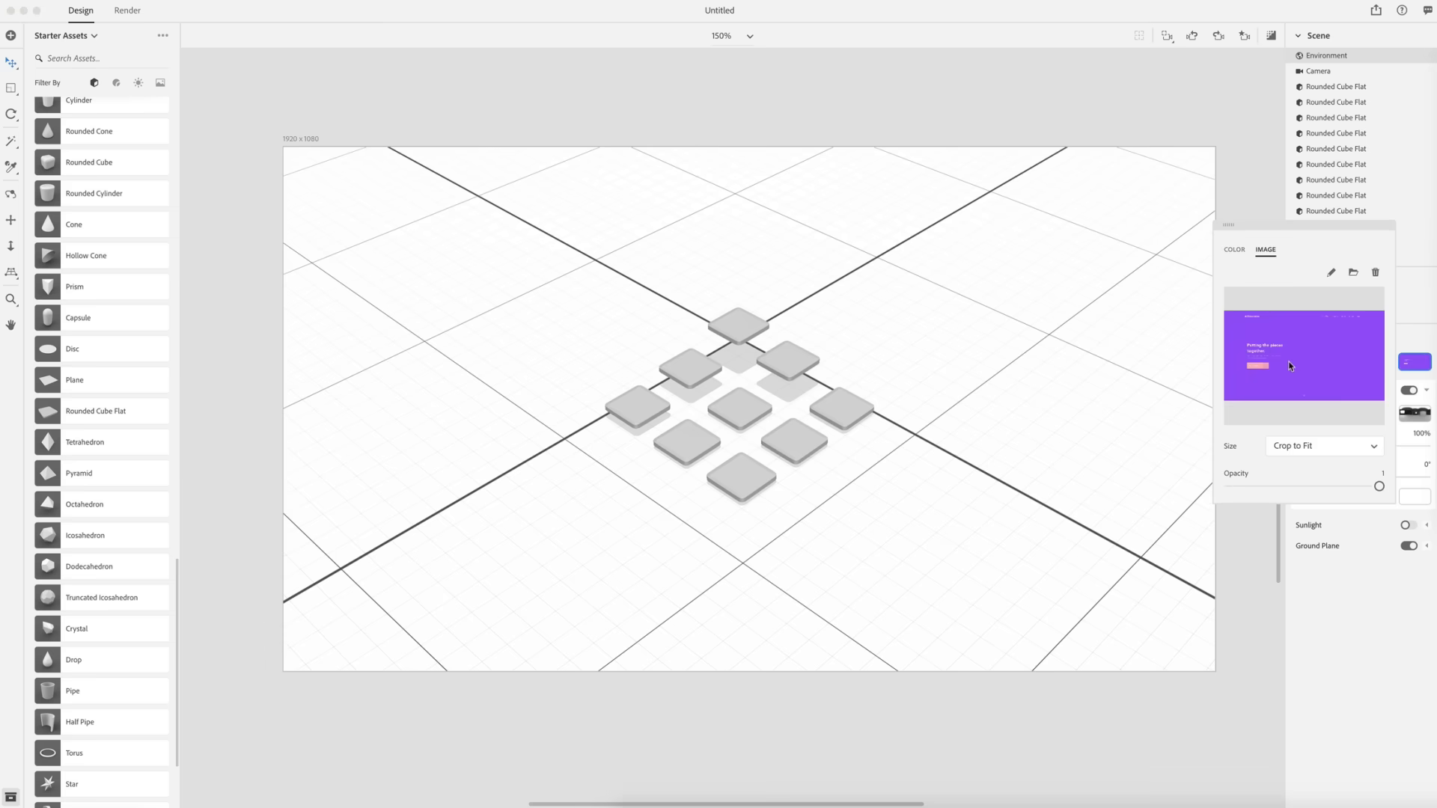
click(1252, 193)
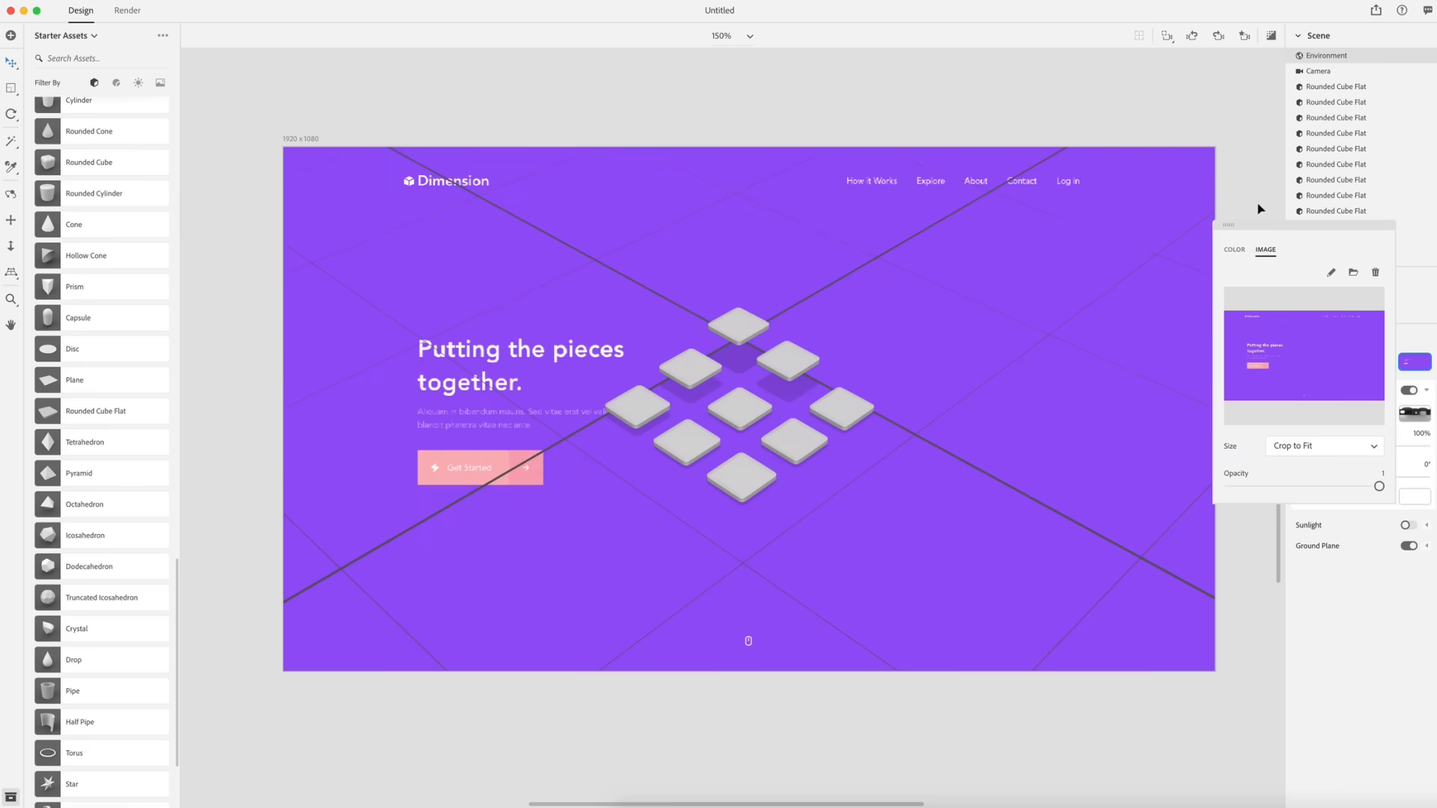
click(1195, 417)
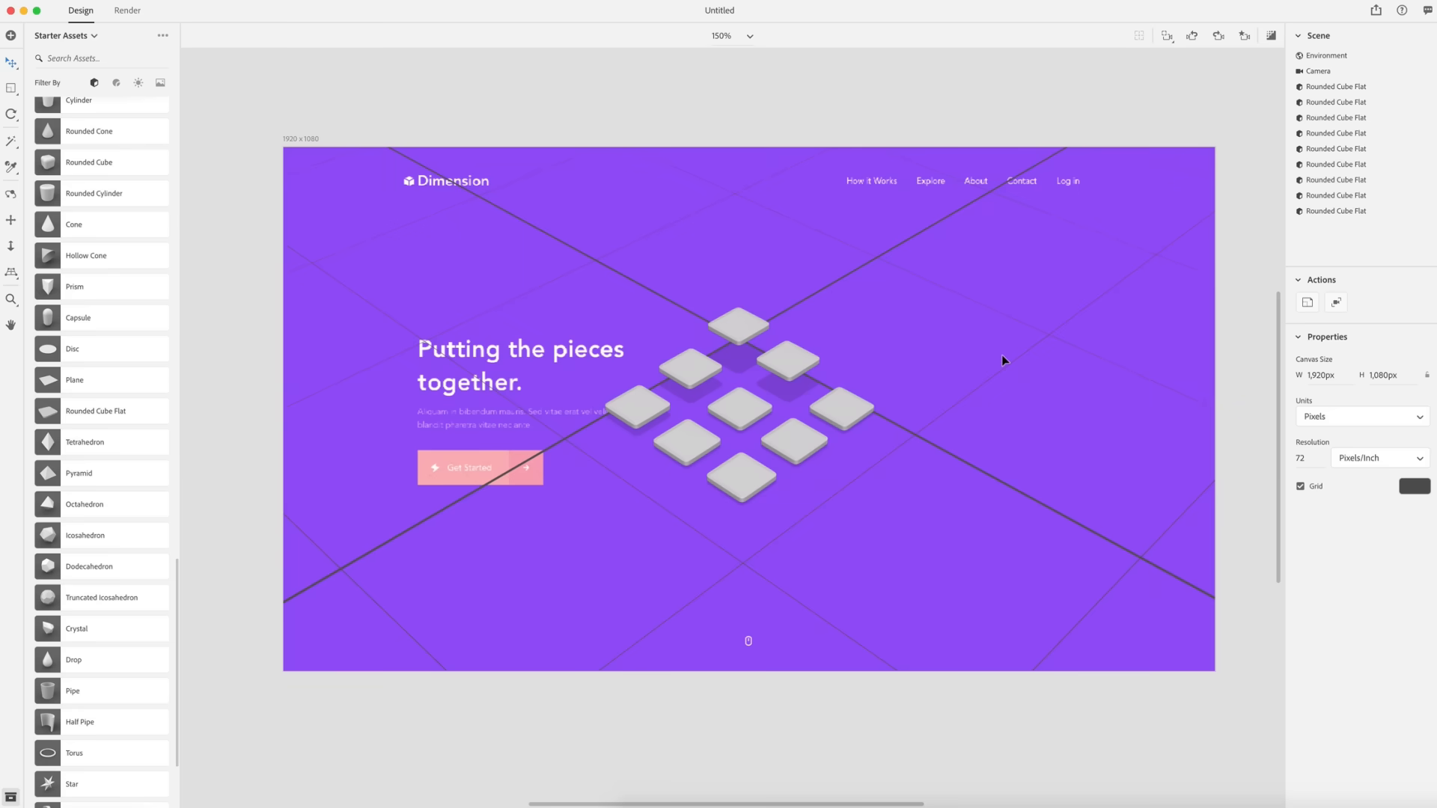
- Reposition the camera so the tile grid sits to the right of the headline text
click(10, 220)
drag(590, 301, 718, 302)
drag(949, 467, 962, 468)
scroll(961, 466, up, 5)
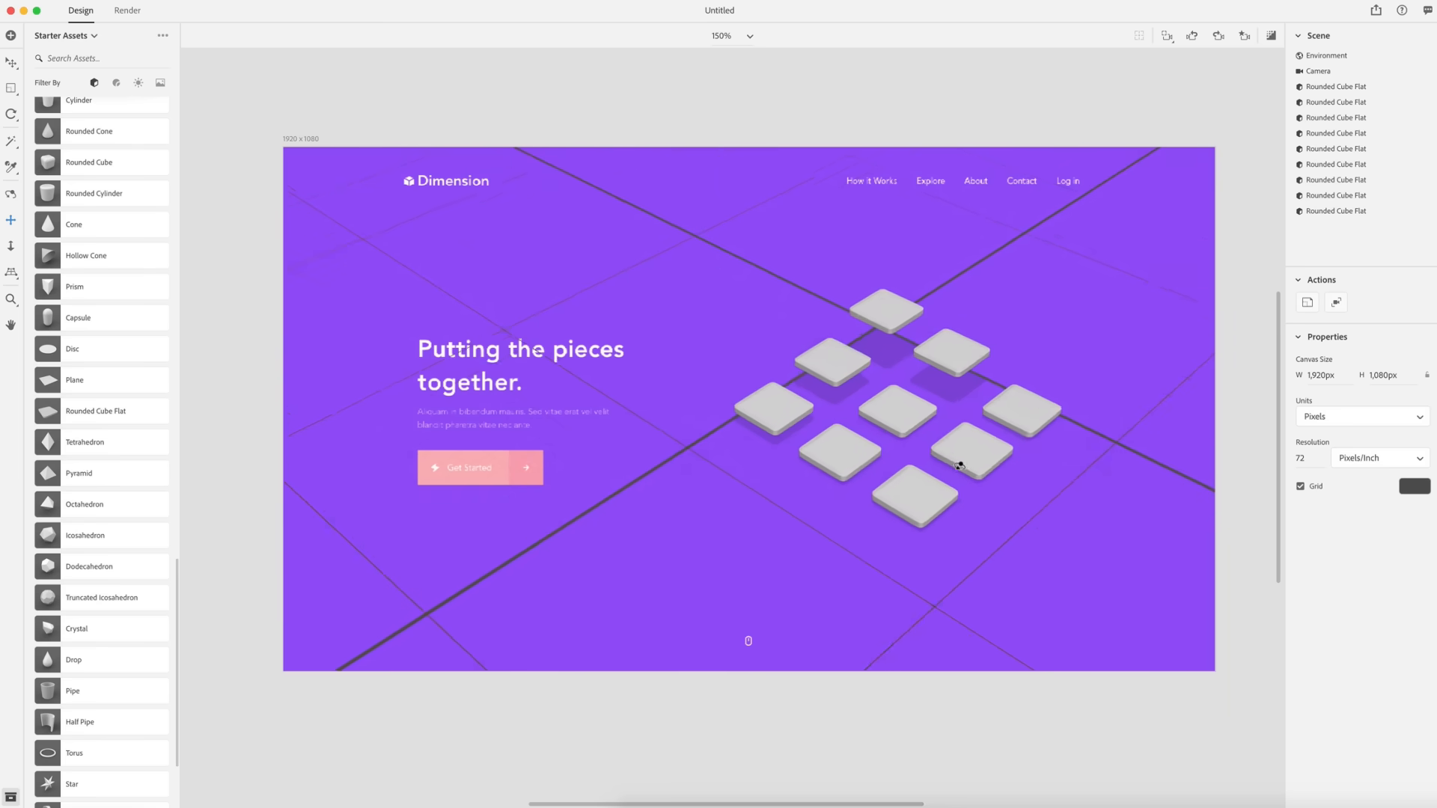
key(1)
drag(909, 408, 854, 385)
mouse_move(1115, 419)
mouse_down()
mouse_move(1145, 384)
mouse_move(1163, 424)
mouse_move(1135, 435)
mouse_up()
key(2)
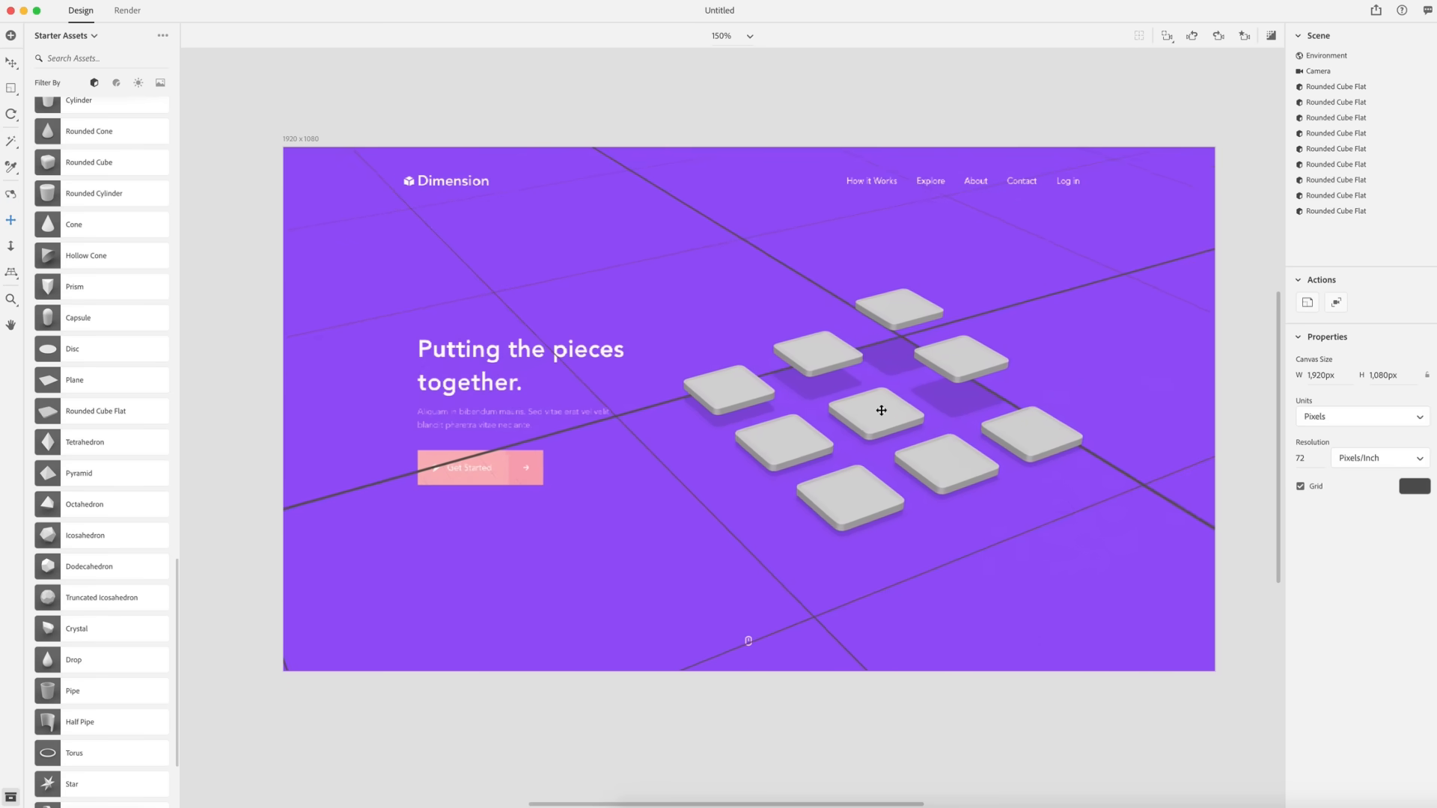
scroll(928, 425, up, 5)
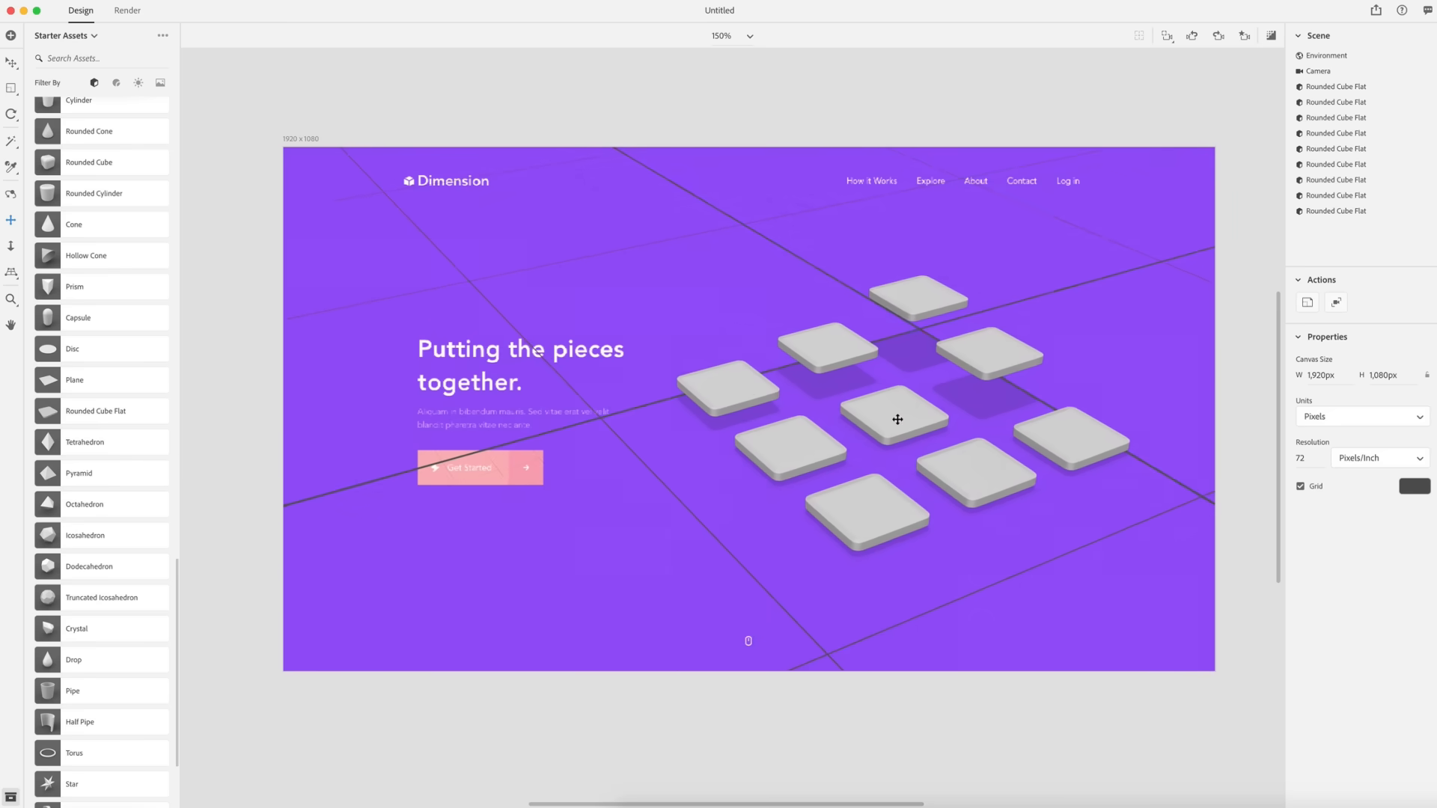
scroll(904, 412, up, 1)
drag(897, 418, 703, 281)
key(1)
key(2)
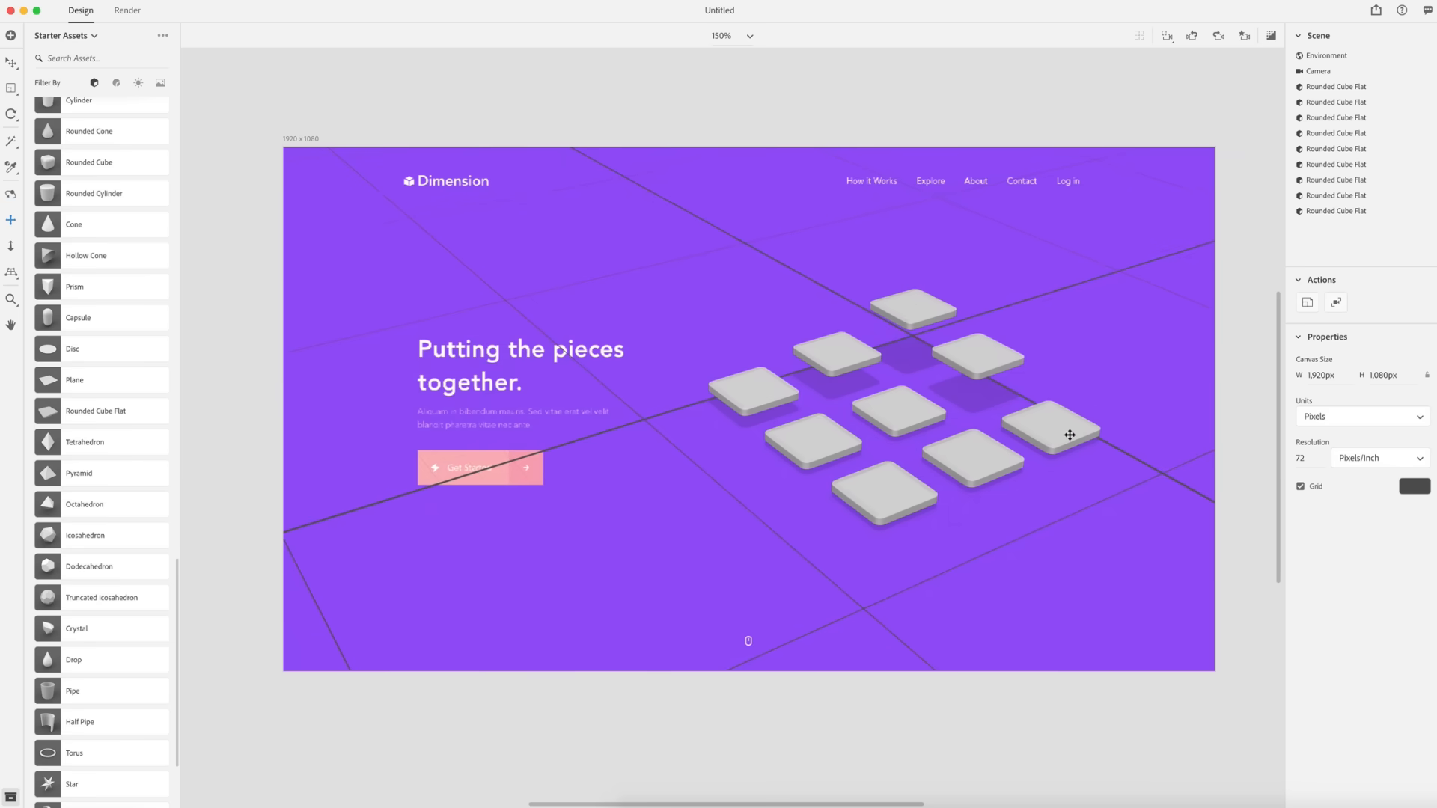
- Duplicate the raised back tile and move the copy near the top edge, to about X -167 and Y 21.1
key(v)
click(917, 310)
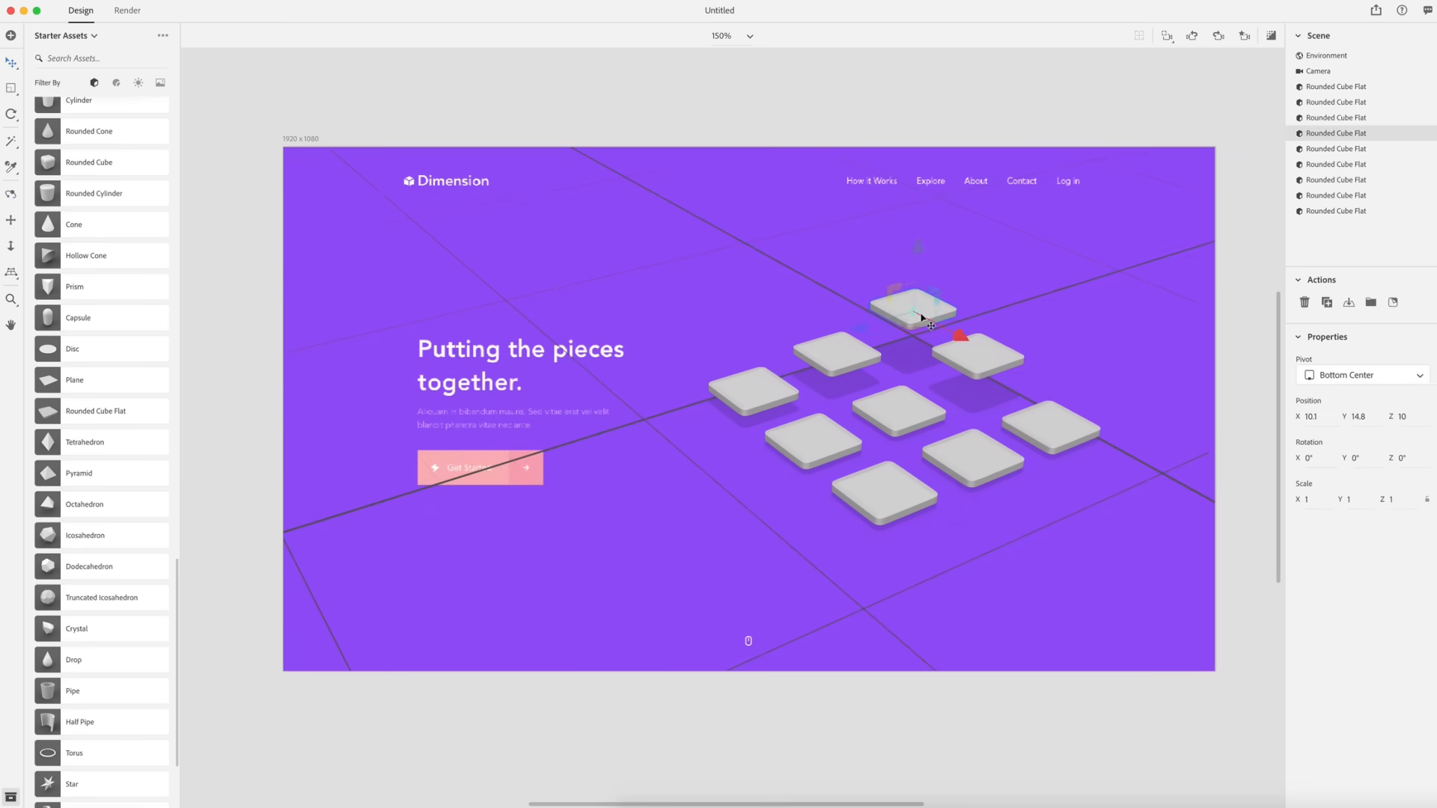
key(super+d)
drag(965, 337, 670, 195)
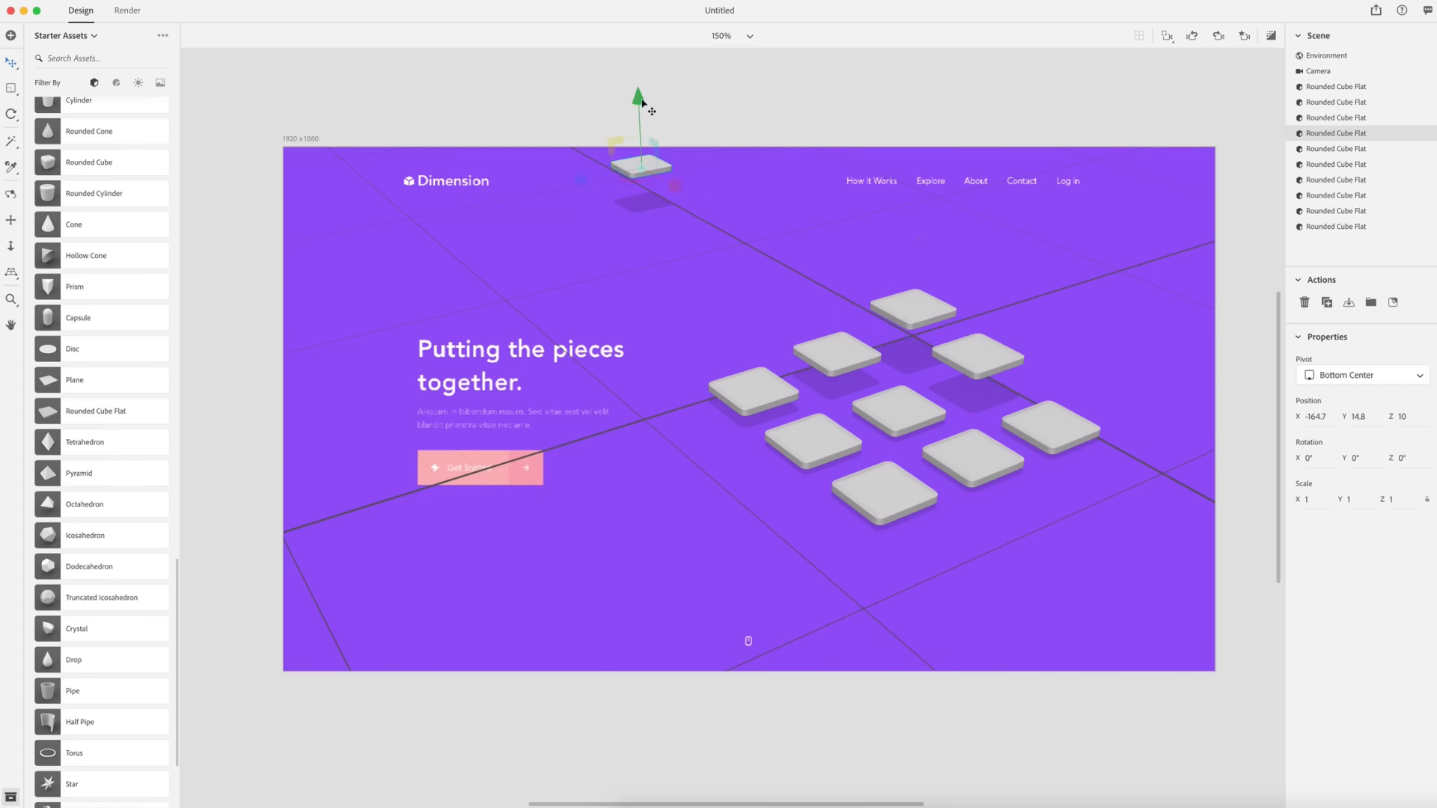
drag(637, 101, 636, 87)
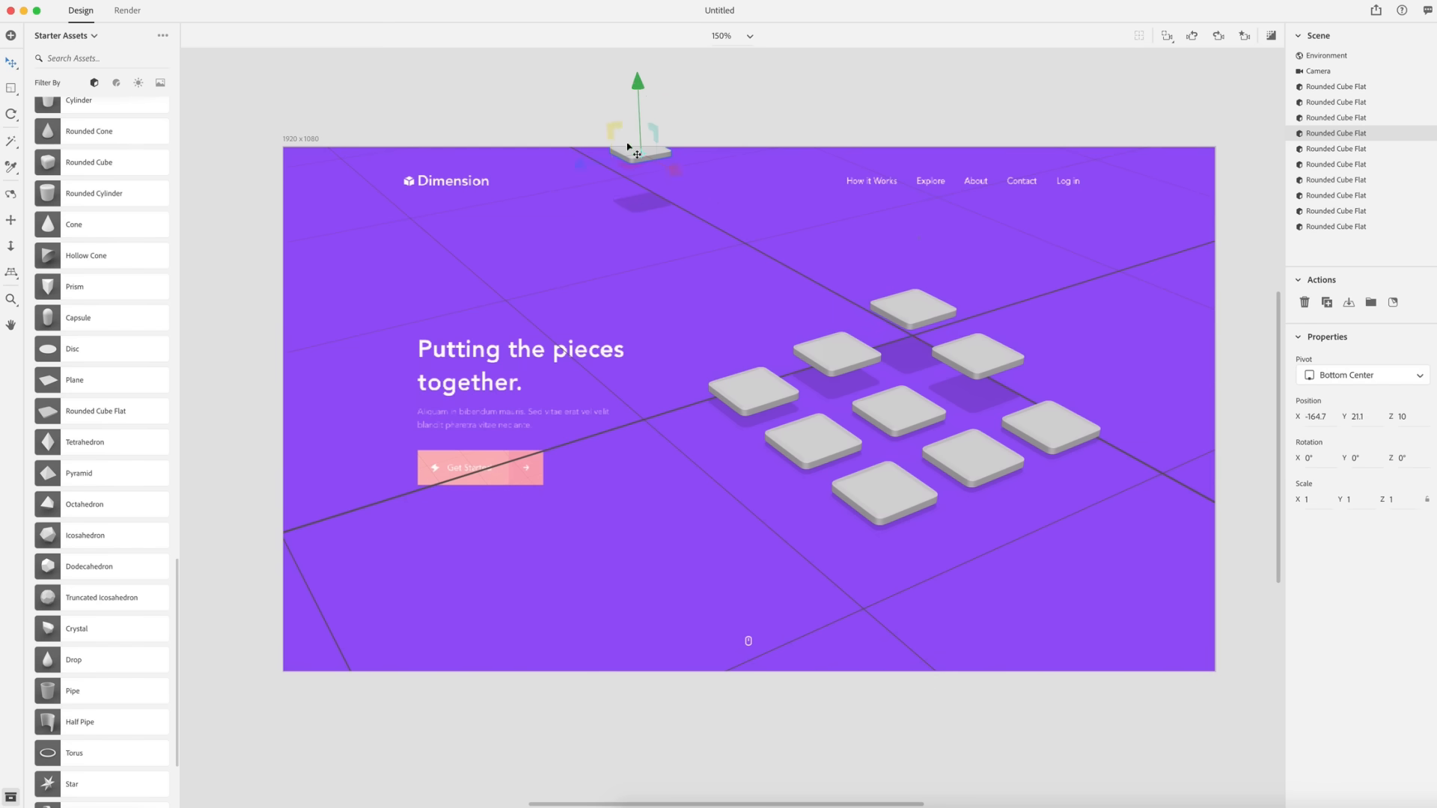
drag(672, 175, 673, 172)
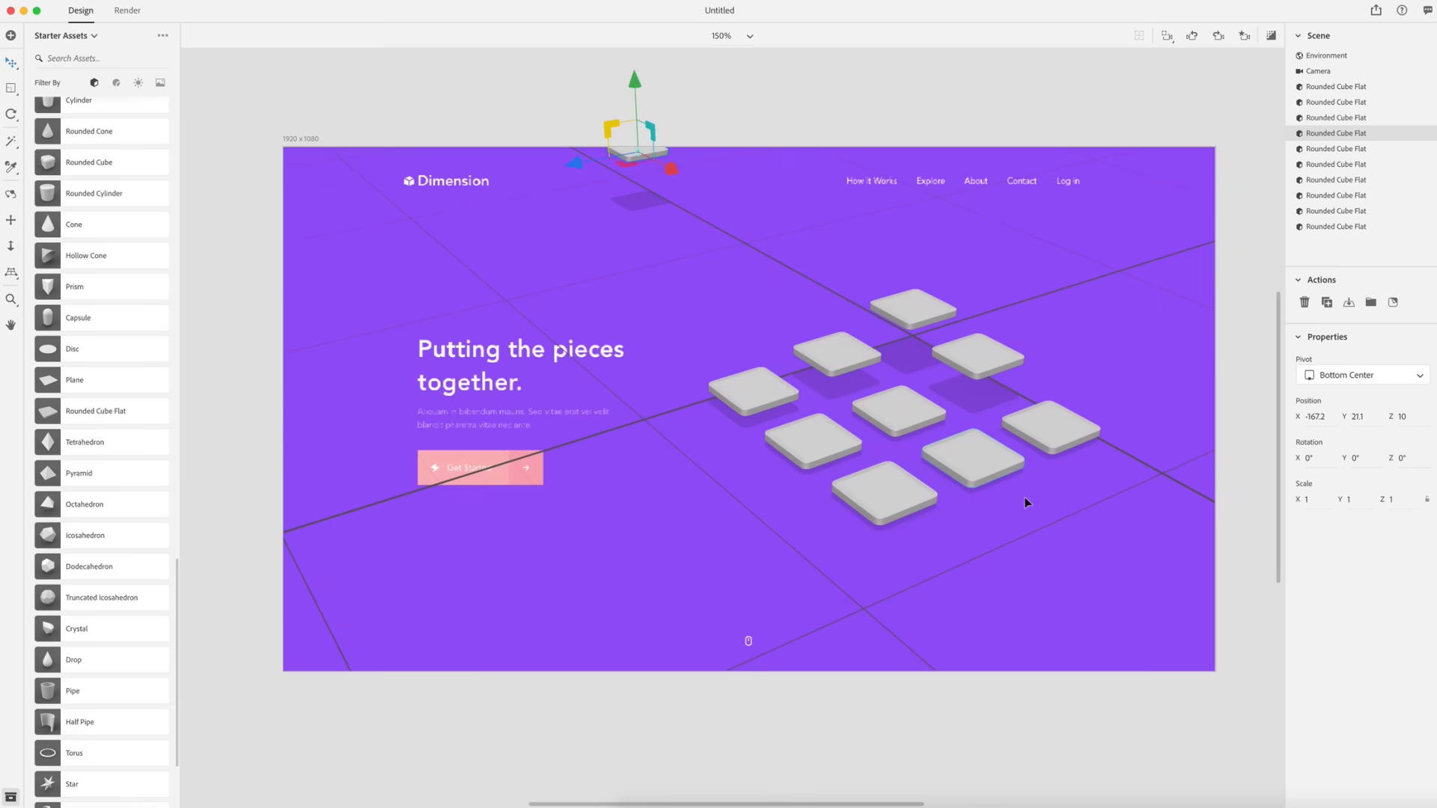
- Duplicate the front tile and place the copy near the bottom-right corner at about X 142.6
click(907, 486)
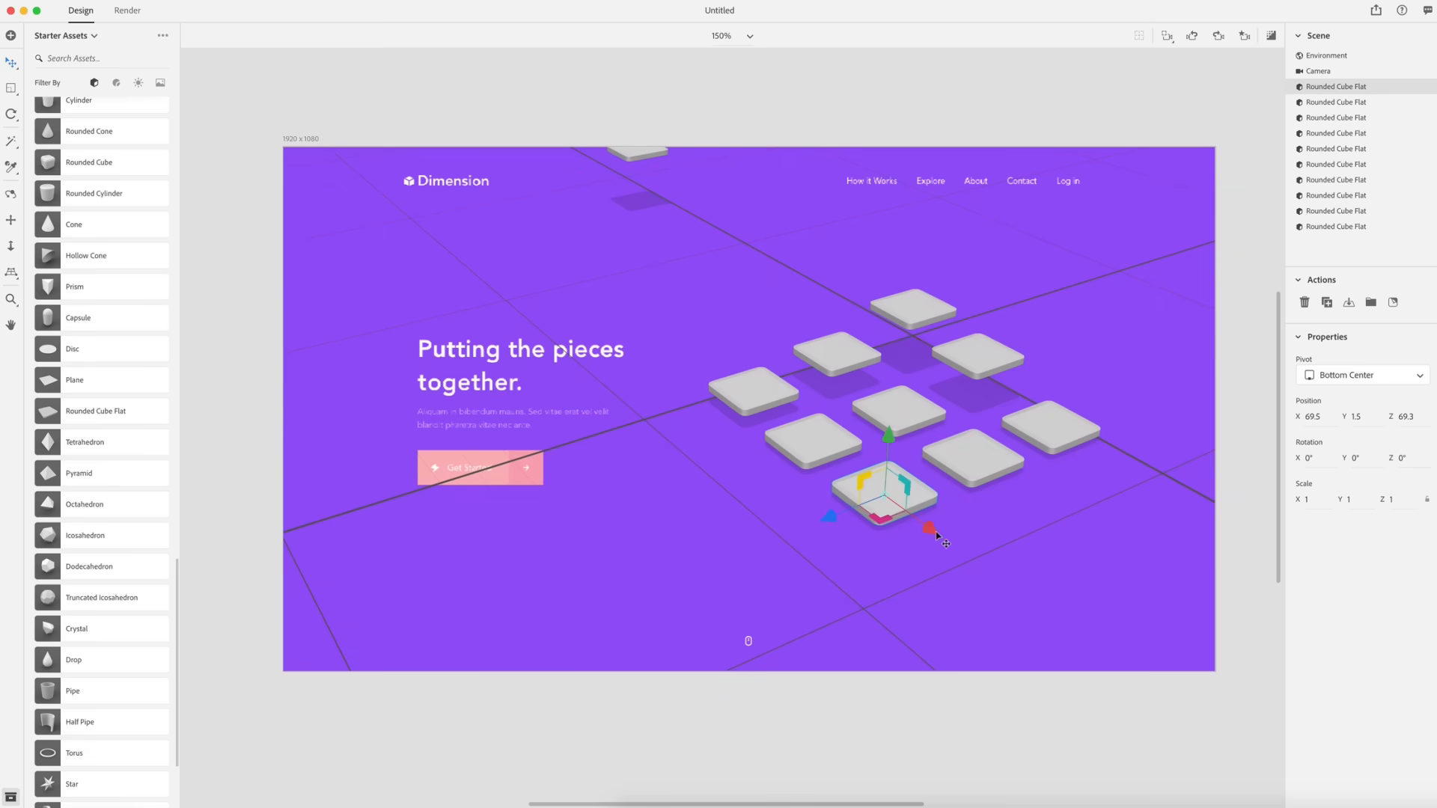
drag(937, 536, 1173, 707)
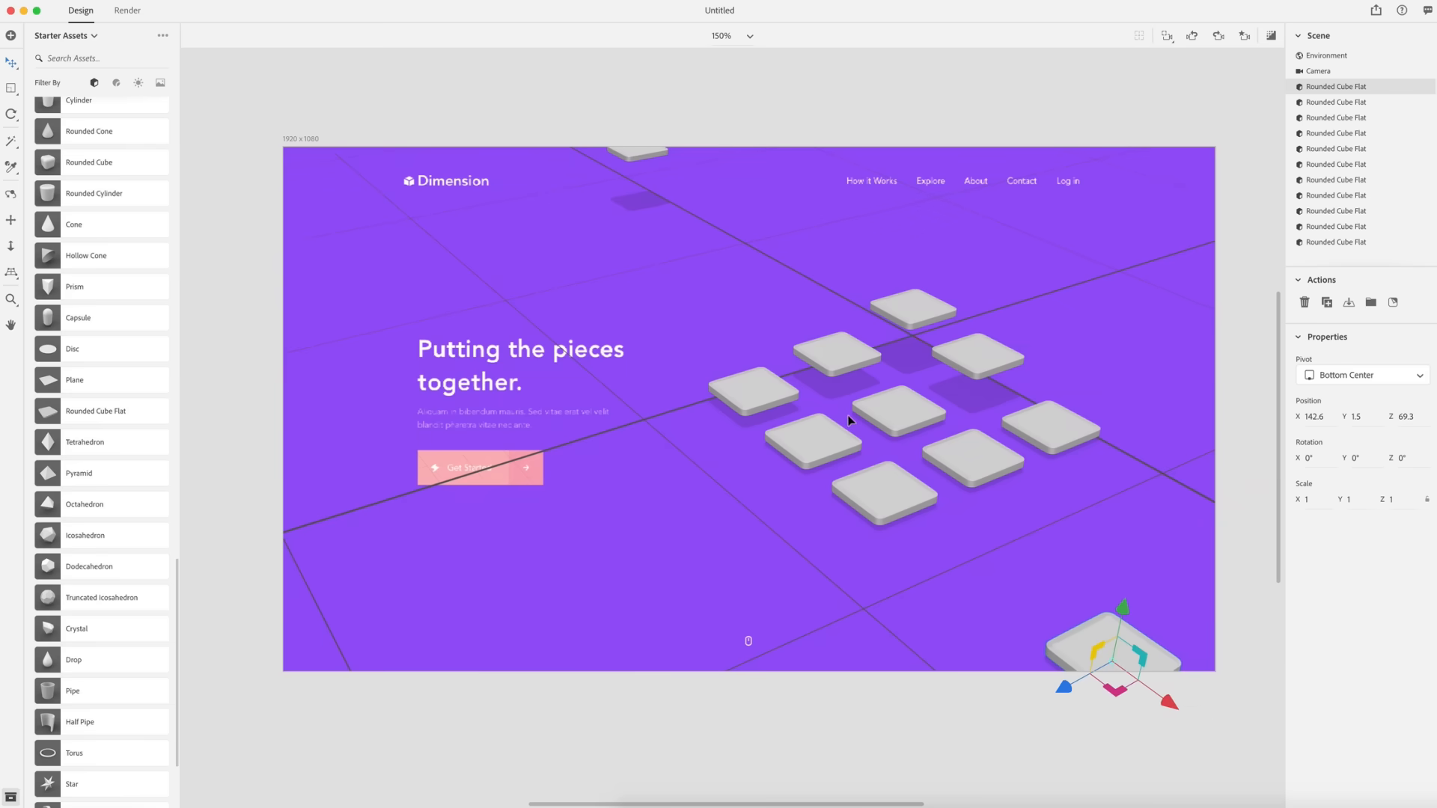
click(846, 505)
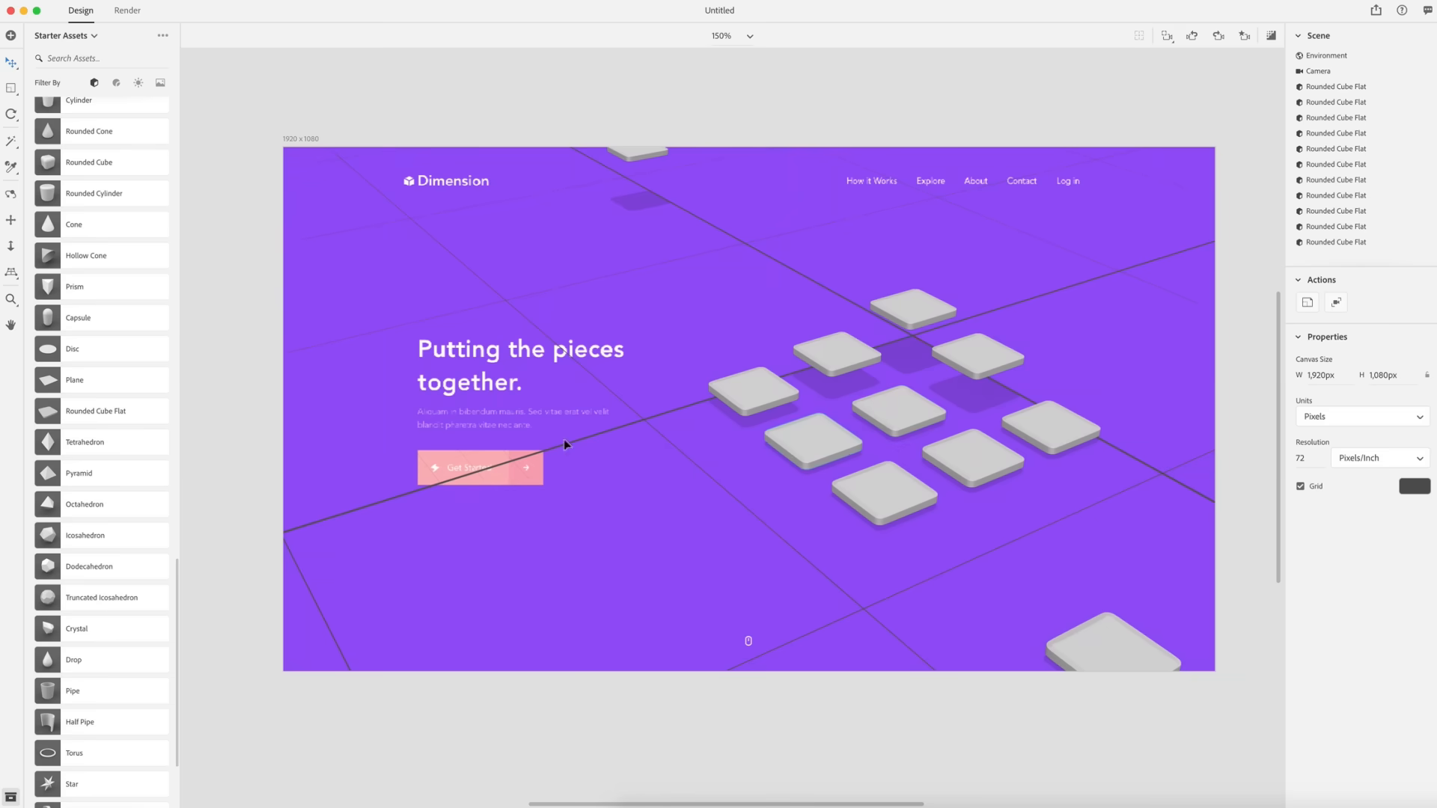
- Add a plane, move it to Z 98, and scale its Z to 0.1 to make a thin strip
click(49, 385)
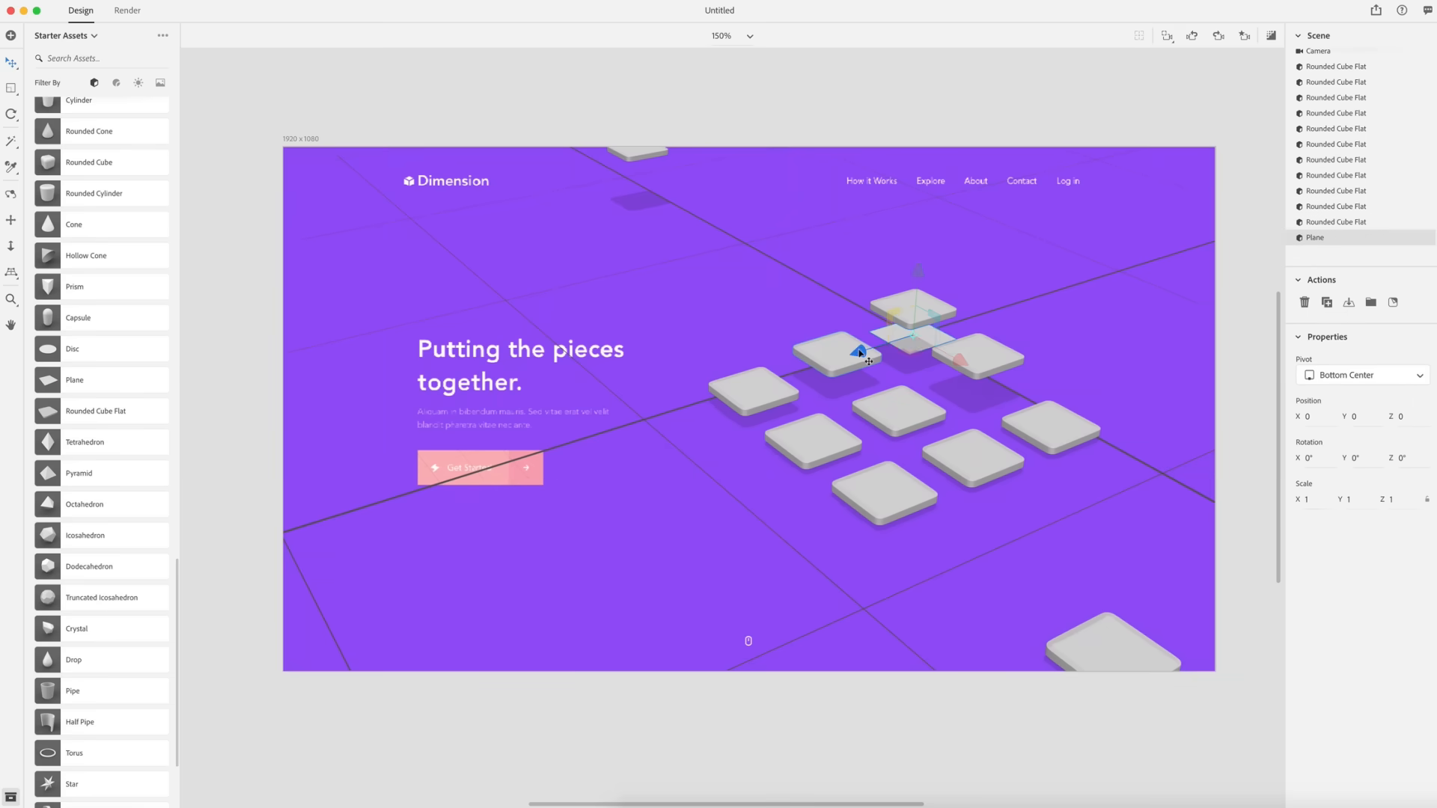
drag(860, 352, 592, 439)
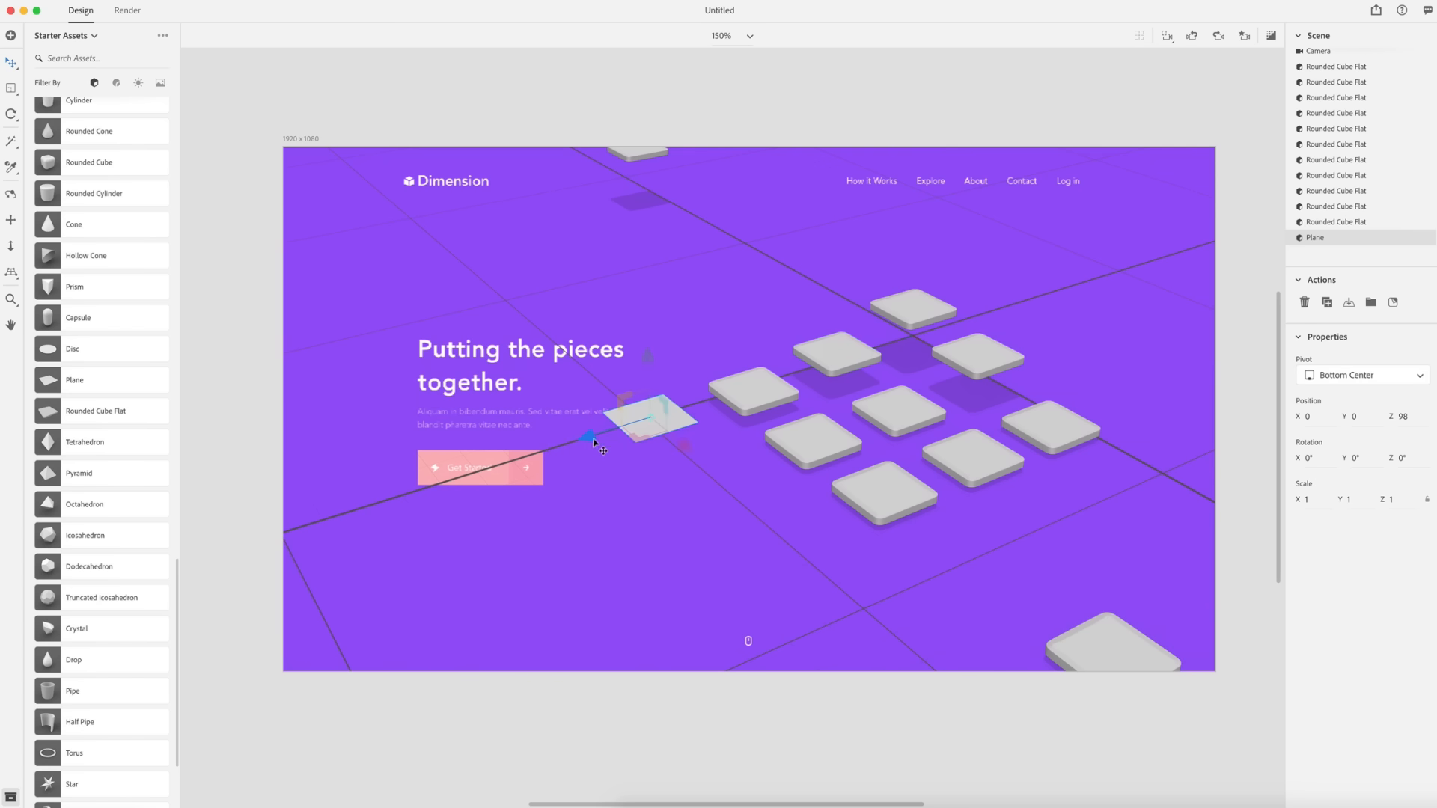
click(11, 90)
drag(590, 435, 648, 423)
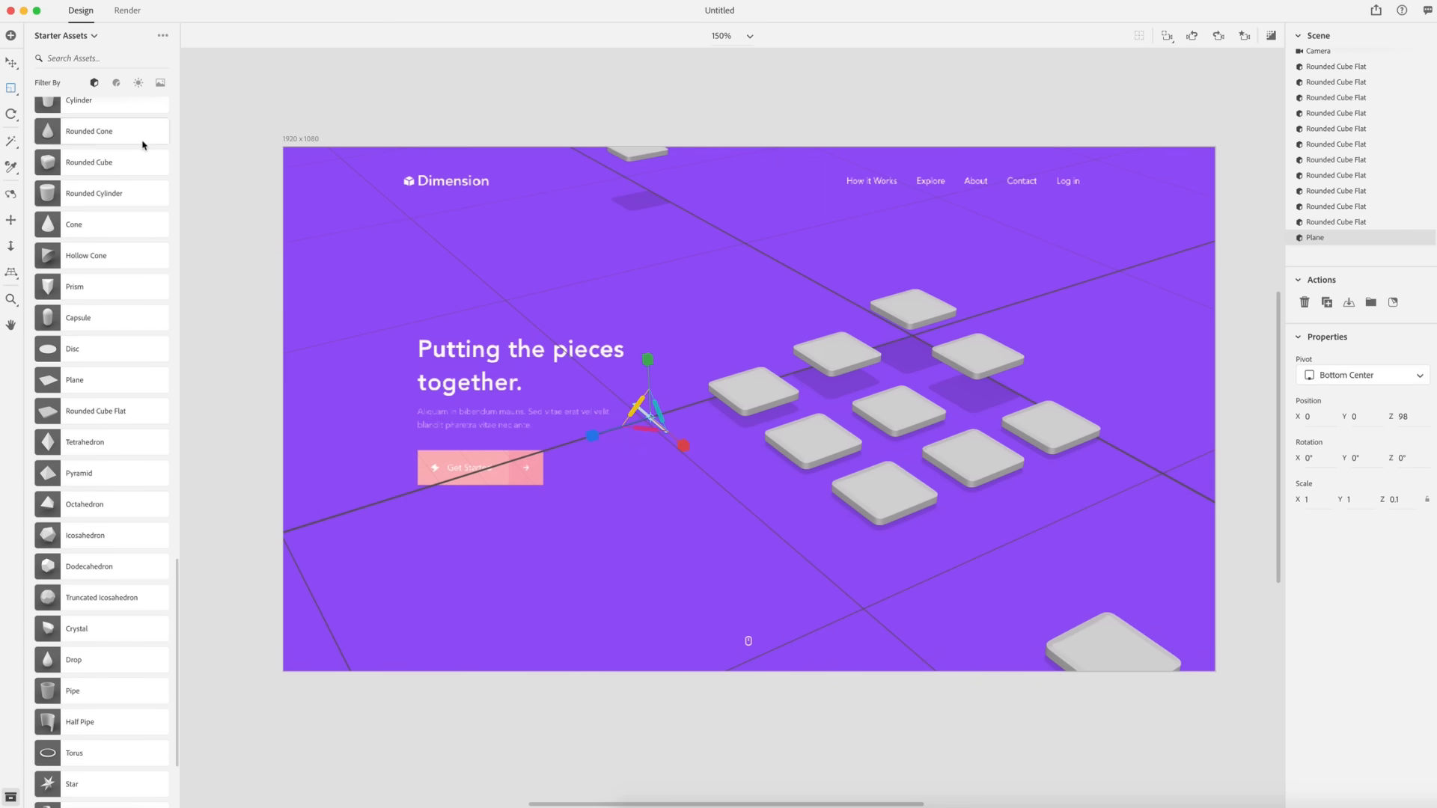
- Move the strip to about X 54 and duplicate it to about Z 53.5 between the front tiles
click(11, 63)
drag(685, 448, 805, 550)
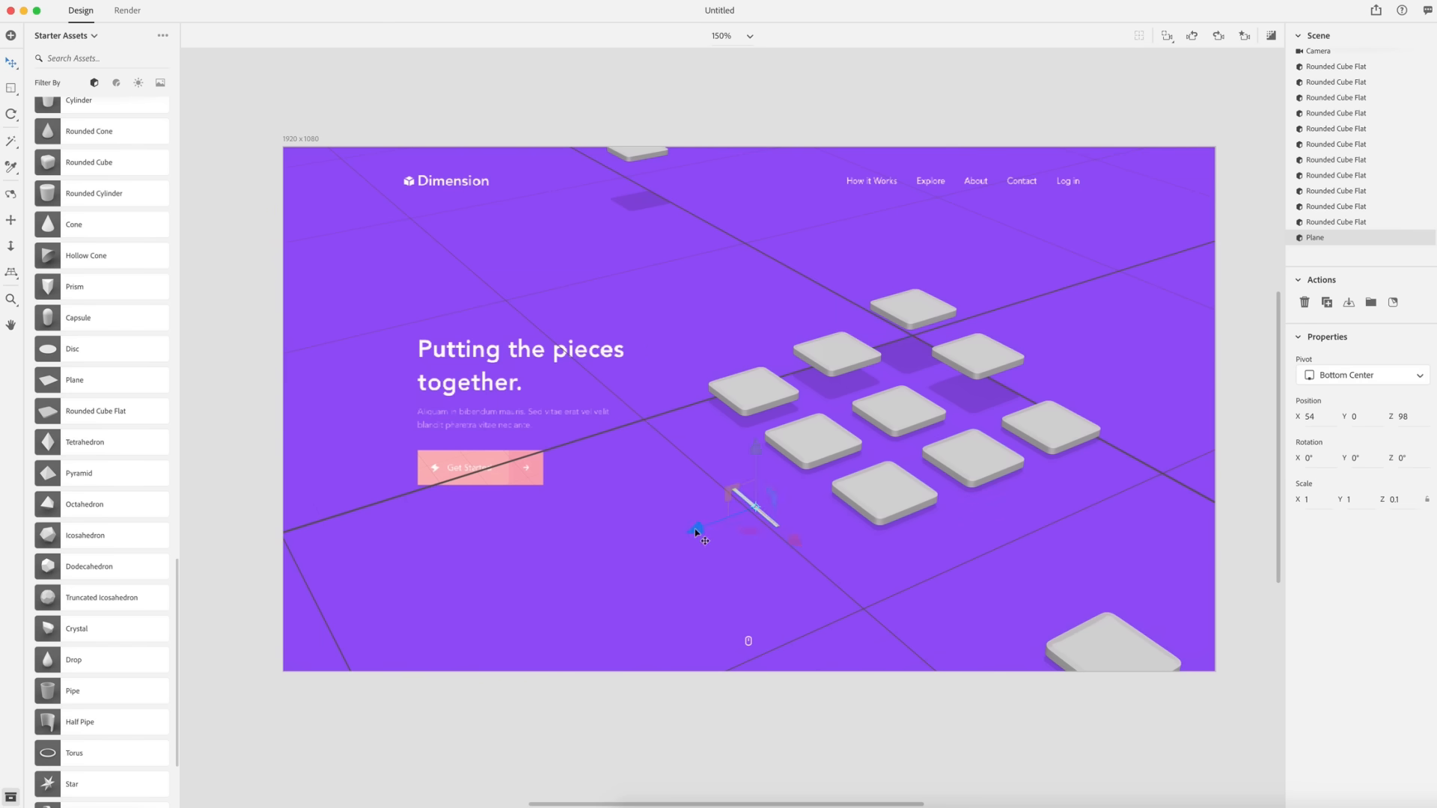
drag(694, 528, 837, 477)
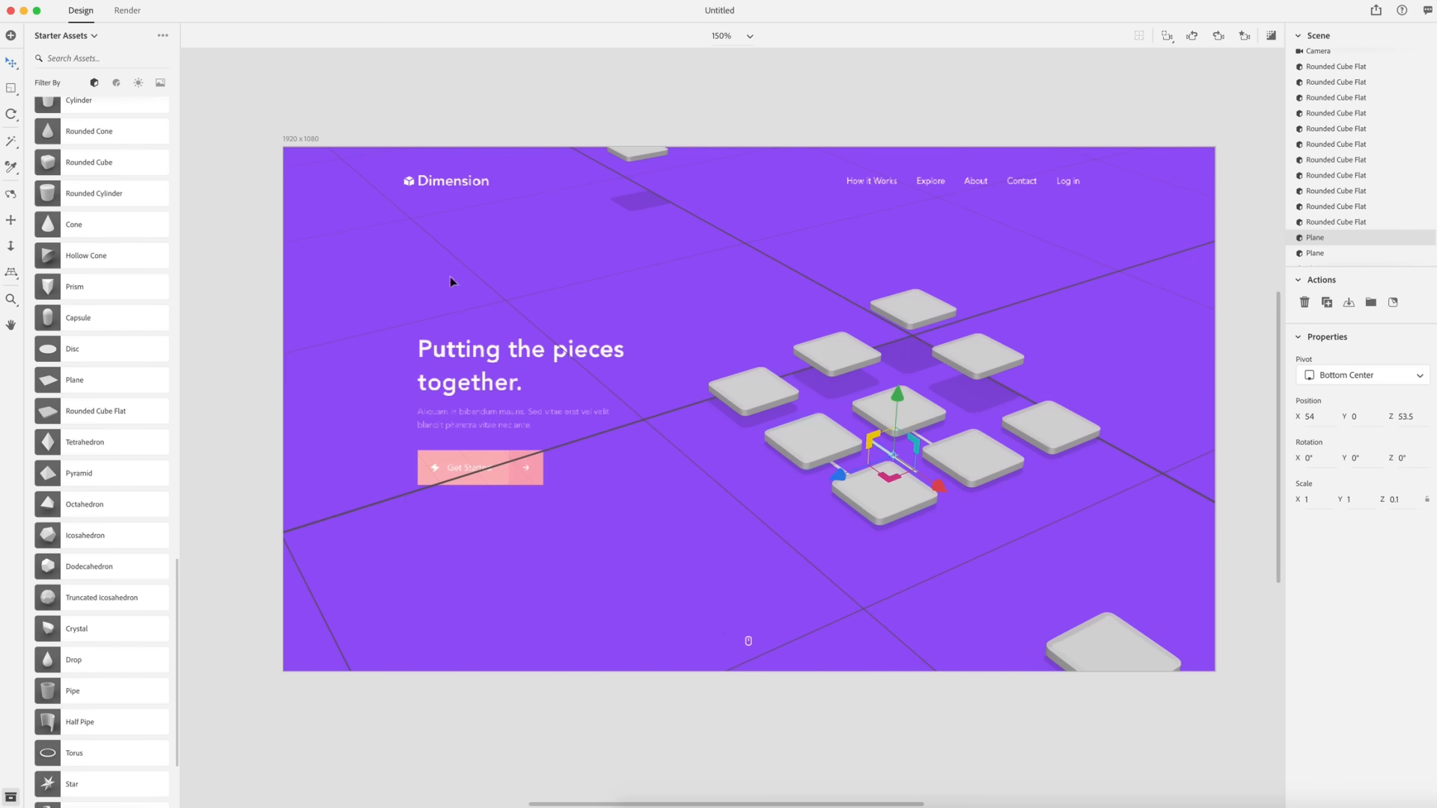
- Rotate the strip copy 90° around the Y axis
click(12, 117)
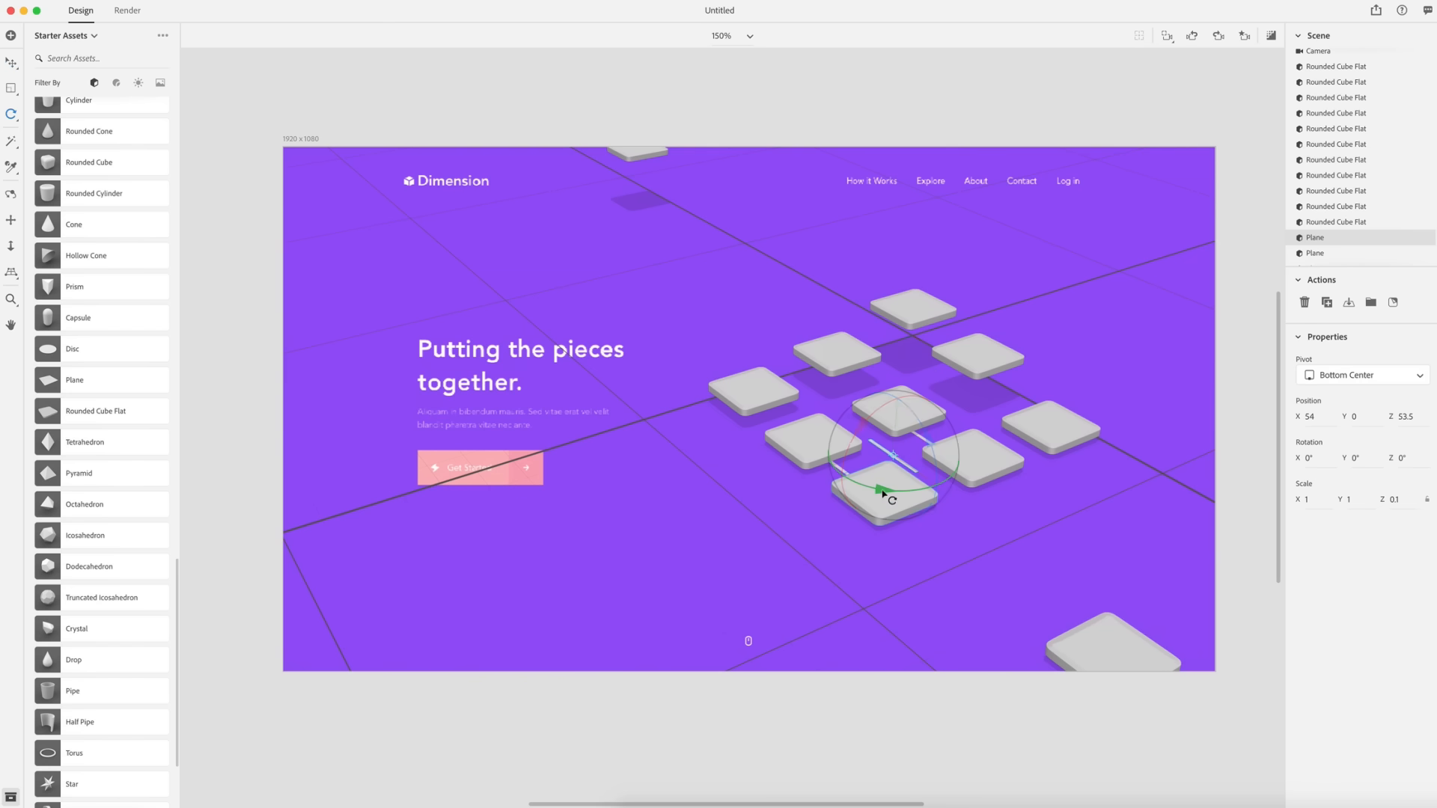
drag(887, 491, 974, 465)
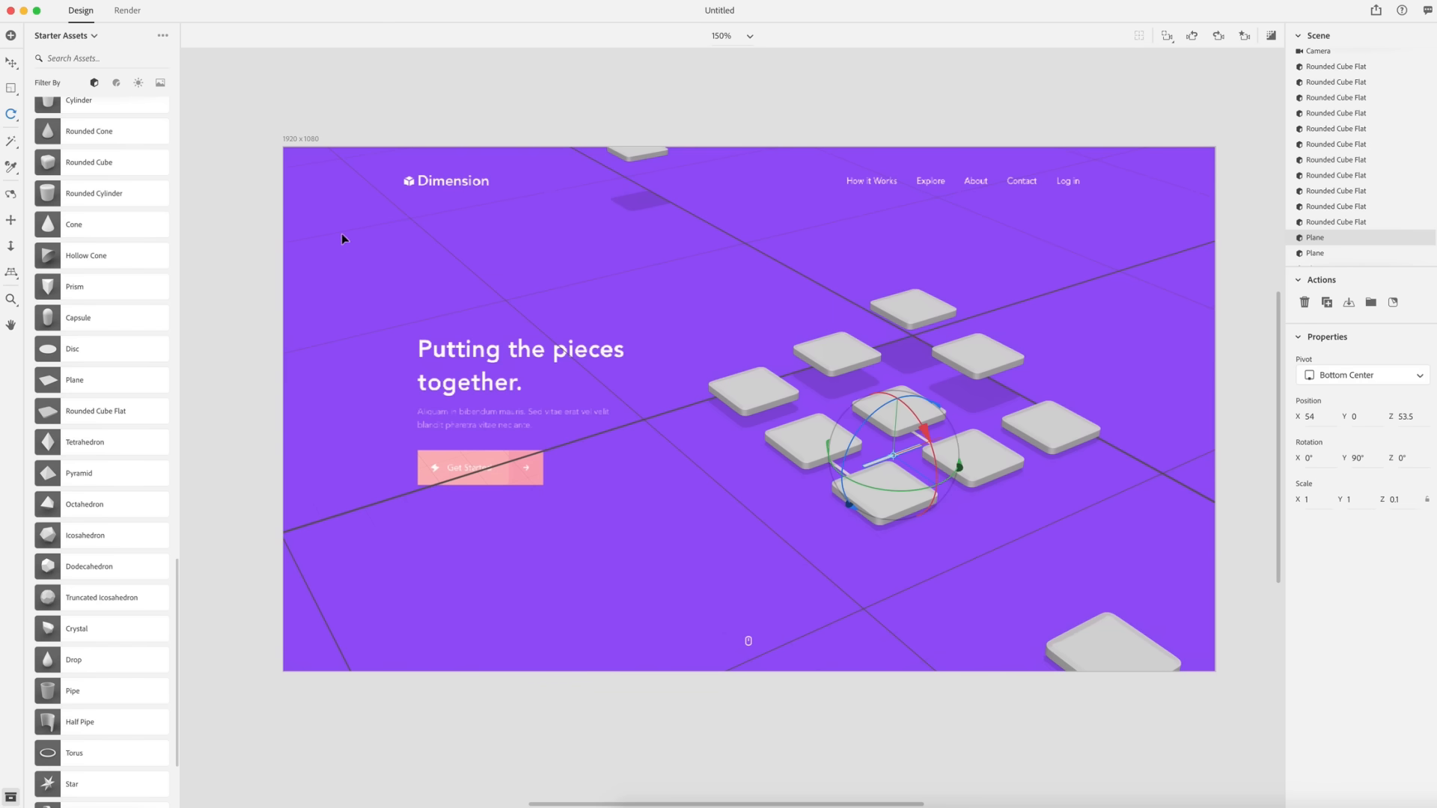
- Move the rotated strip to about X 69.9, Z 22.4 to link the right-hand tiles
click(11, 63)
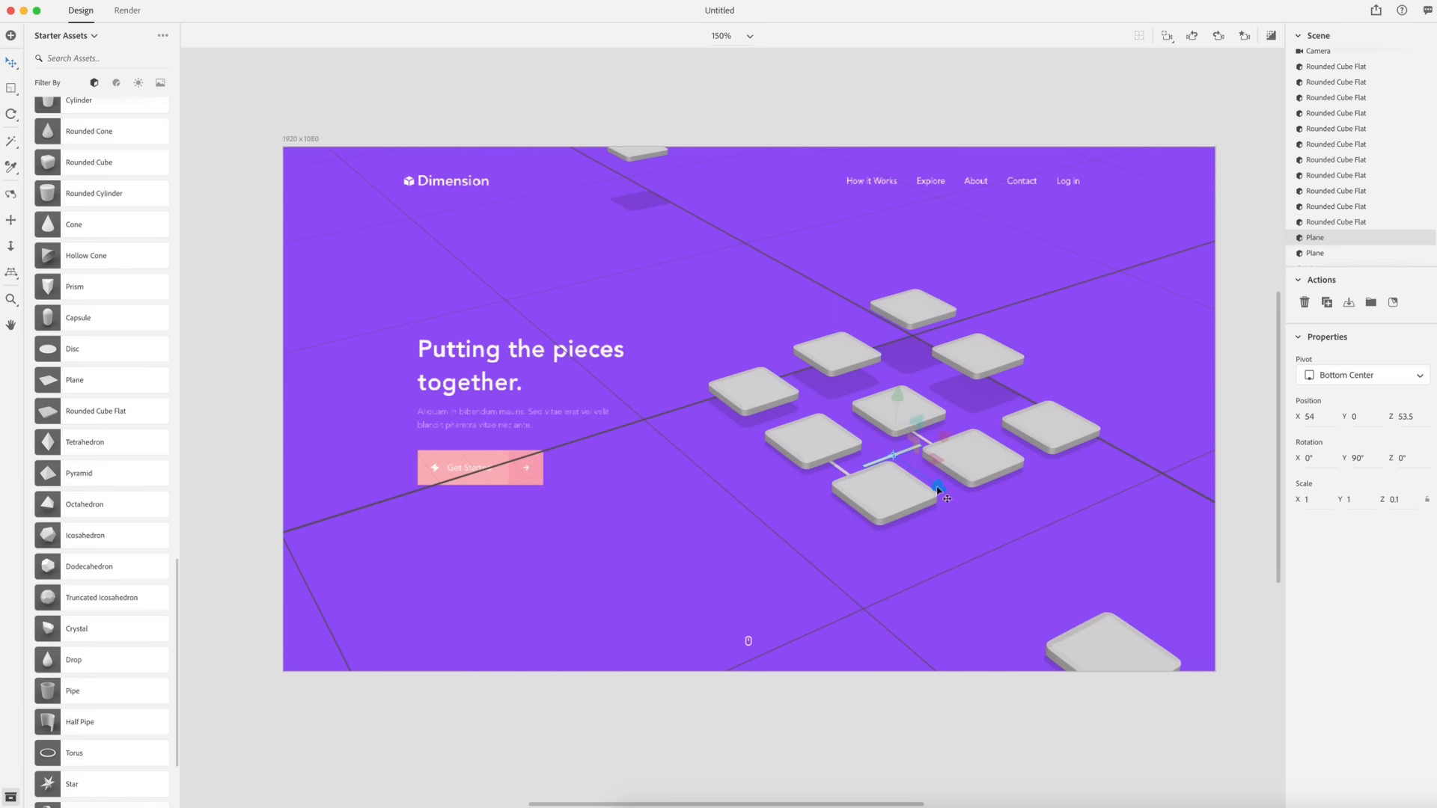
drag(938, 491, 982, 539)
drag(982, 464, 1069, 414)
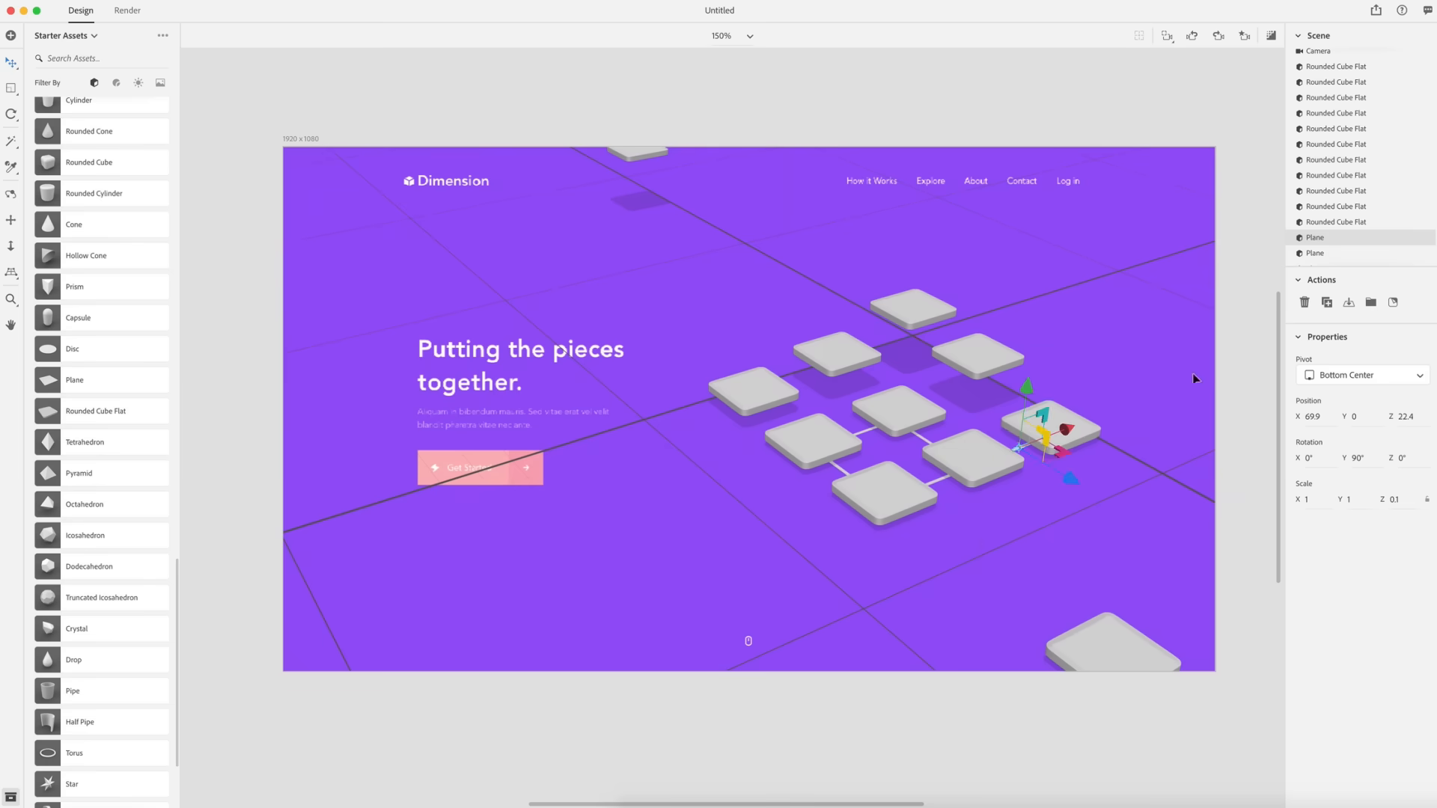
- Apply the Plastic material to the large front tile and set its base color to white FFFFFF
click(1244, 364)
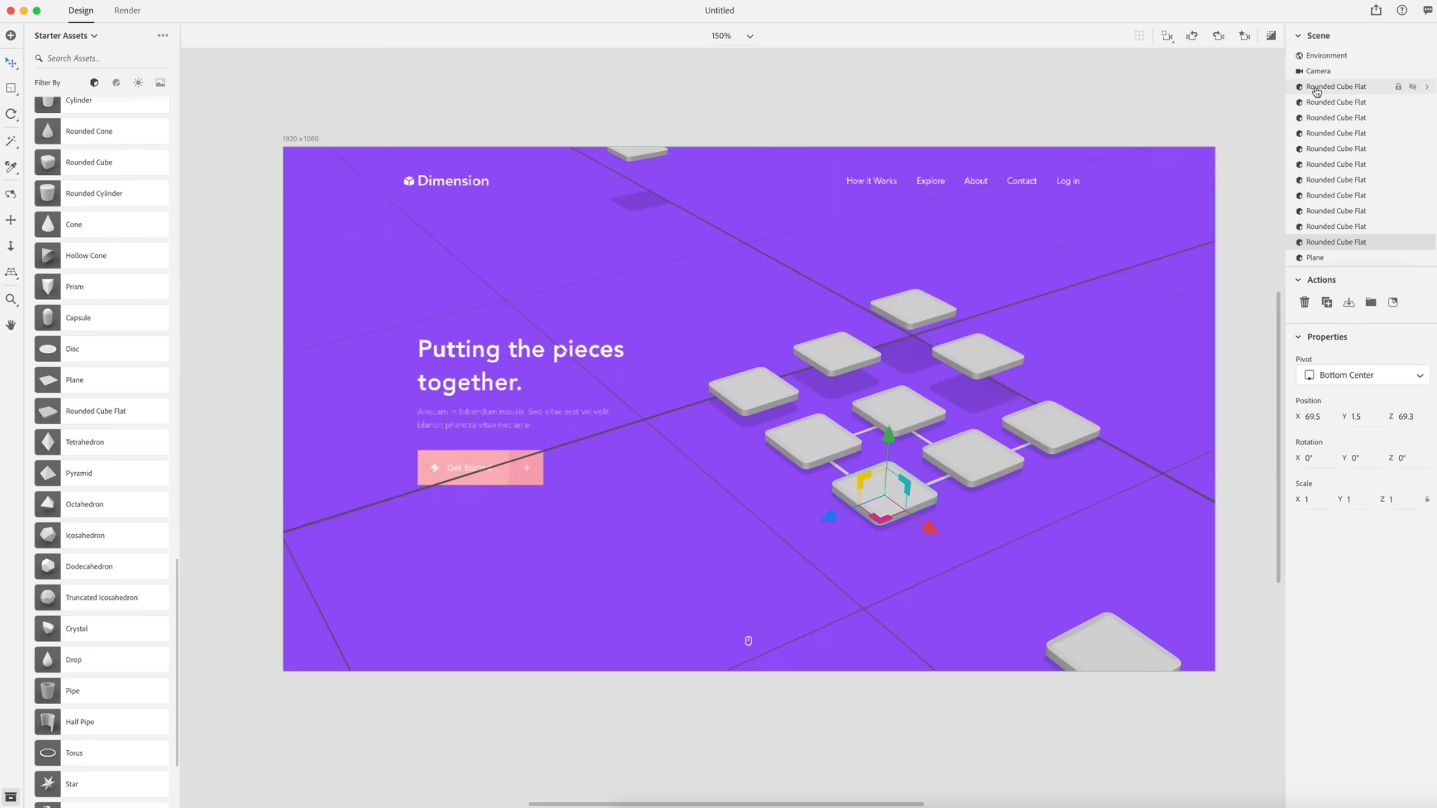
click(1320, 90)
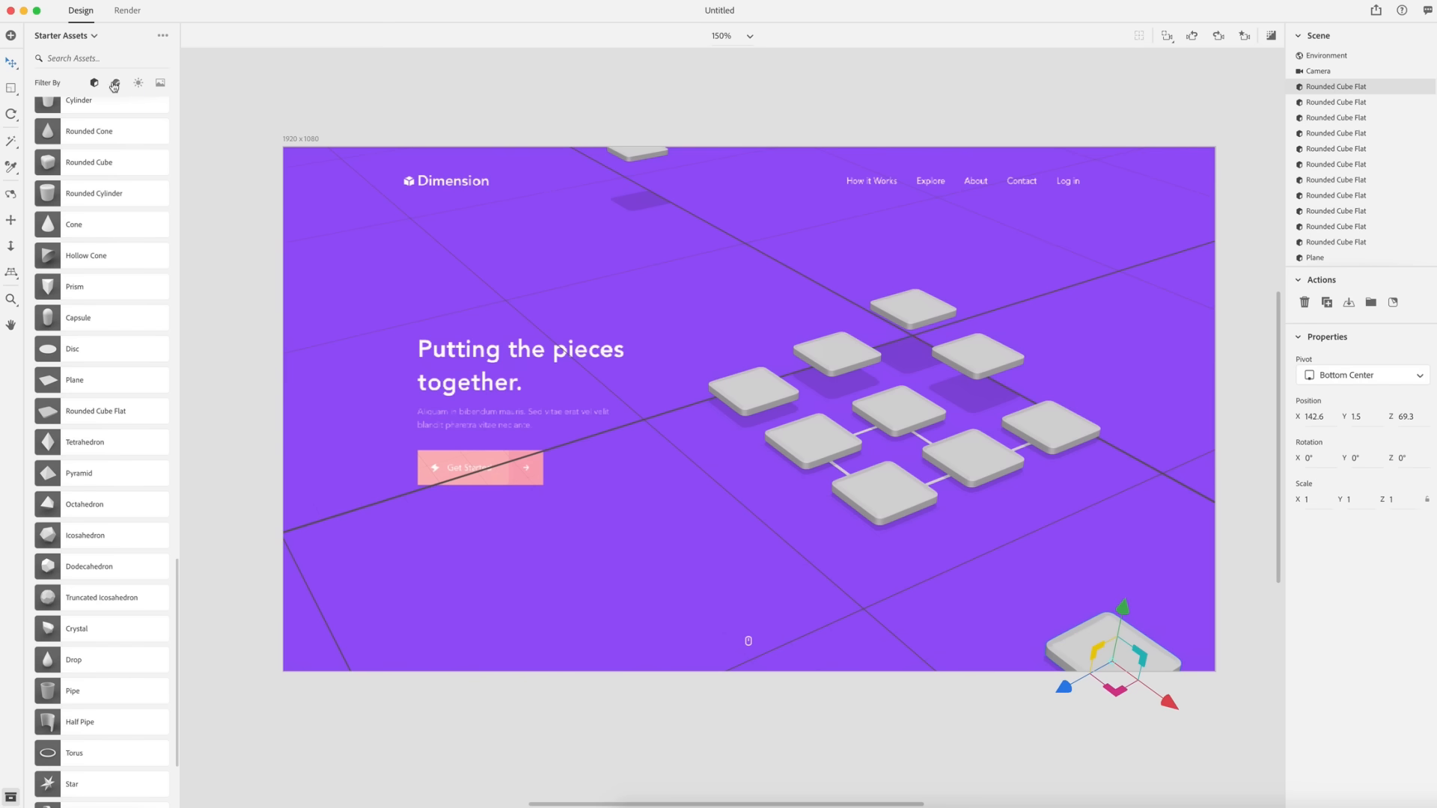
click(116, 84)
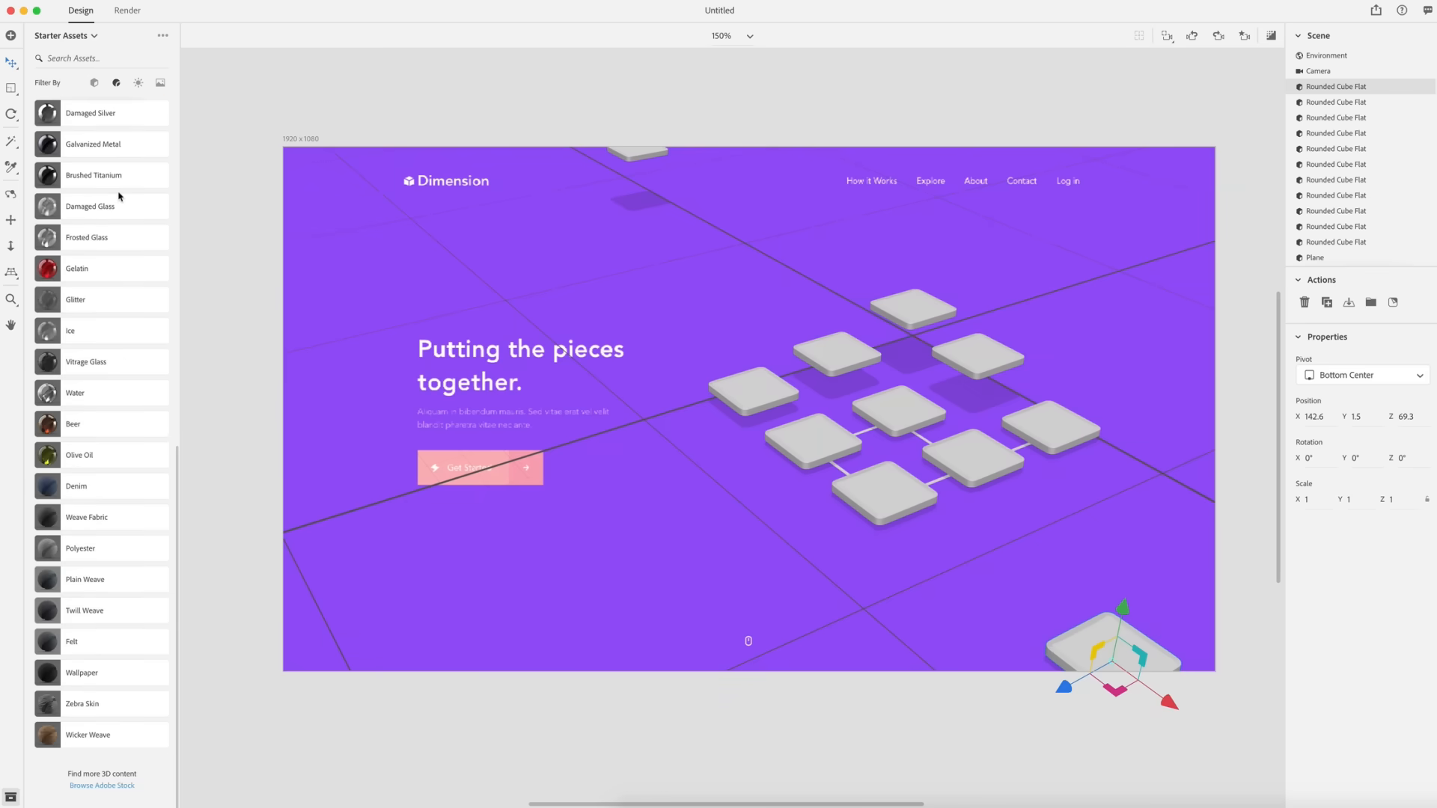
scroll(116, 198, up, 10)
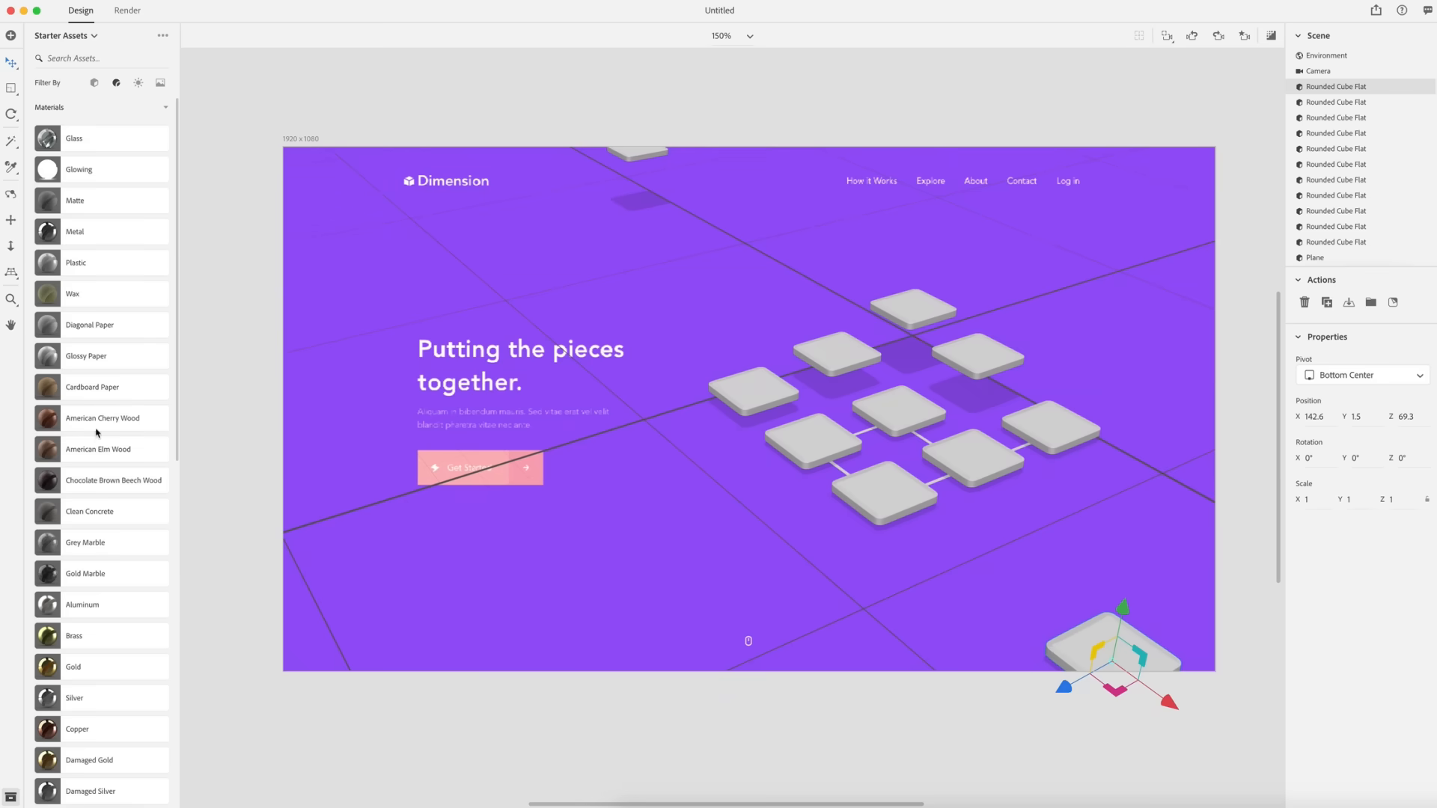
click(50, 267)
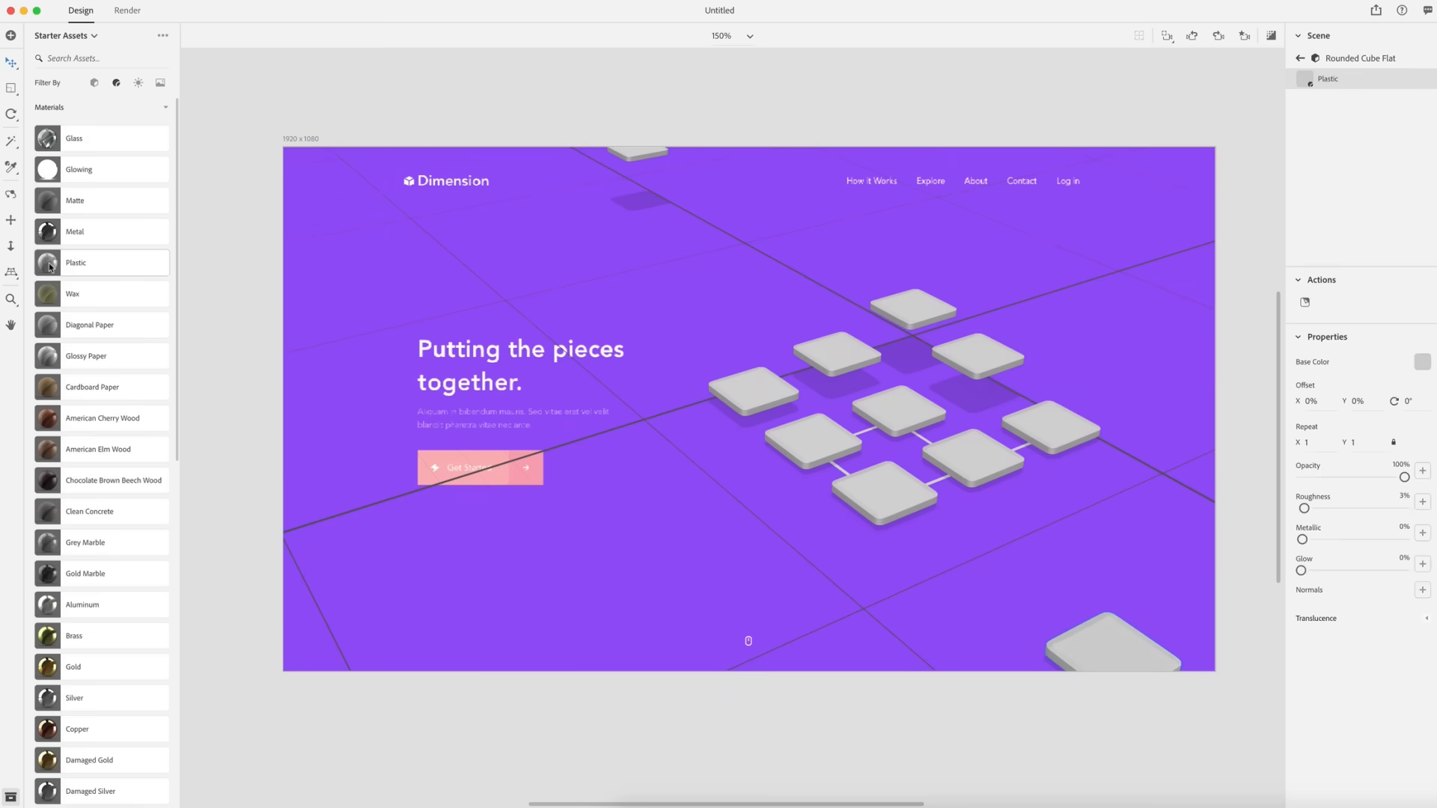
click(1421, 363)
drag(1239, 275, 1204, 244)
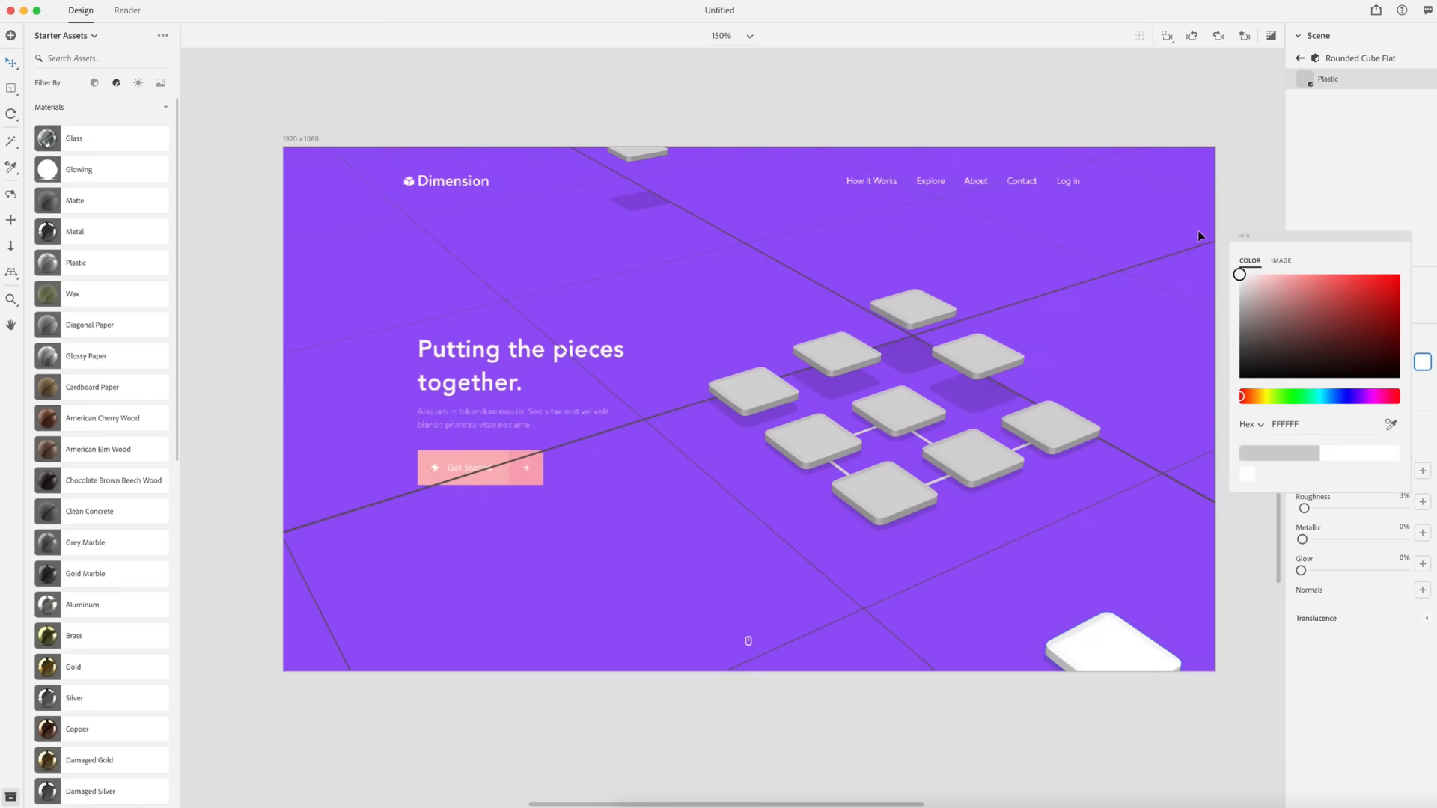
click(1242, 178)
- Select the remaining grid tiles and set their plastic base color to white FFFFFF
click(990, 449)
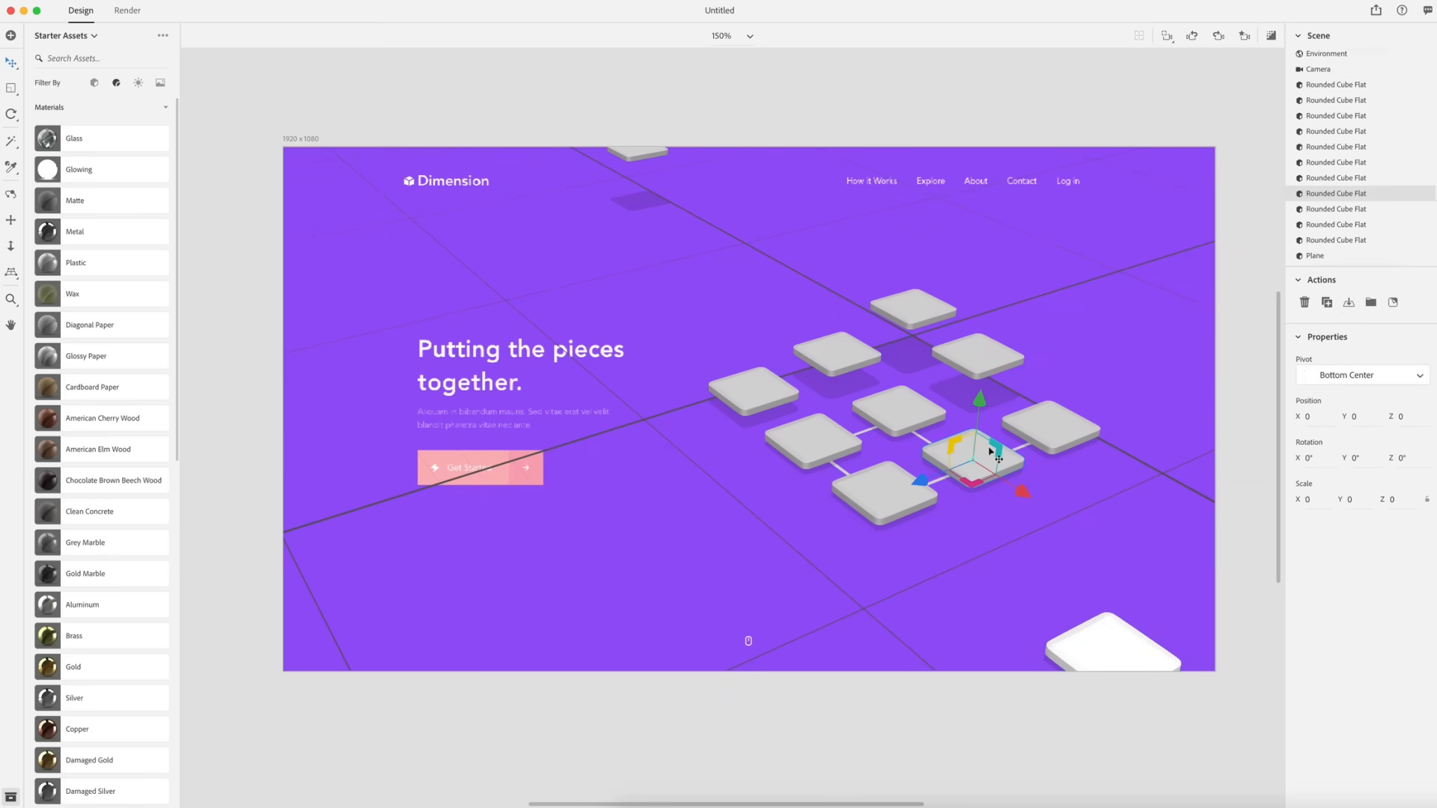
shift+click(866, 486)
shift+click(824, 451)
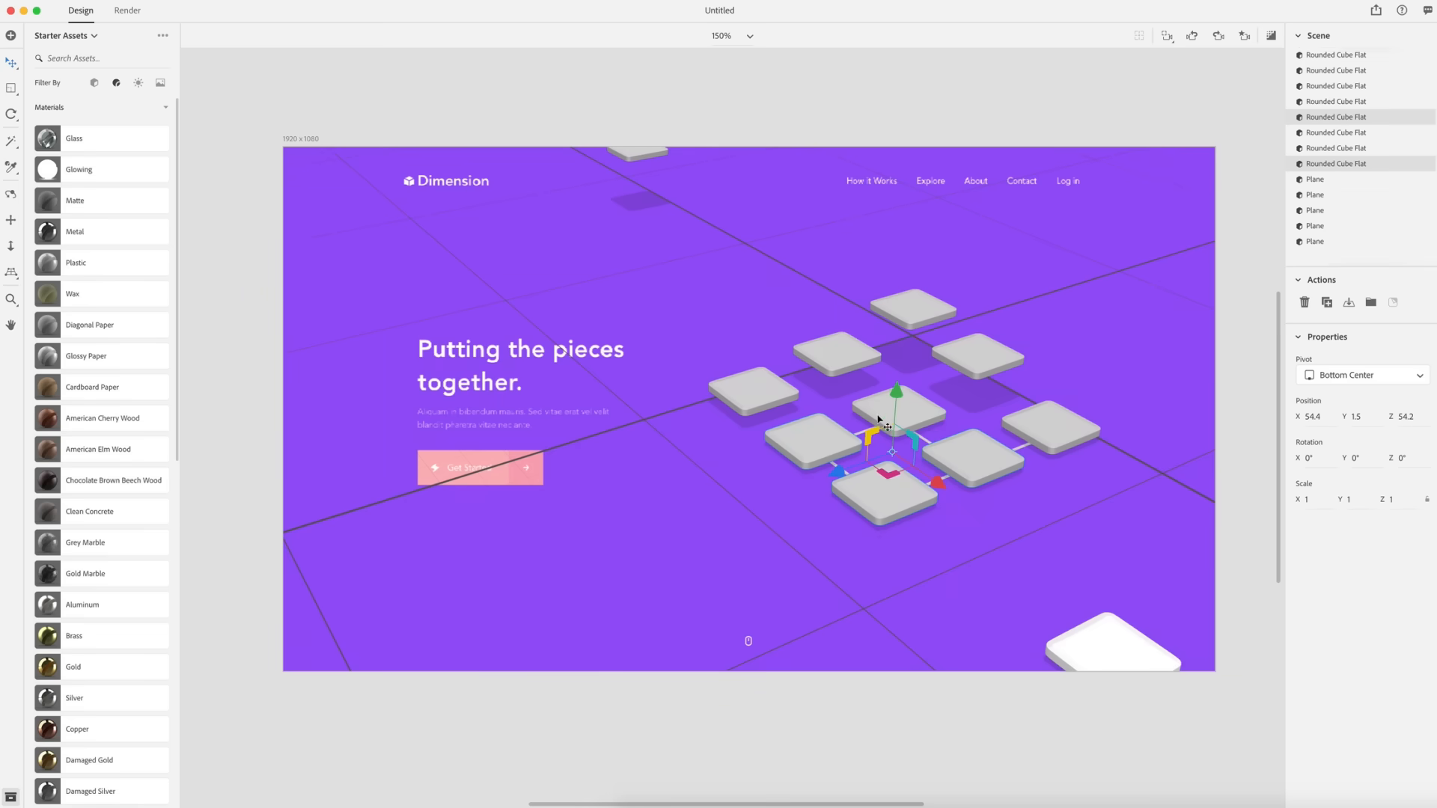
shift+click(927, 413)
shift+click(1039, 428)
shift+click(976, 359)
shift+click(907, 309)
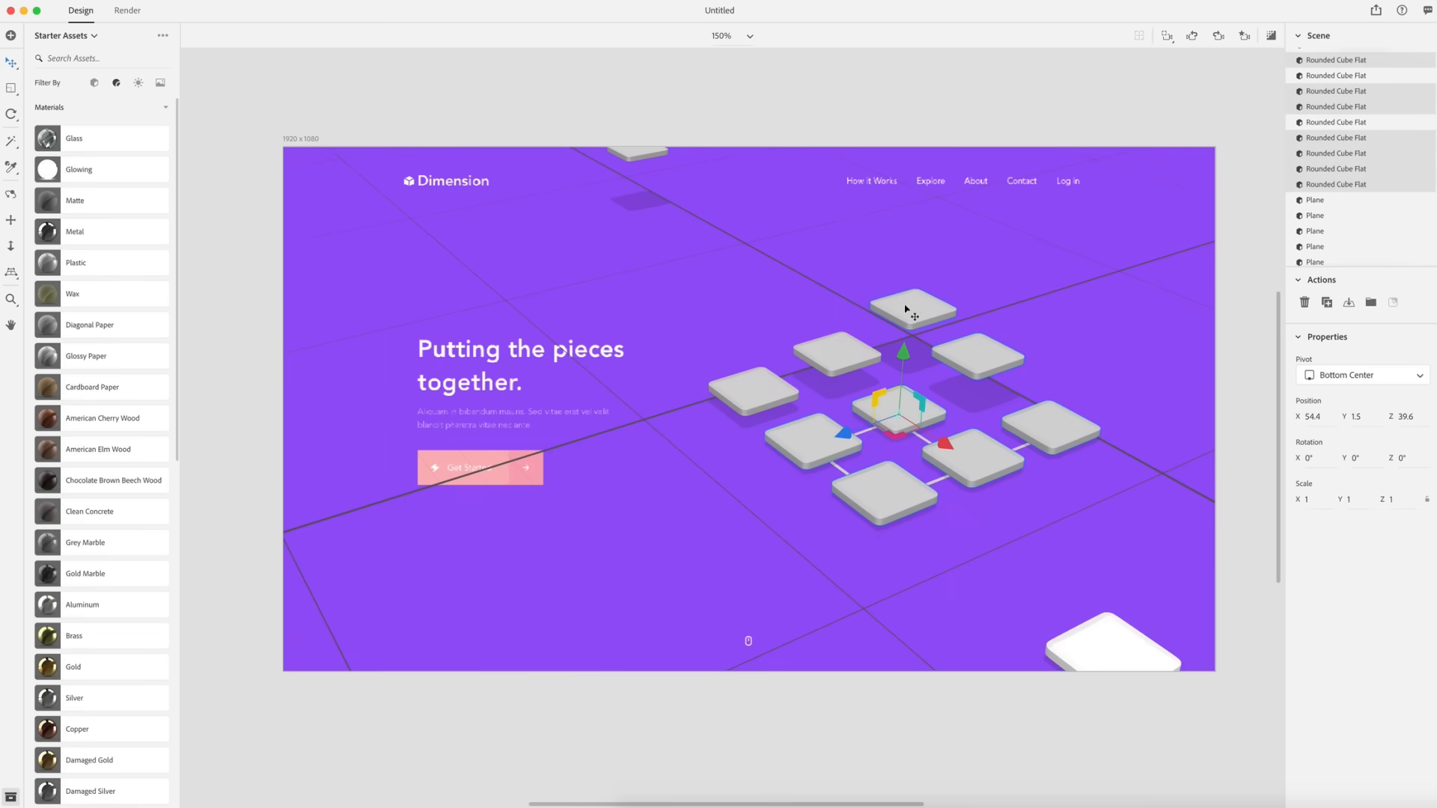
shift+click(757, 388)
shift+click(636, 153)
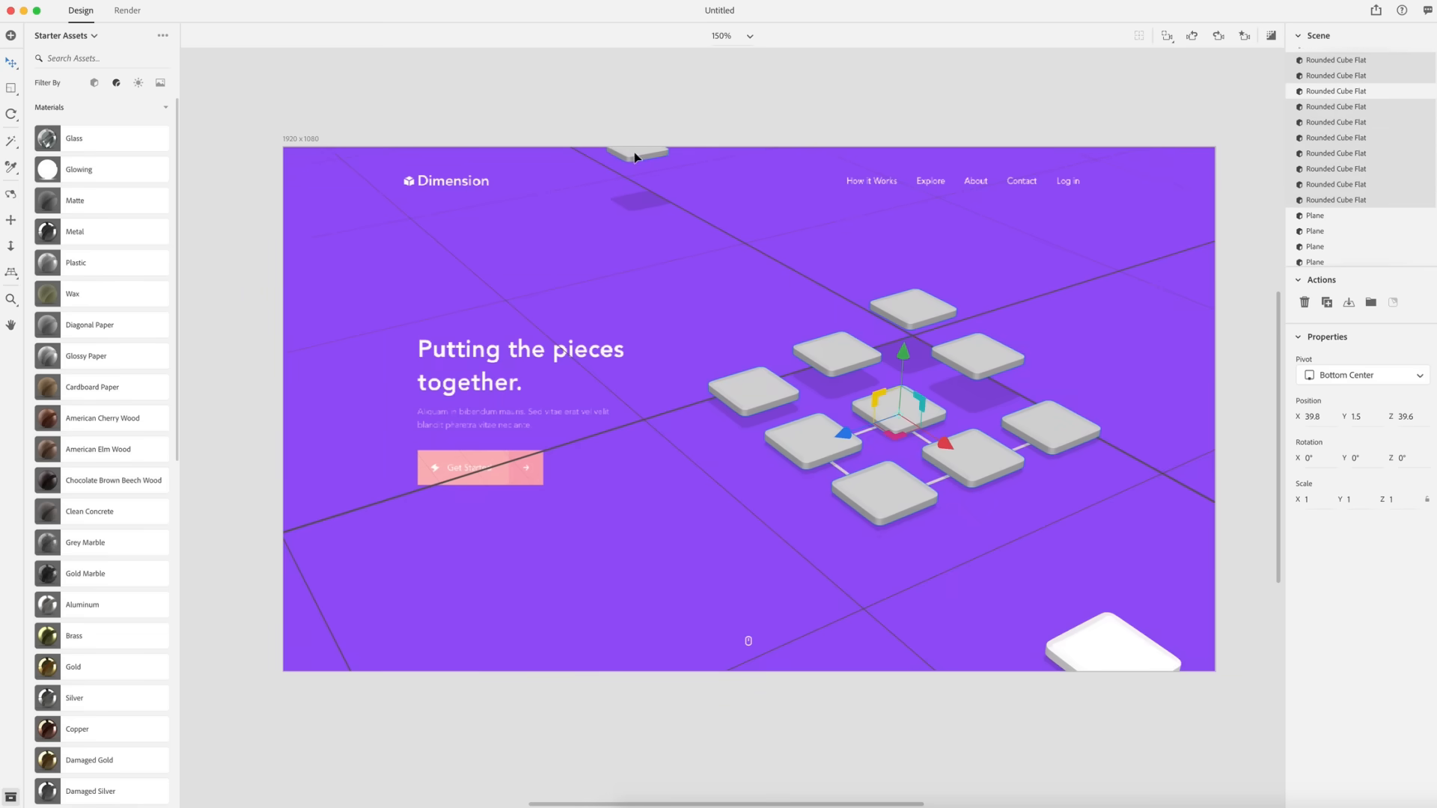
shift+click(636, 156)
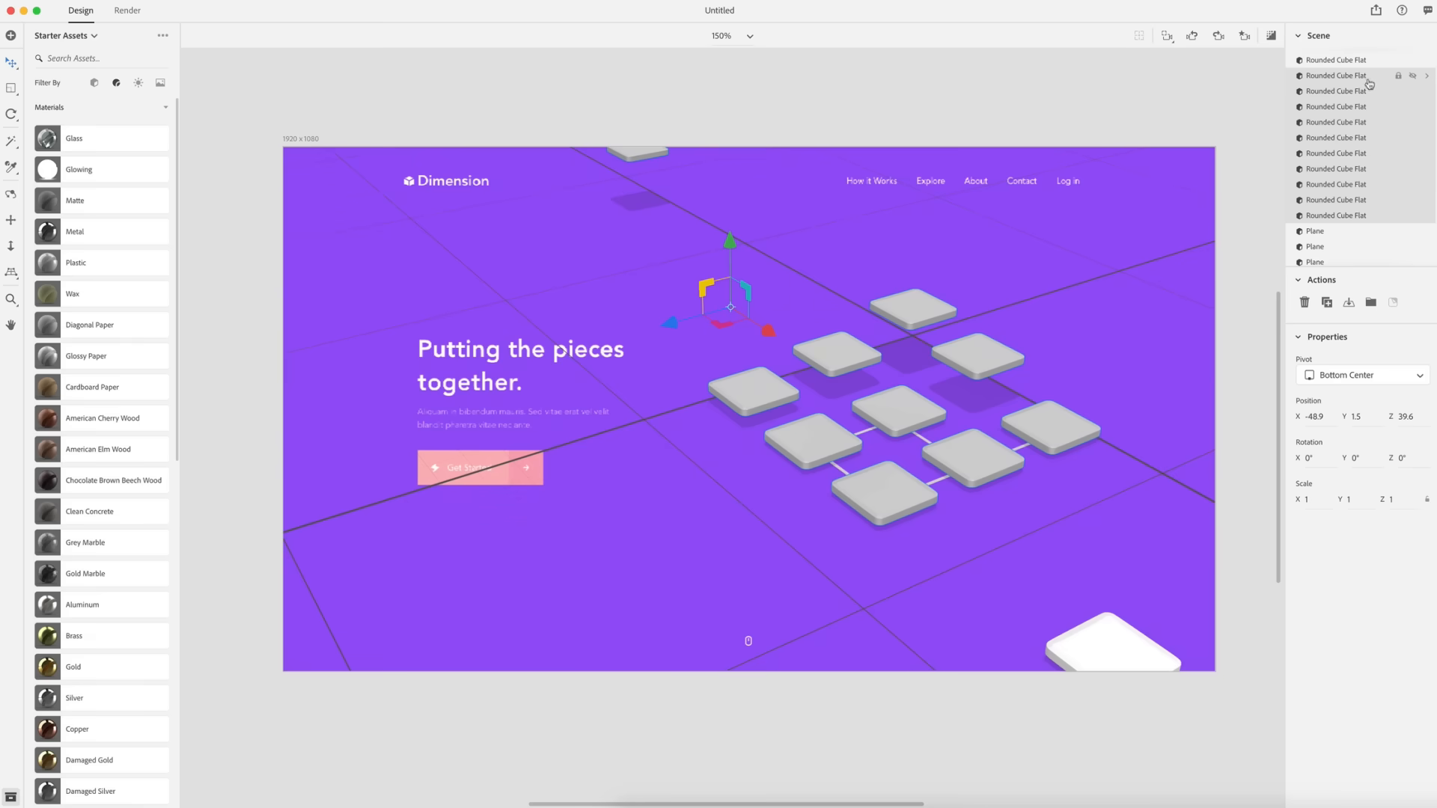
click(1427, 76)
click(1425, 364)
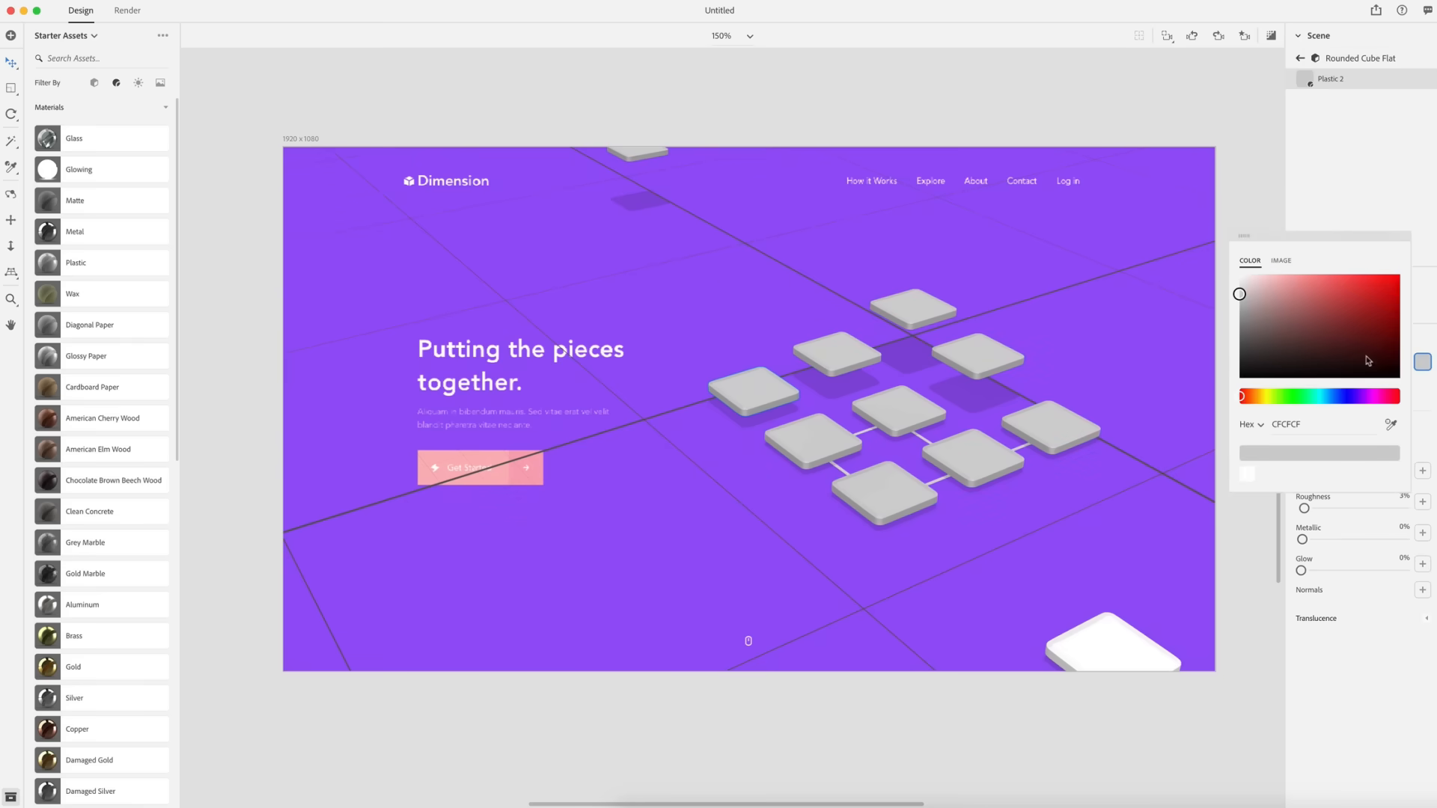
drag(1275, 326, 1180, 226)
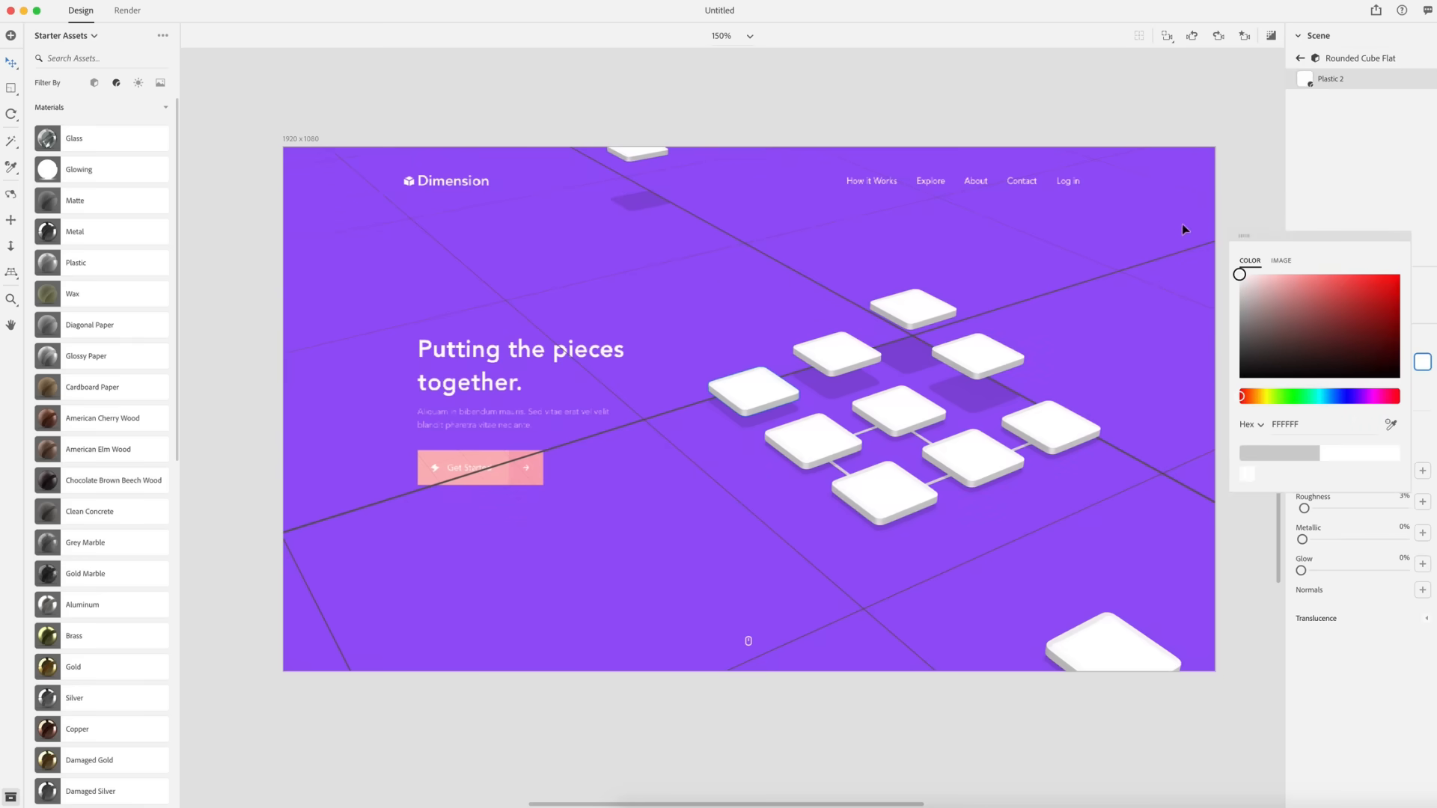
click(1267, 154)
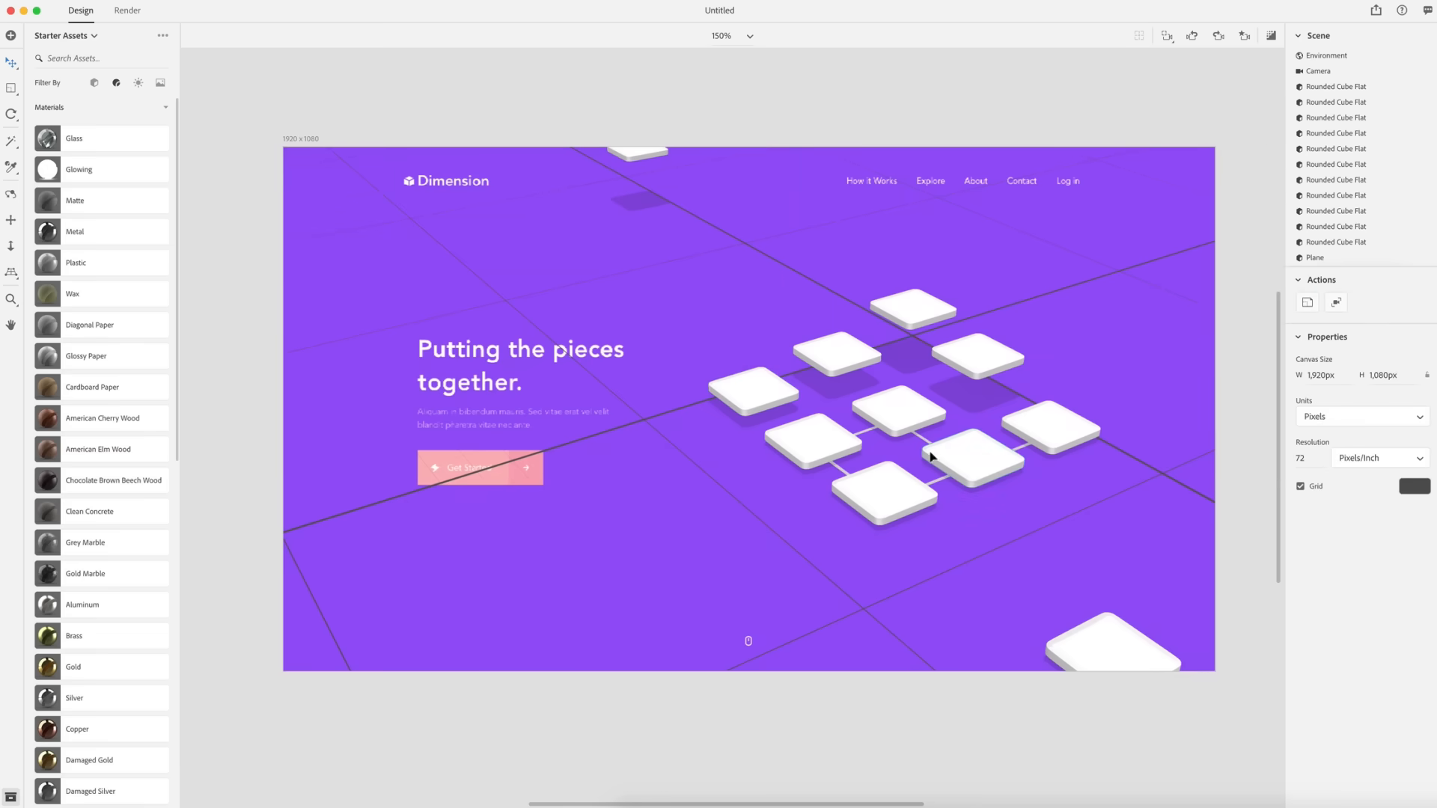
- Select the five thin connecting strips and apply the Glowing material to them
click(864, 435)
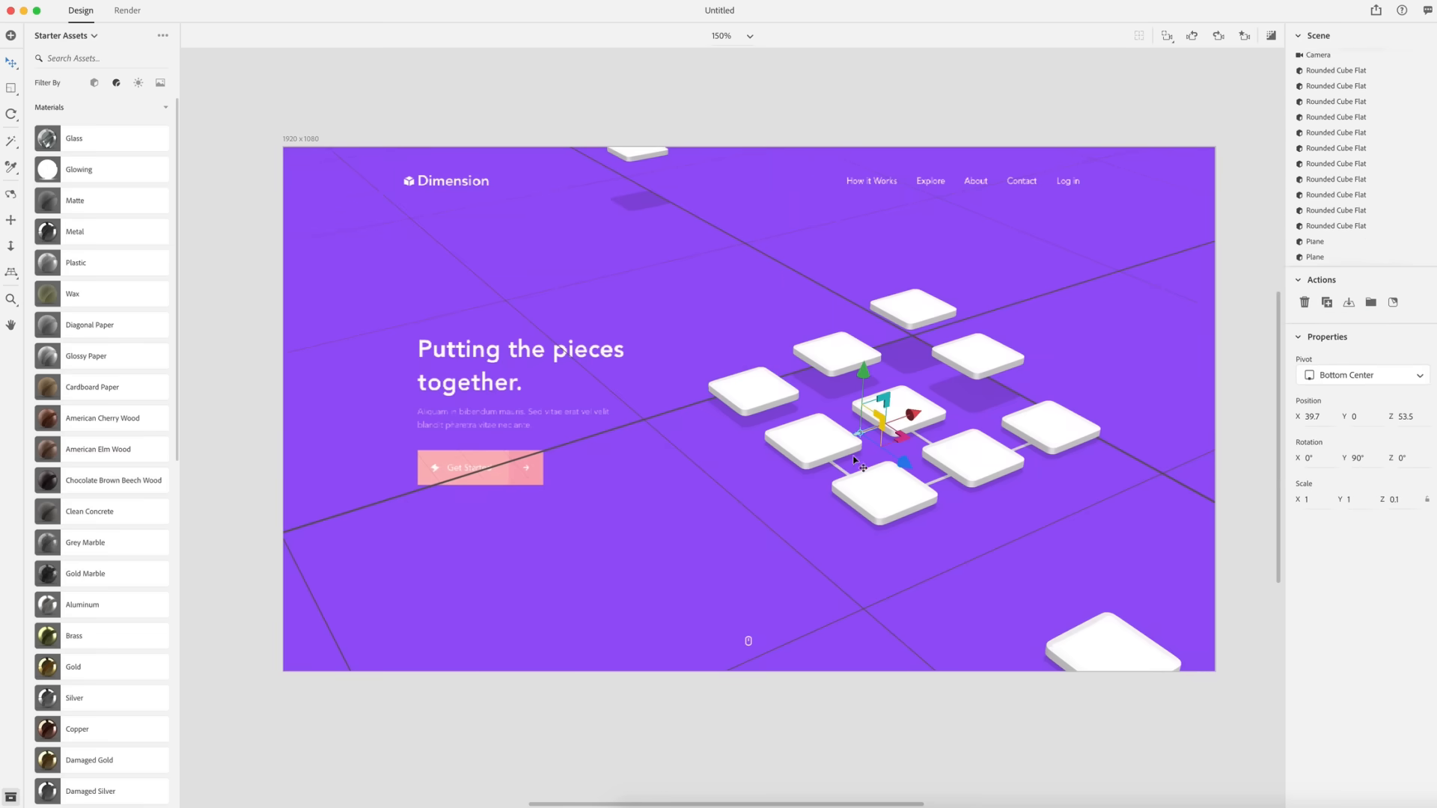
shift+click(842, 473)
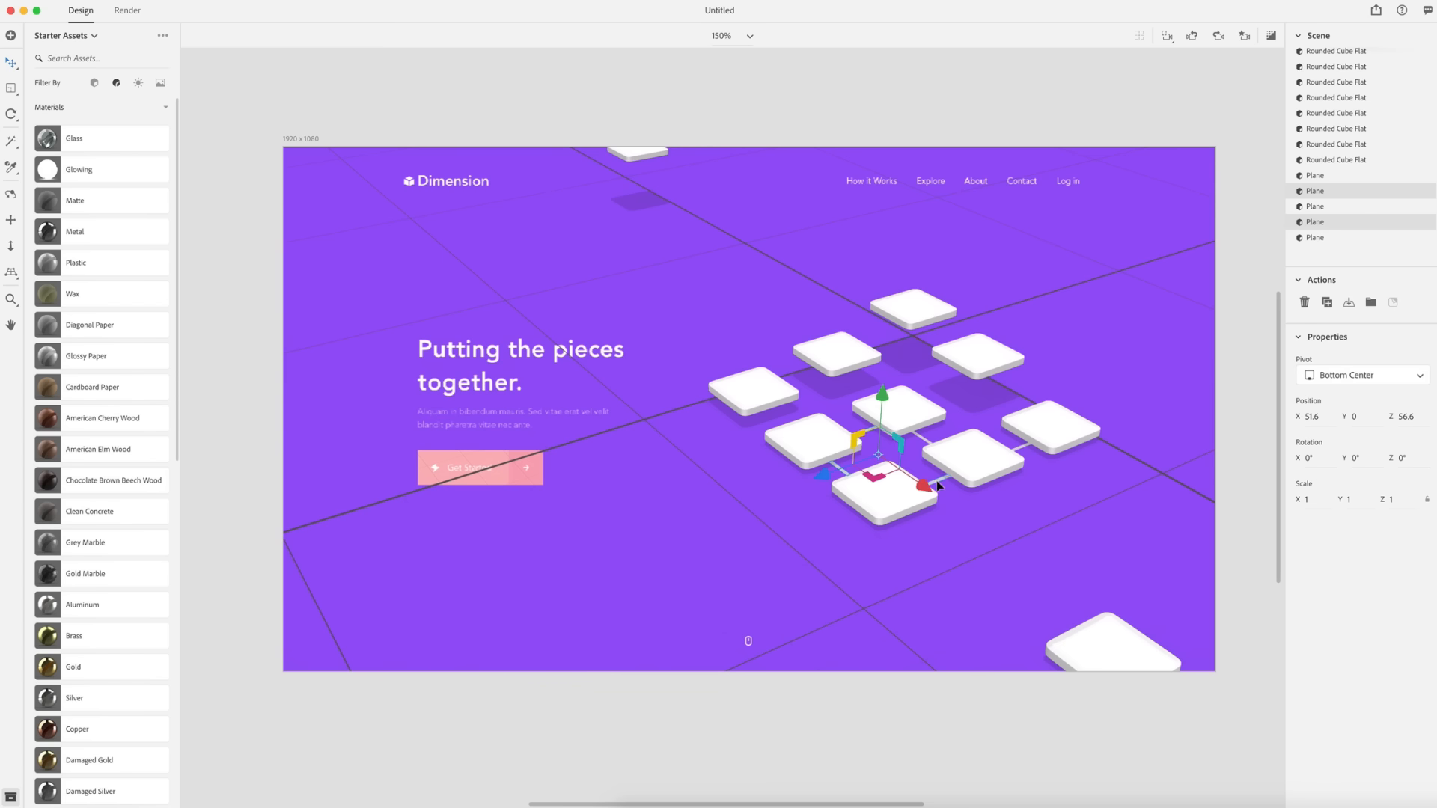
shift+click(981, 472)
shift+click(907, 437)
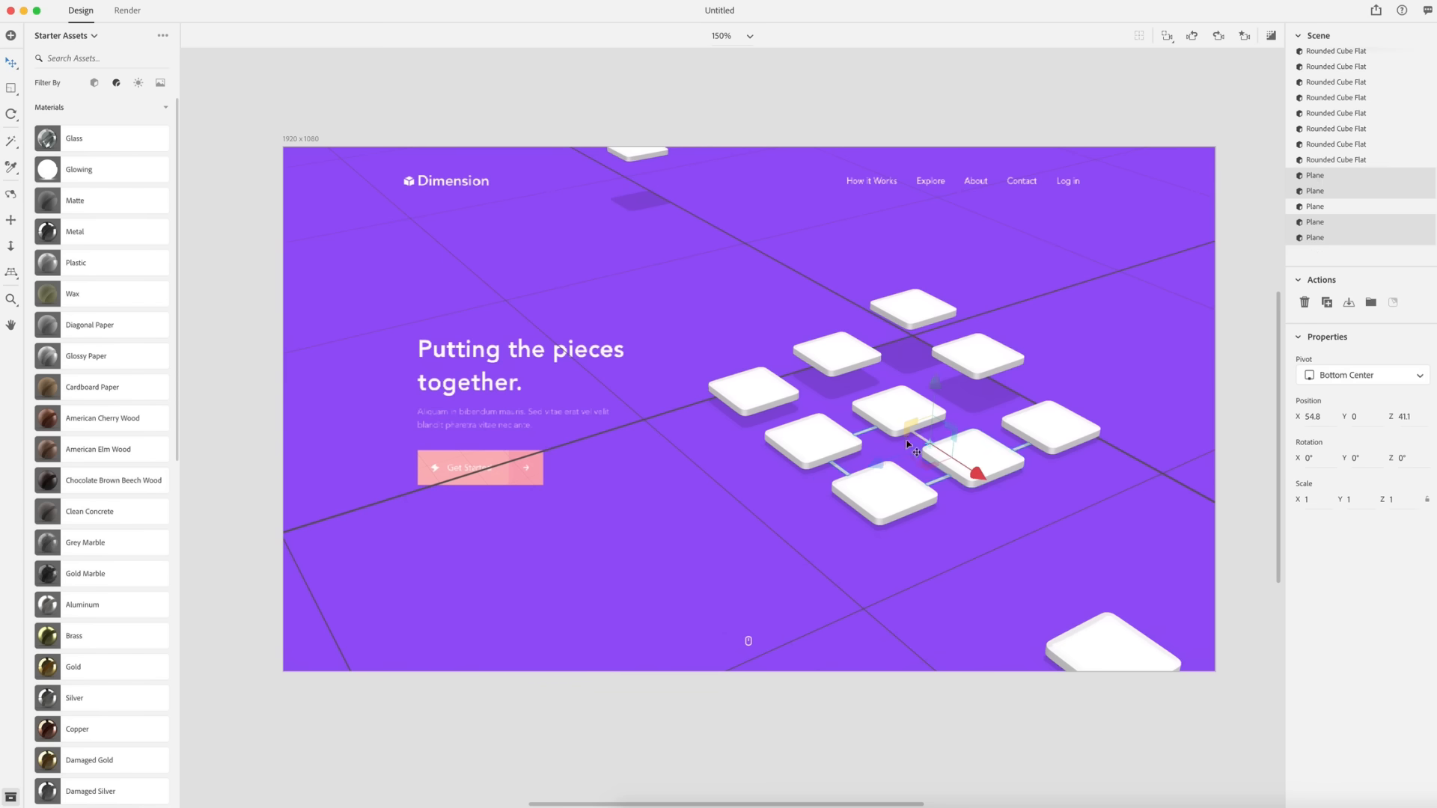
shift+click(872, 488)
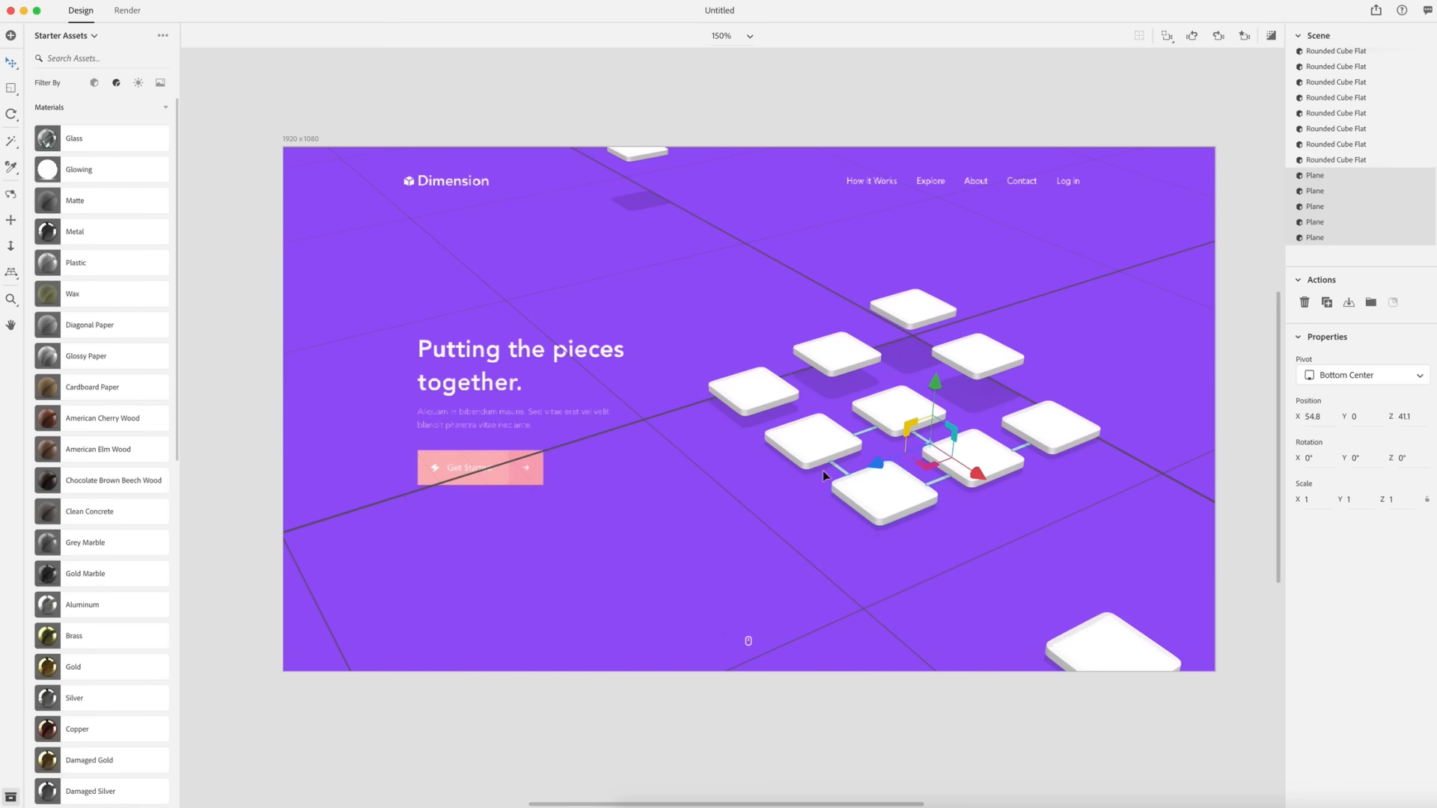
click(48, 174)
- Sample the Get Started button's pink, FBA6B8, as the strips' glowing base color
click(1428, 179)
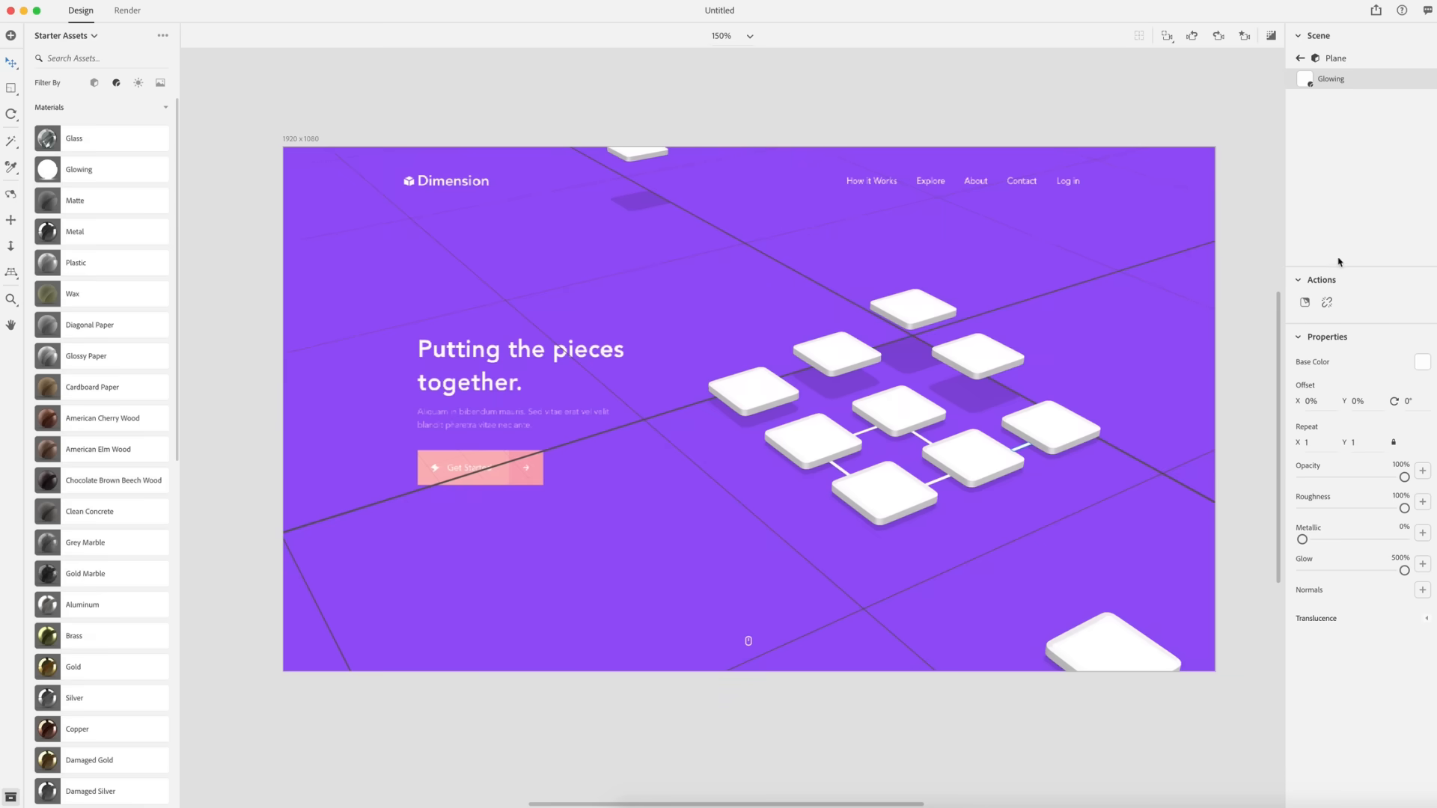
click(1422, 364)
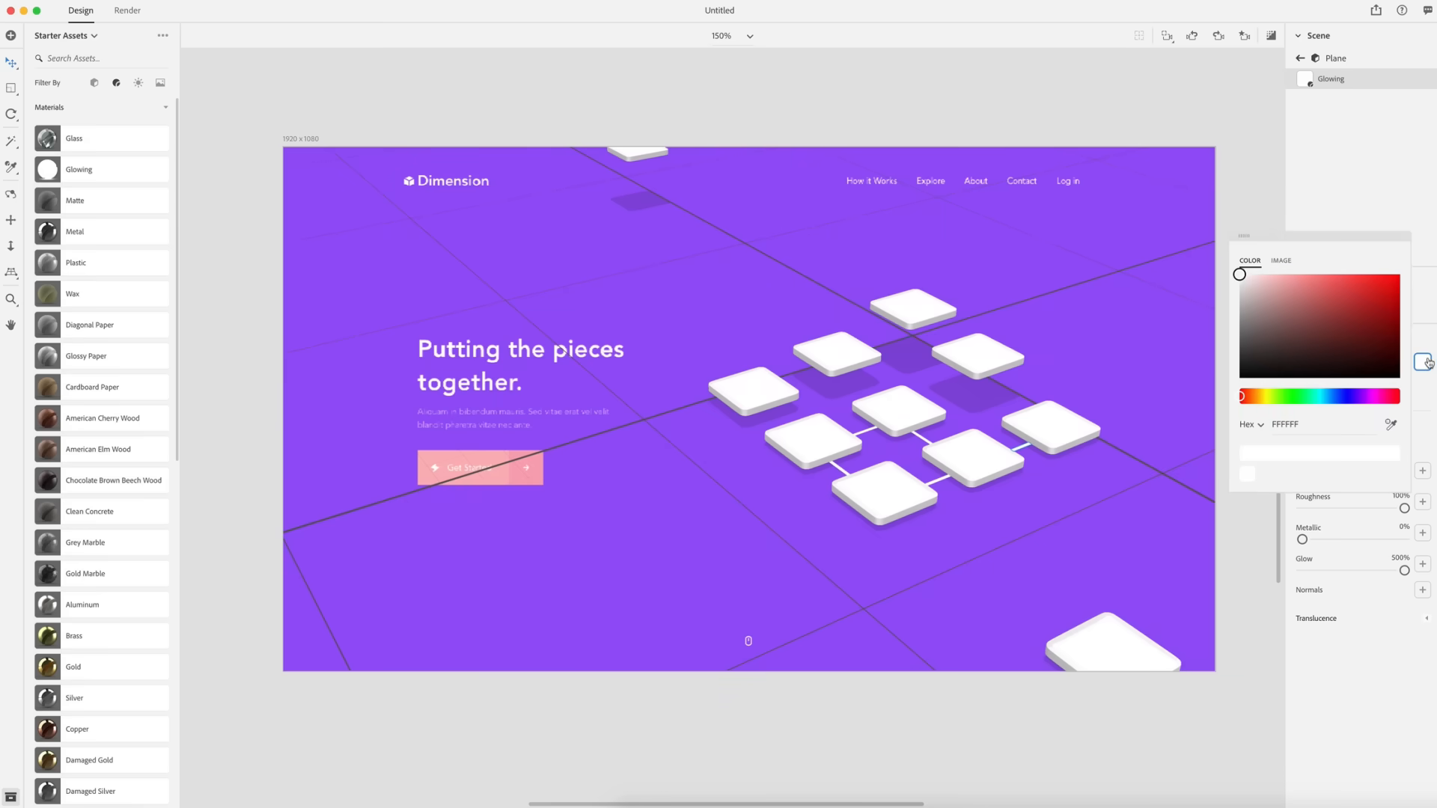
click(1391, 426)
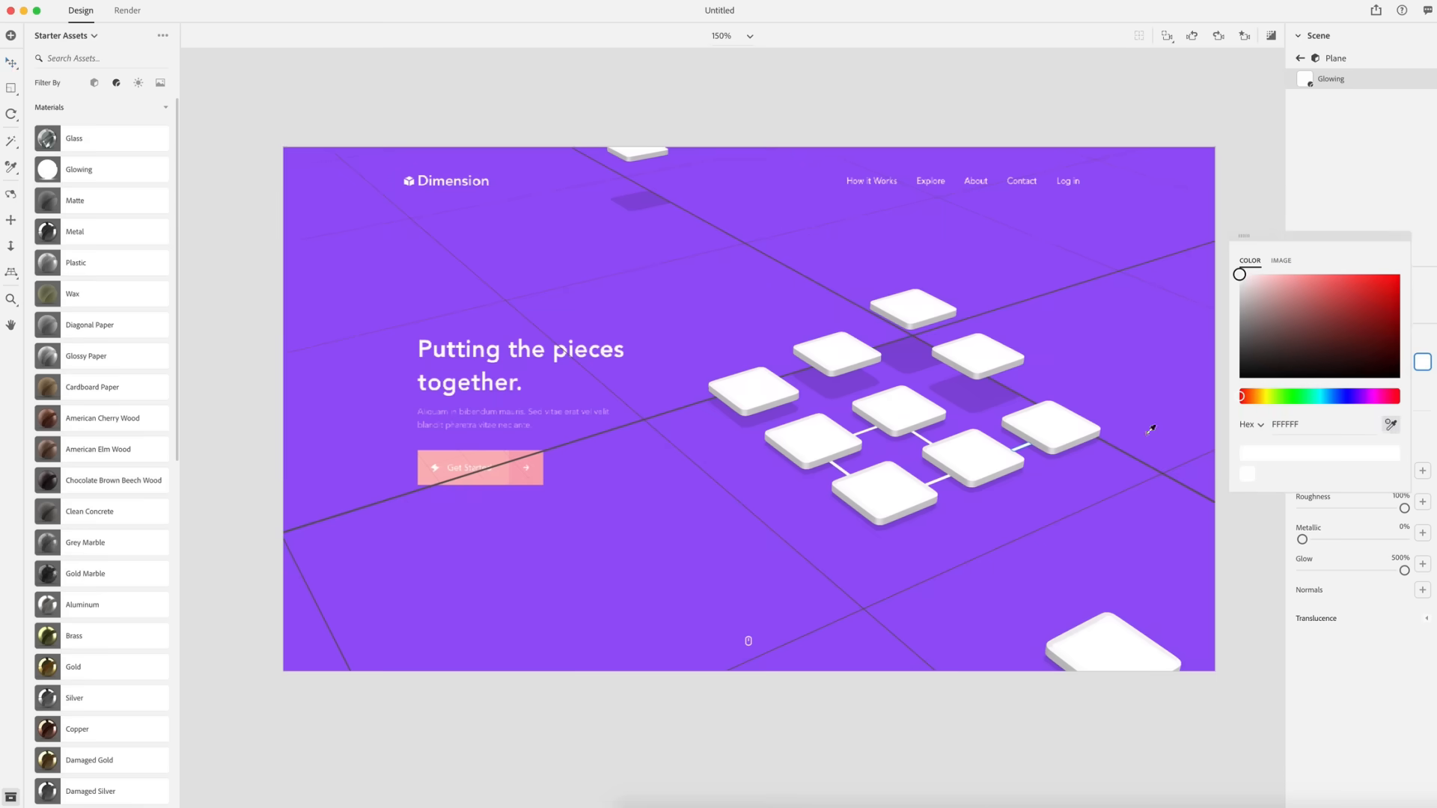
click(515, 477)
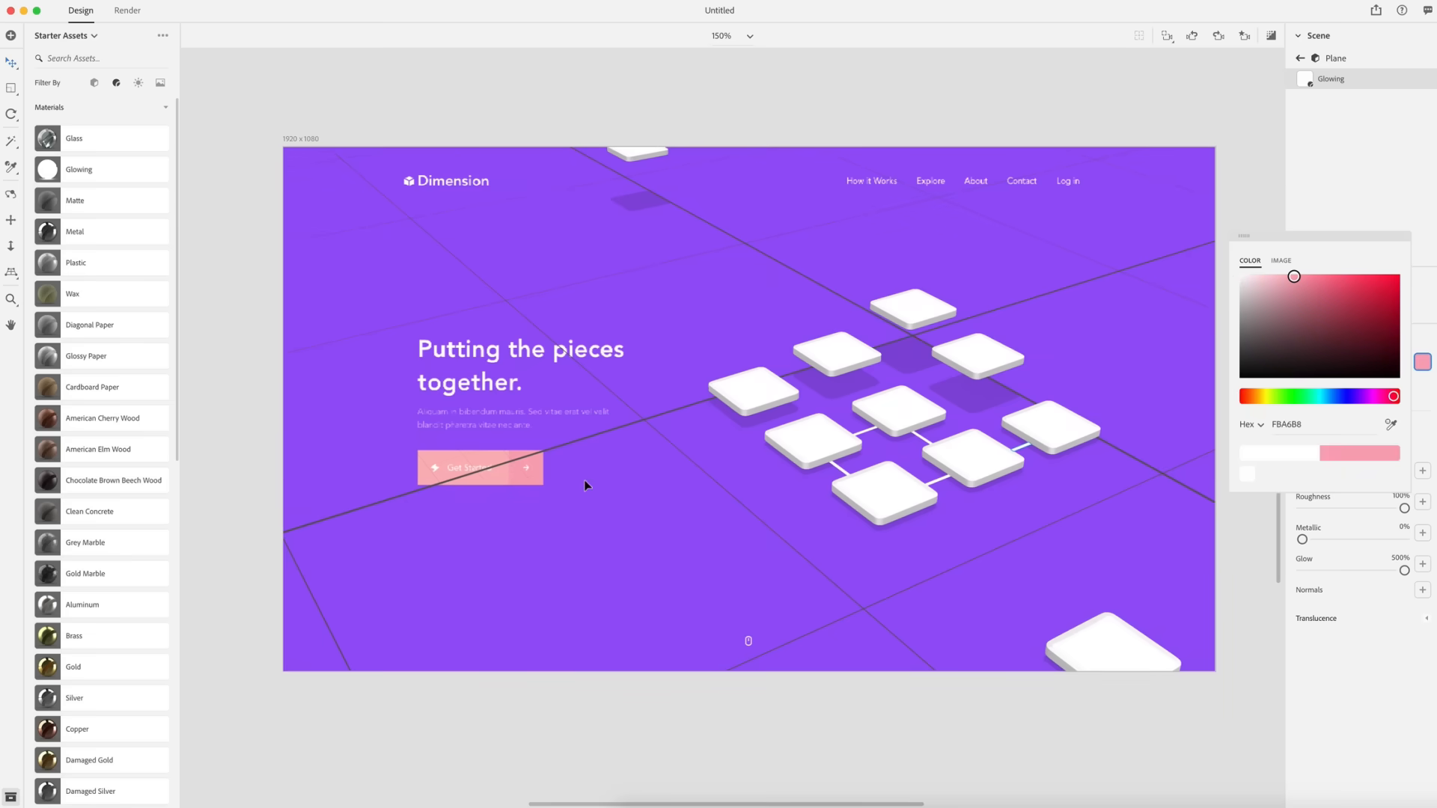
click(1345, 199)
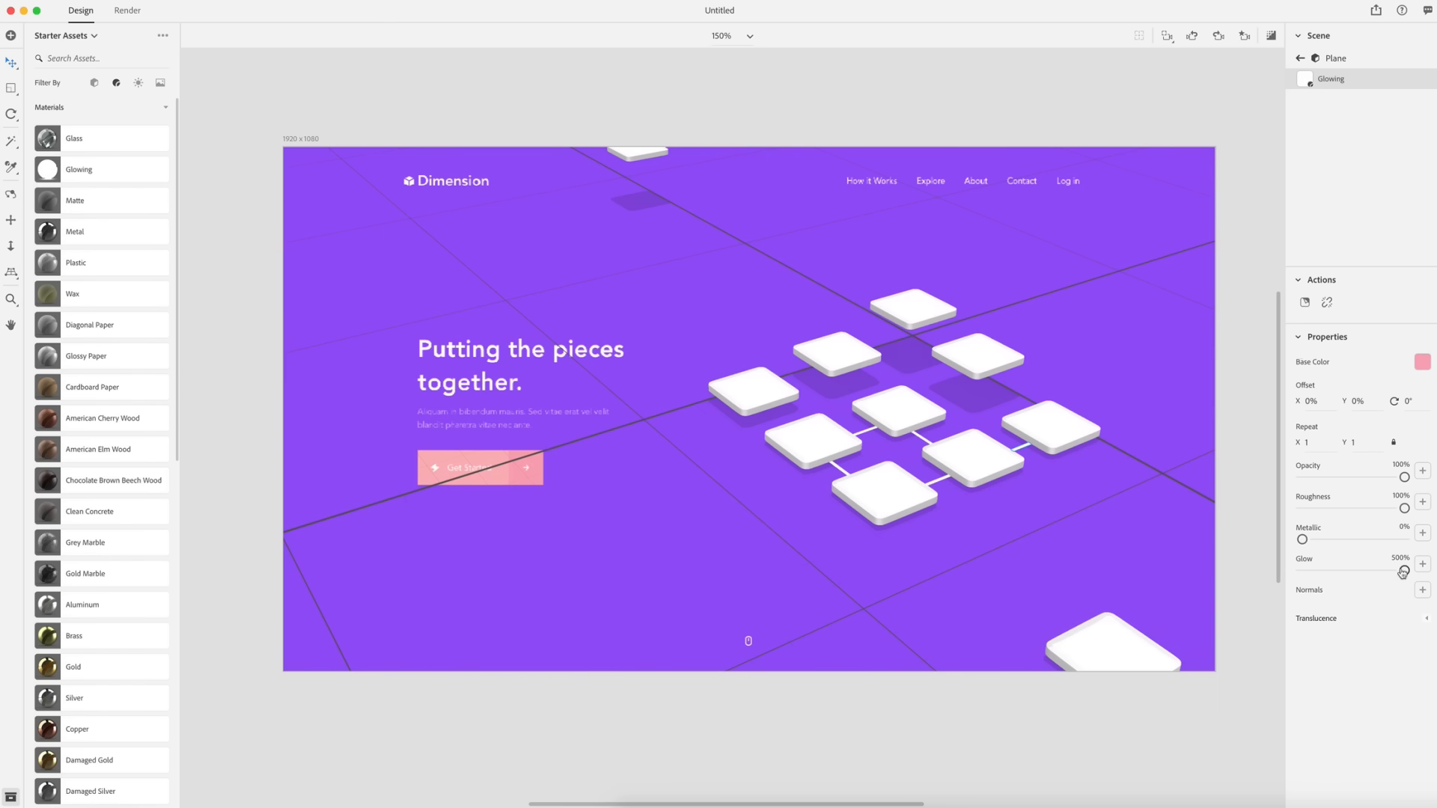
- Lower the strips' glow to 28% and check the result in an enlarged render preview
drag(1403, 571, 1306, 571)
drag(1306, 572, 1307, 570)
click(1272, 39)
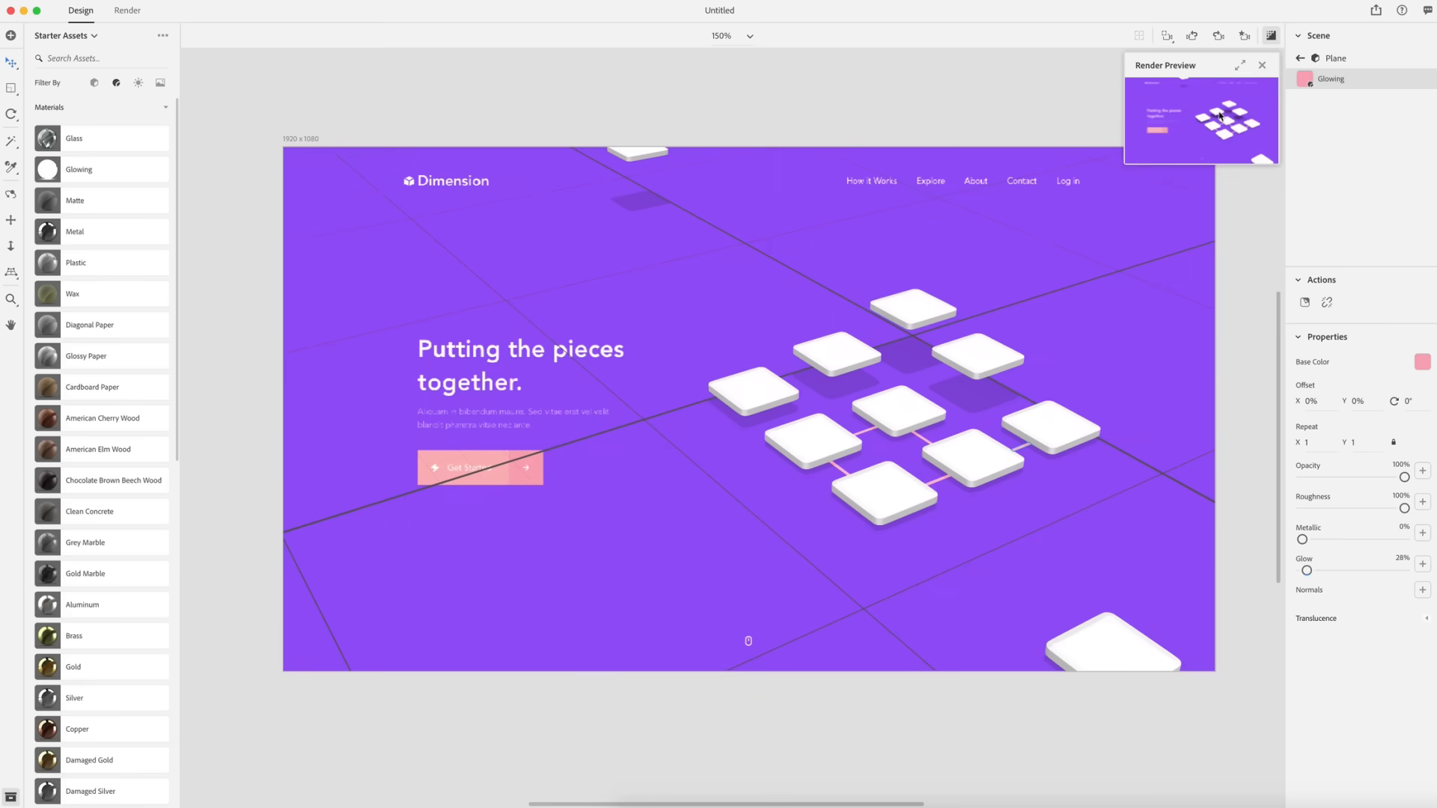
click(1240, 66)
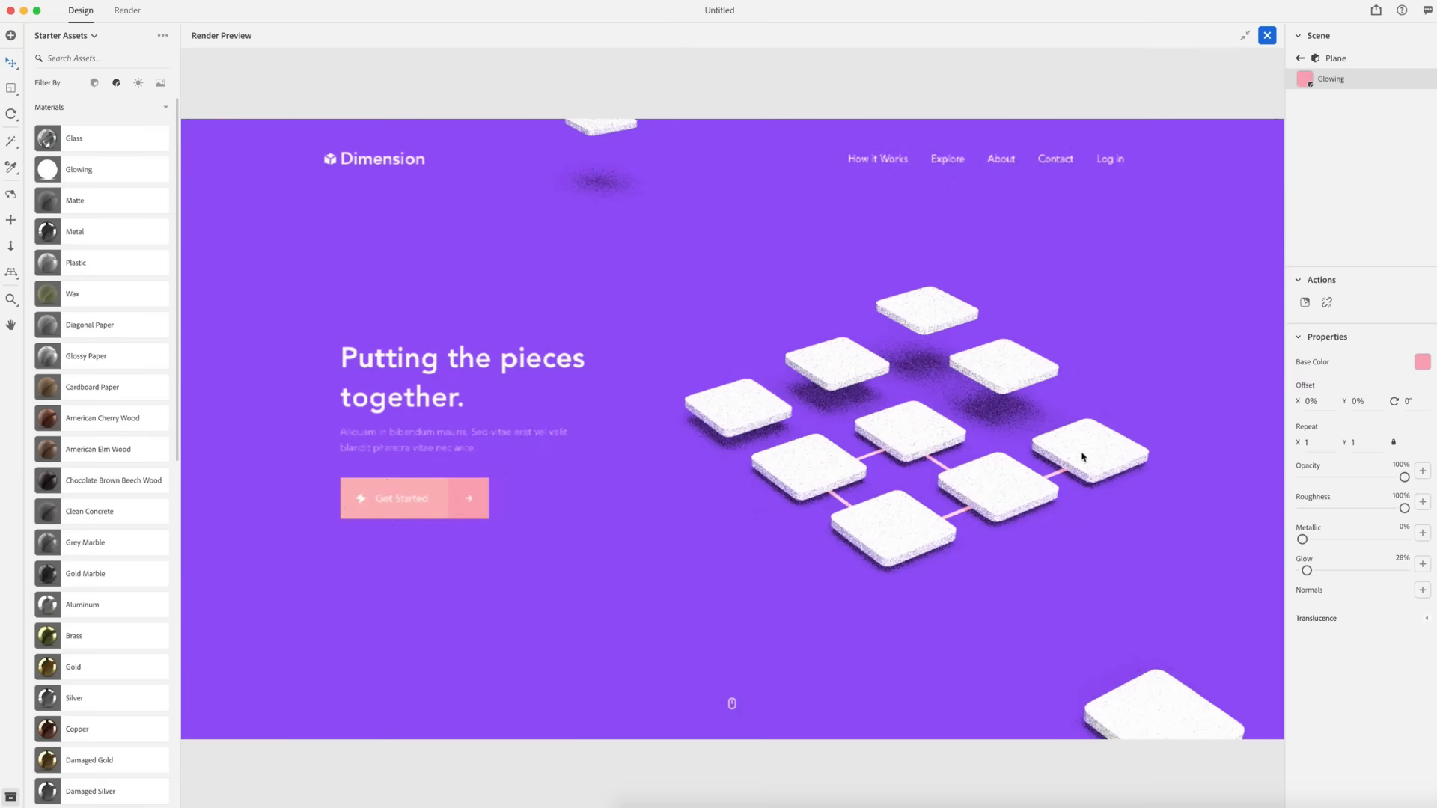
click(1267, 35)
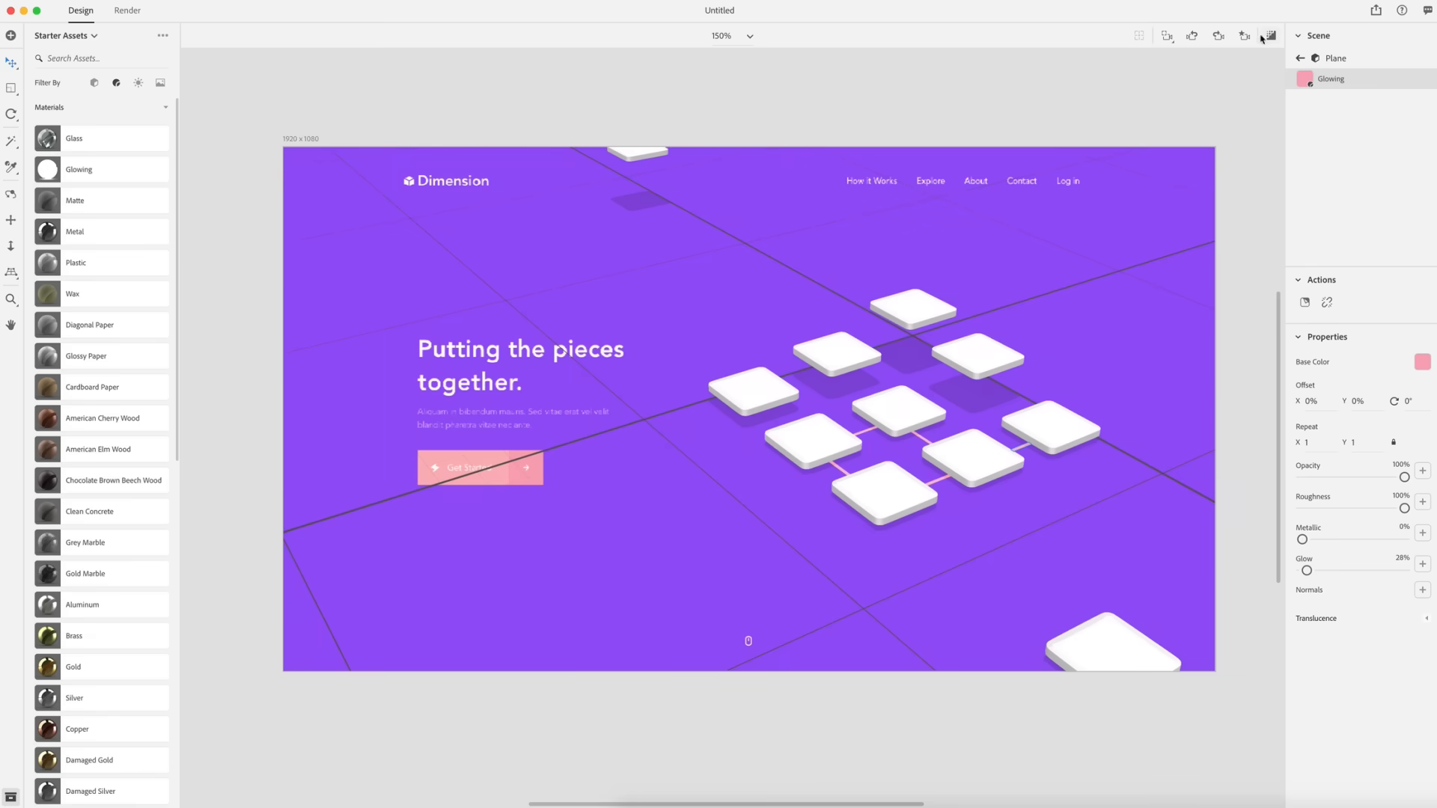
- Turn off the environment background so the purple backdrop is excluded
click(1037, 98)
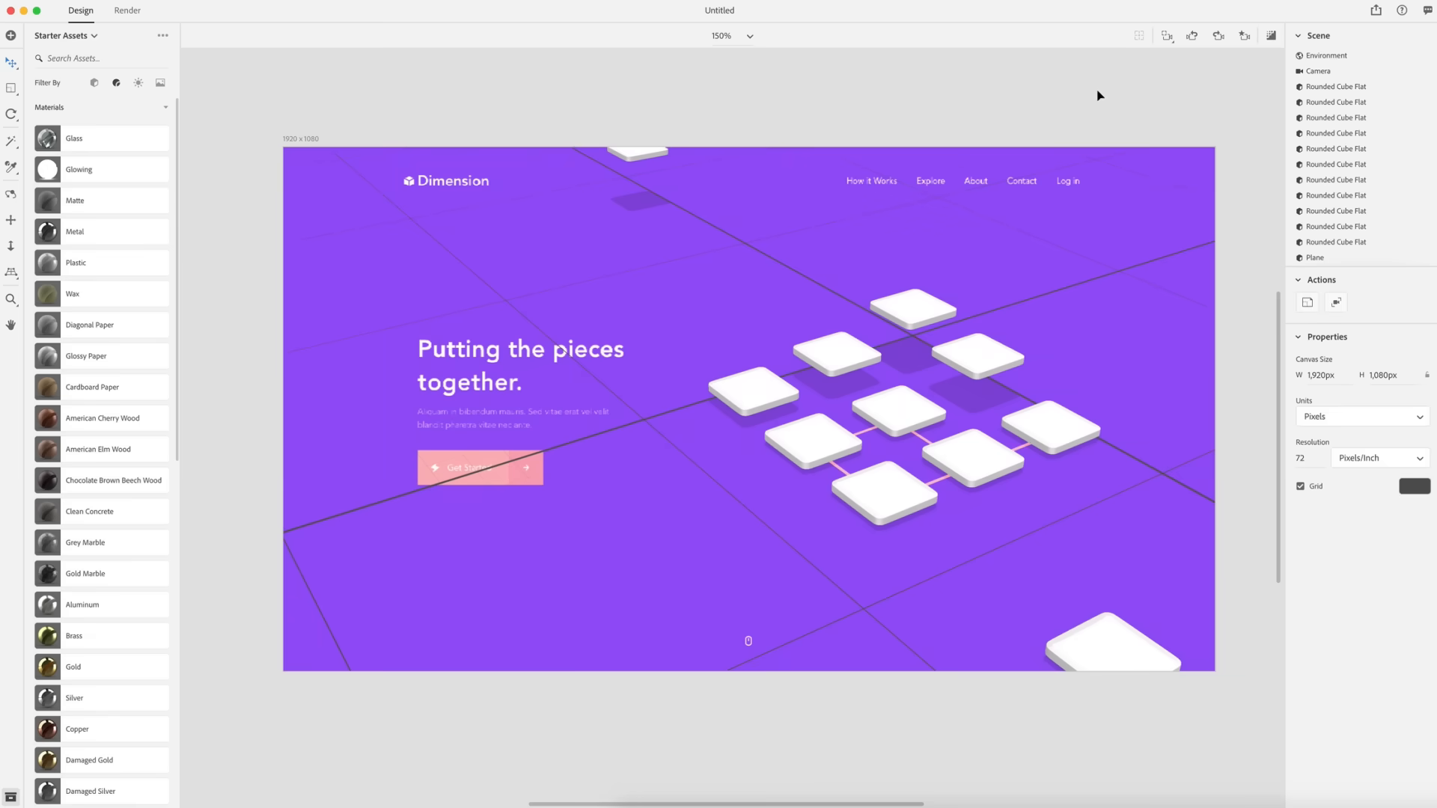
click(1342, 58)
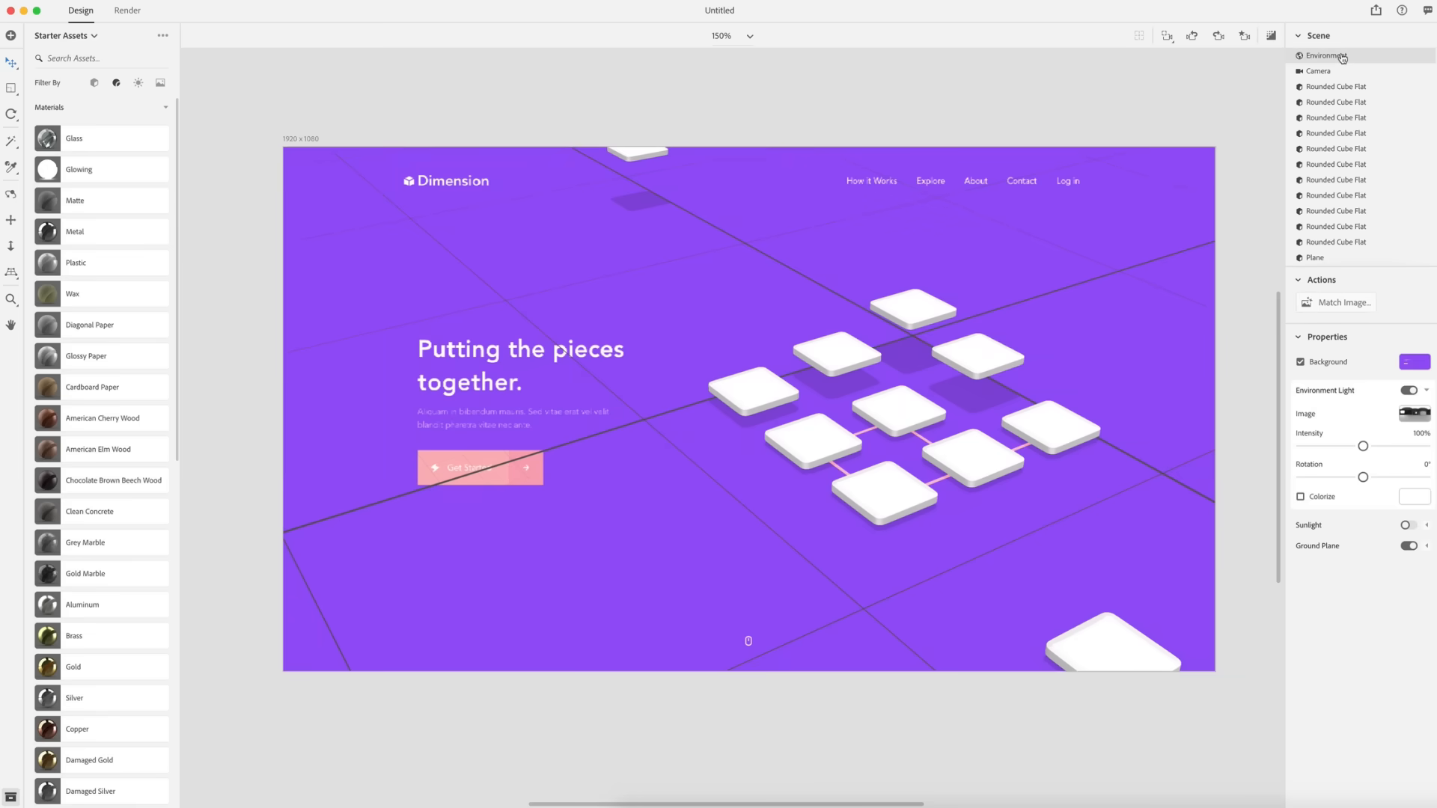
click(1301, 362)
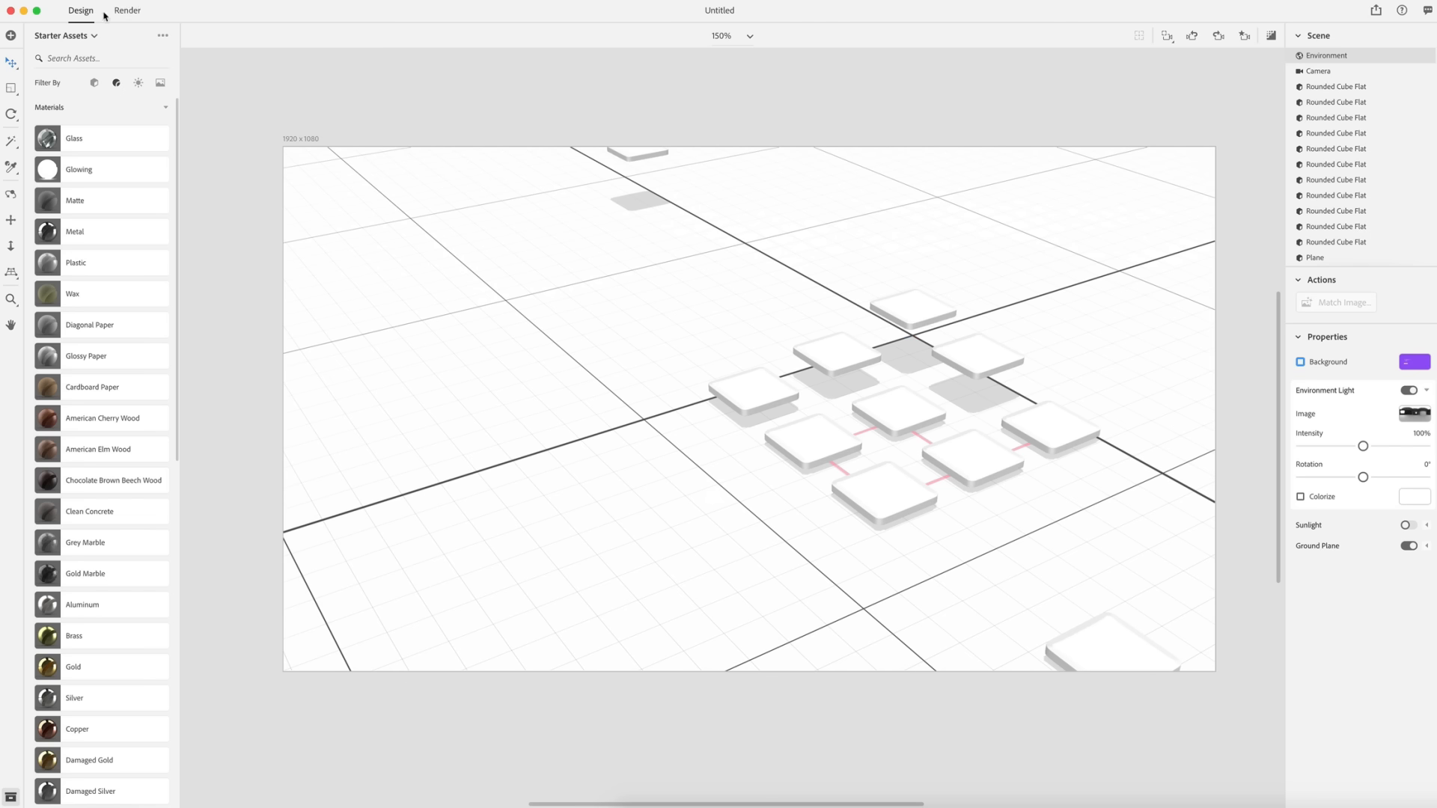
- Set up the render with High (Slow) quality and the export file name Render-01
click(127, 13)
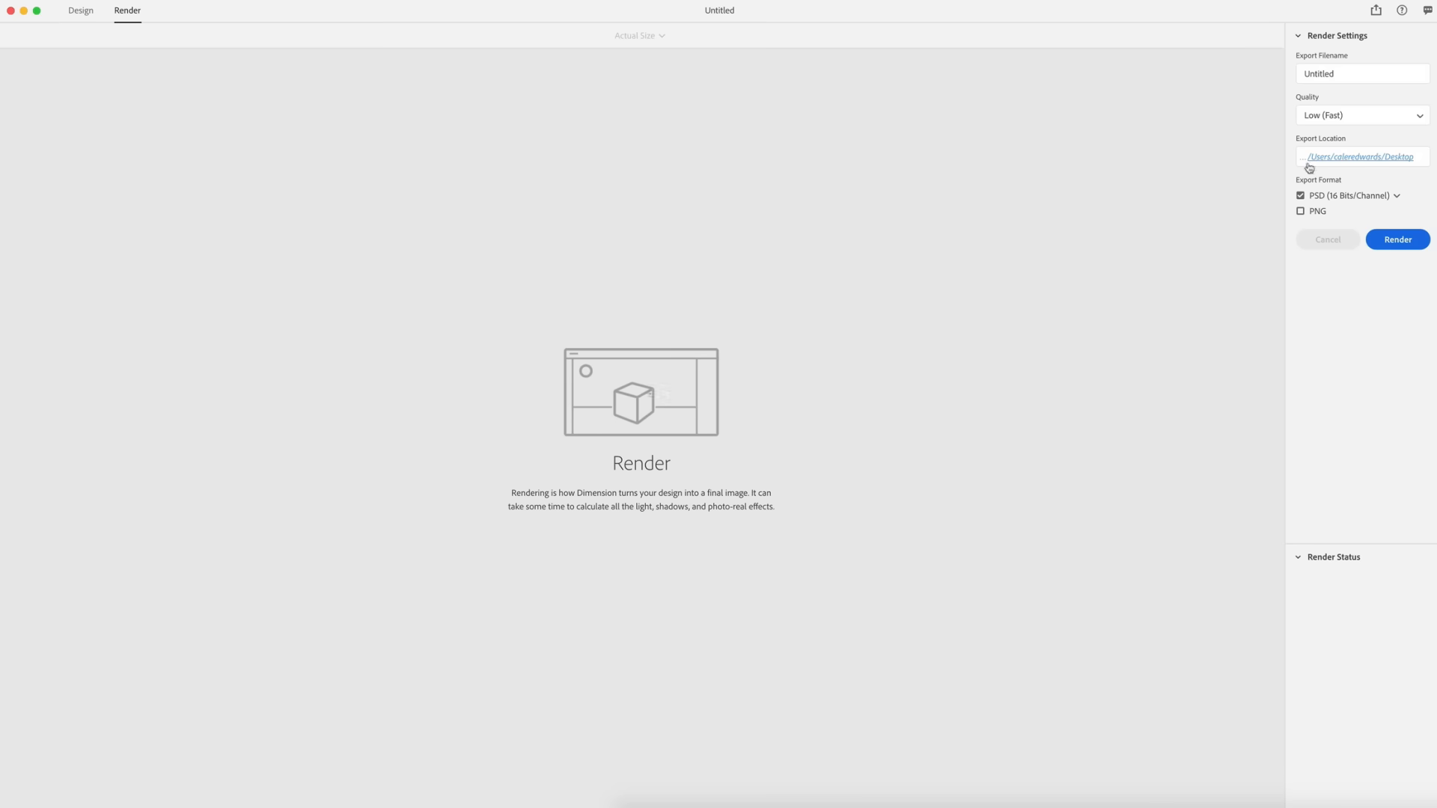
click(1412, 123)
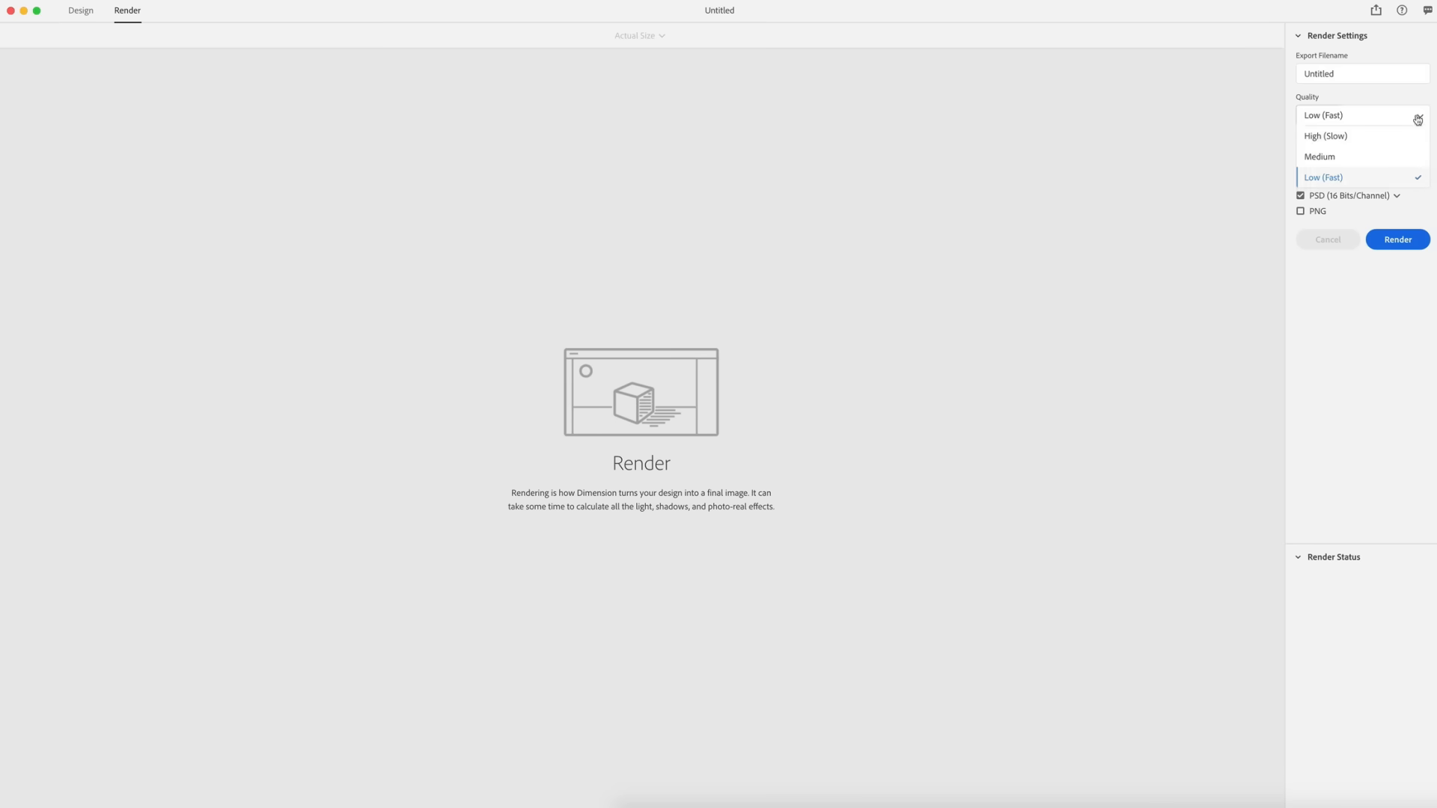
click(1315, 137)
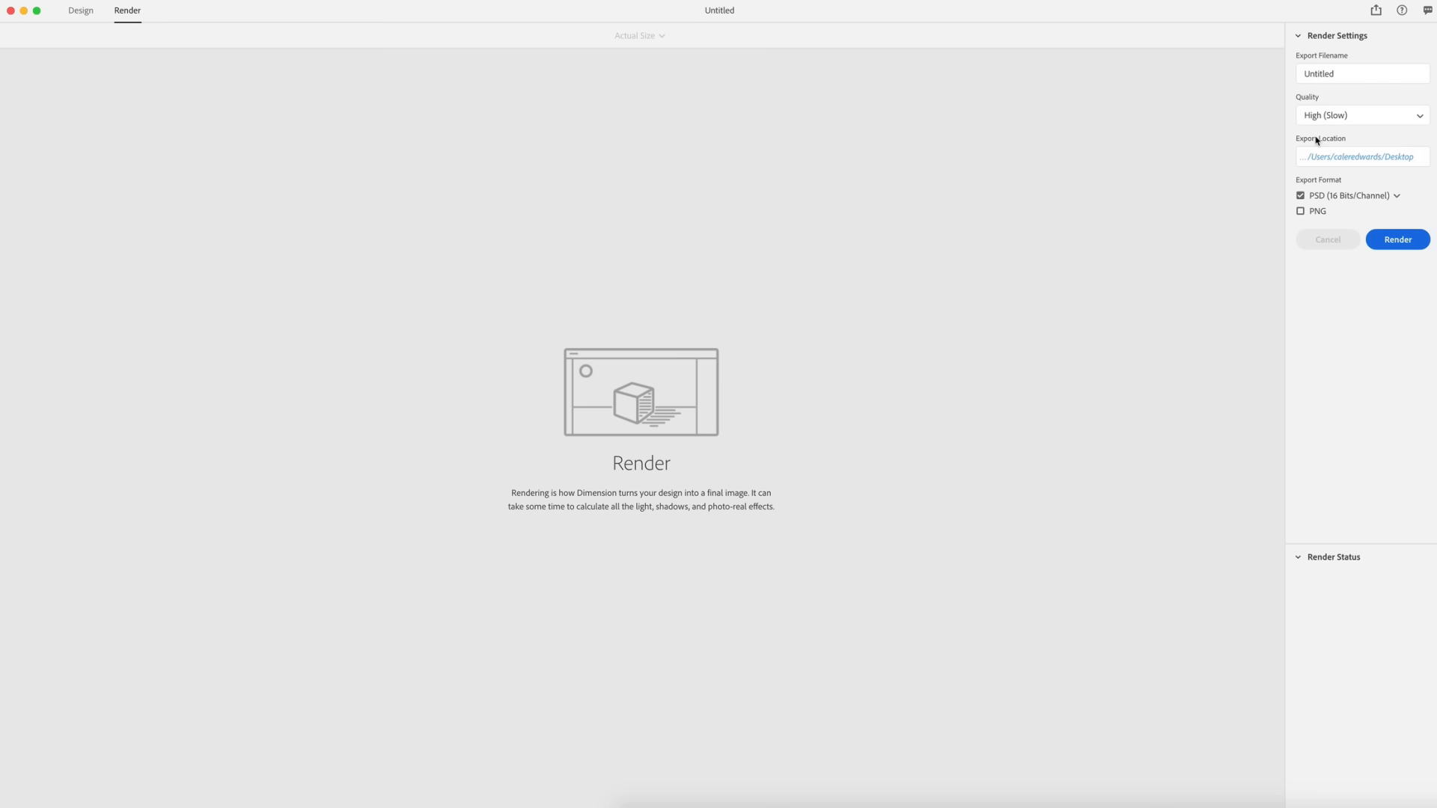
click(1348, 75)
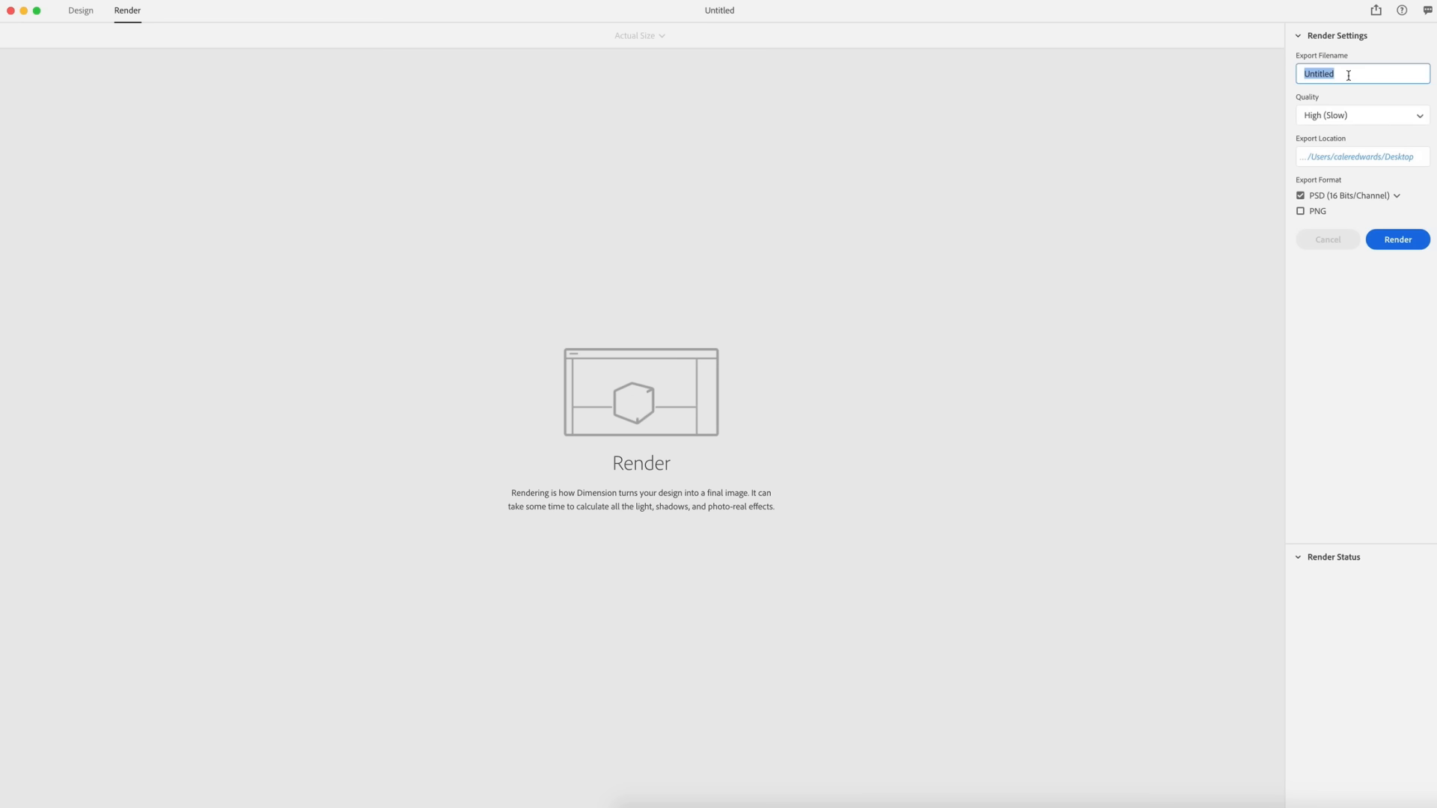
text(Render-01)
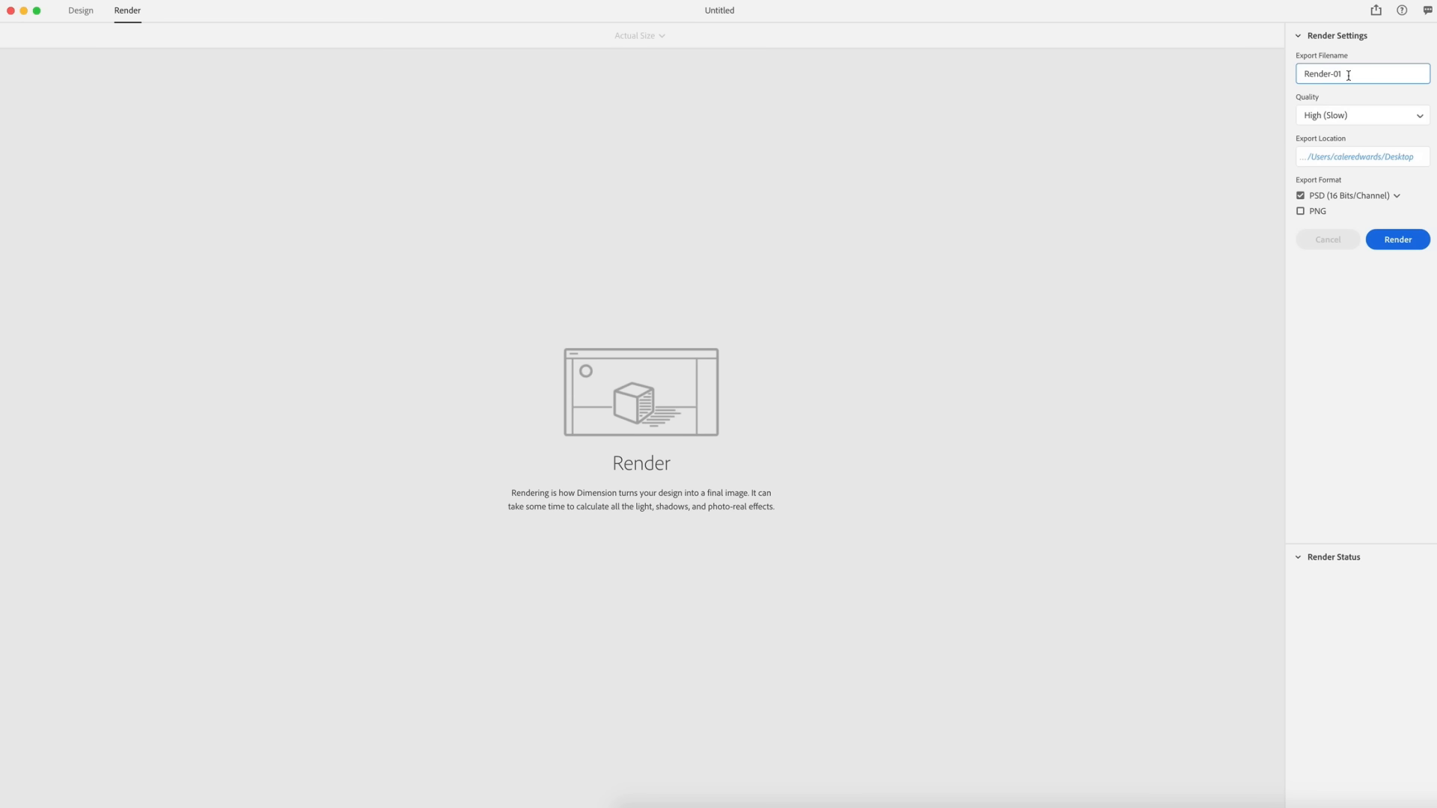
- Set the render export format to PSD (32 Bits/Channel)
click(1342, 196)
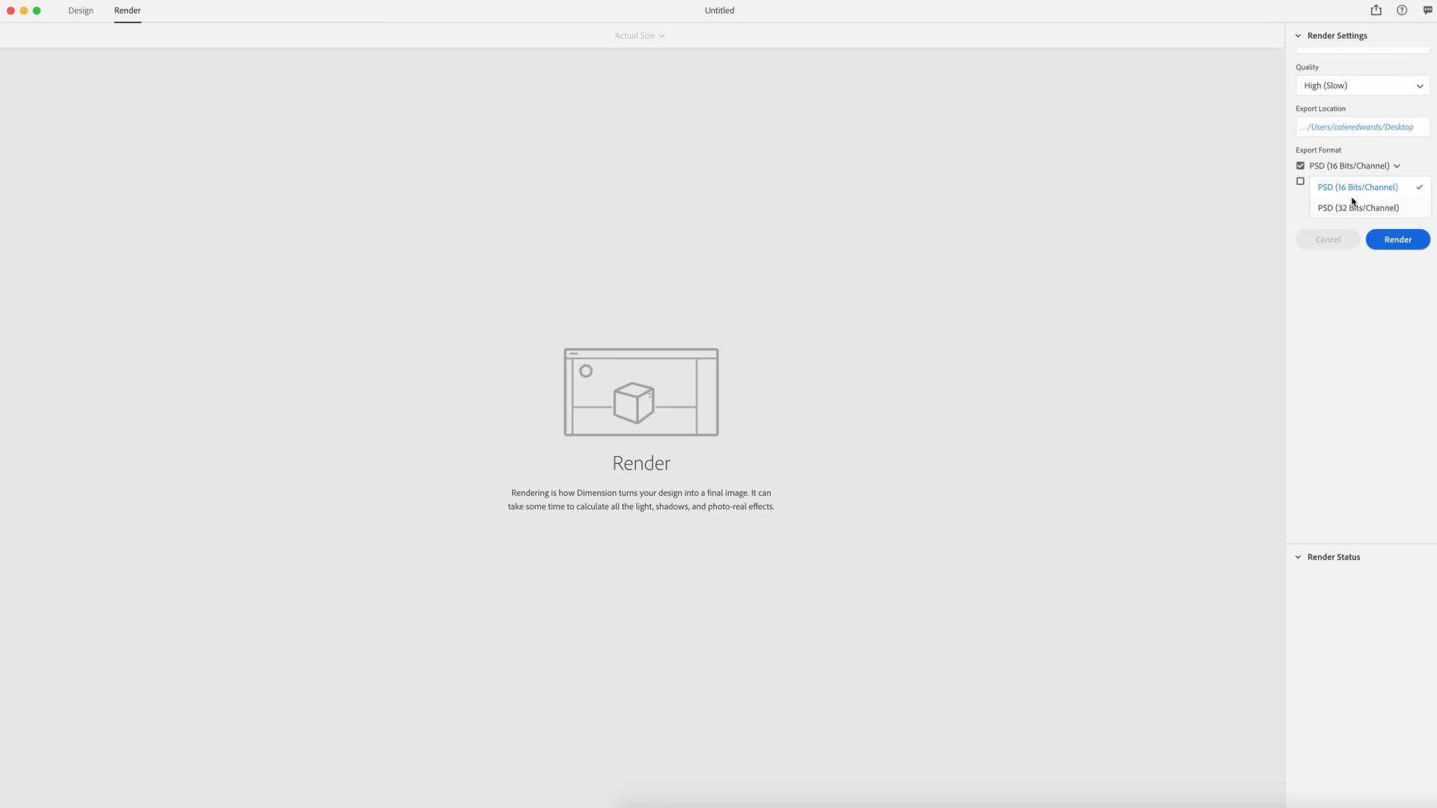
click(1349, 208)
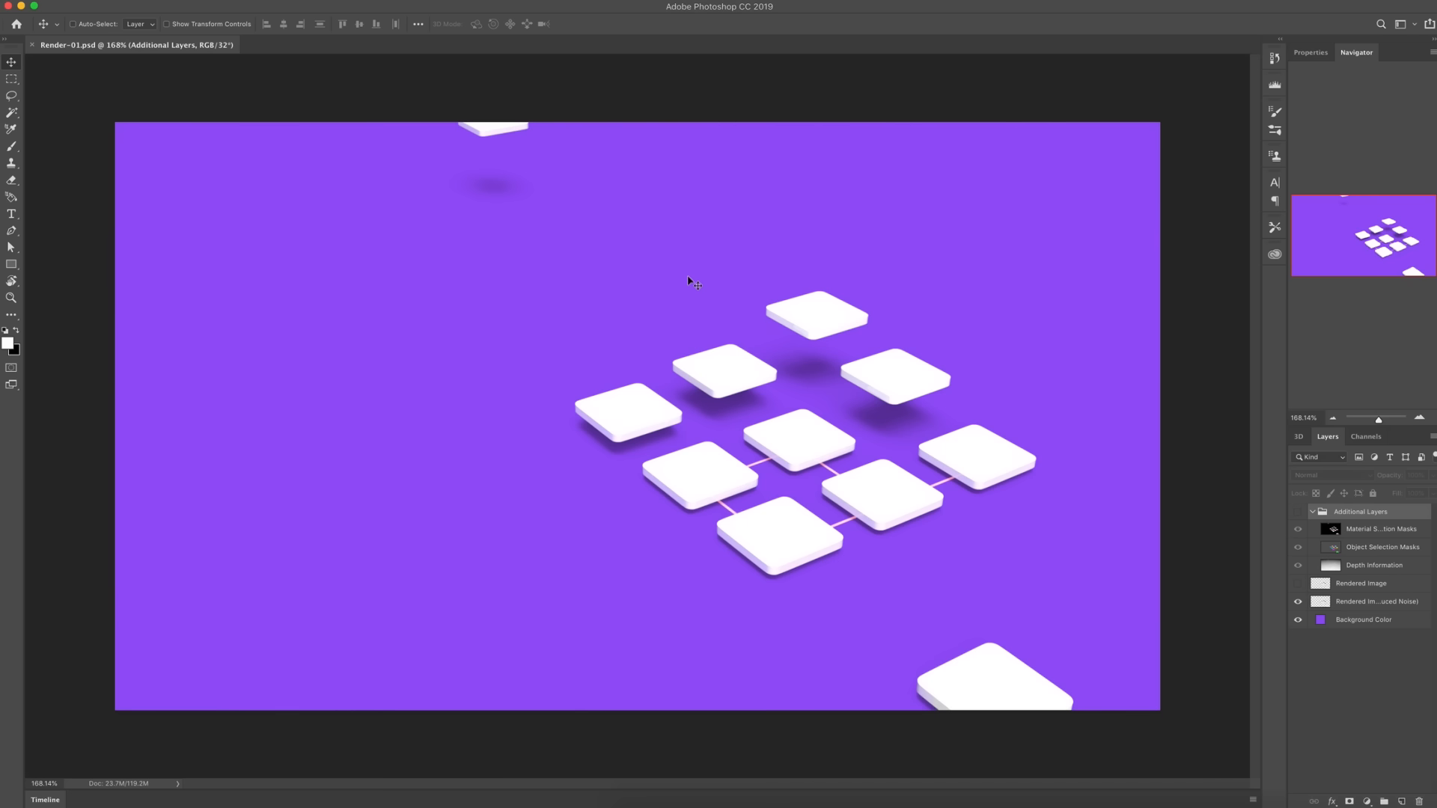
- In Photoshop, hide the Background Color layer of the rendered Render-01 PSD
click(1297, 621)
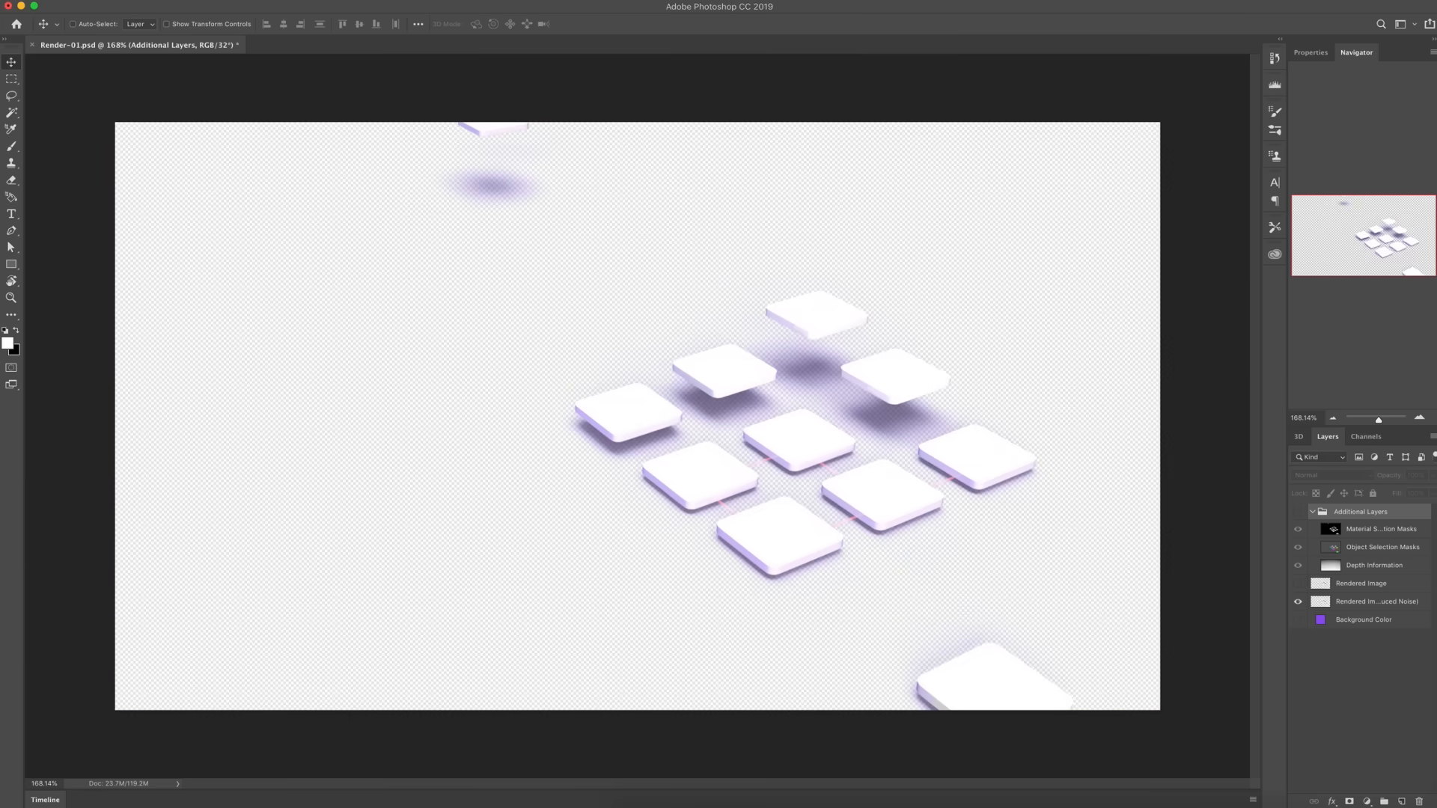
click(116, 1)
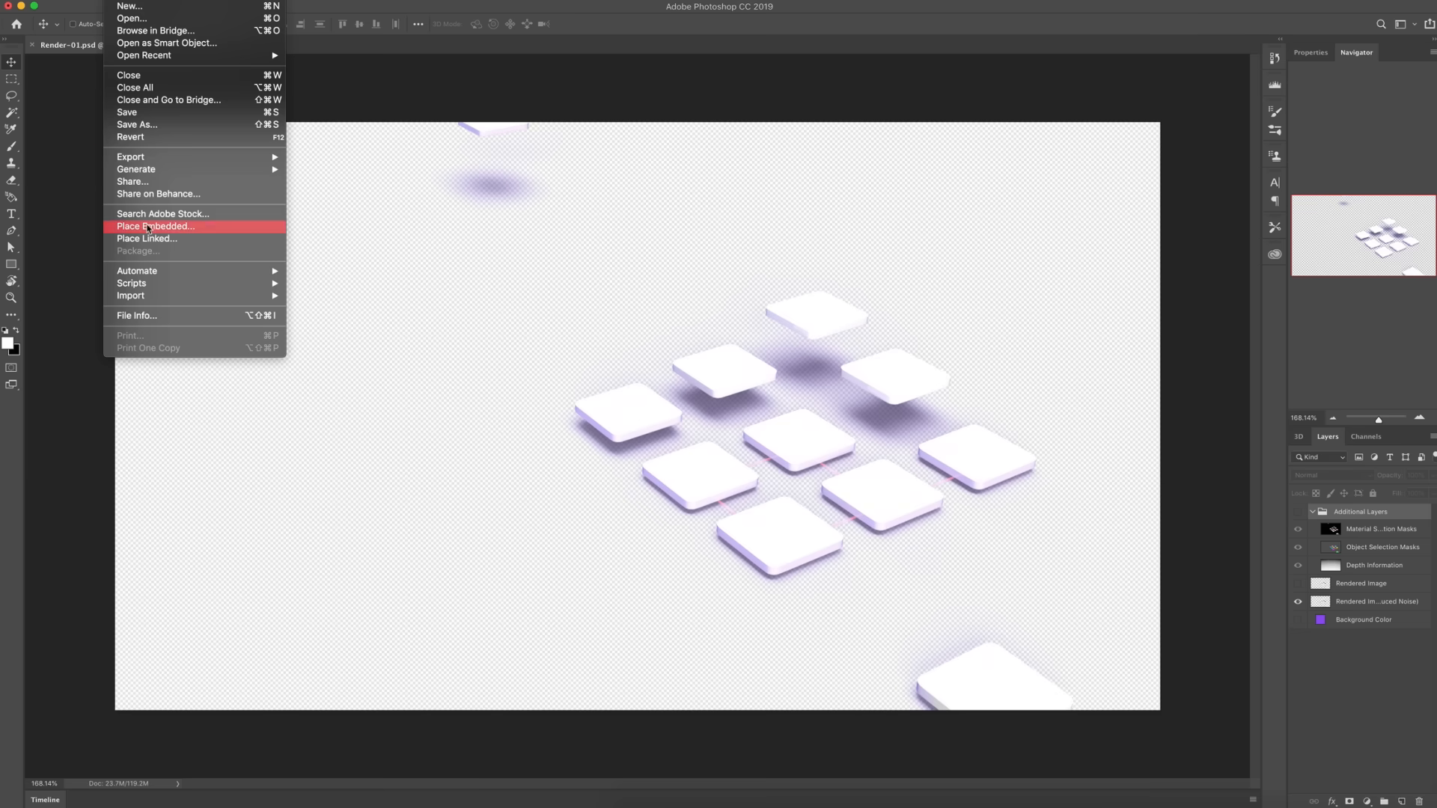
mouse_move(137, 158)
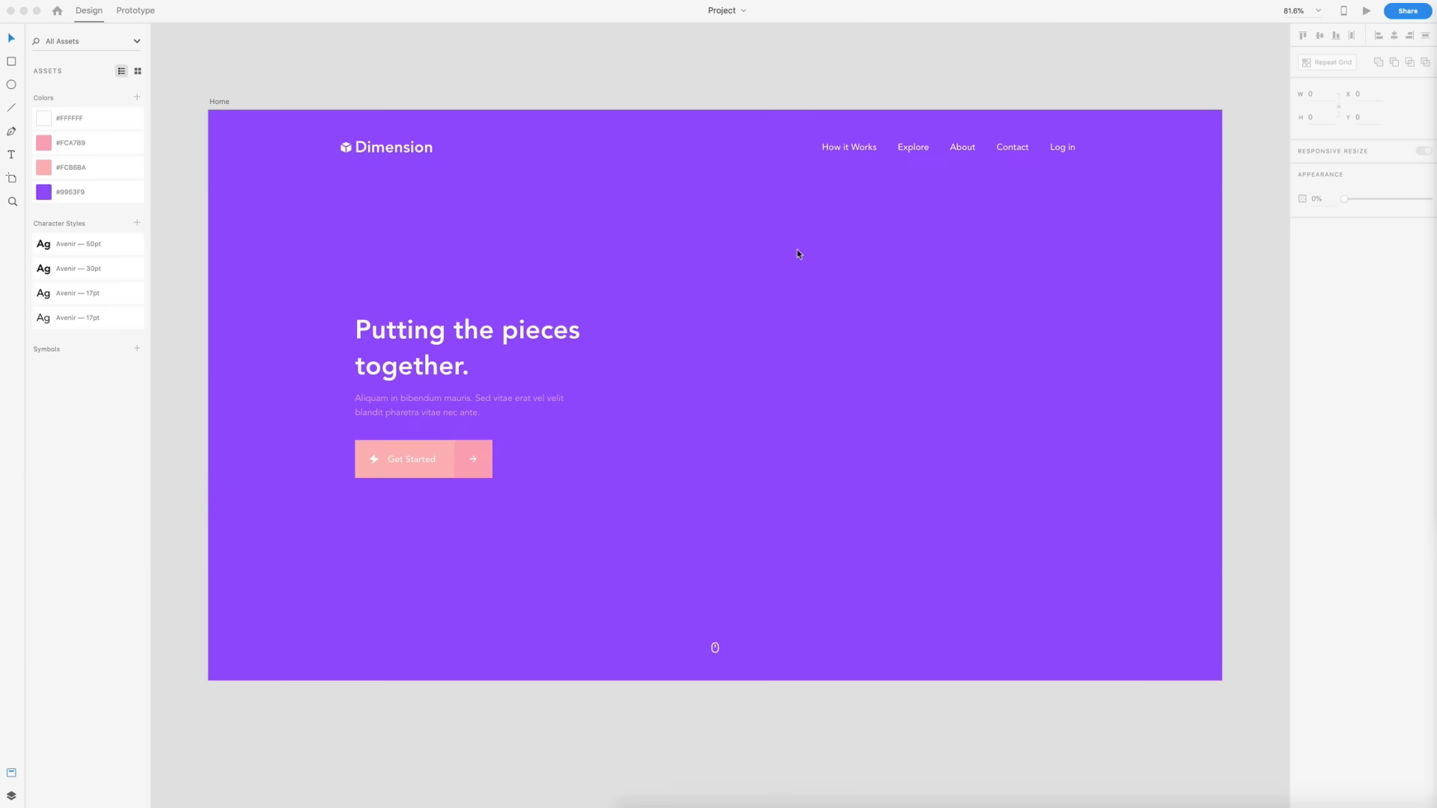
- In Adobe XD, place the rendered image on the Home artboard, scale it to cover the artboard and center it both ways
click(796, 250)
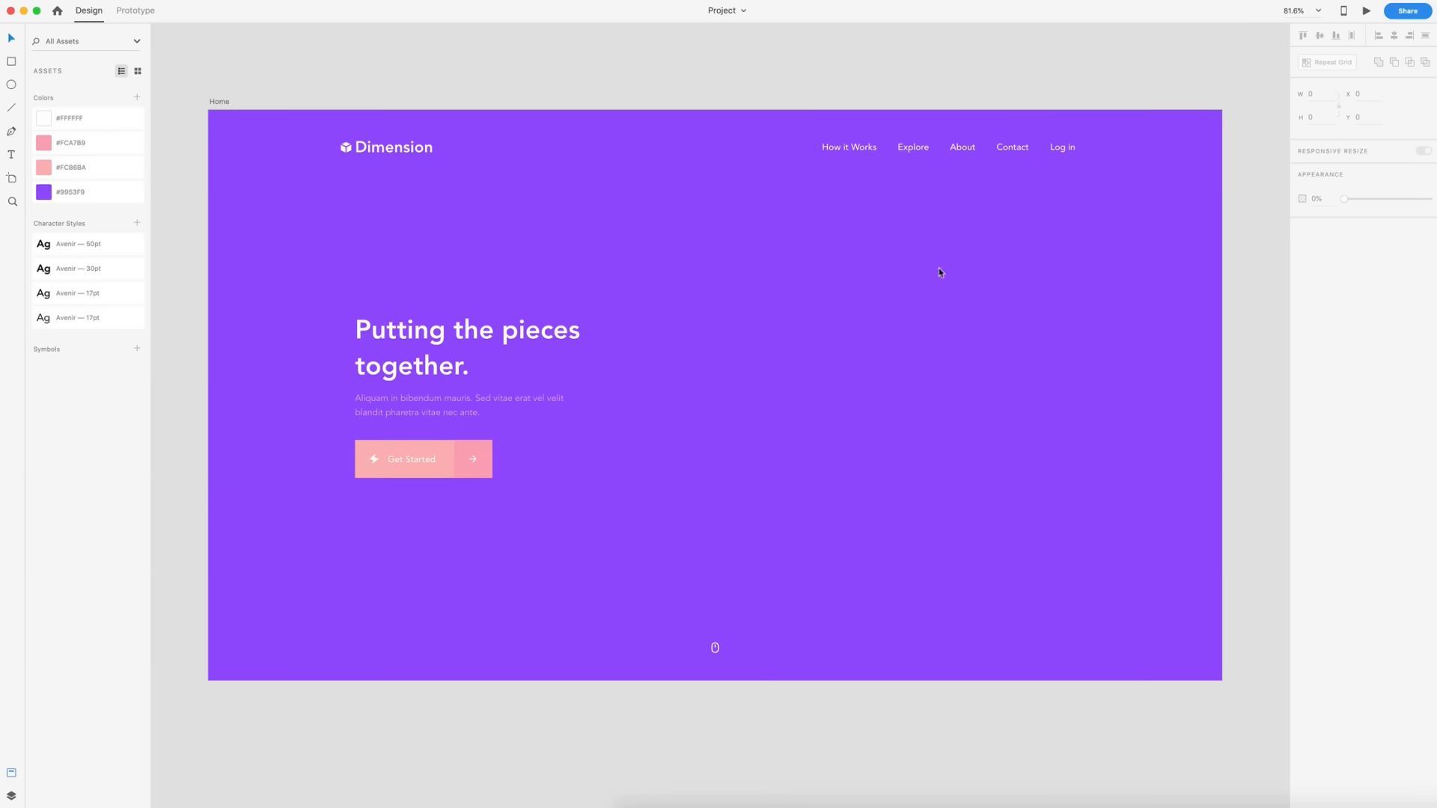
drag(920, 804, 700, 301)
drag(1195, 578, 662, 397)
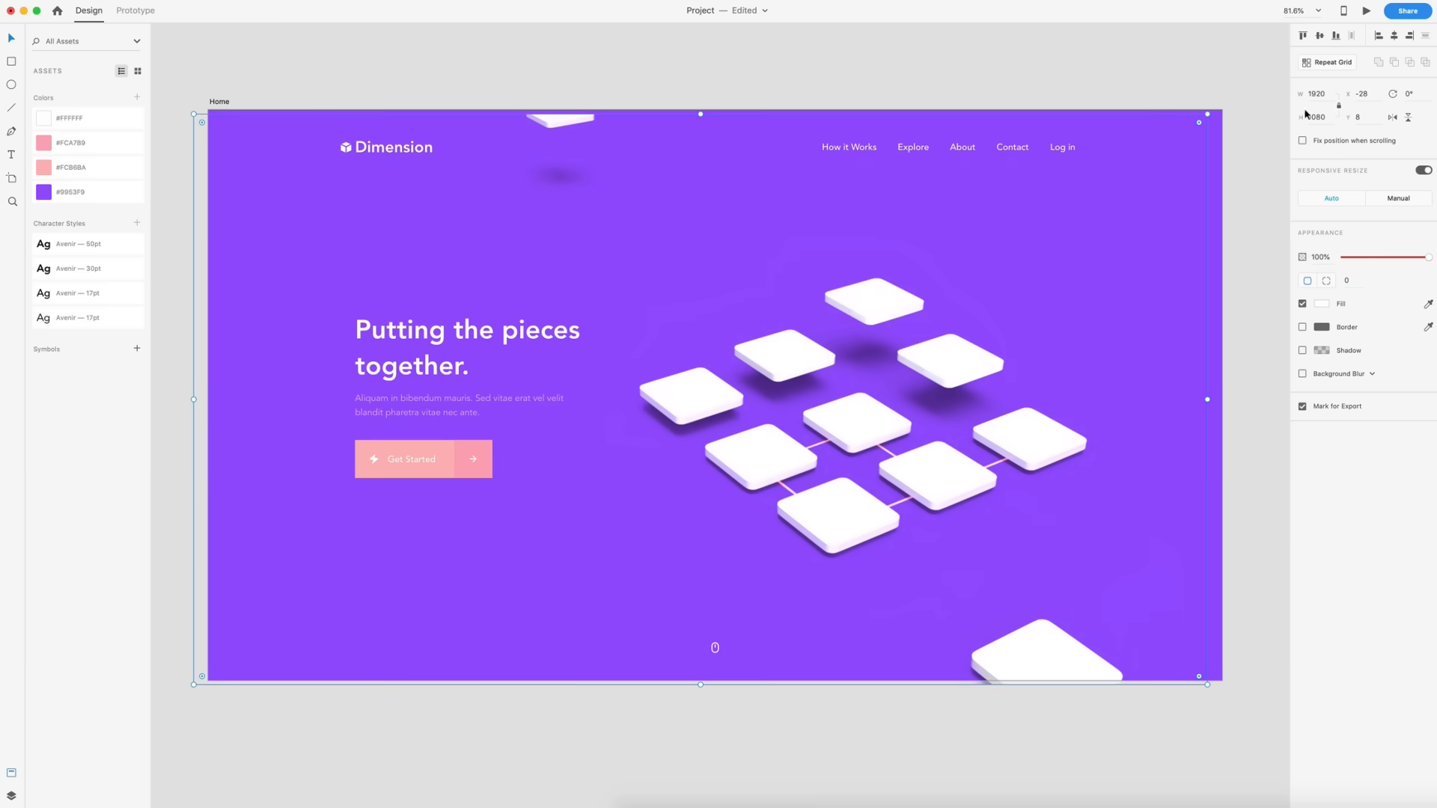
click(1319, 35)
click(1393, 35)
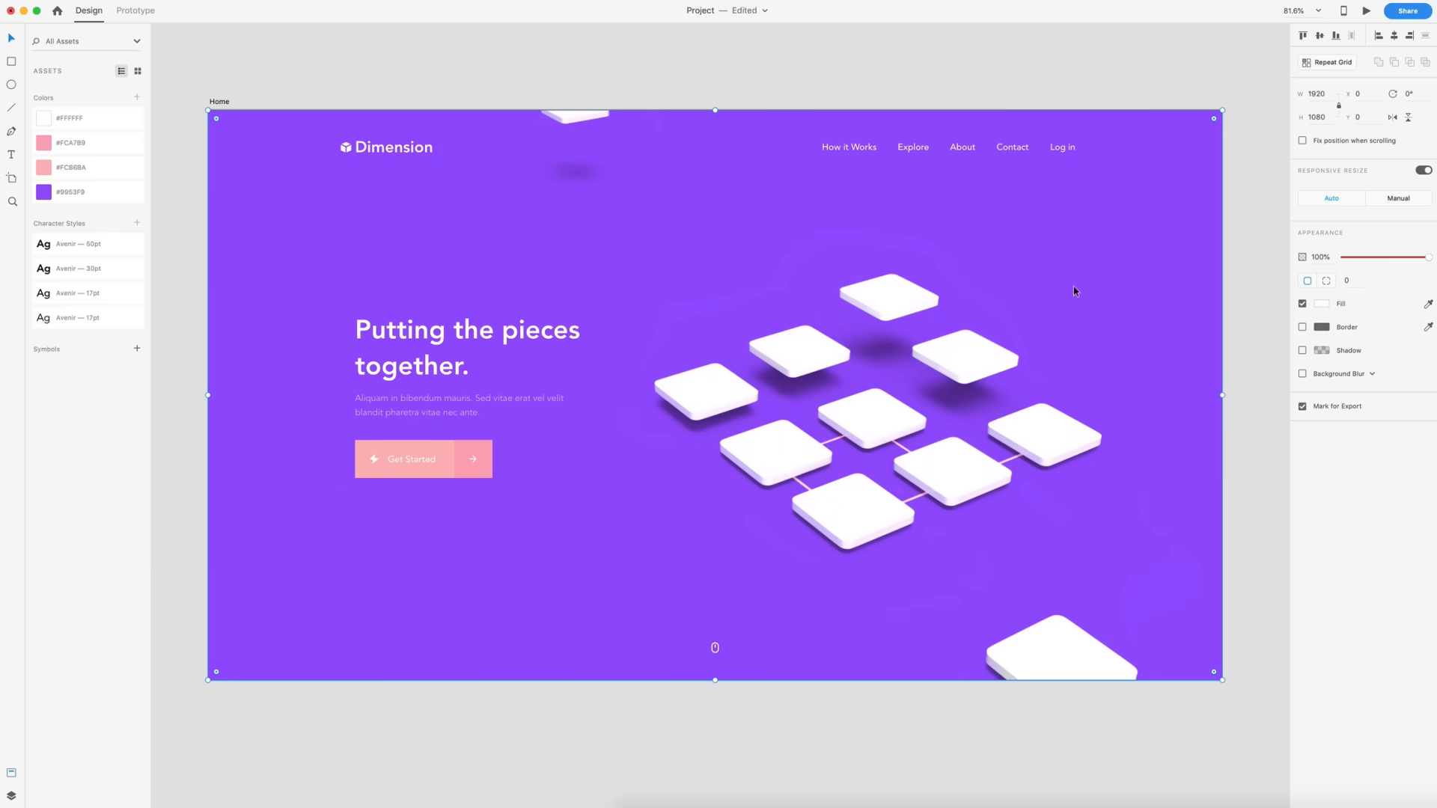
click(883, 81)
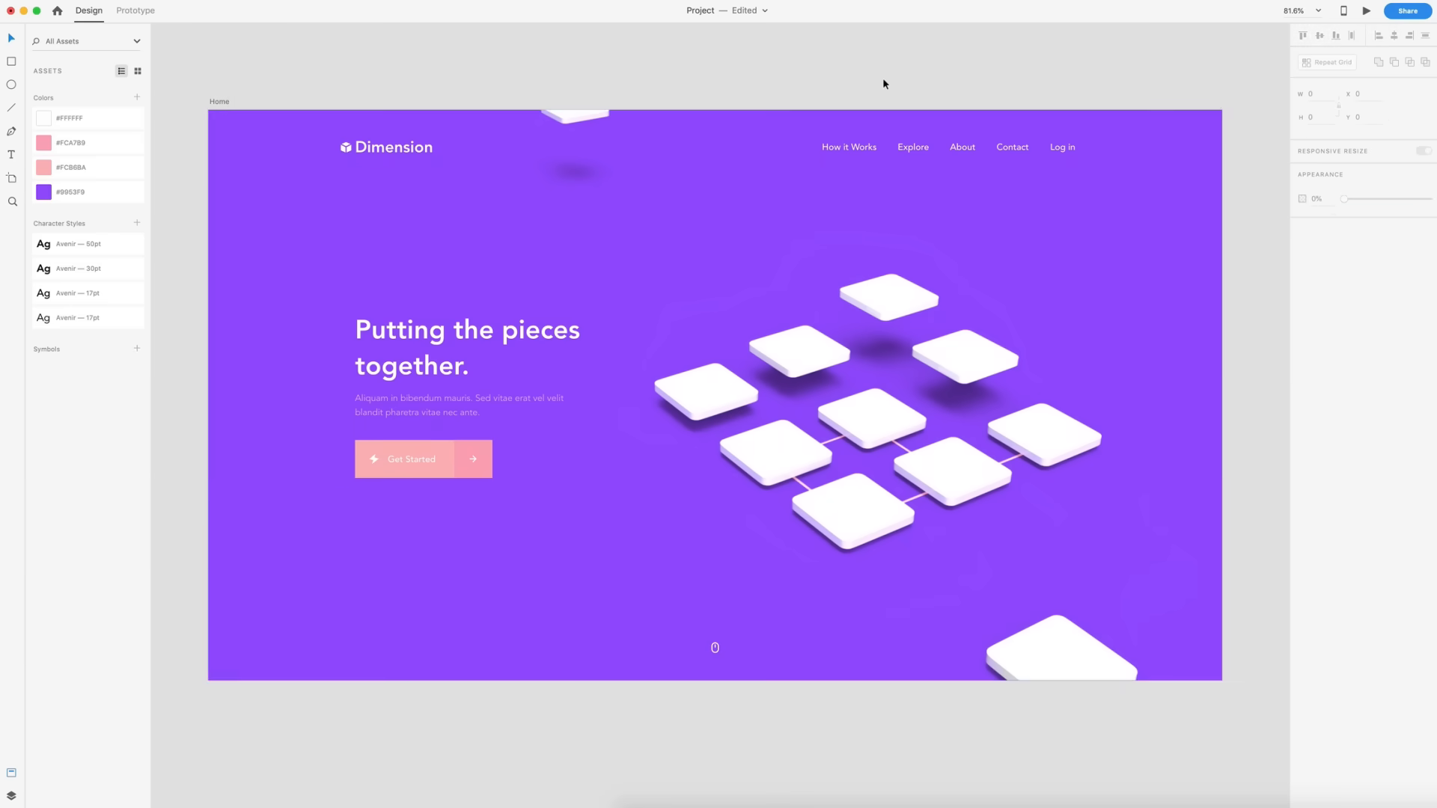